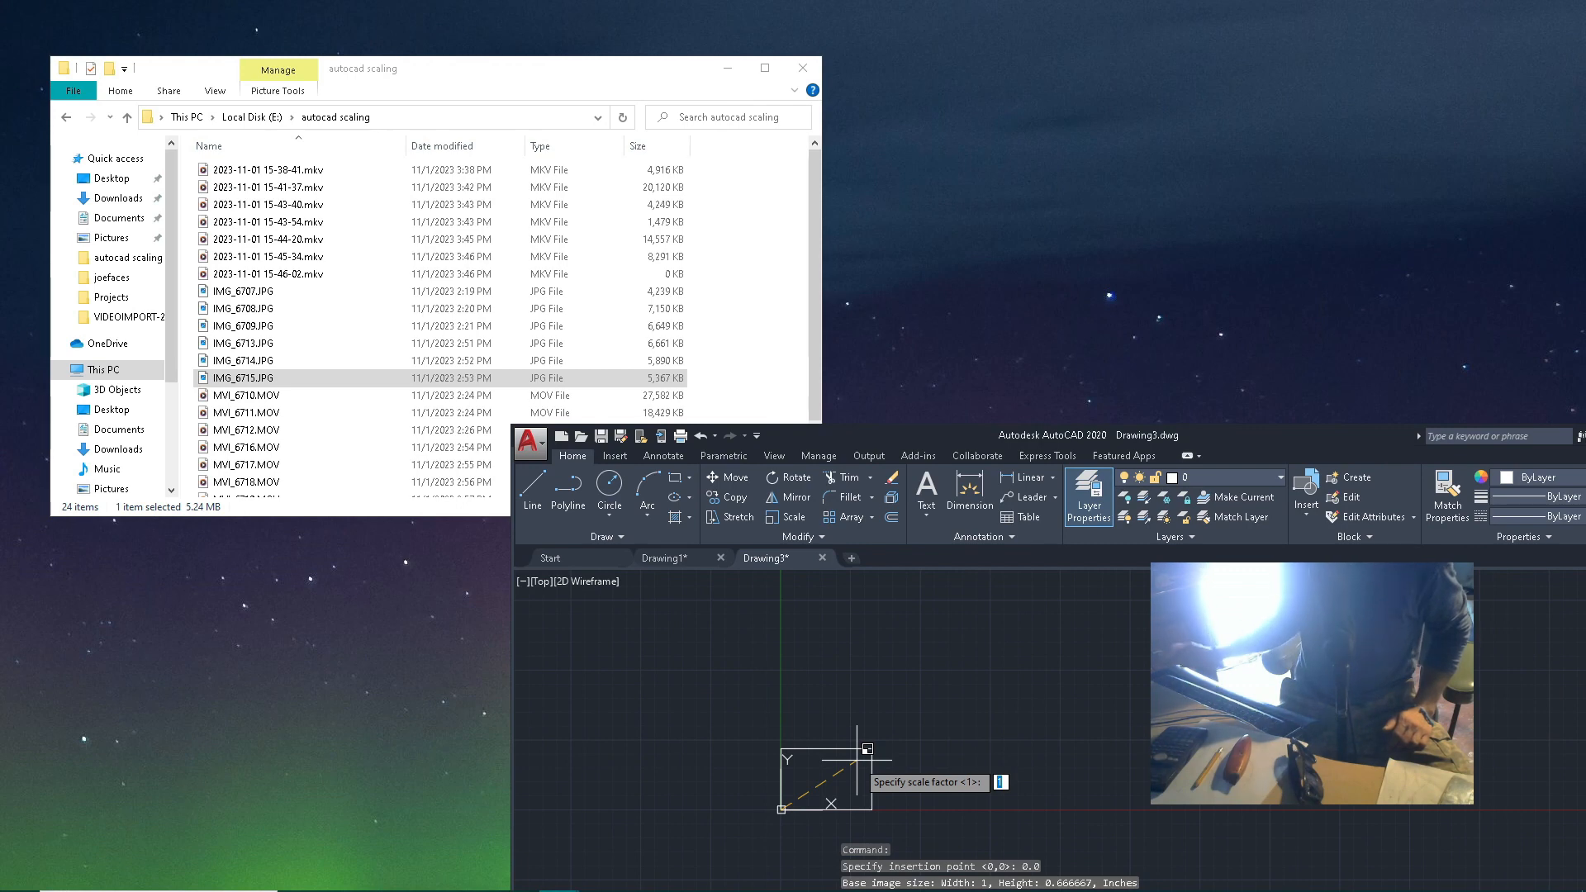
Place the attached house photo with scale factor 1 and rotation angle 0
{"action": "key", "text": "Return"}
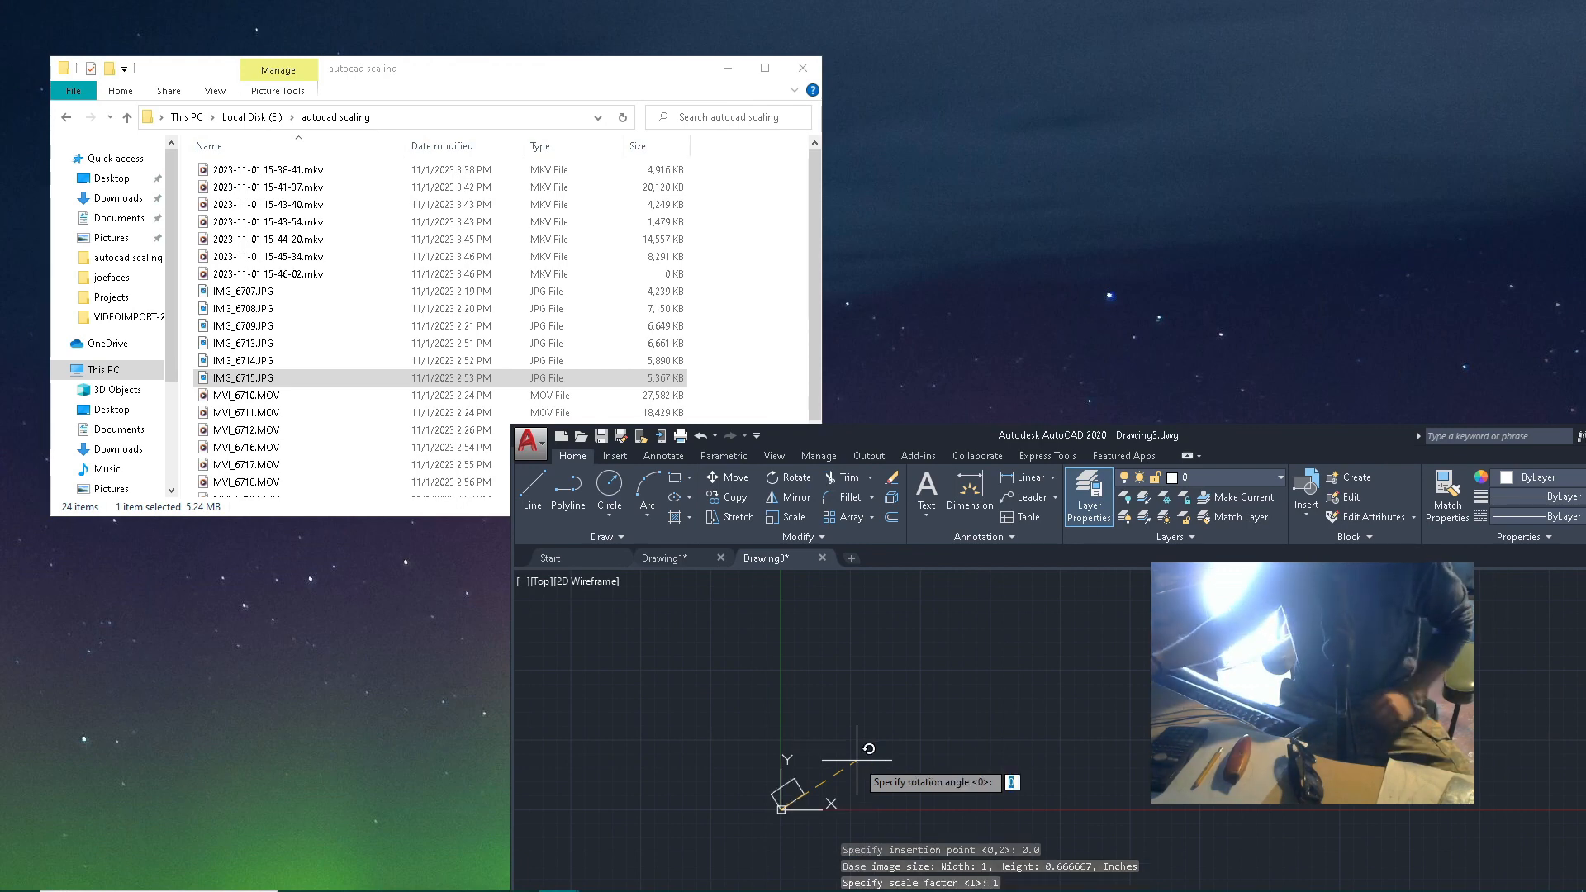
{"action": "key", "text": "Return"}
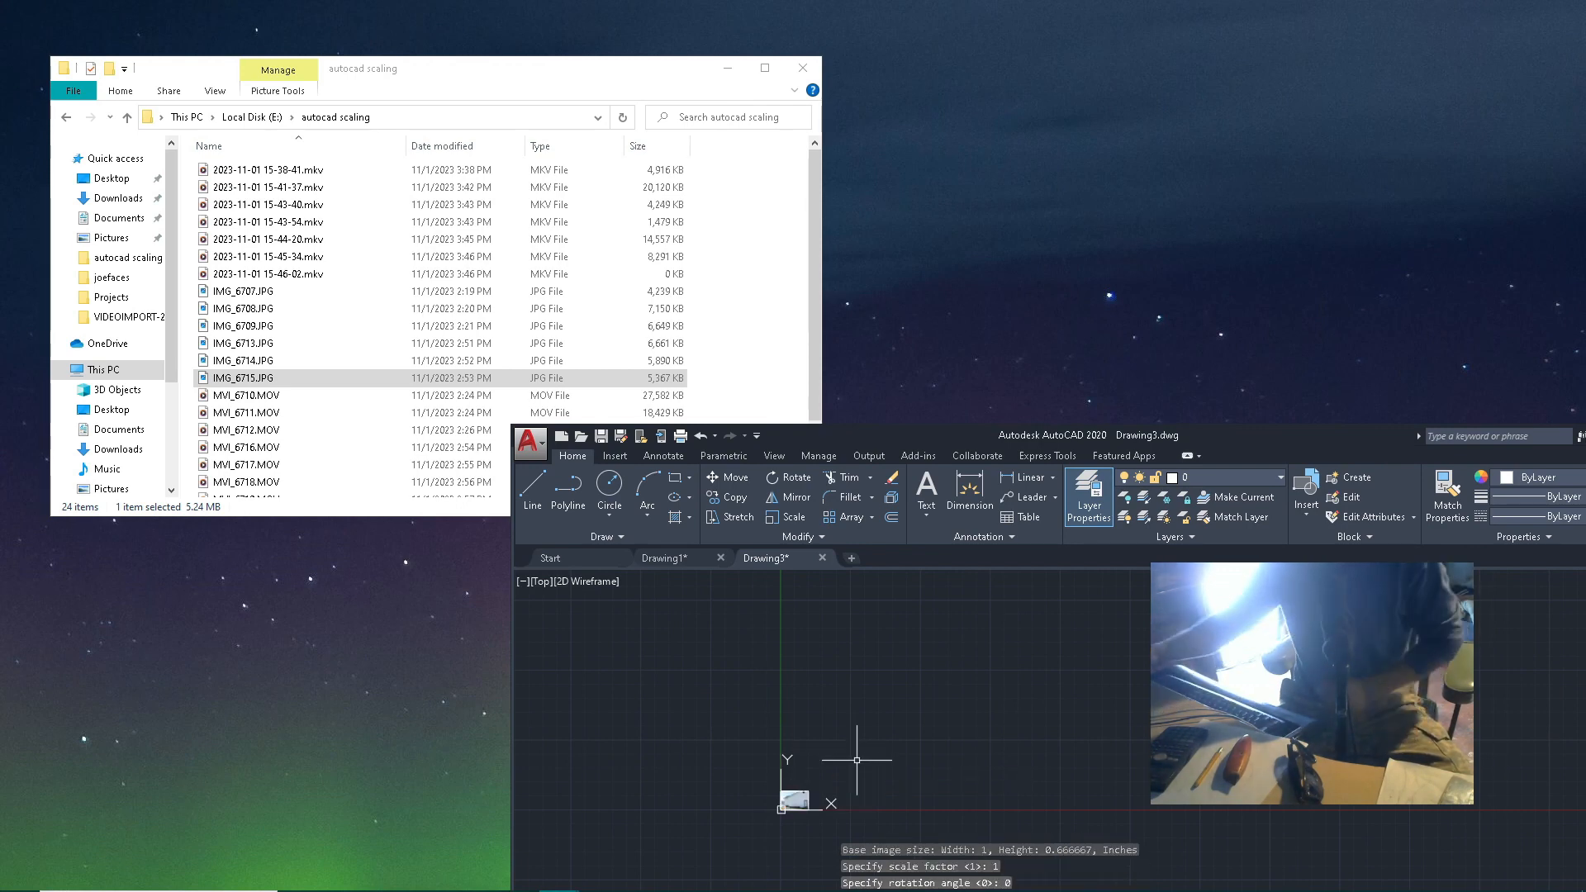
{"action": "scroll", "coordinate": [857, 760], "scroll_direction": "up", "scroll_amount": 1}
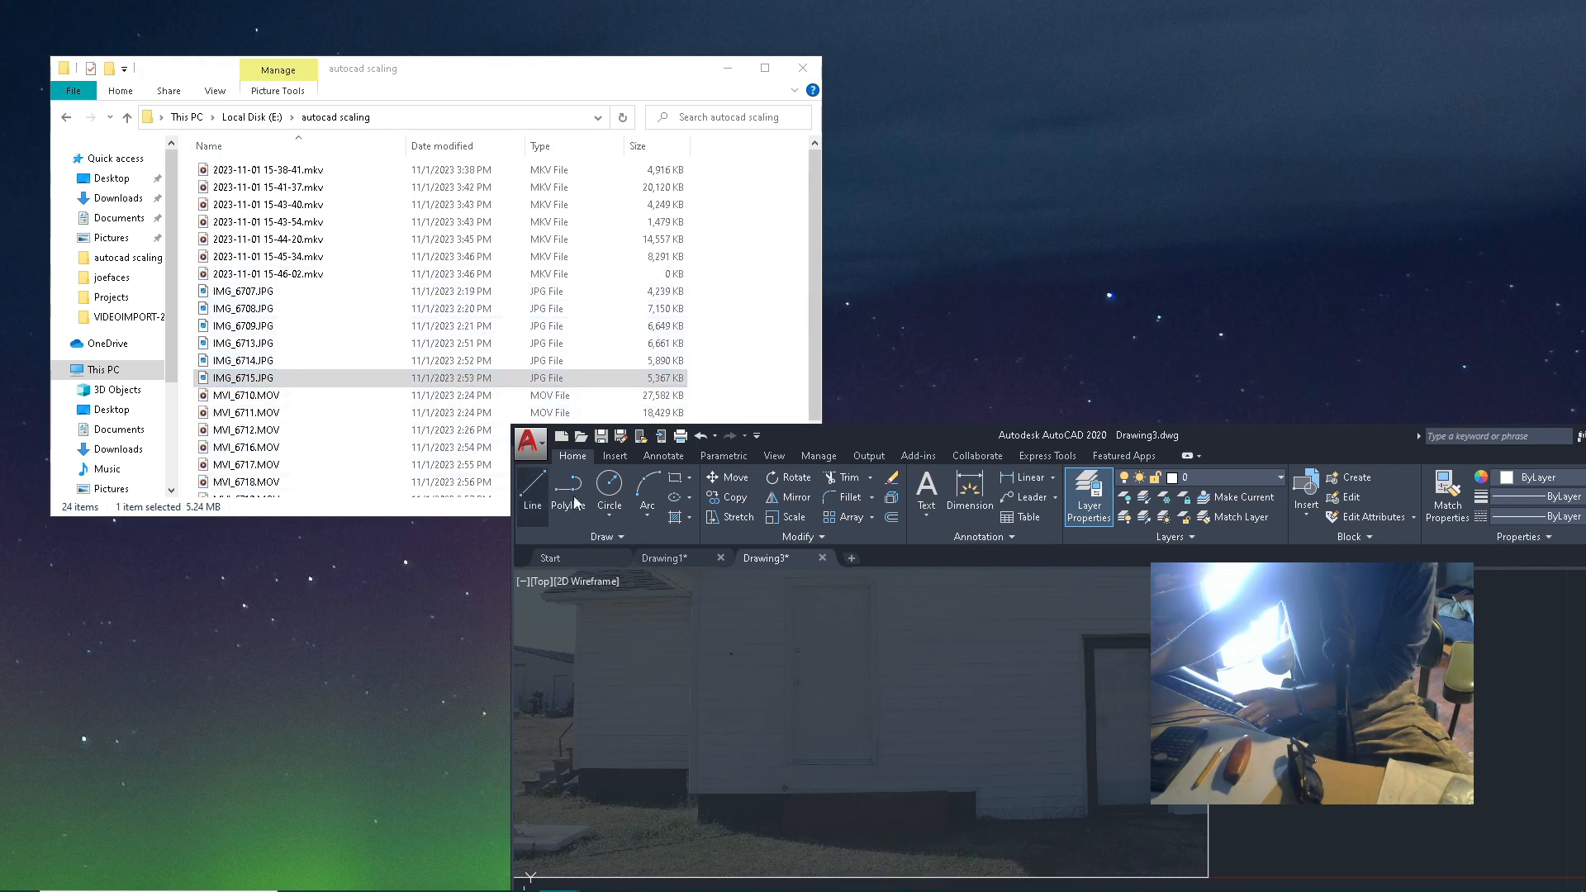
Check the MVI_6720 video and the IMG_6715.JPG photo to examine the white door's threshold up close
{"action": "double_click", "coordinate": [319, 429]}
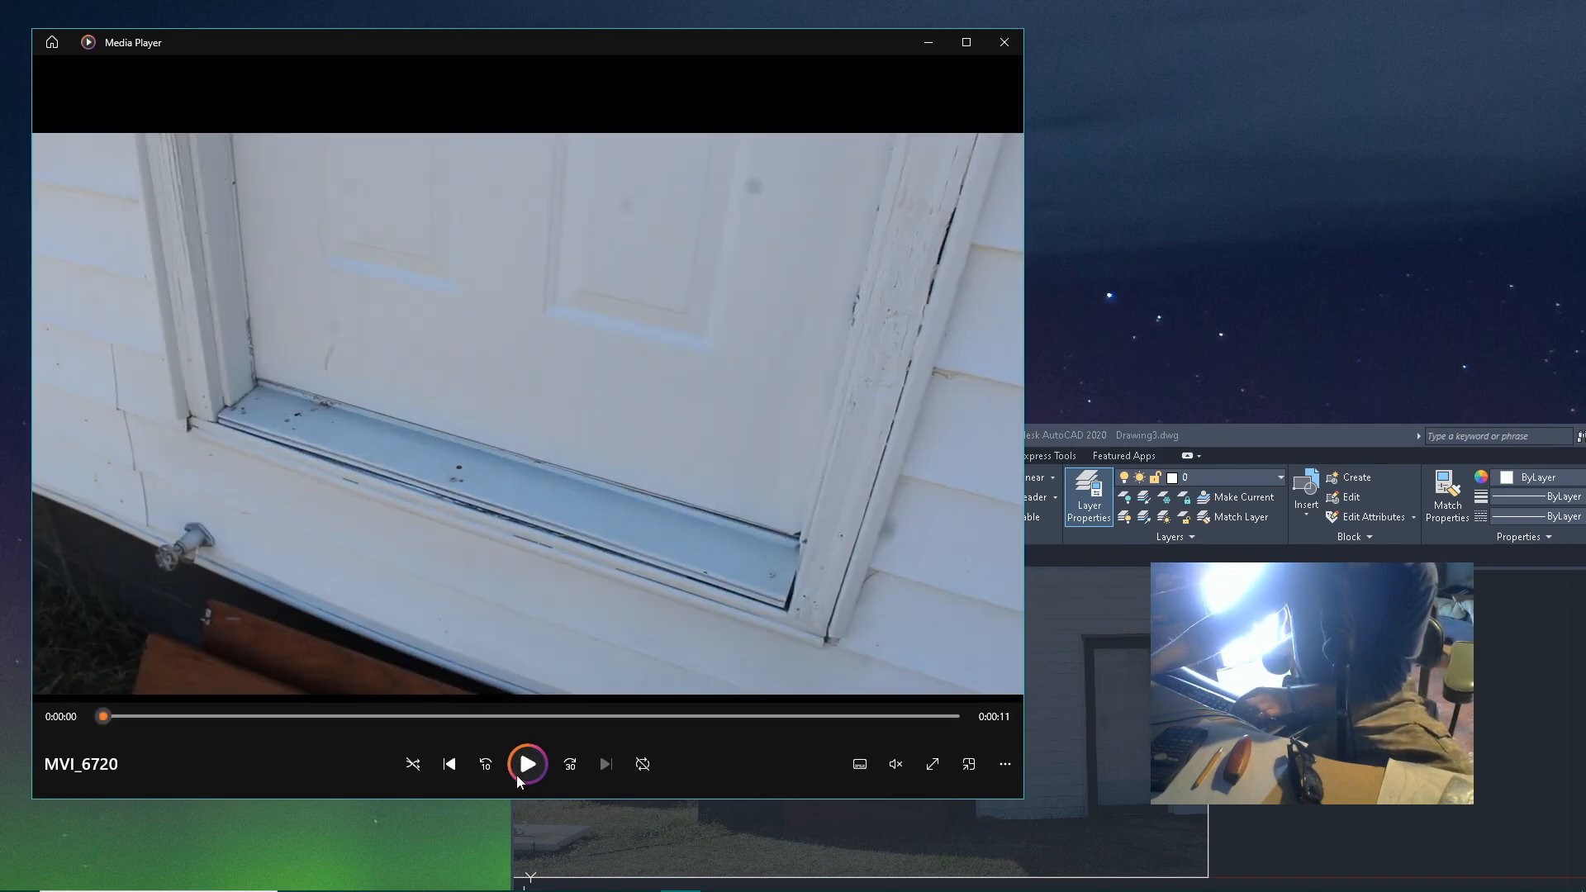
{"action": "left_click", "coordinate": [1004, 42]}
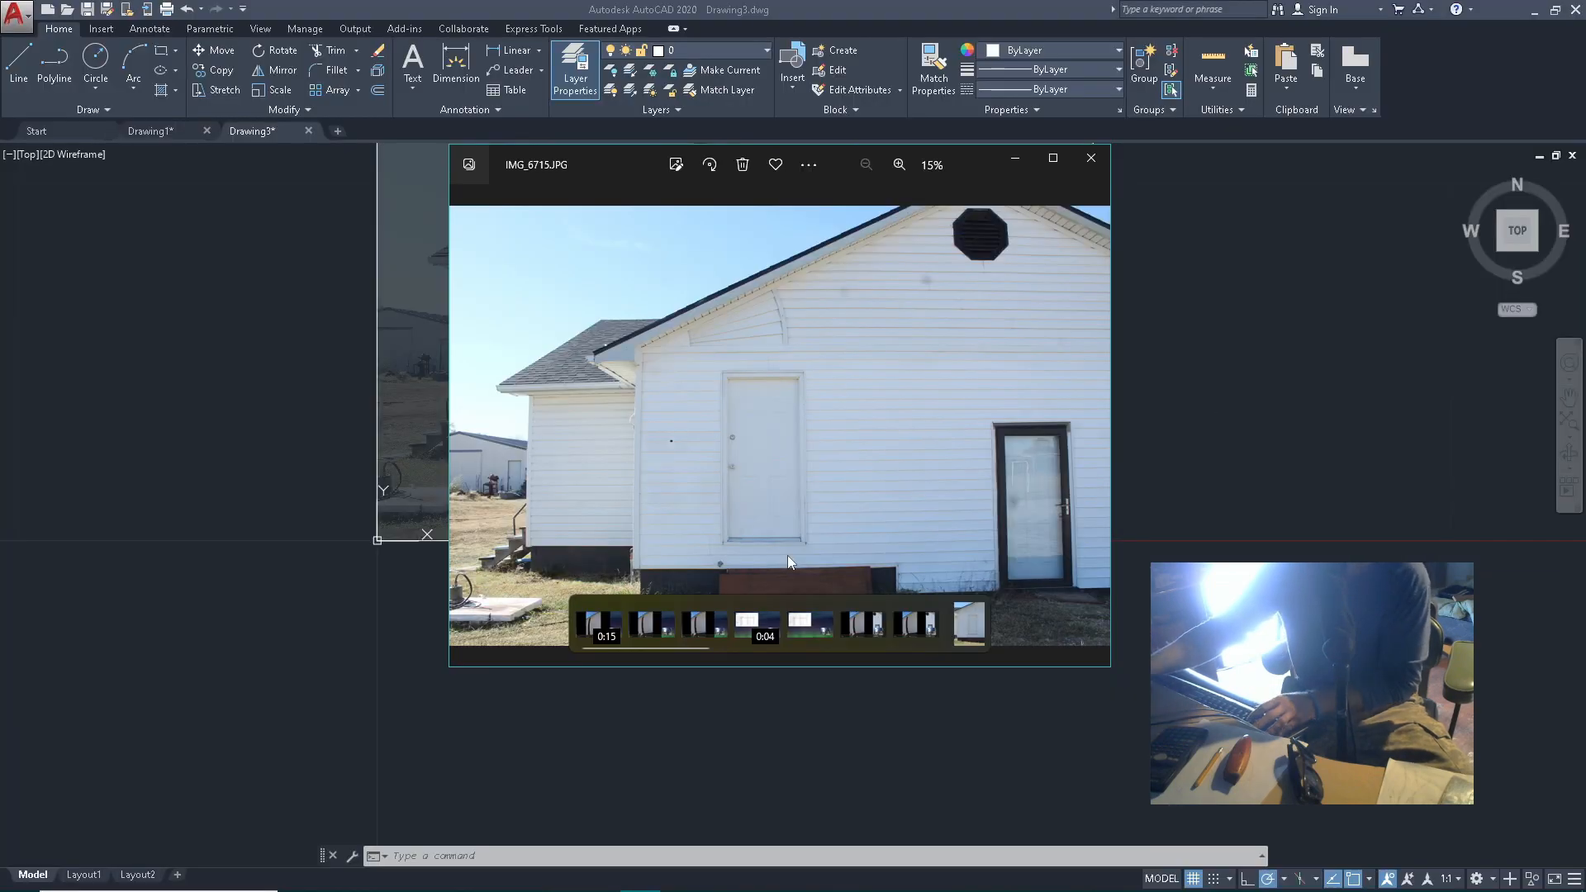
{"action": "scroll", "coordinate": [777, 570], "scroll_direction": "up", "scroll_amount": 3}
{"action": "scroll", "coordinate": [766, 581], "scroll_direction": "up", "scroll_amount": 4}
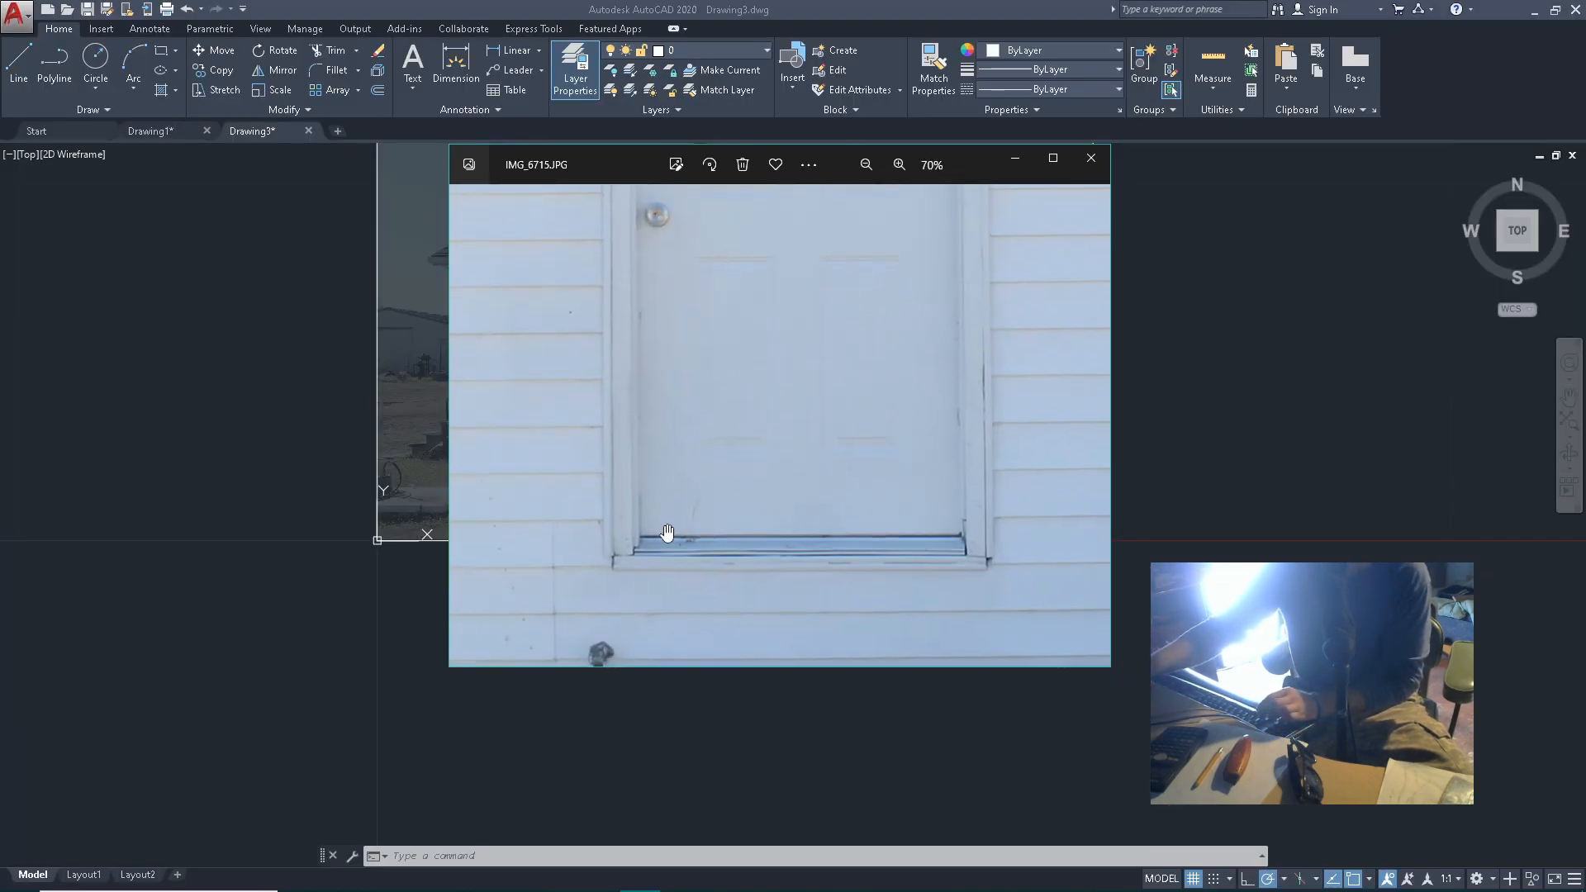
{"action": "left_click", "coordinate": [316, 503]}
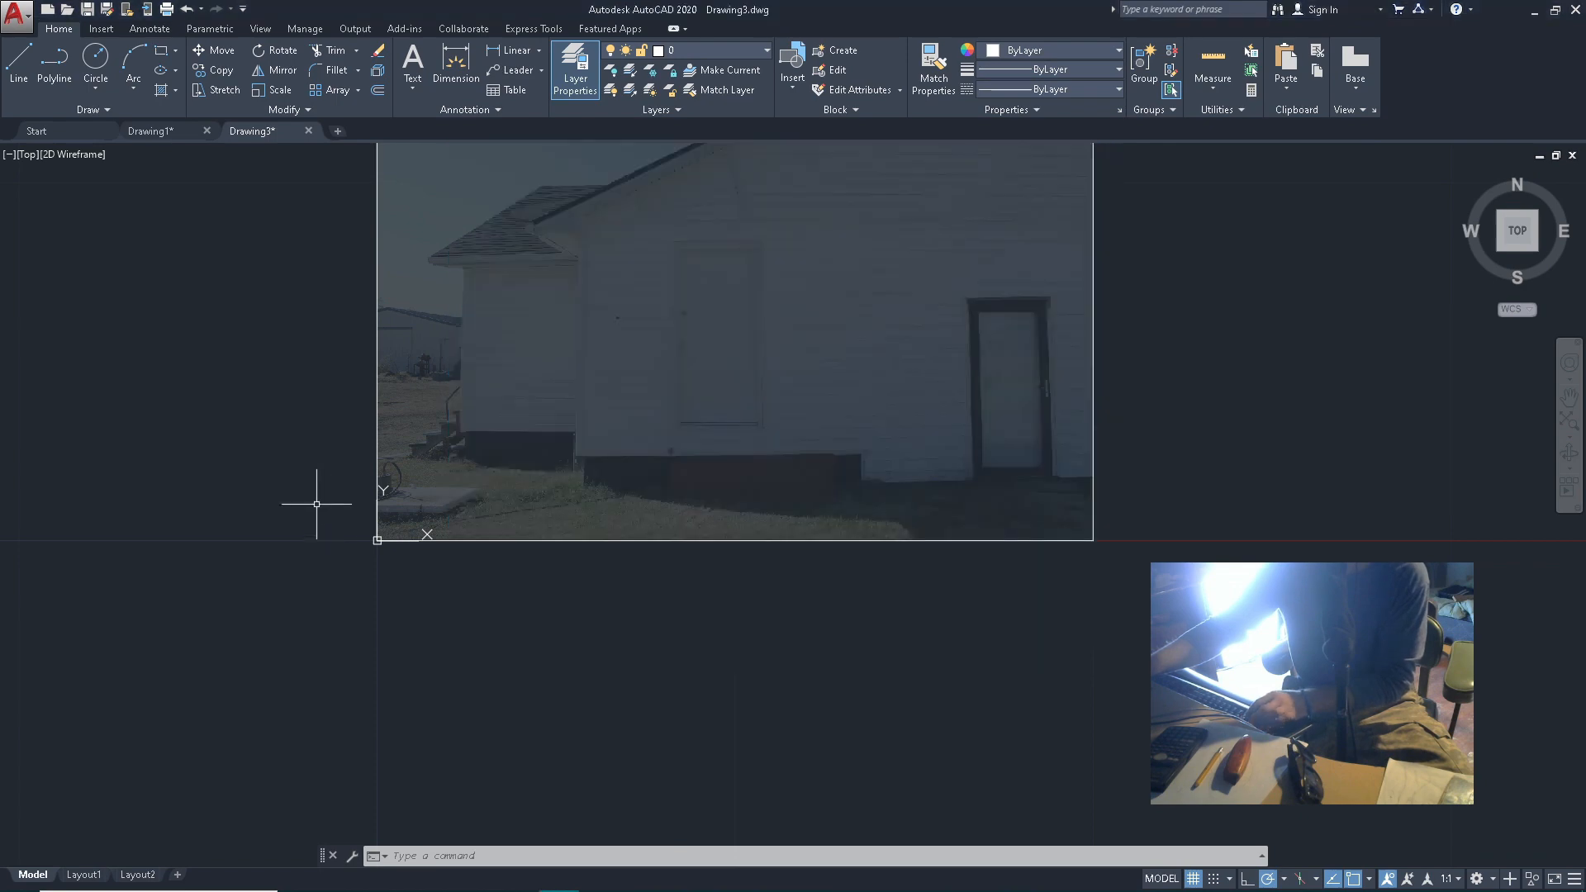
Draw a horizontal line about 0.111 units long across the white door's threshold, from one frame edge to the other
{"action": "scroll", "coordinate": [796, 412], "scroll_direction": "up", "scroll_amount": 3}
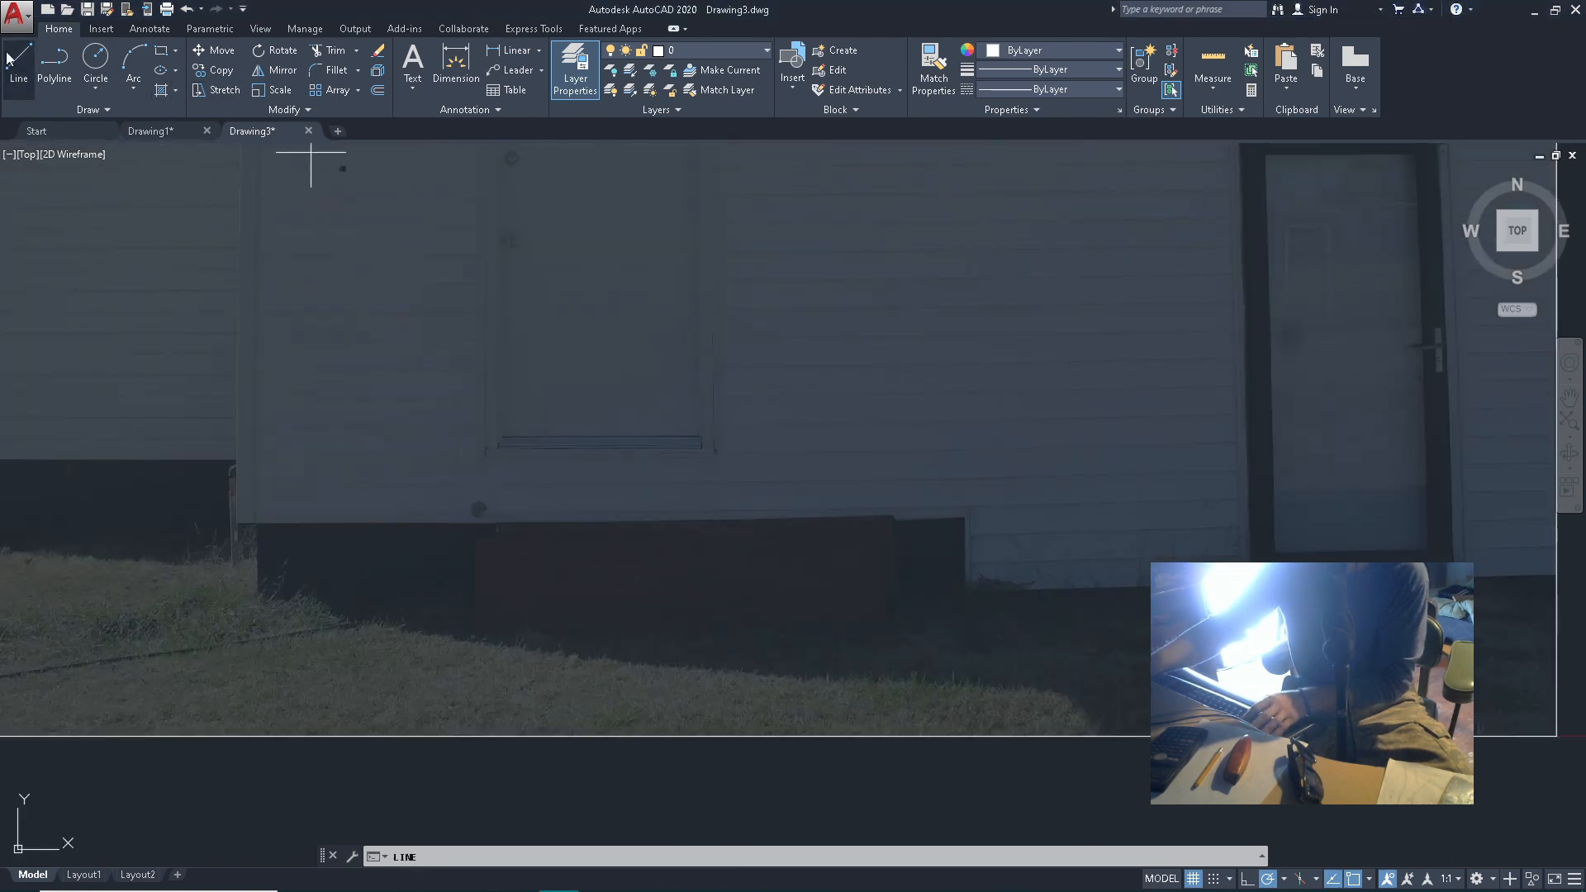
{"action": "scroll", "coordinate": [549, 450], "scroll_direction": "up", "scroll_amount": 5}
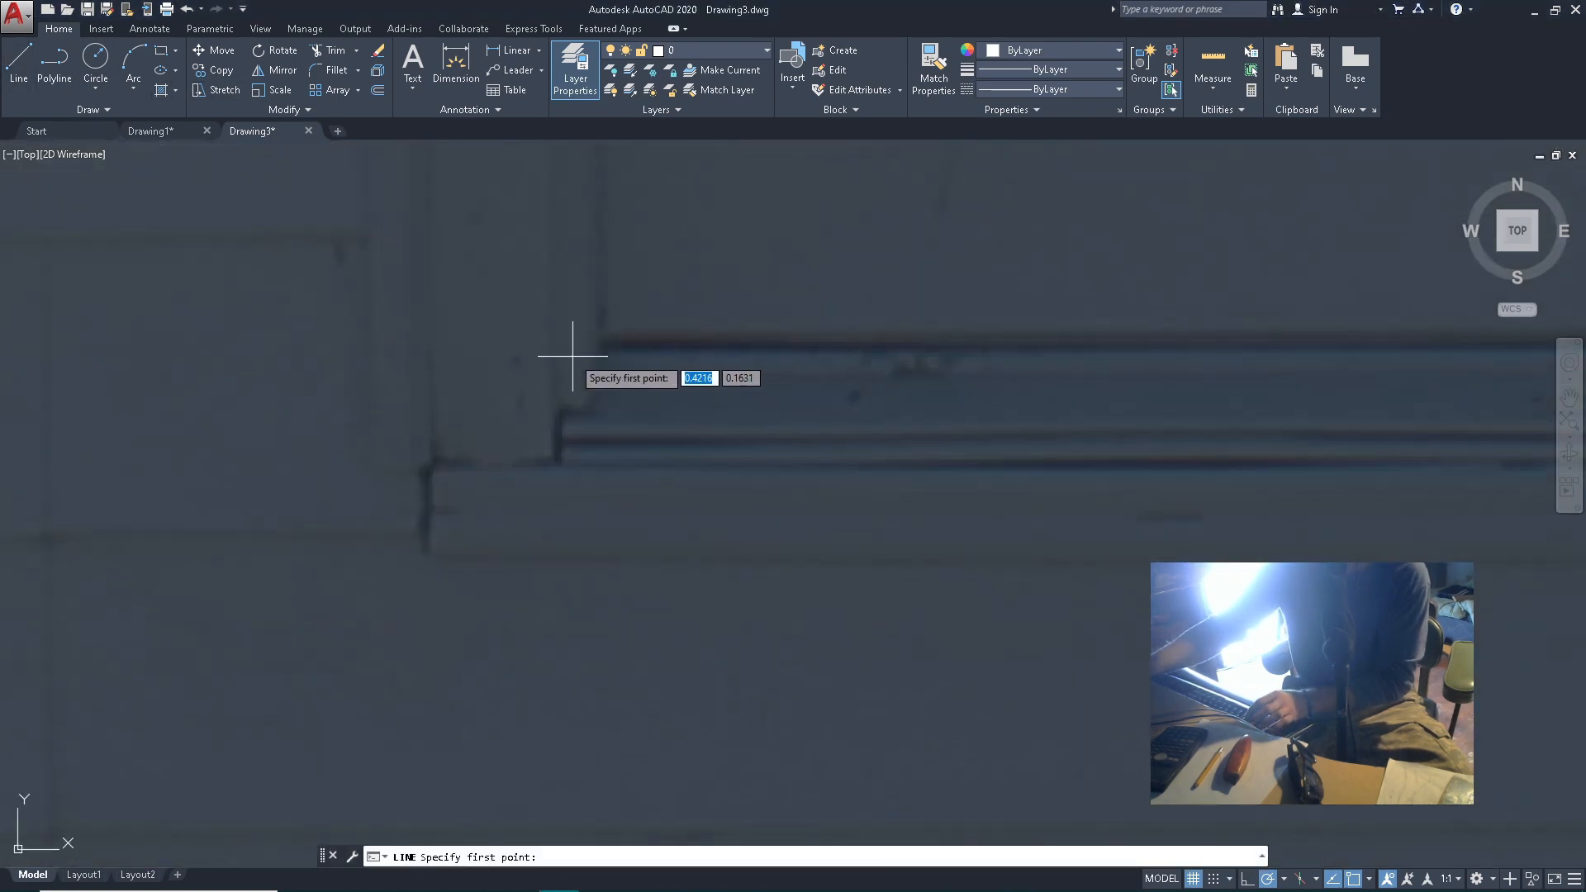
{"action": "scroll", "coordinate": [572, 356], "scroll_direction": "up", "scroll_amount": 3}
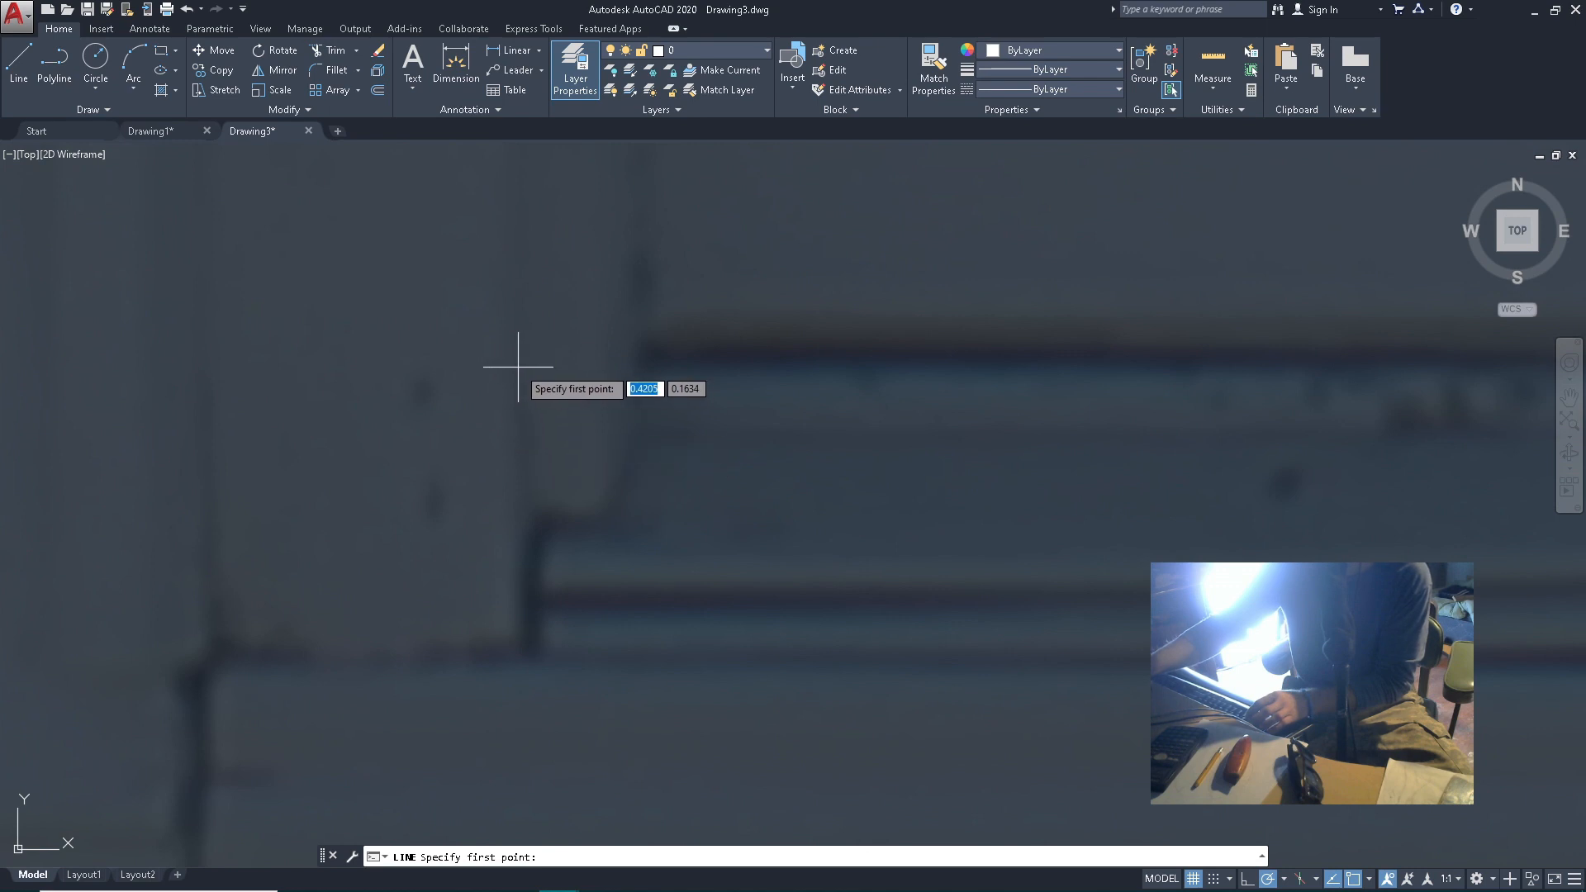
{"action": "scroll", "coordinate": [518, 366], "scroll_direction": "up", "scroll_amount": 3}
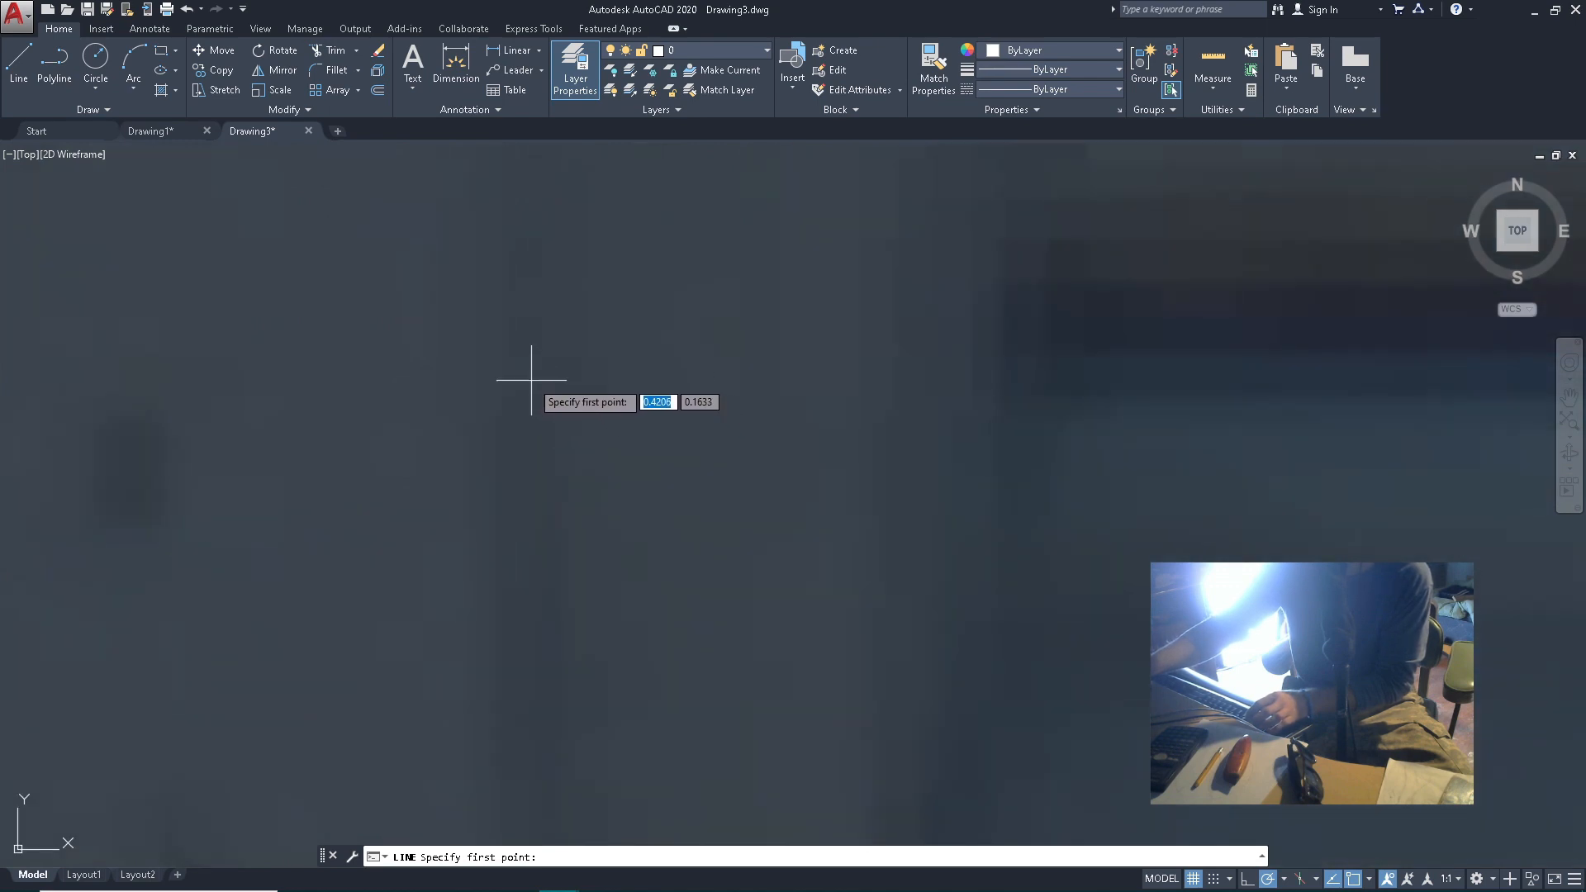
{"action": "left_click", "coordinate": [531, 380]}
{"action": "scroll", "coordinate": [545, 578], "scroll_direction": "down", "scroll_amount": 10}
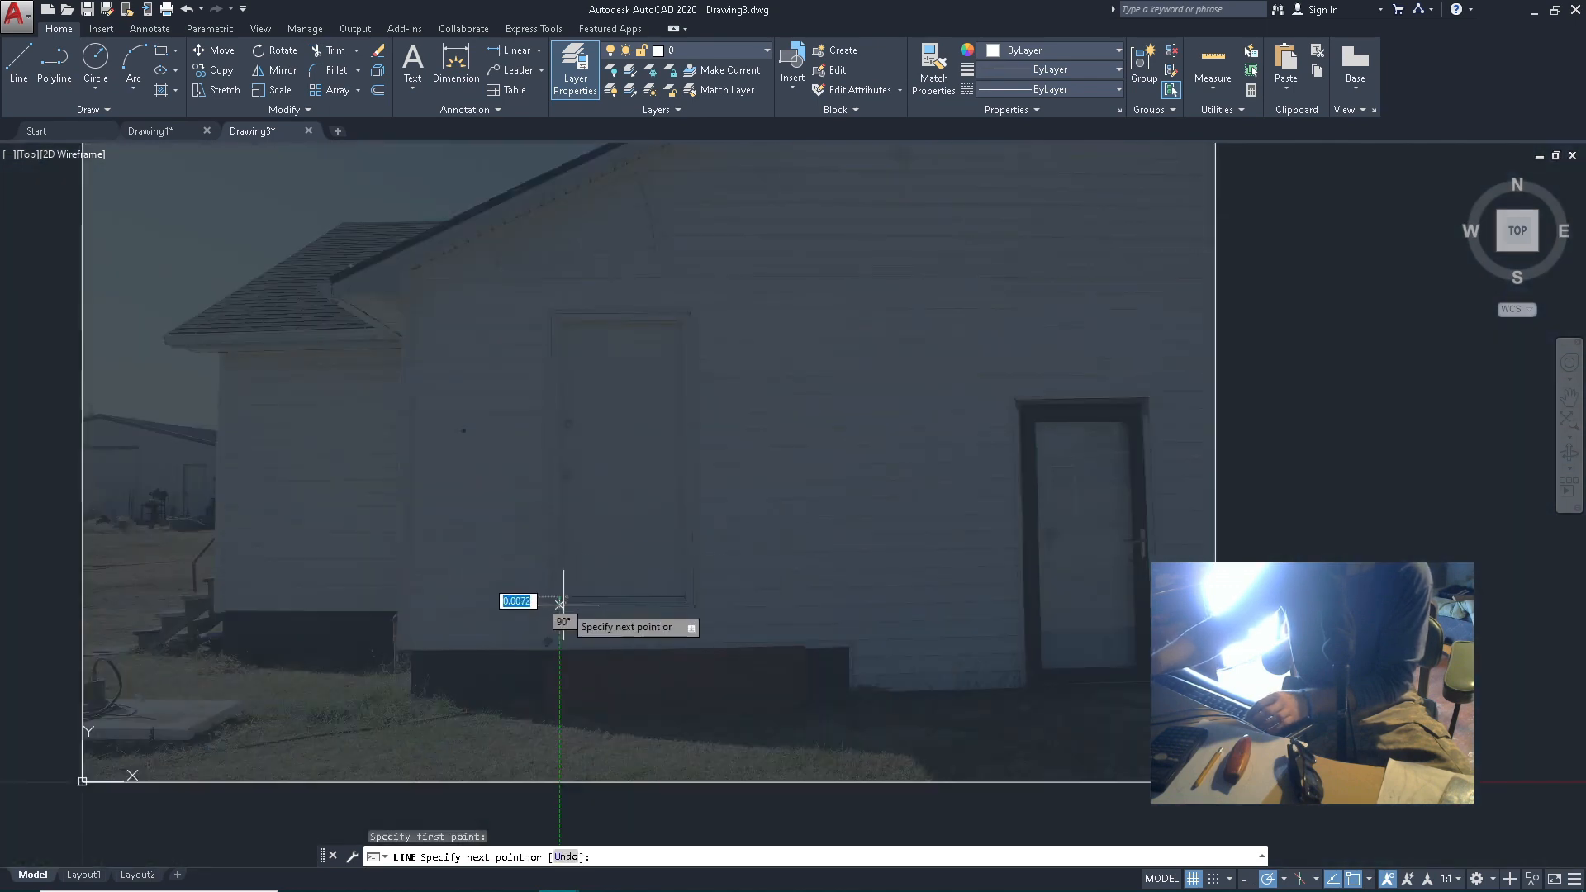
{"action": "scroll", "coordinate": [578, 604], "scroll_direction": "up", "scroll_amount": 10}
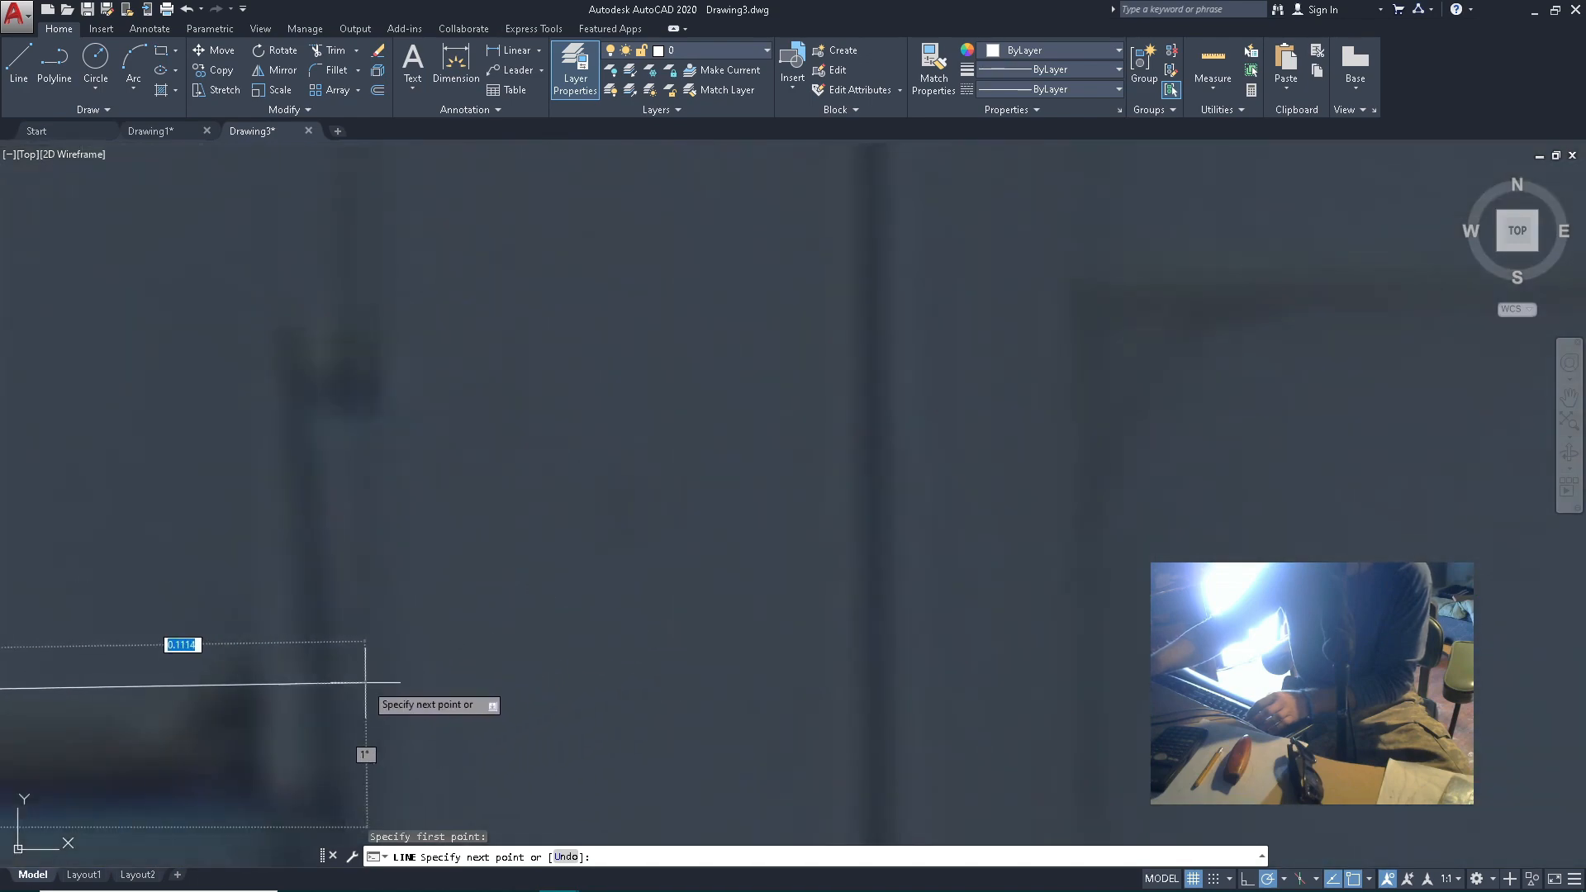
{"action": "middle_click_drag", "start_coordinate": [366, 682], "coordinate": [681, 713]}
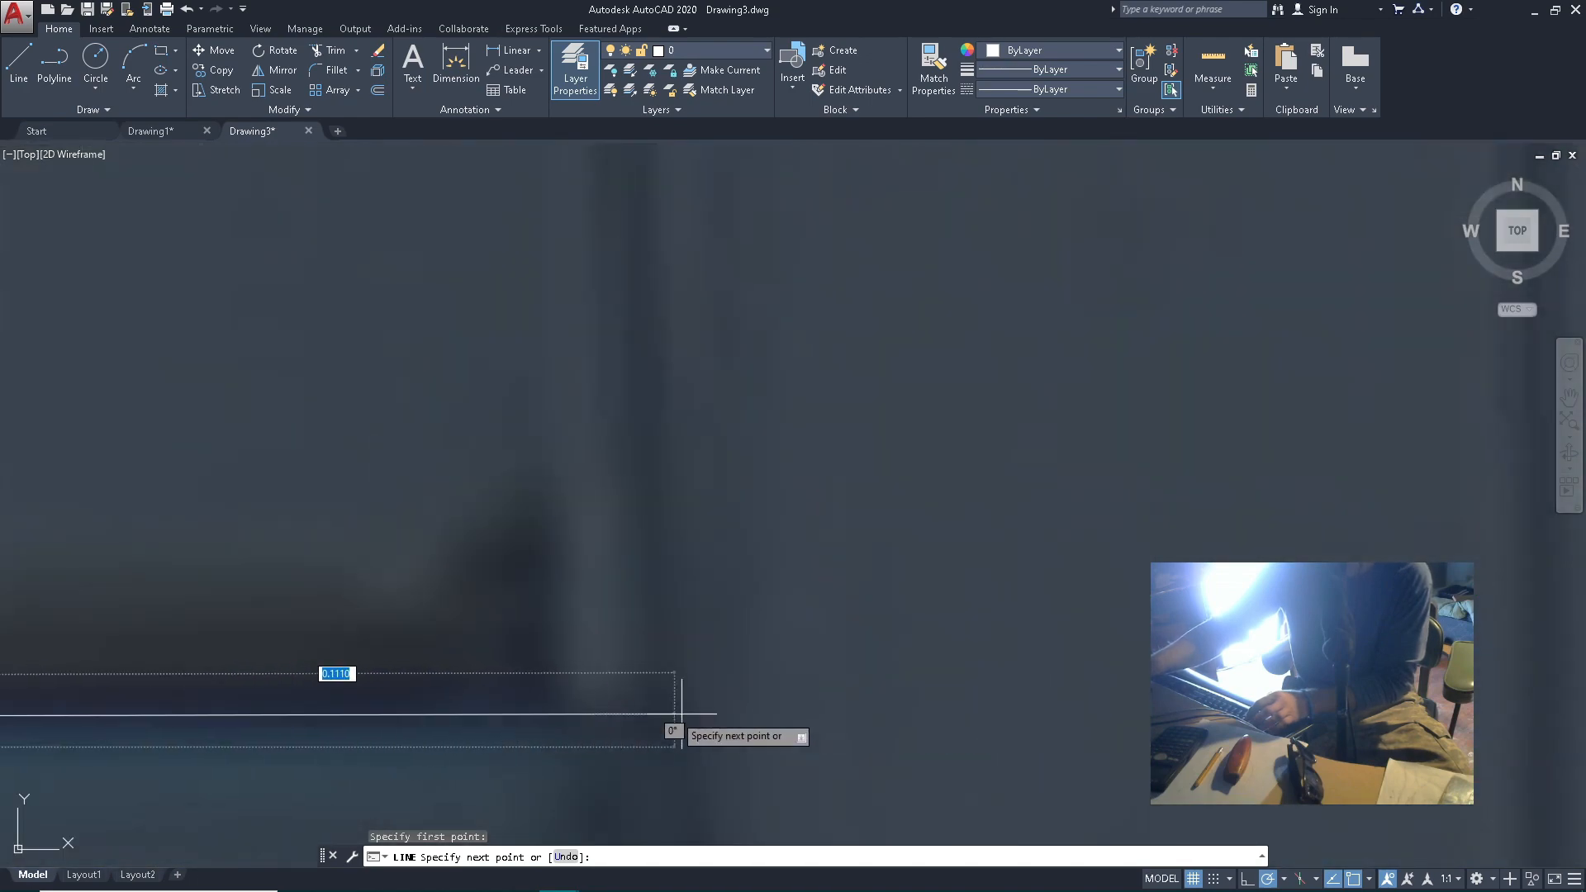
{"action": "left_click", "coordinate": [717, 748]}
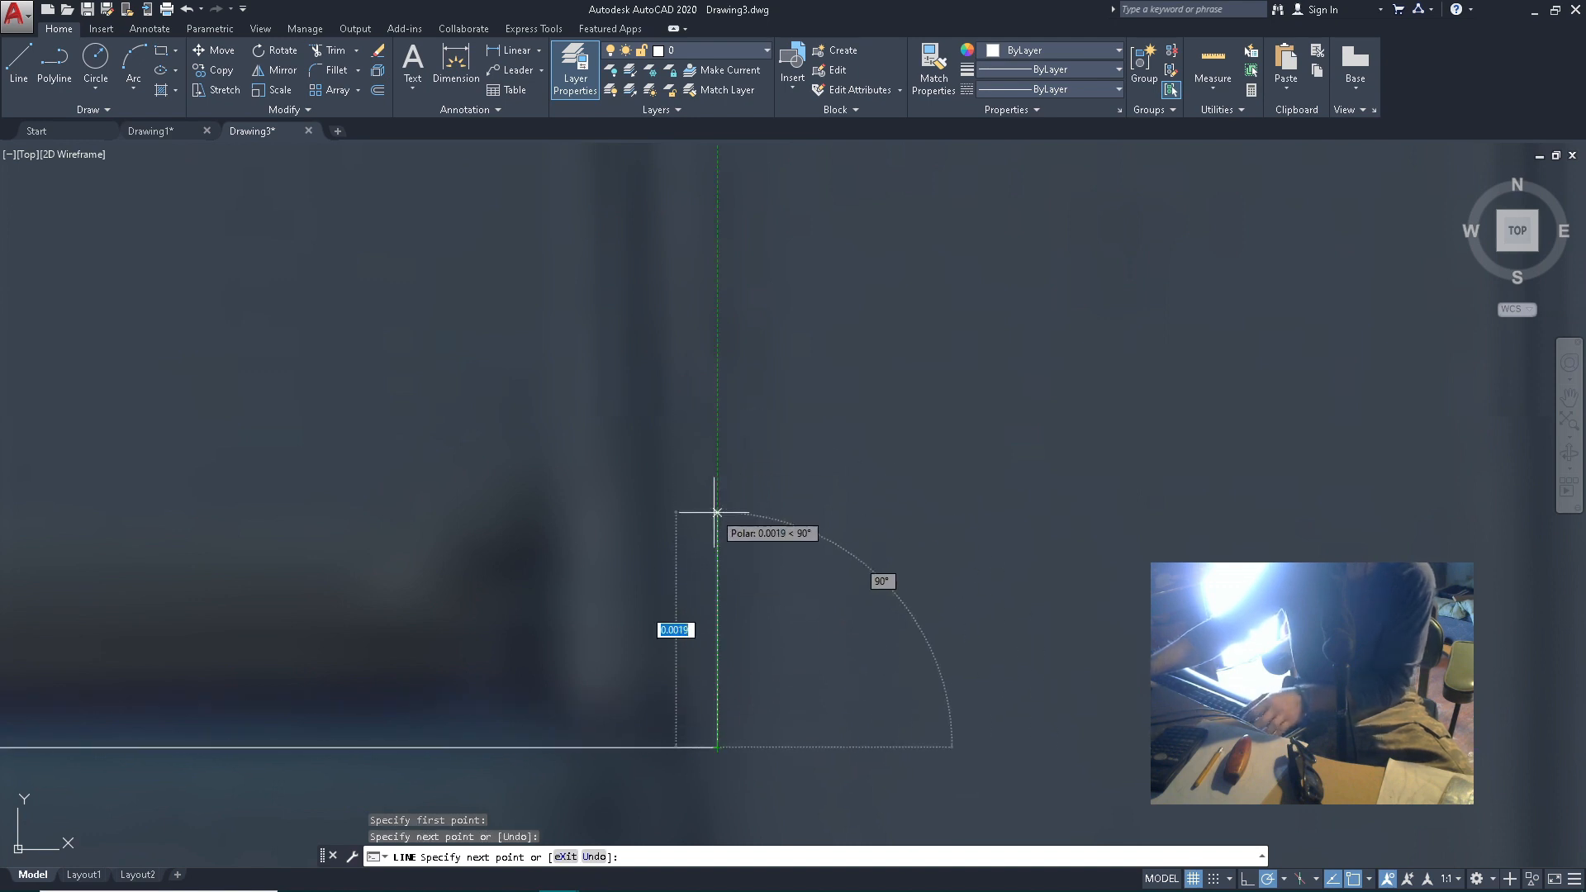
{"action": "key", "text": "Escape"}
{"action": "scroll", "coordinate": [692, 417], "scroll_direction": "down", "scroll_amount": 5}
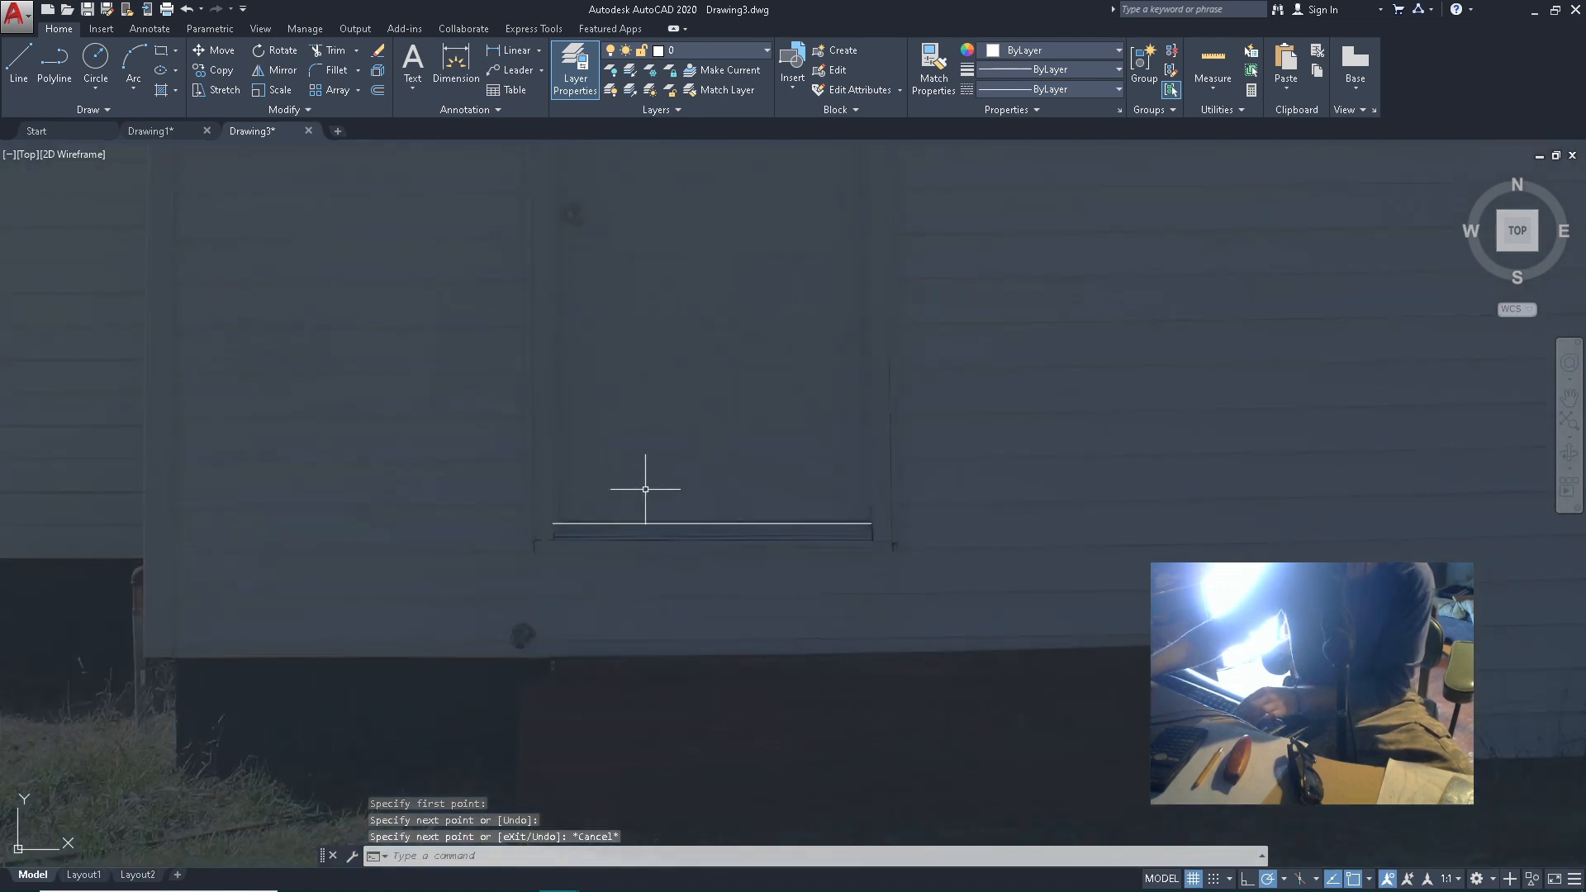
Add a horizontal linear dimension to the threshold line, placing it just above the line
{"action": "scroll", "coordinate": [743, 480], "scroll_direction": "up", "scroll_amount": 2}
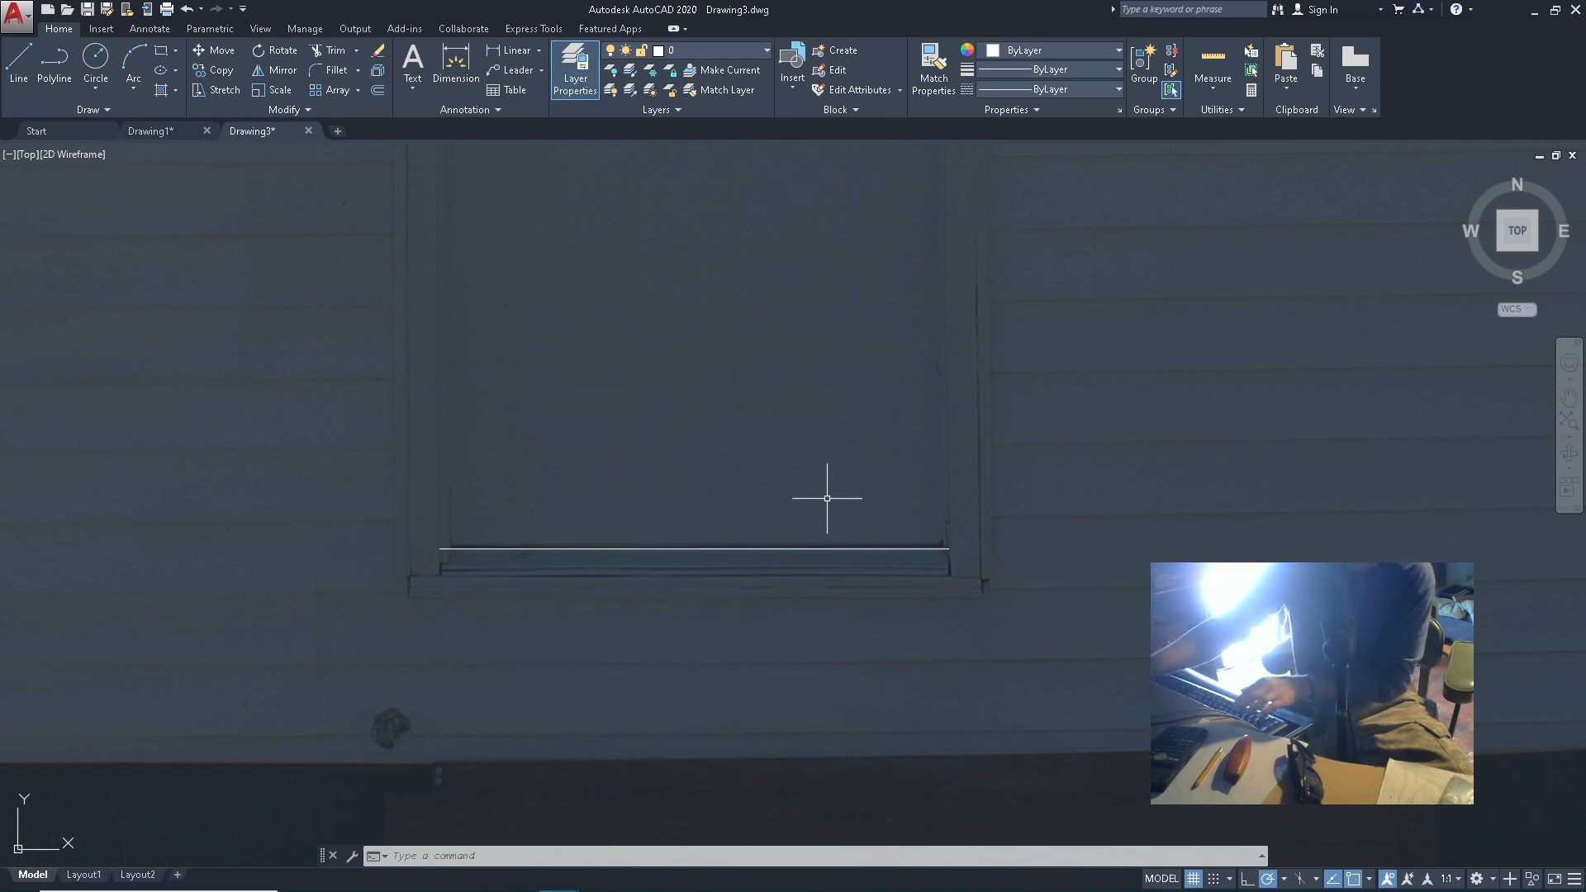
{"action": "scroll", "coordinate": [567, 454], "scroll_direction": "up", "scroll_amount": 2}
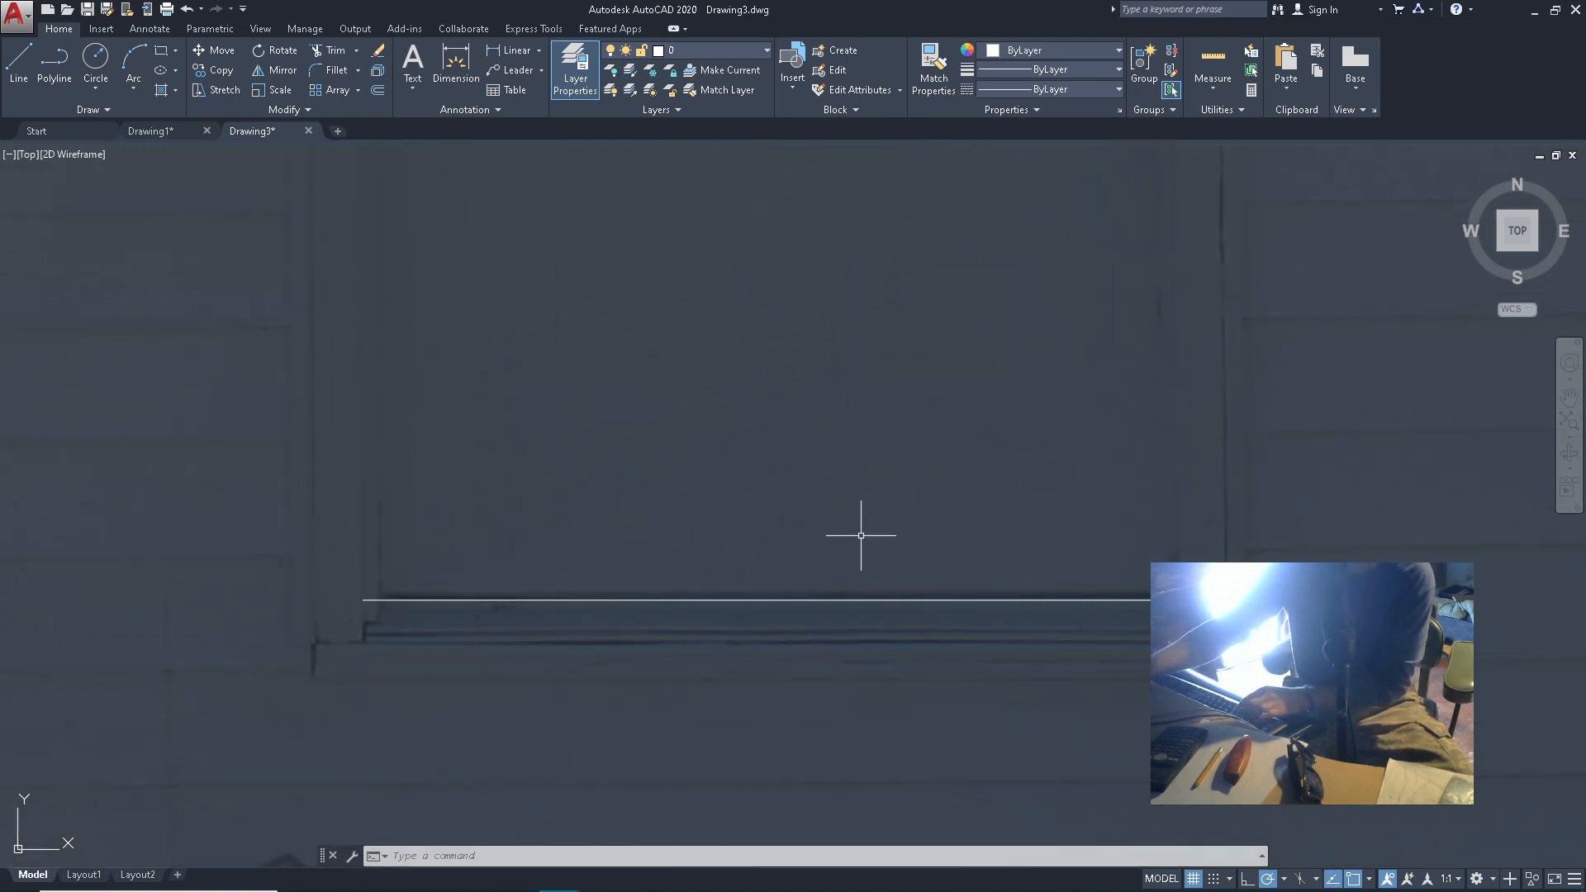
{"action": "left_click", "coordinate": [513, 50]}
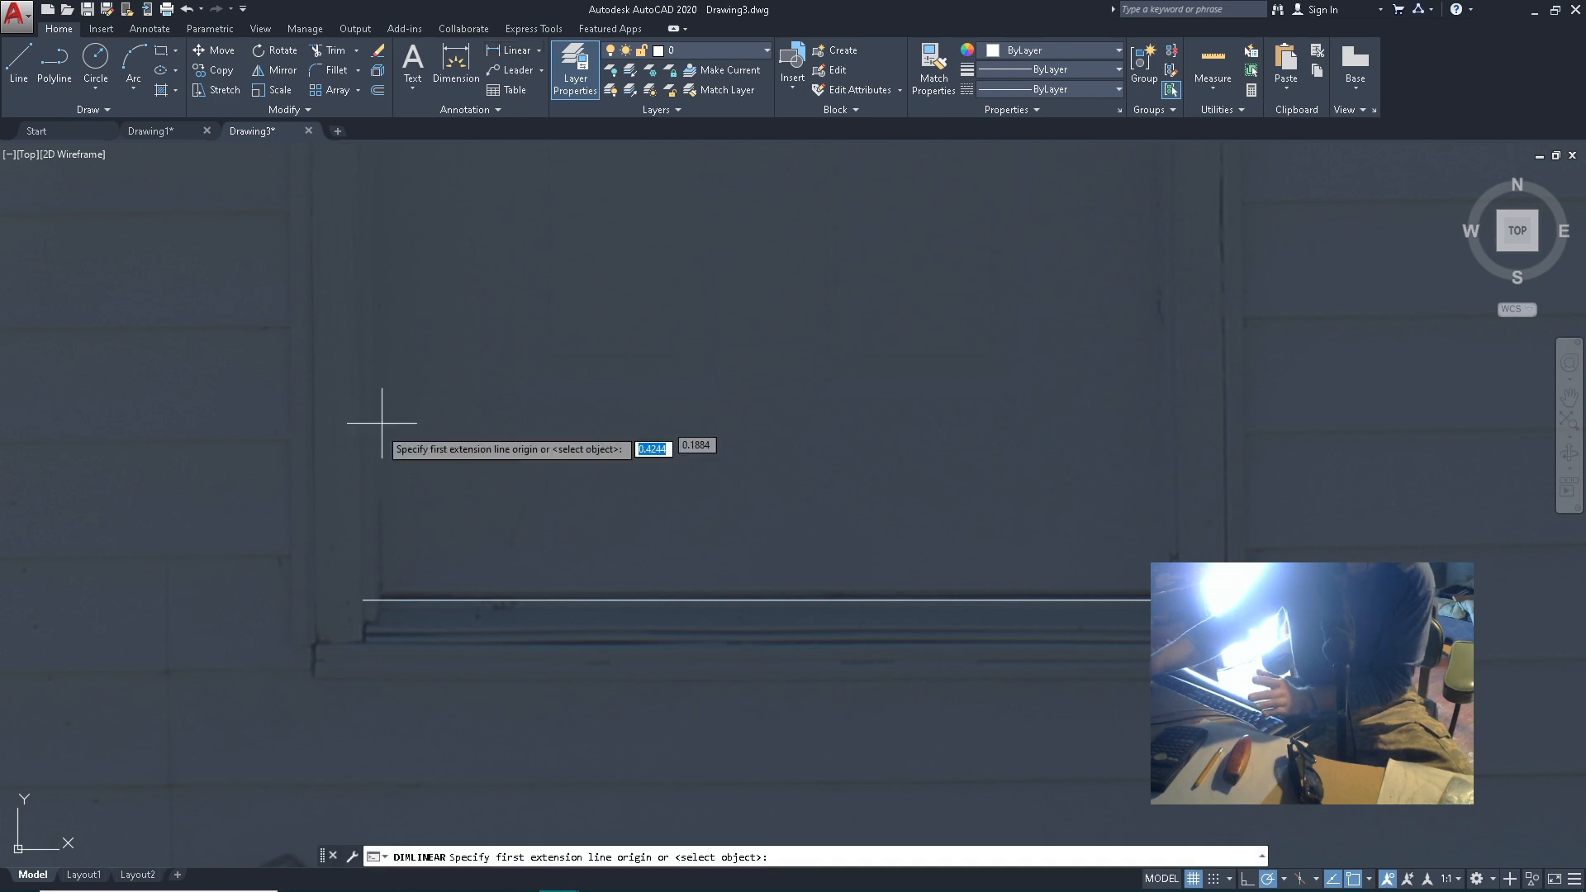
{"action": "left_click", "coordinate": [363, 600]}
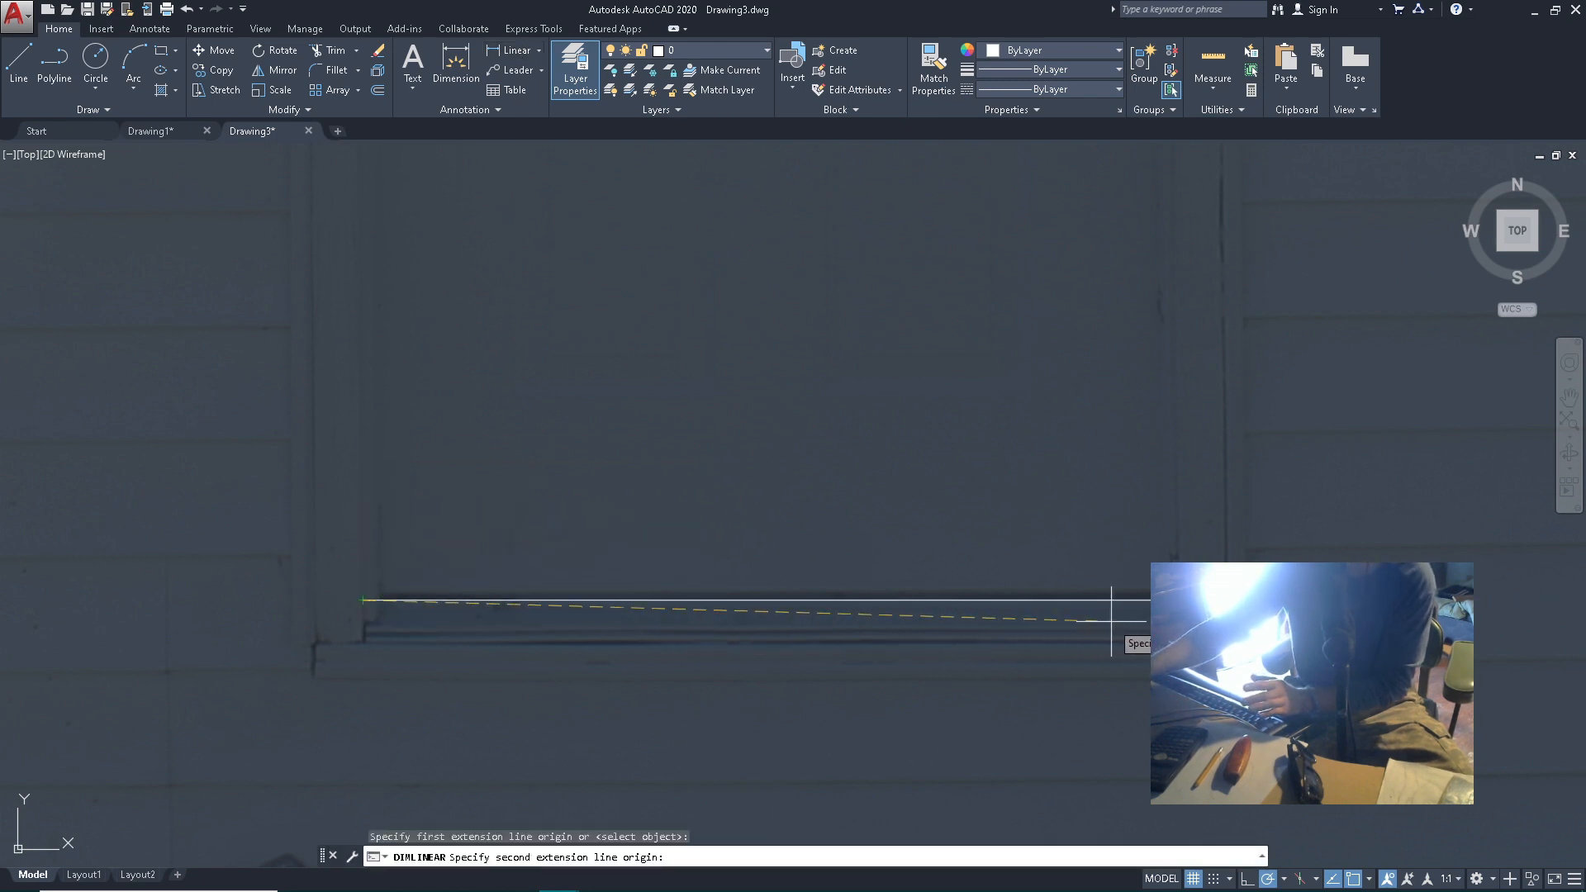
{"action": "left_click", "coordinate": [1175, 600]}
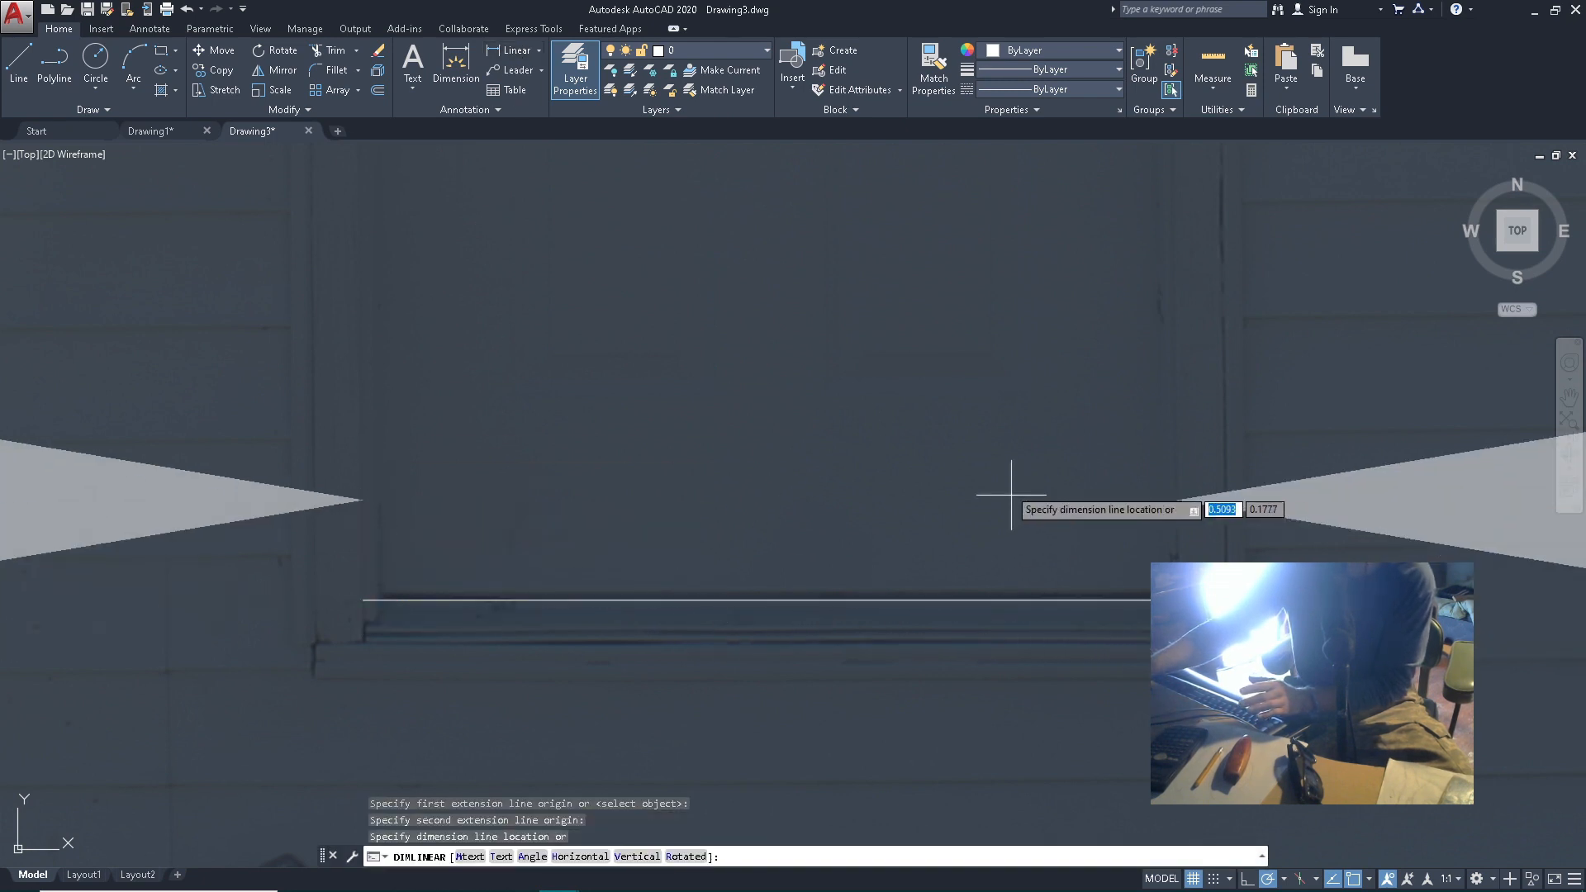
{"action": "left_click", "coordinate": [857, 469]}
{"action": "scroll", "coordinate": [798, 476], "scroll_direction": "down", "scroll_amount": 10}
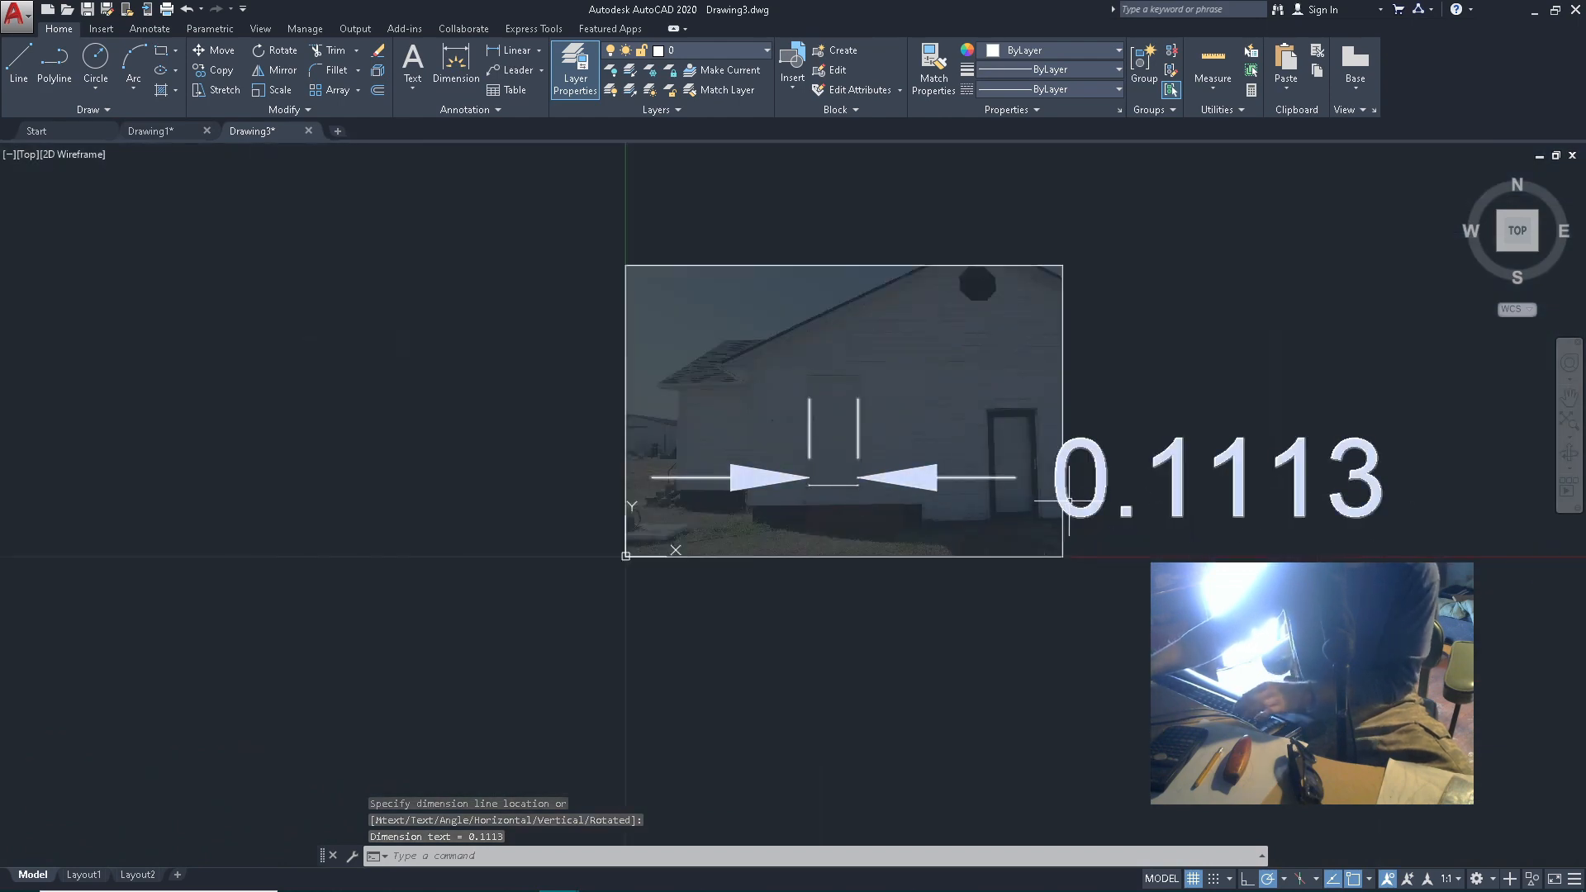
{"action": "scroll", "coordinate": [863, 478], "scroll_direction": "up", "scroll_amount": 4}
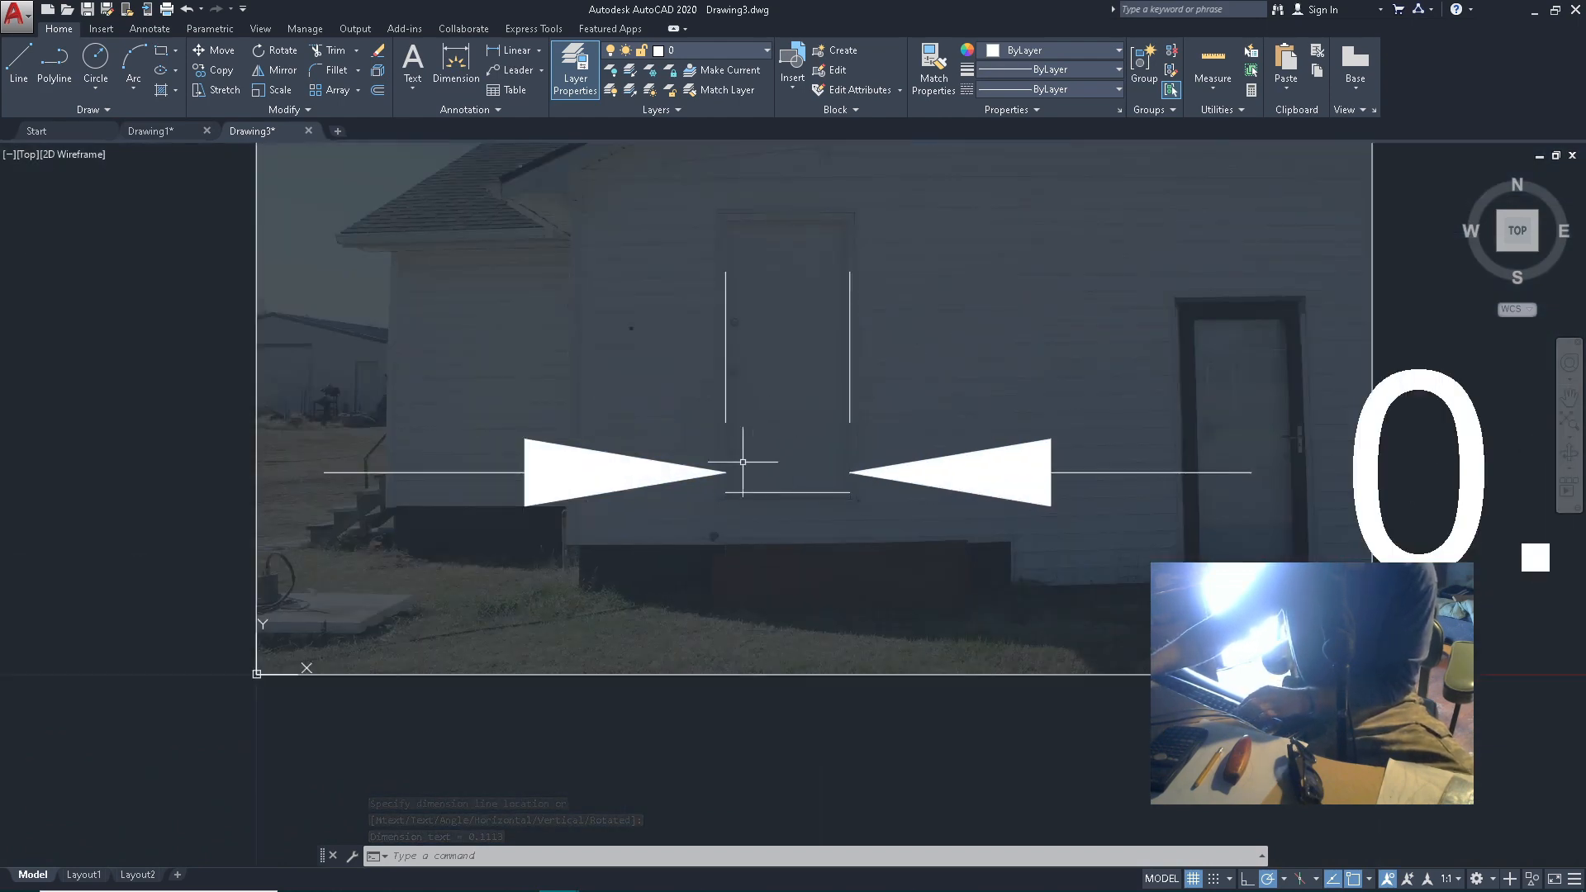
{"action": "scroll", "coordinate": [742, 462], "scroll_direction": "up", "scroll_amount": 2}
{"action": "scroll", "coordinate": [970, 494], "scroll_direction": "down", "scroll_amount": 8}
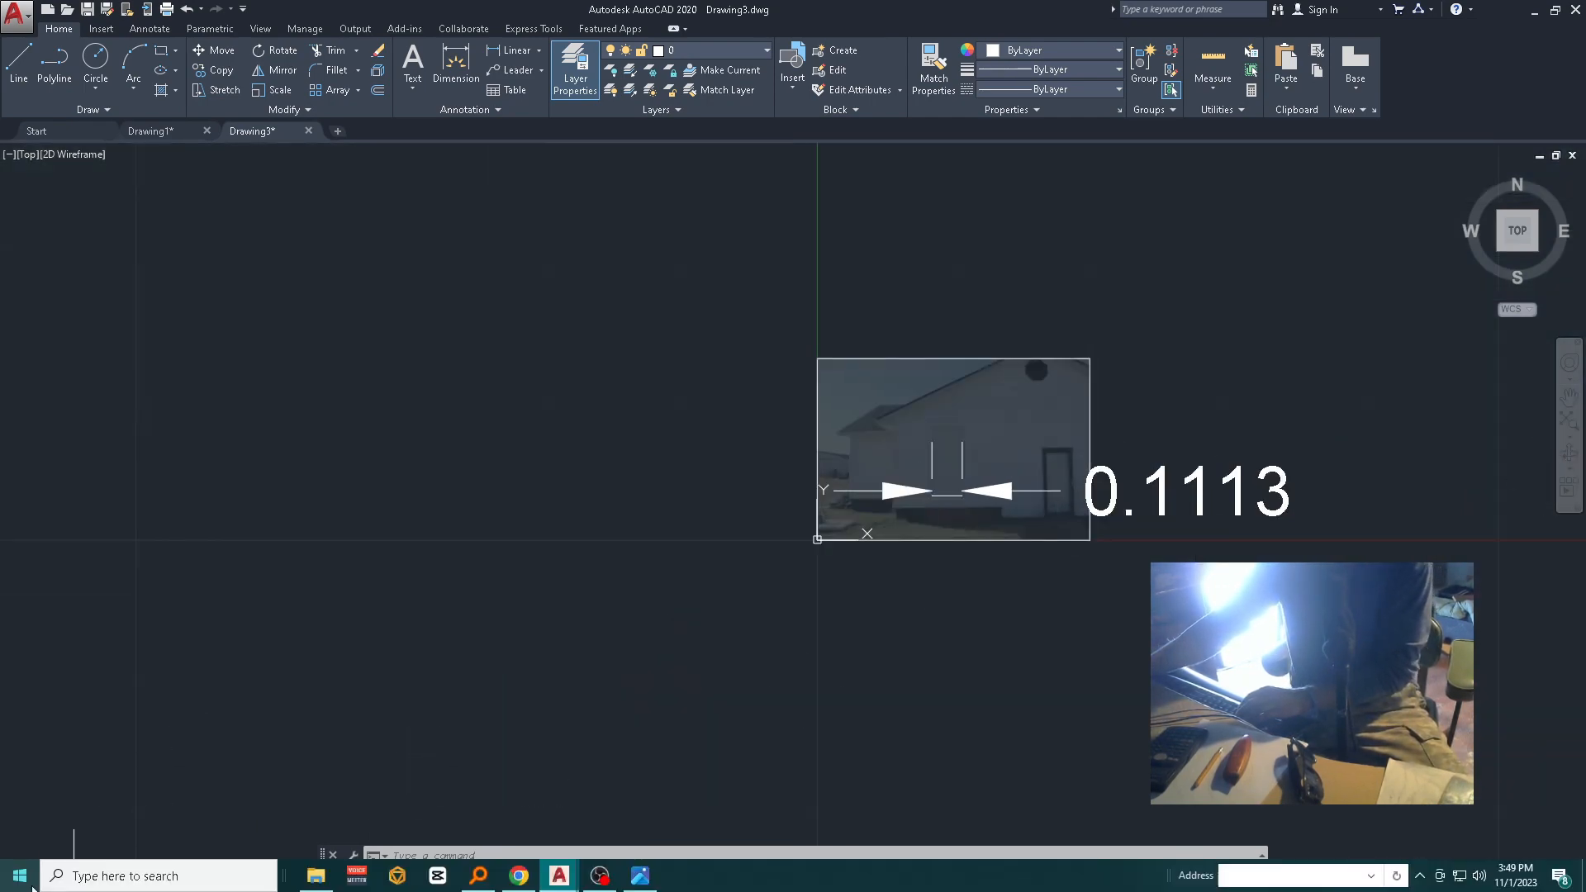
Search the computer for the Calculator app and open it
{"action": "left_click", "coordinate": [33, 888]}
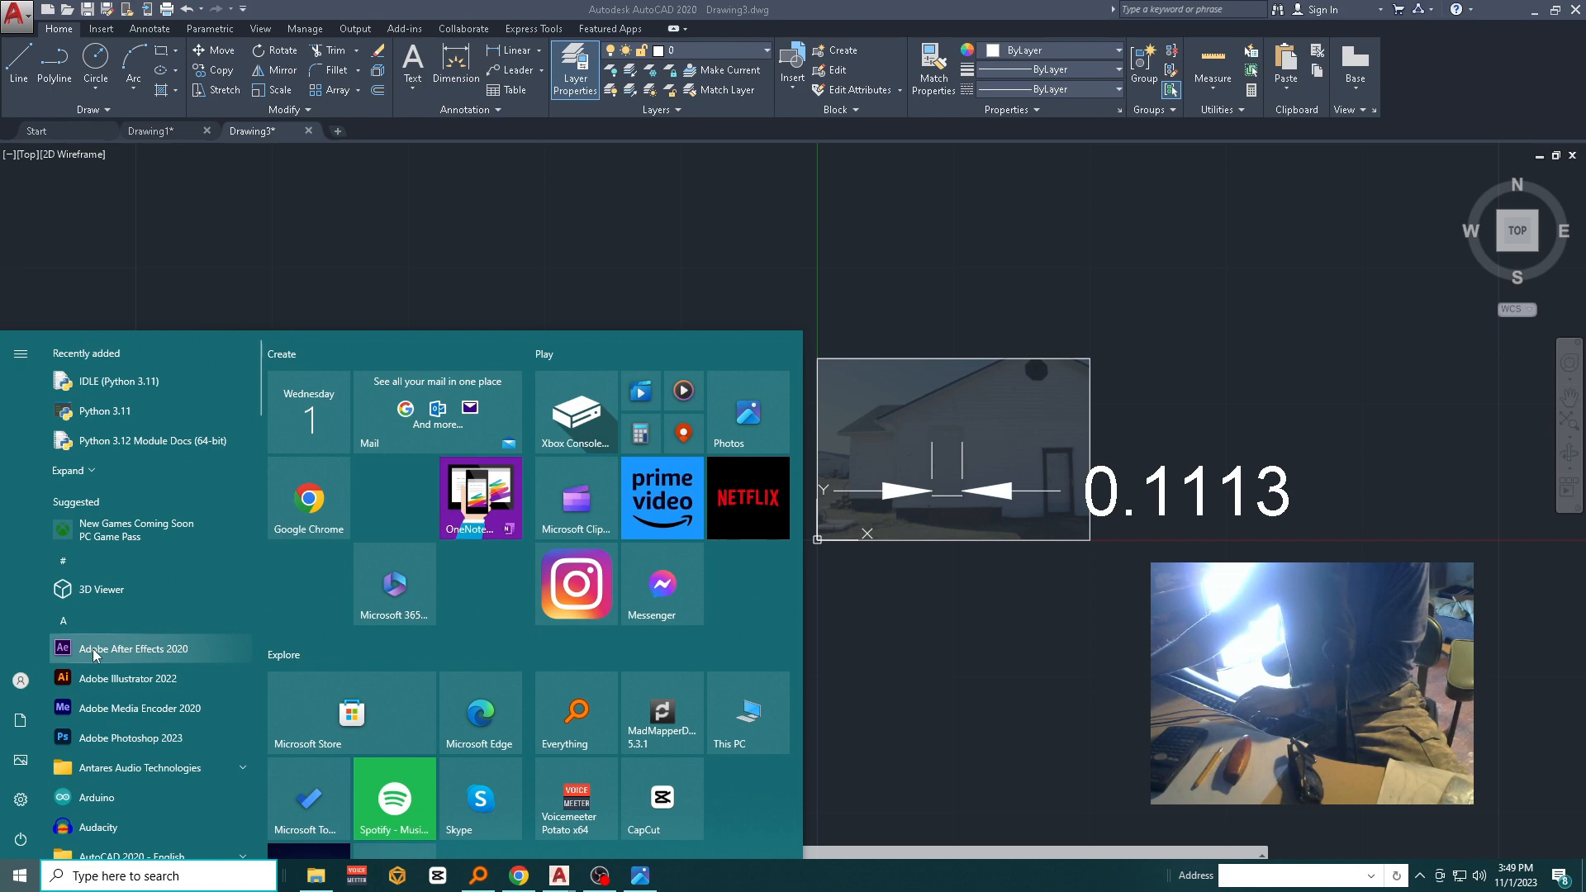
{"action": "type", "text": "CAL"}
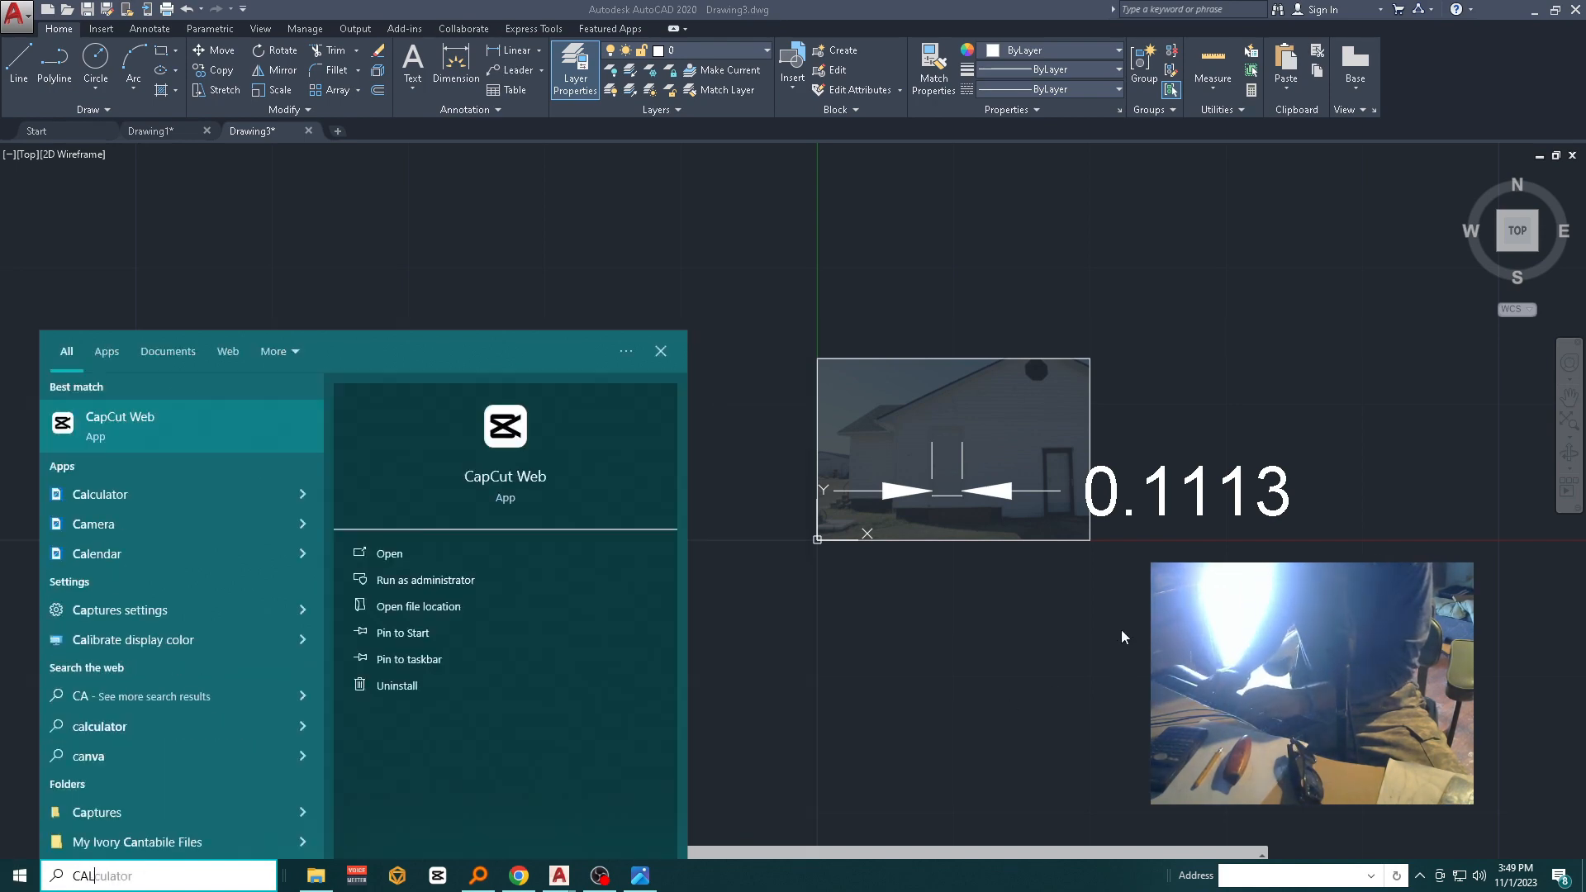
{"action": "type", "text": "C"}
{"action": "key", "text": "Return"}
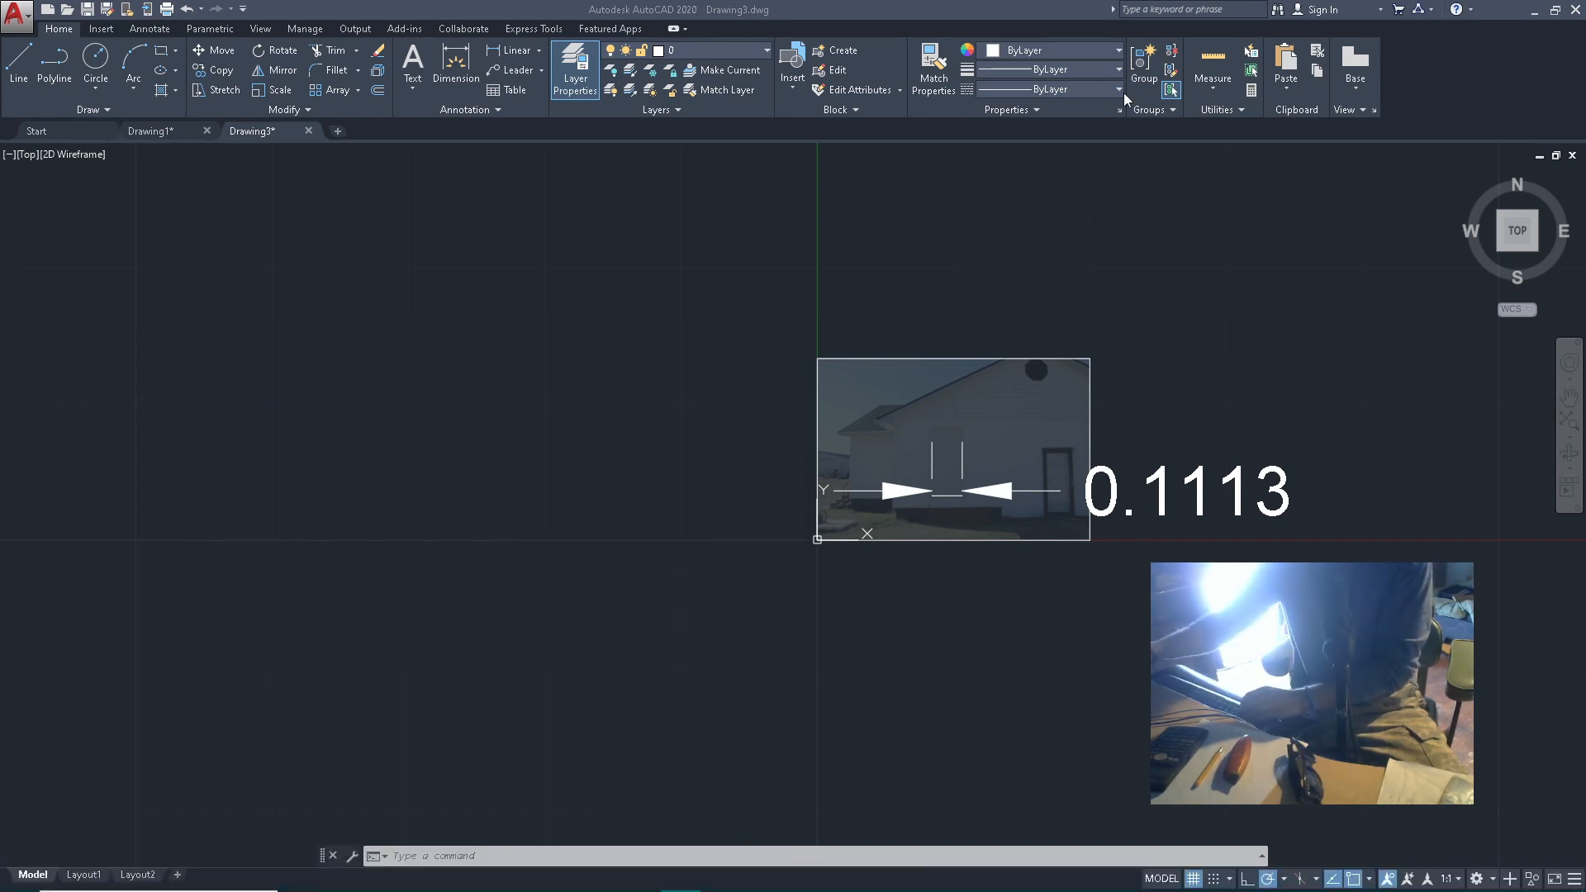
Divide 36 by 0.1113, select the full result, and return to the AutoCAD drawing
{"action": "type", "text": "3"}
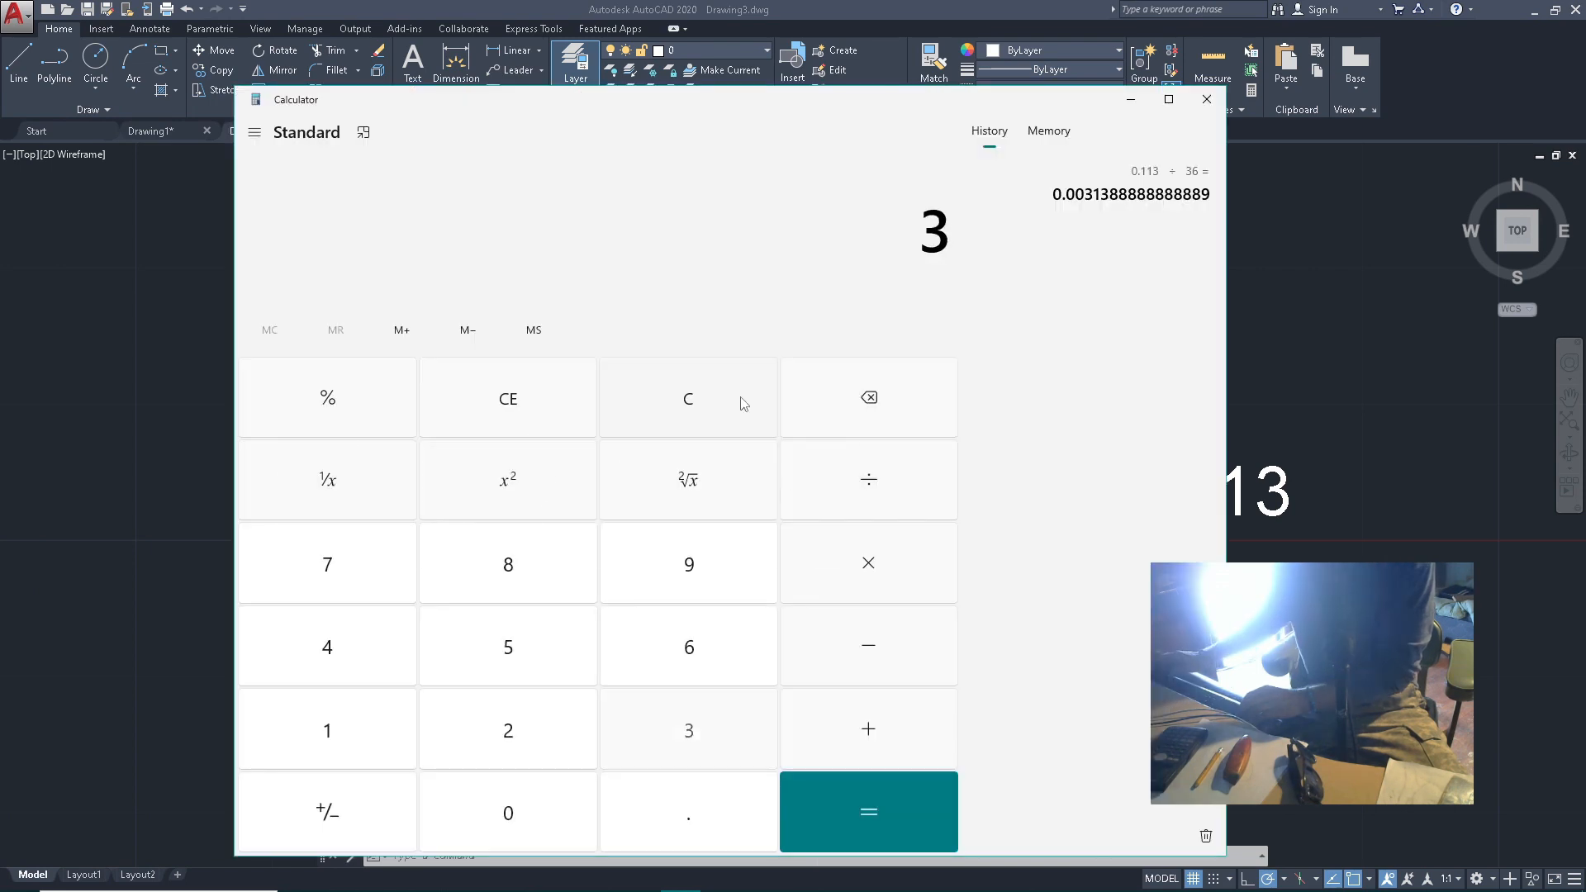
{"action": "type", "text": "6/.11"}
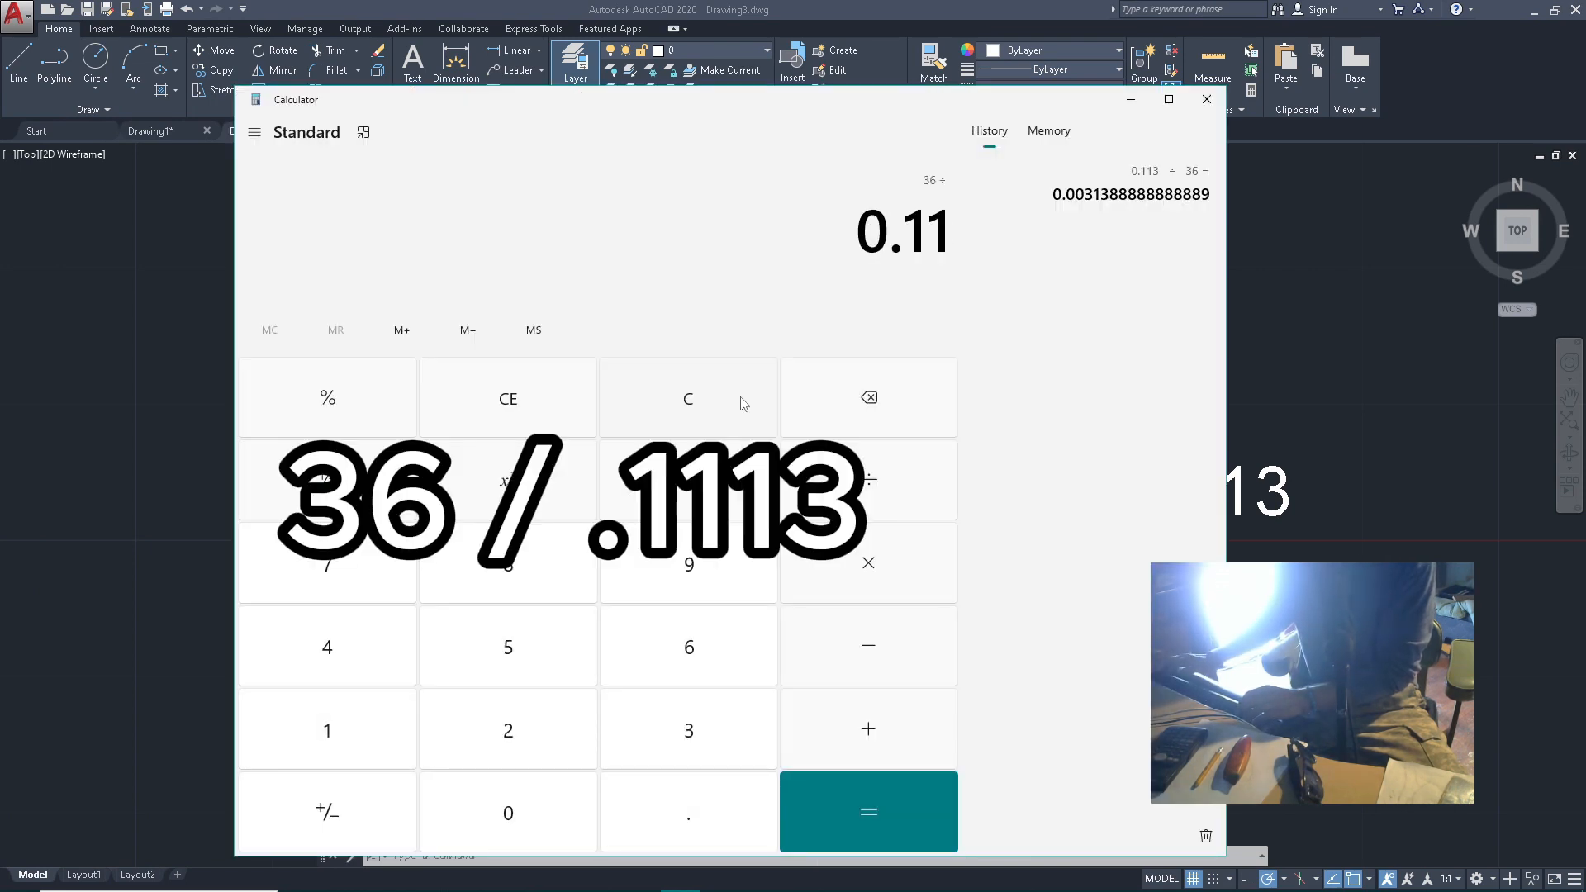
{"action": "type", "text": "3"}
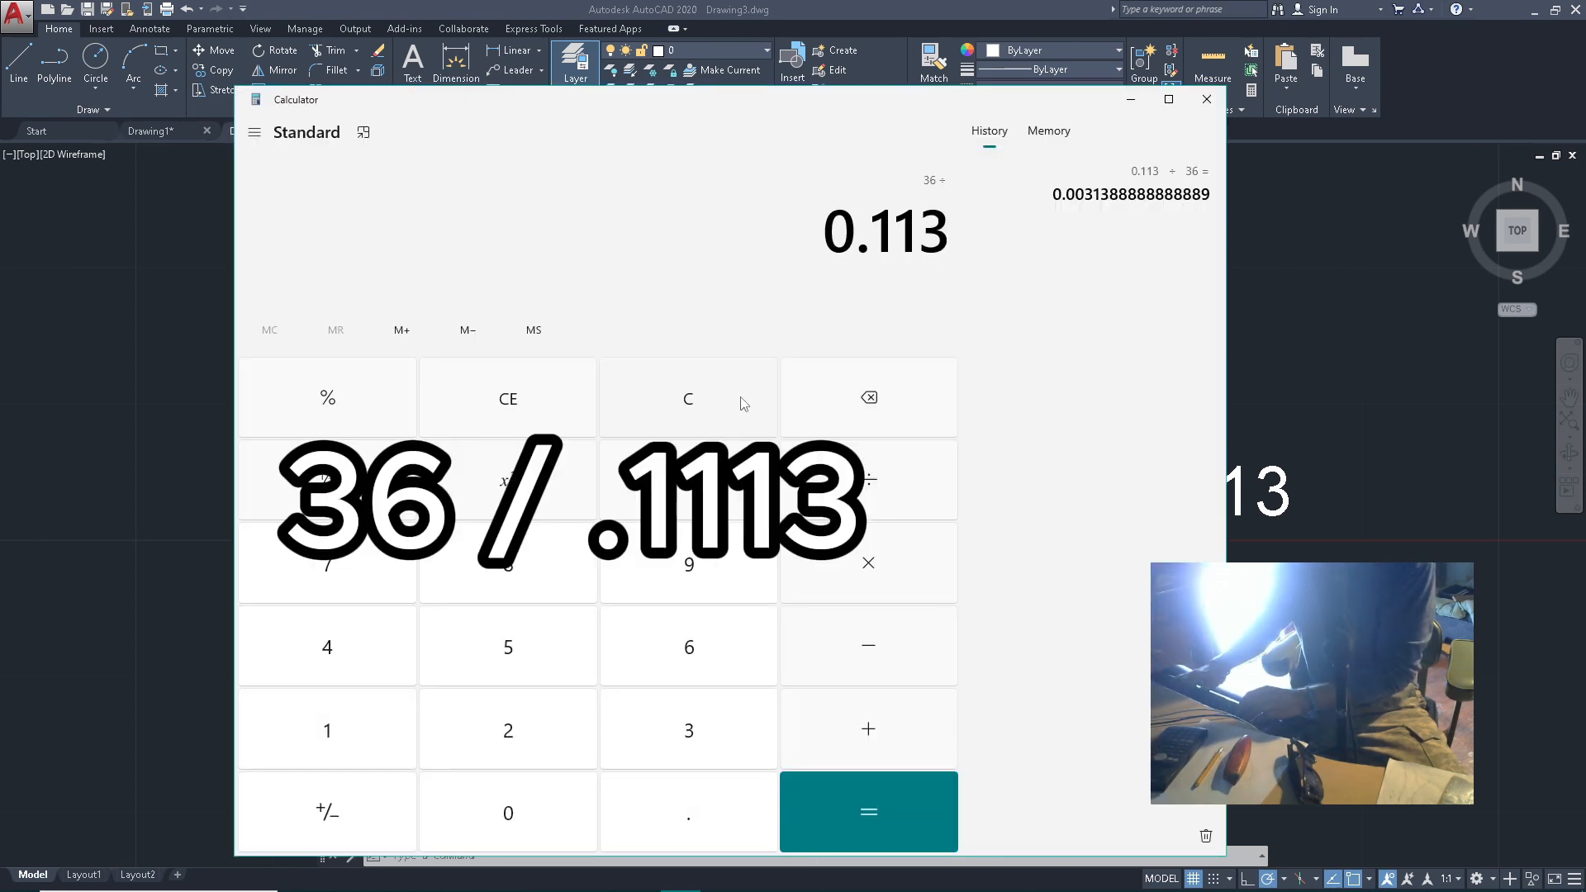
{"action": "key", "text": "BackSpace"}
{"action": "type", "text": "13"}
{"action": "key", "text": "Return"}
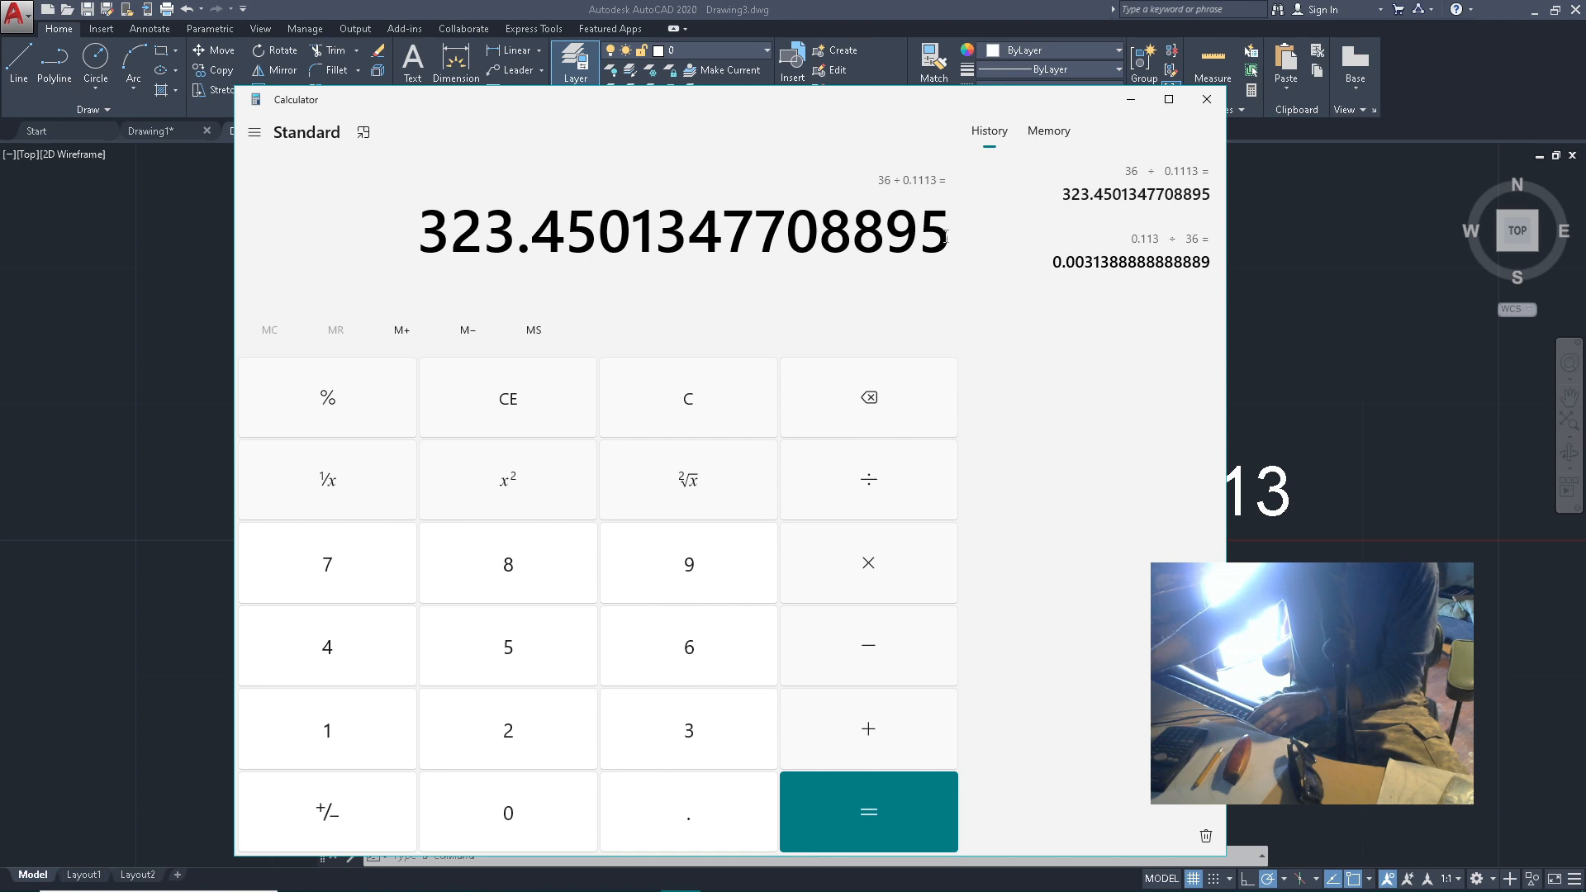
{"action": "left_click_drag", "start_coordinate": [947, 237], "coordinate": [342, 313]}
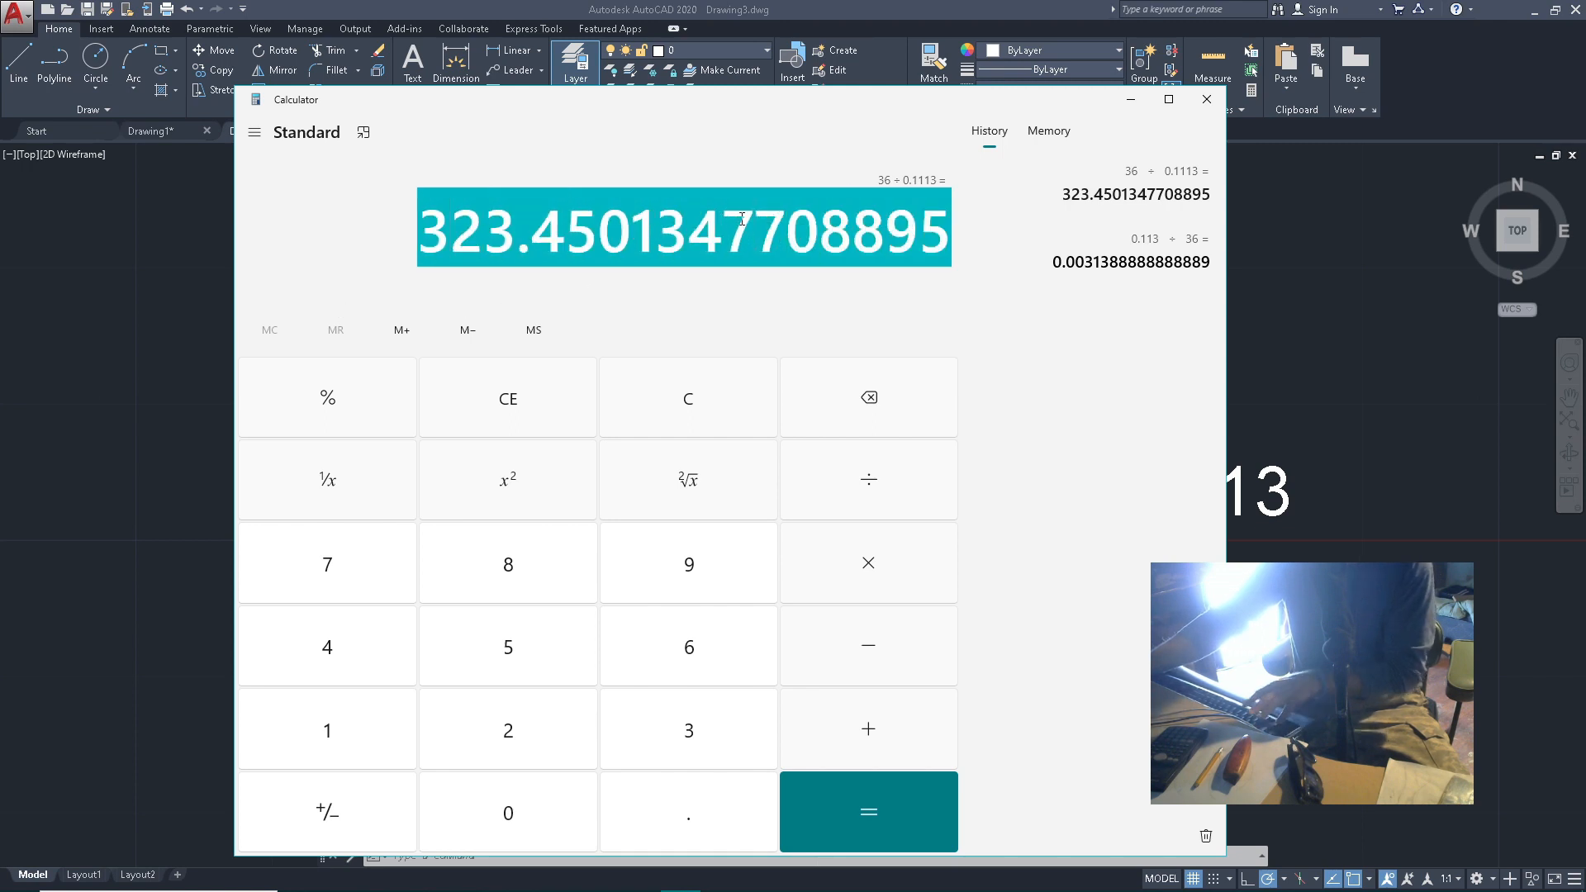
{"action": "left_click", "coordinate": [1131, 99]}
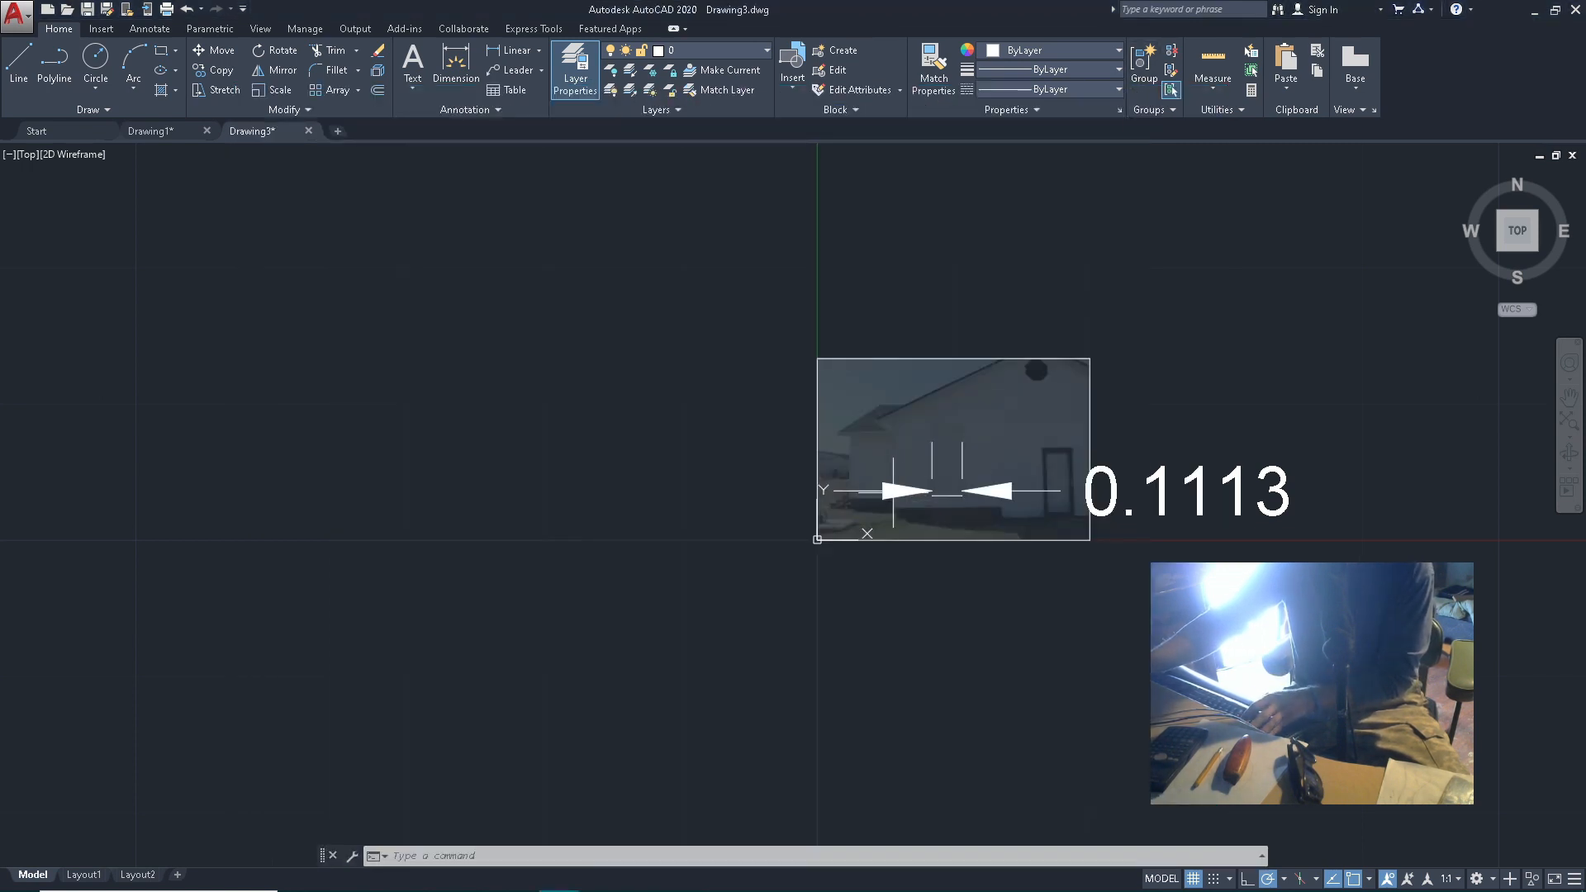
{"action": "scroll", "coordinate": [950, 479], "scroll_direction": "down", "scroll_amount": 2}
{"action": "scroll", "coordinate": [936, 512], "scroll_direction": "up", "scroll_amount": 4}
{"action": "scroll", "coordinate": [568, 522], "scroll_direction": "down", "scroll_amount": 2}
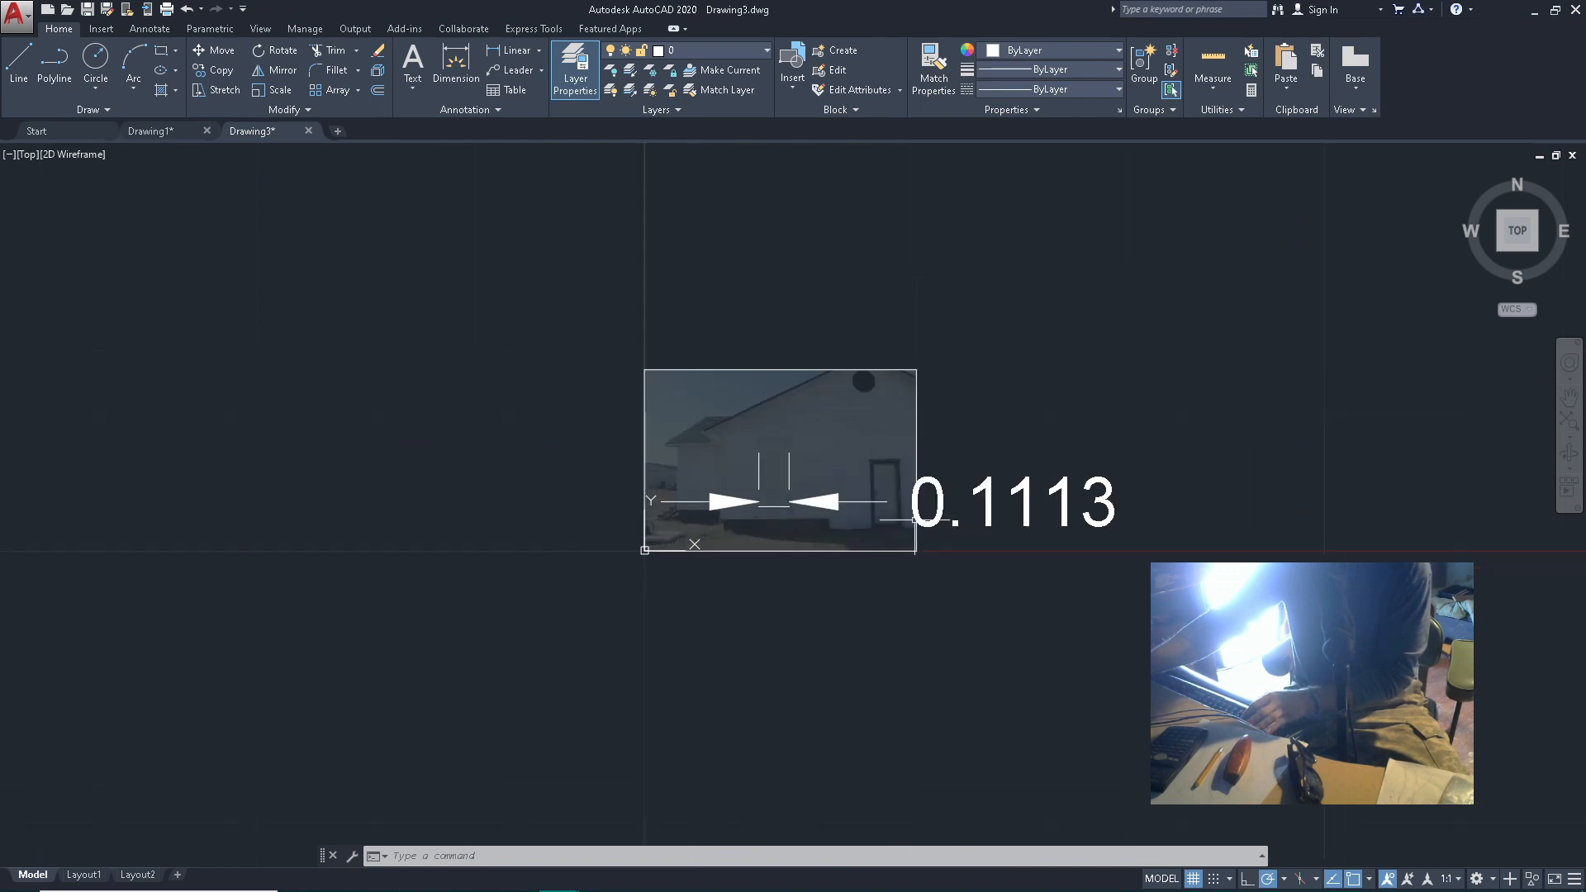
{"action": "scroll", "coordinate": [967, 514], "scroll_direction": "up", "scroll_amount": 2}
{"action": "scroll", "coordinate": [868, 491], "scroll_direction": "down", "scroll_amount": 2}
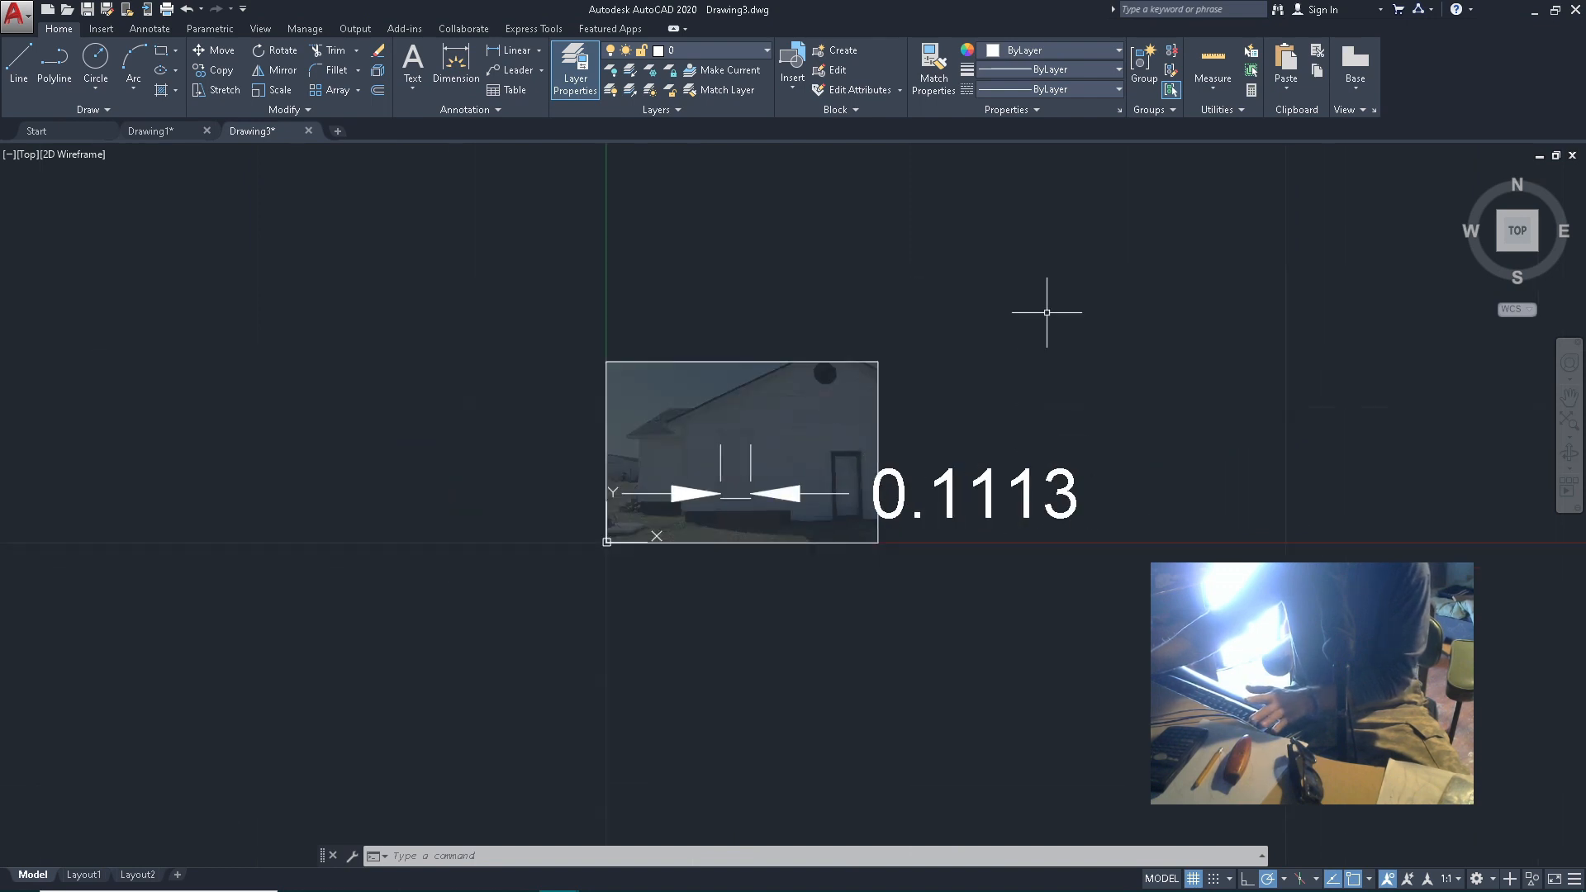
Scale the photo, threshold line and dimension together by a factor of 323.45013 from base point 0
{"action": "left_click", "coordinate": [1148, 256]}
{"action": "left_click", "coordinate": [367, 646]}
{"action": "type", "text": "SCALE"}
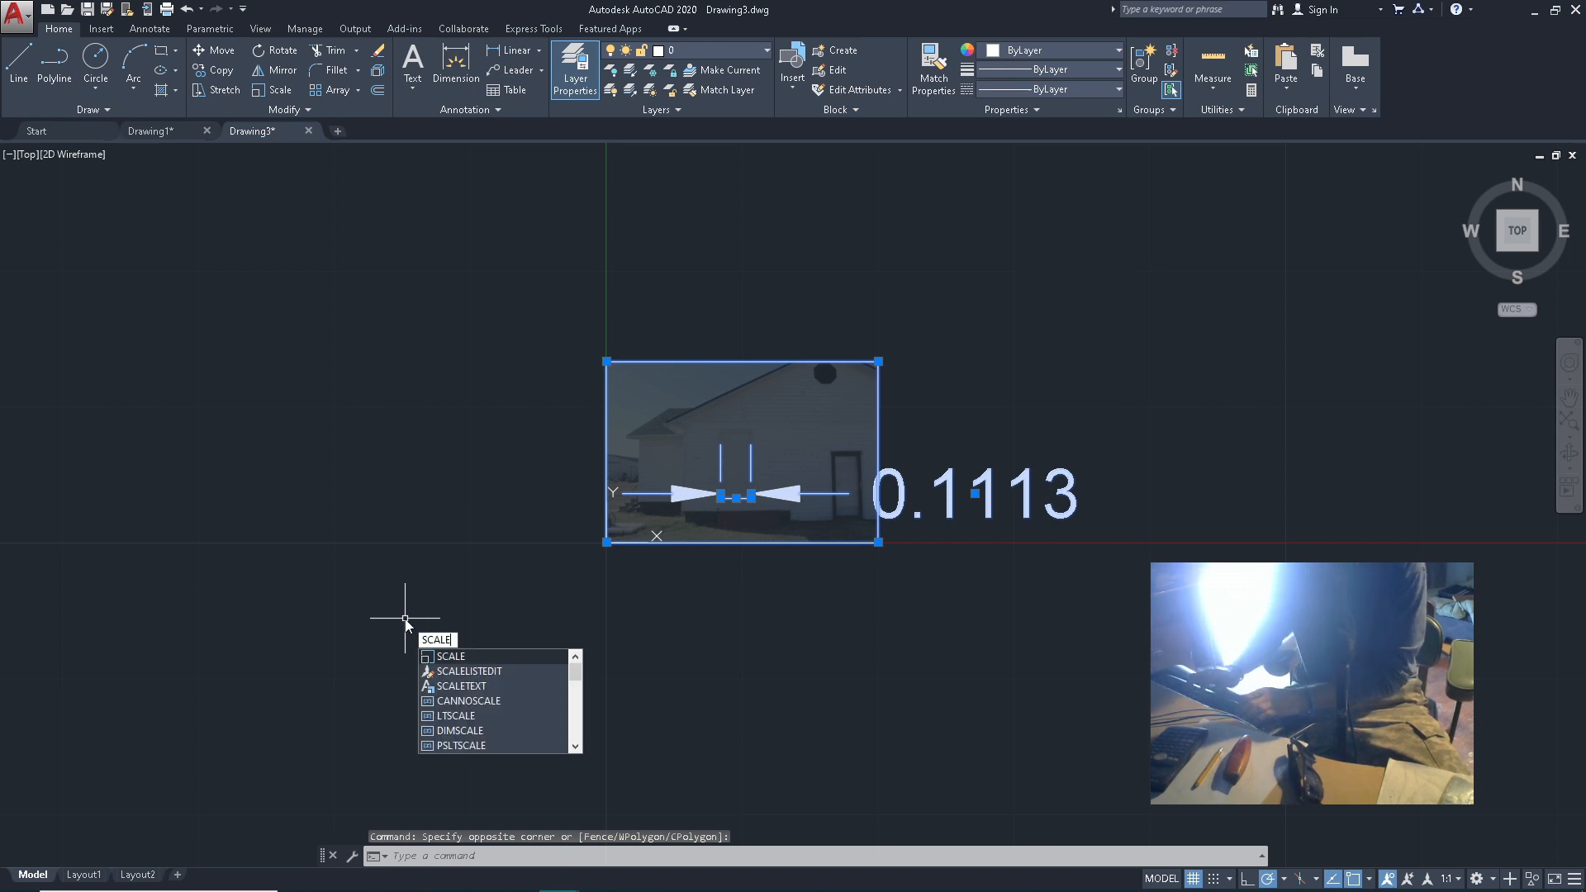
{"action": "key", "text": "Return"}
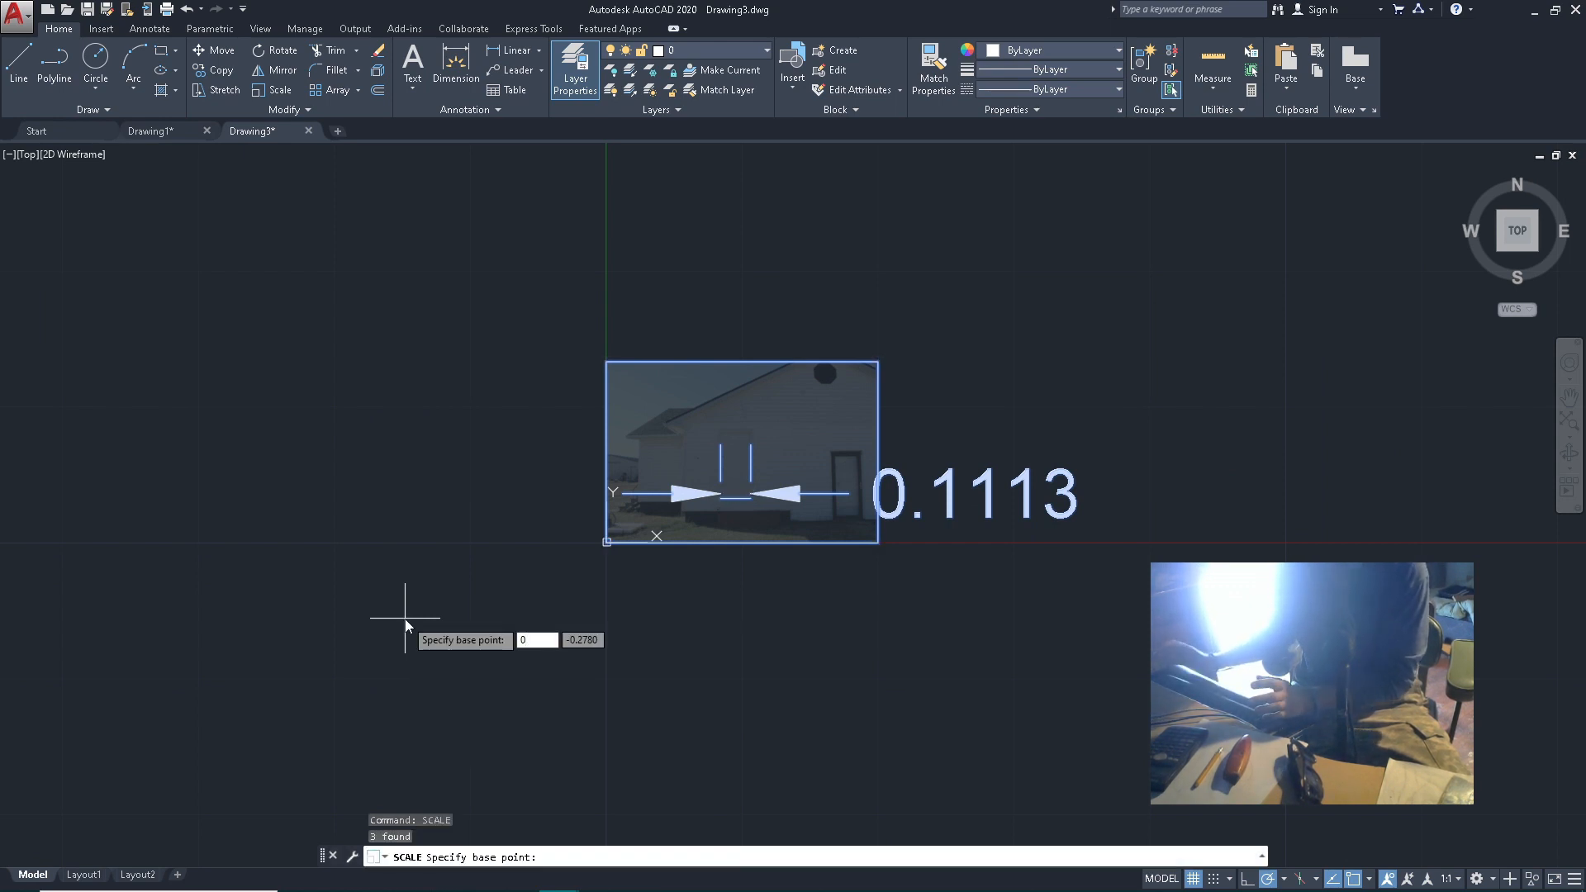
{"action": "type", "text": "0"}
{"action": "key", "text": "Return"}
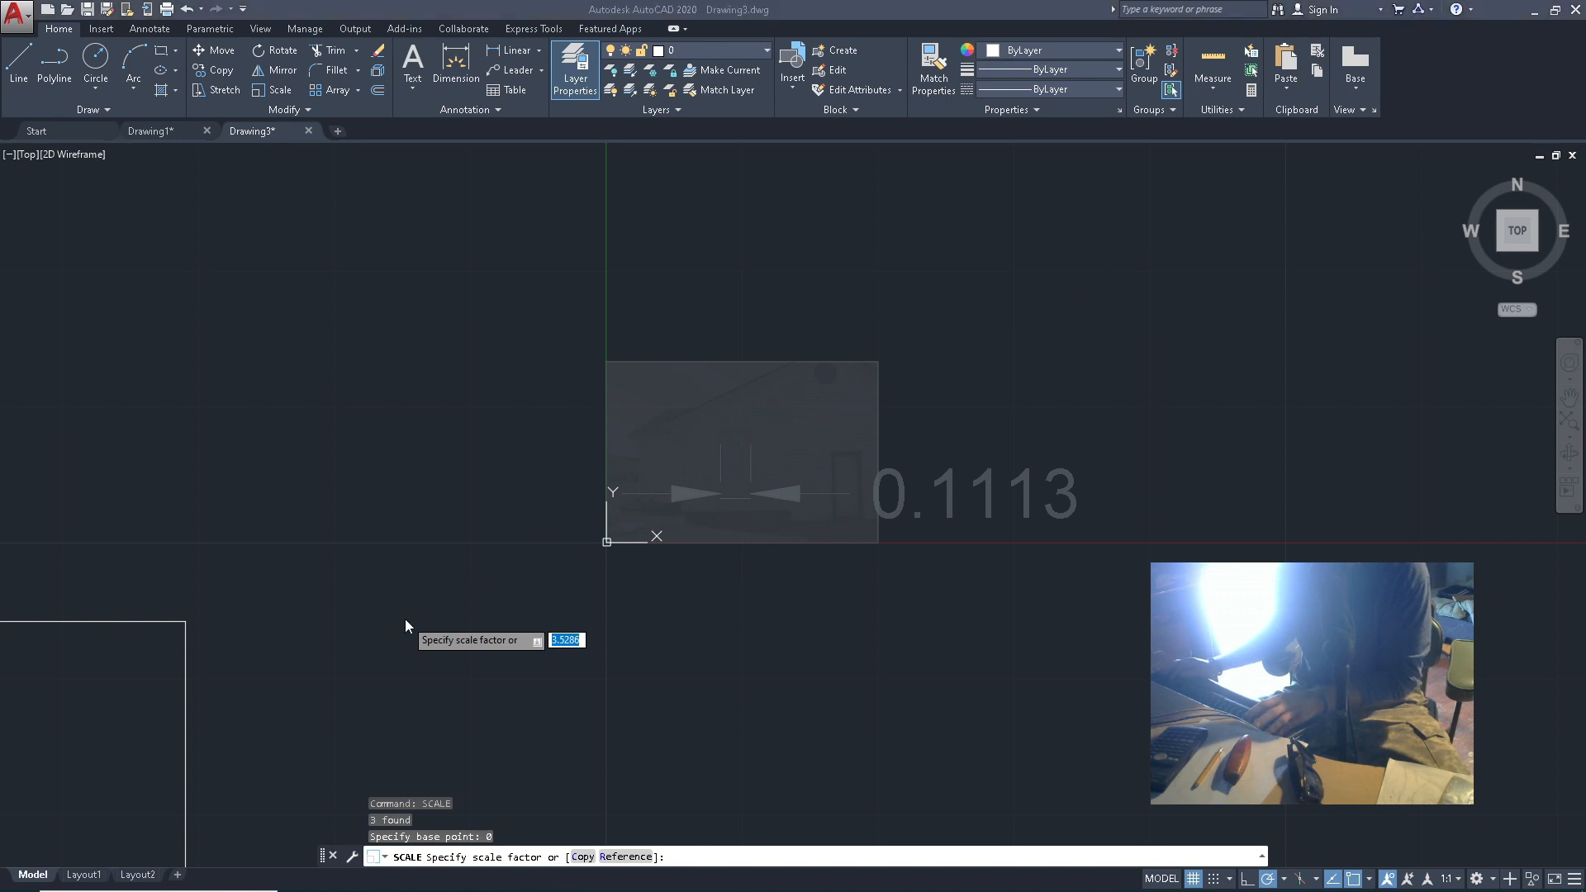
{"action": "key", "text": "alt+Tab"}
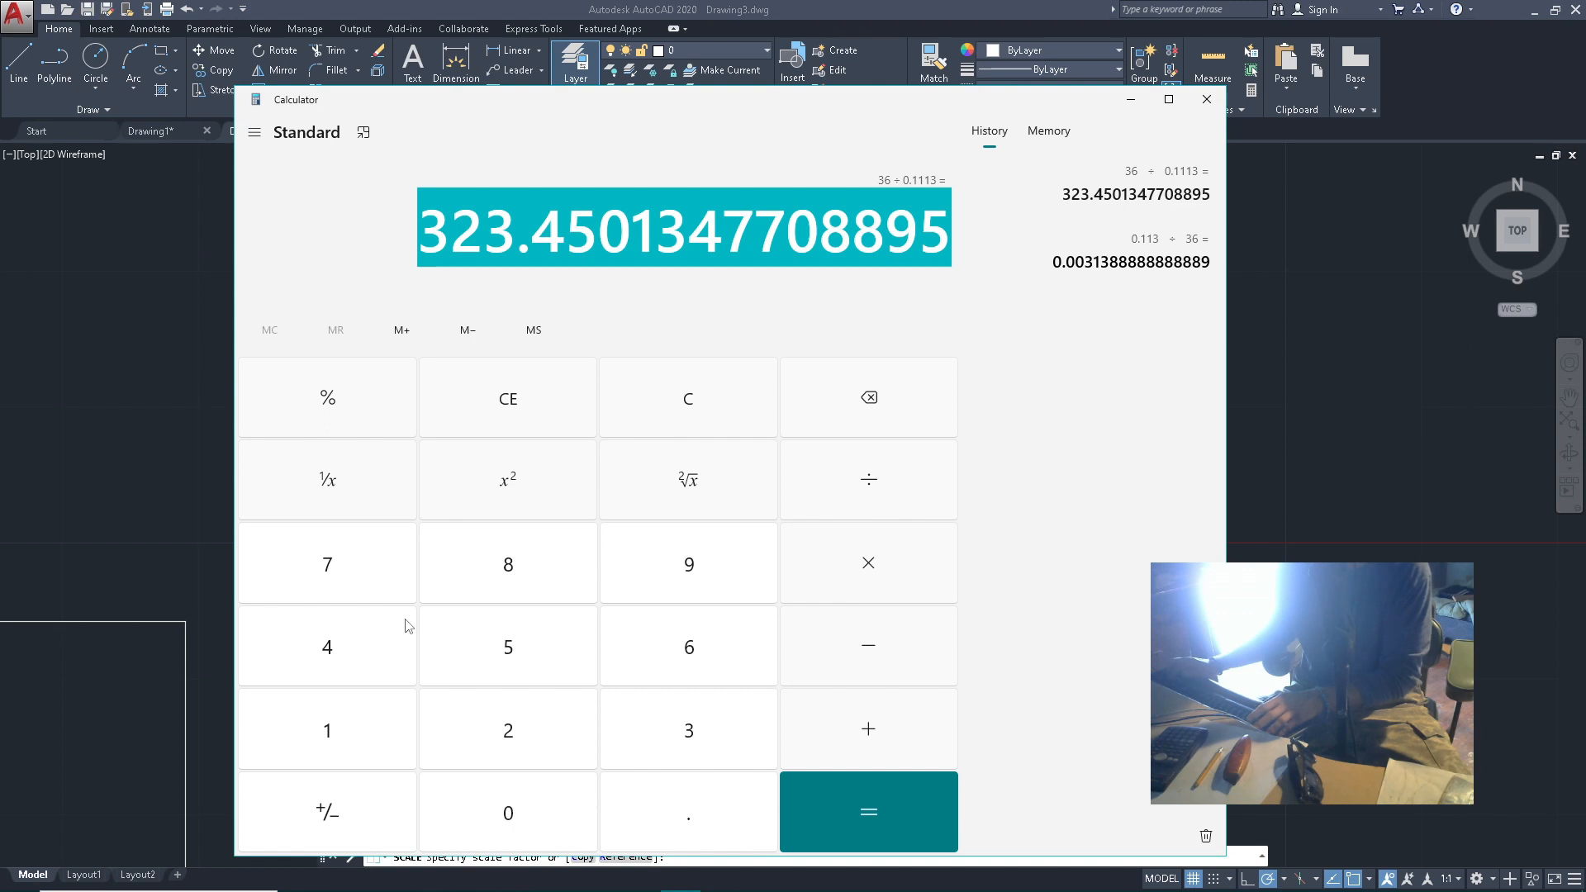
{"action": "key", "text": "alt+Tab"}
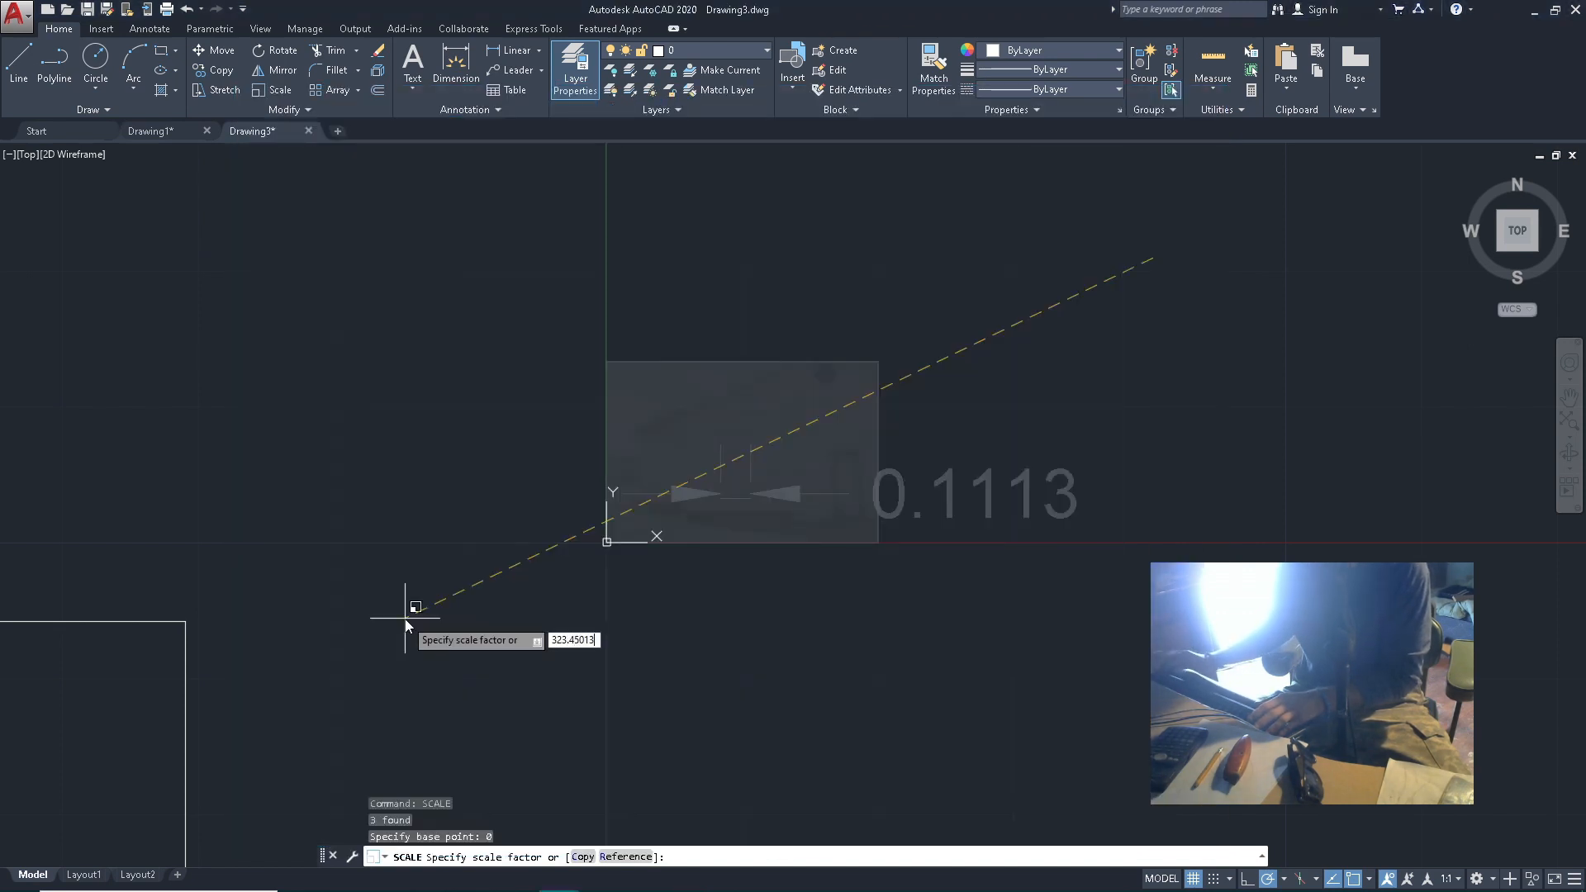
{"action": "key", "text": "Return"}
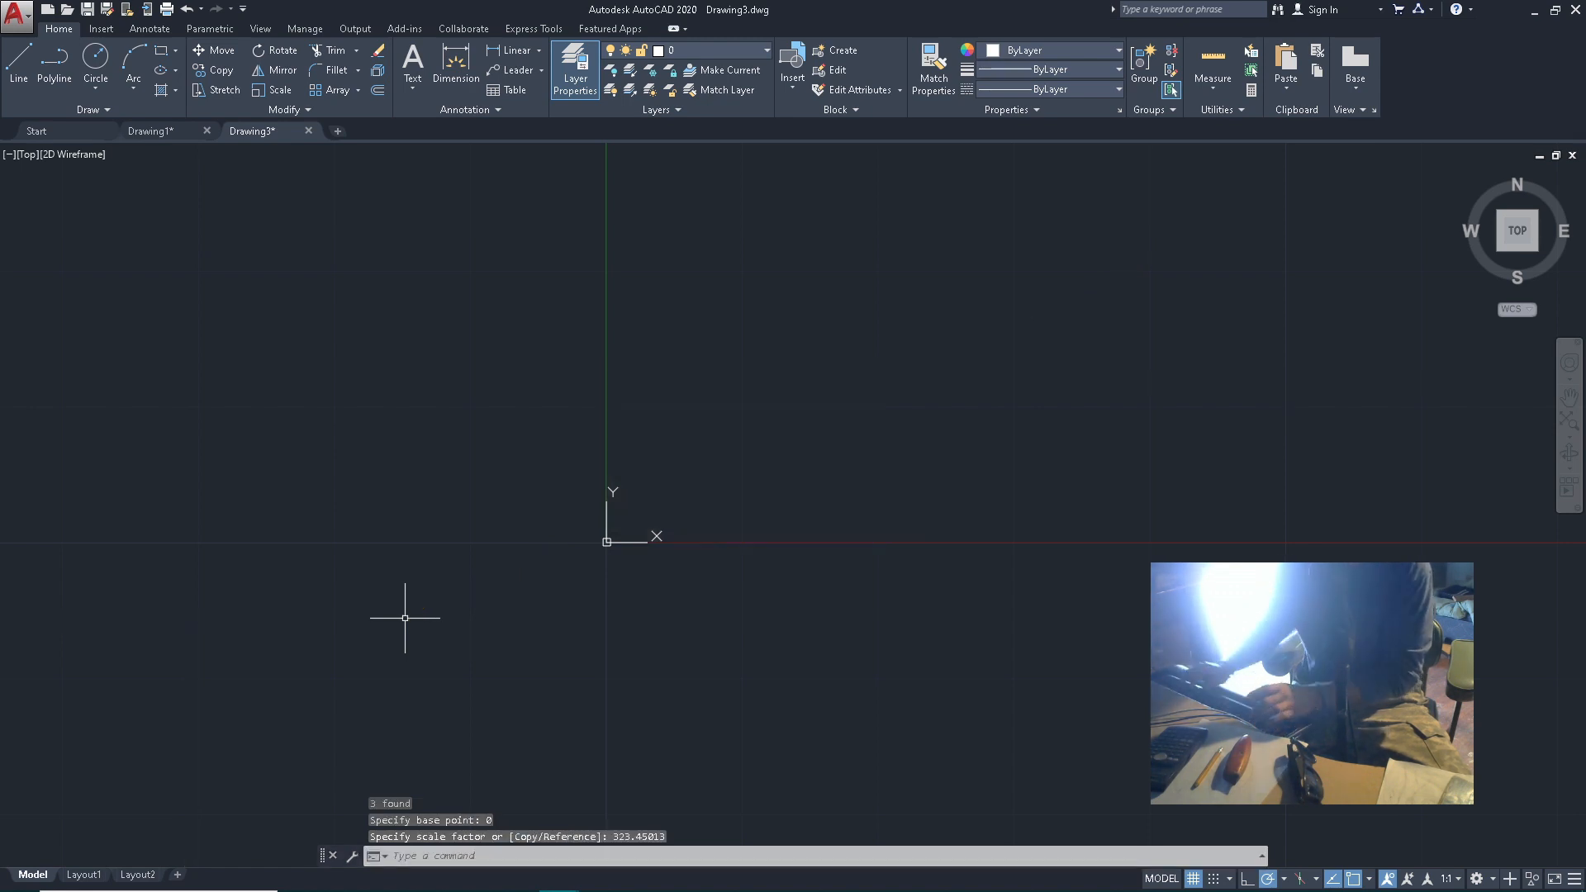
Fit the whole drawing in the view and check the scaled threshold dimension up close
{"action": "key", "text": "Return"}
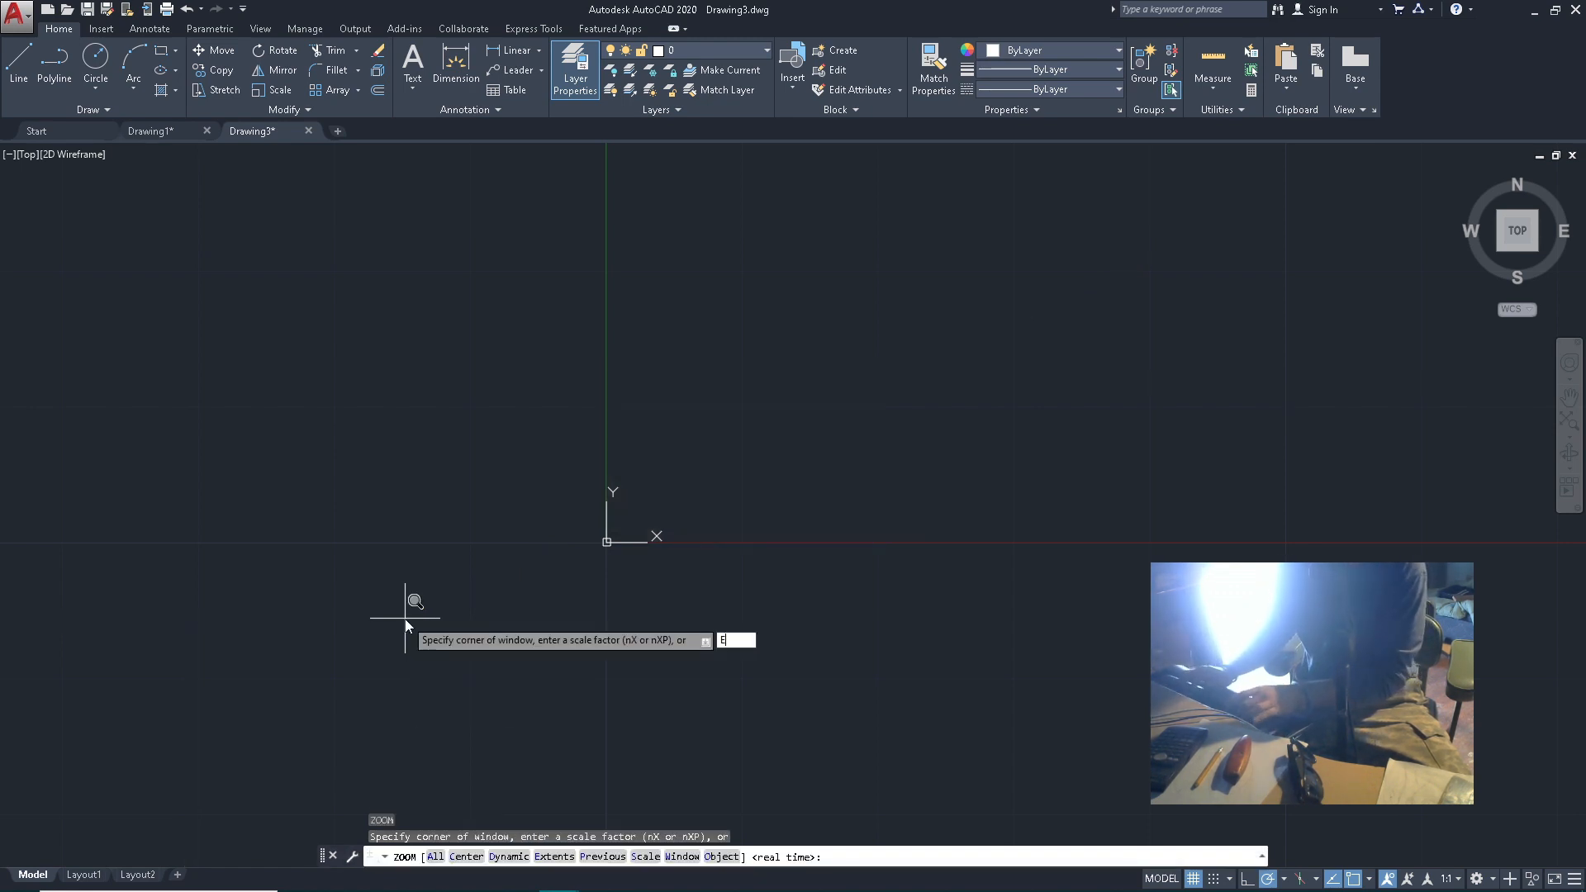
{"action": "key", "text": "Return"}
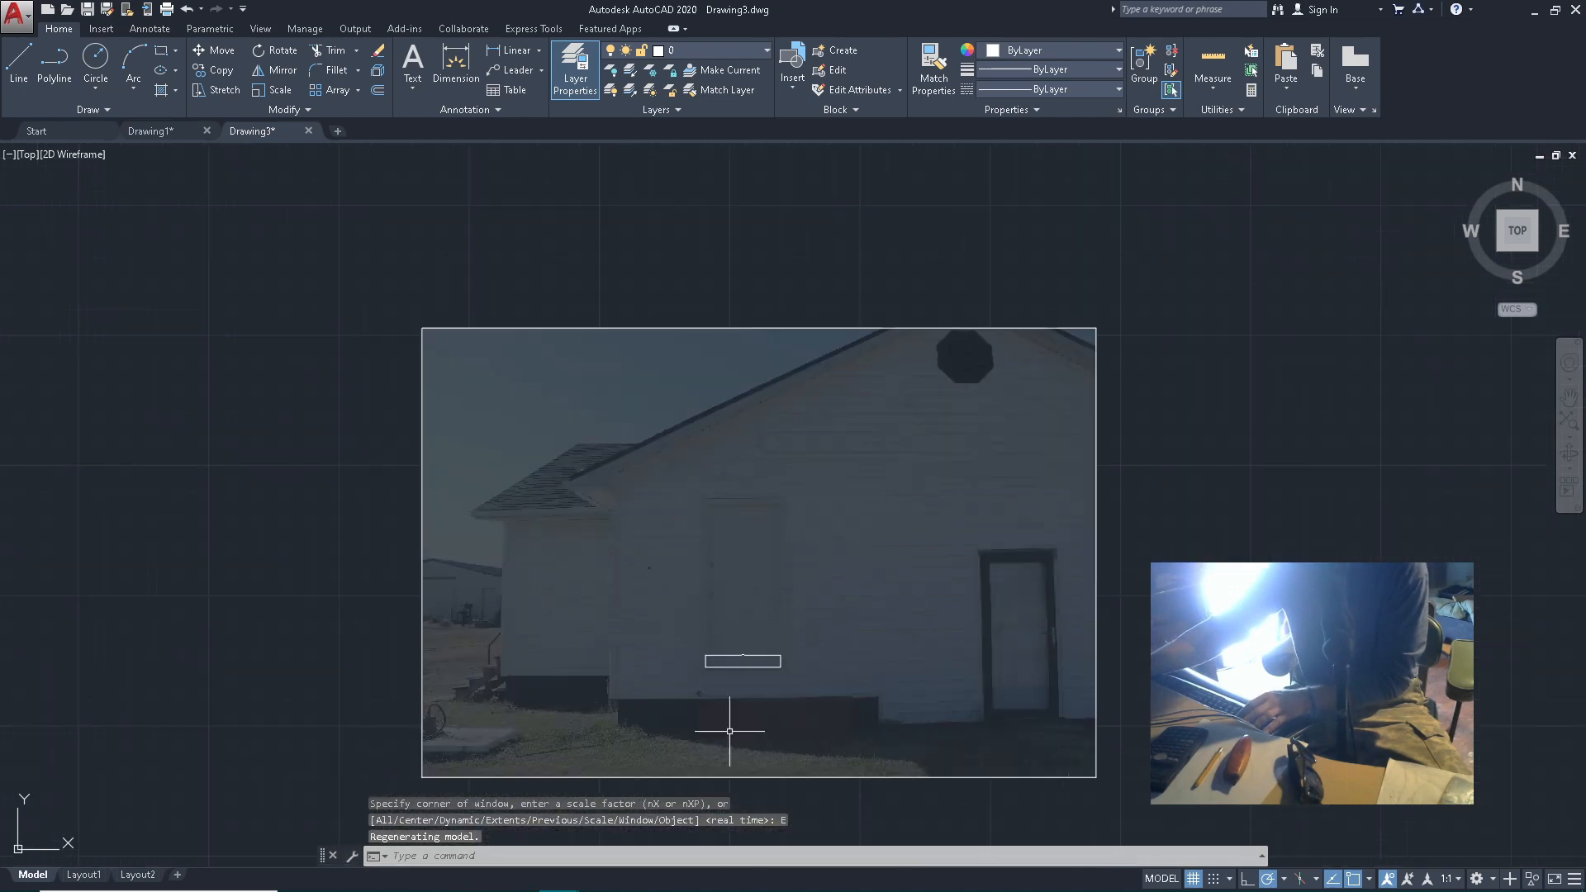
{"action": "scroll", "coordinate": [750, 659], "scroll_direction": "up", "scroll_amount": 5}
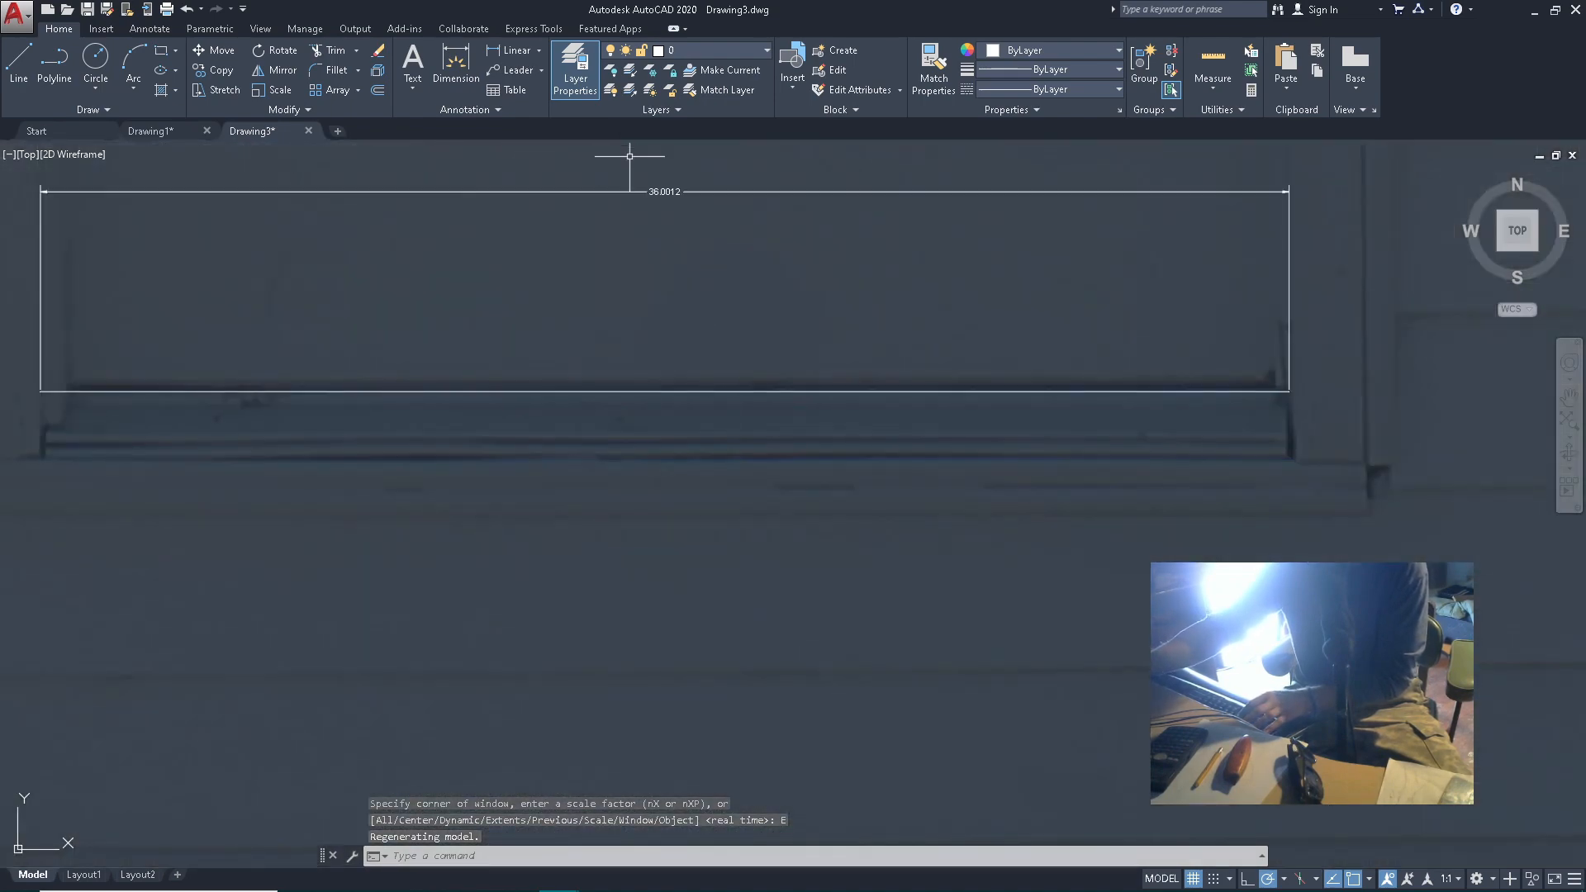
{"action": "scroll", "coordinate": [629, 155], "scroll_direction": "up", "scroll_amount": 4}
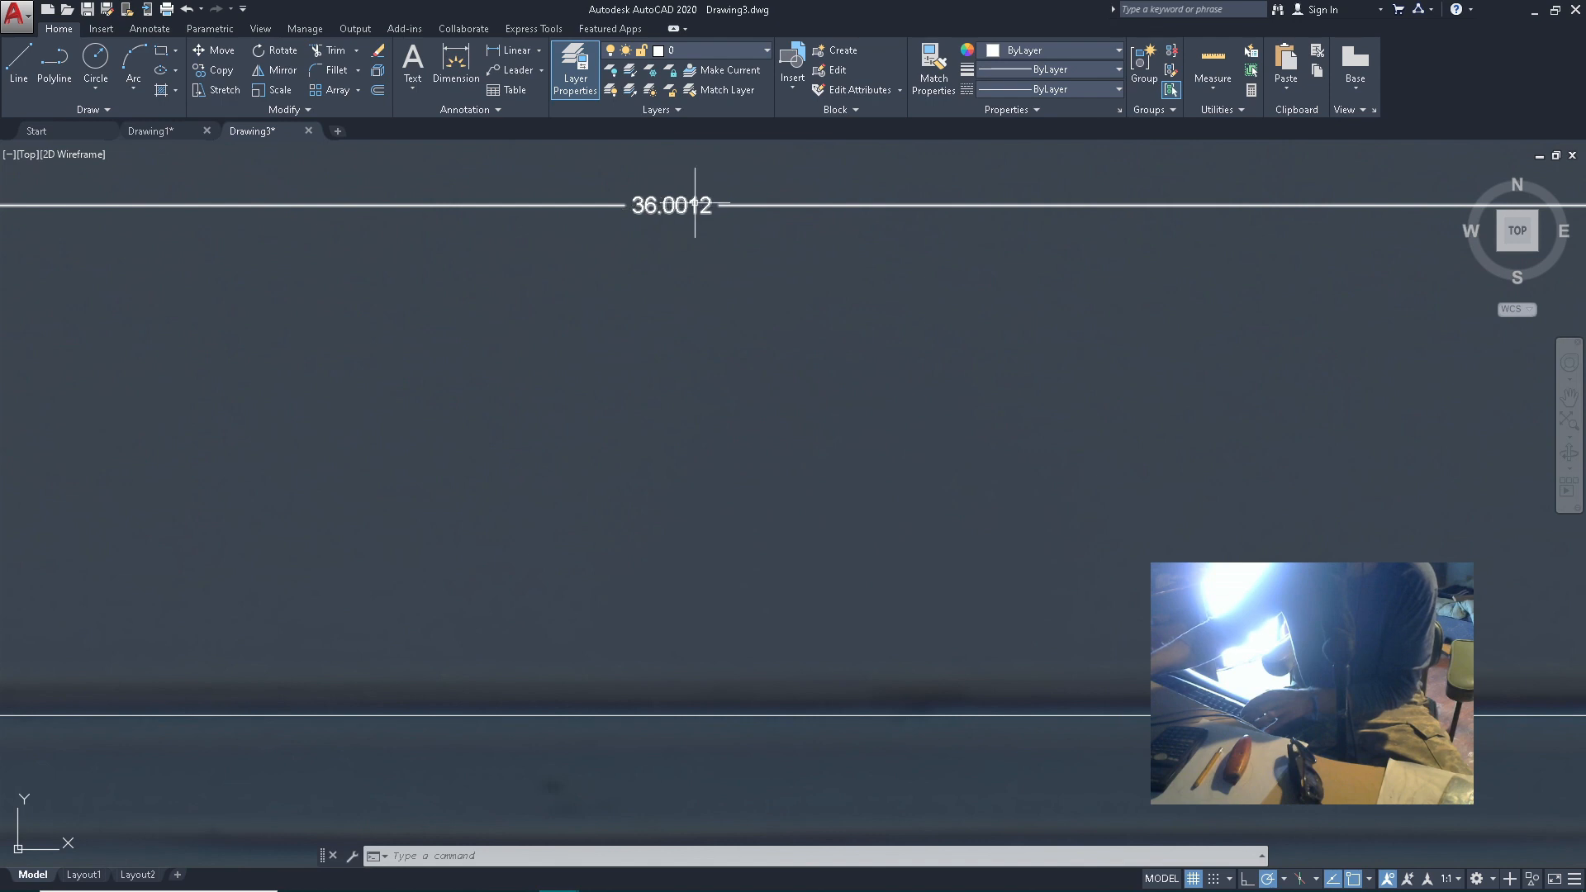
{"action": "scroll", "coordinate": [859, 285], "scroll_direction": "down", "scroll_amount": 3}
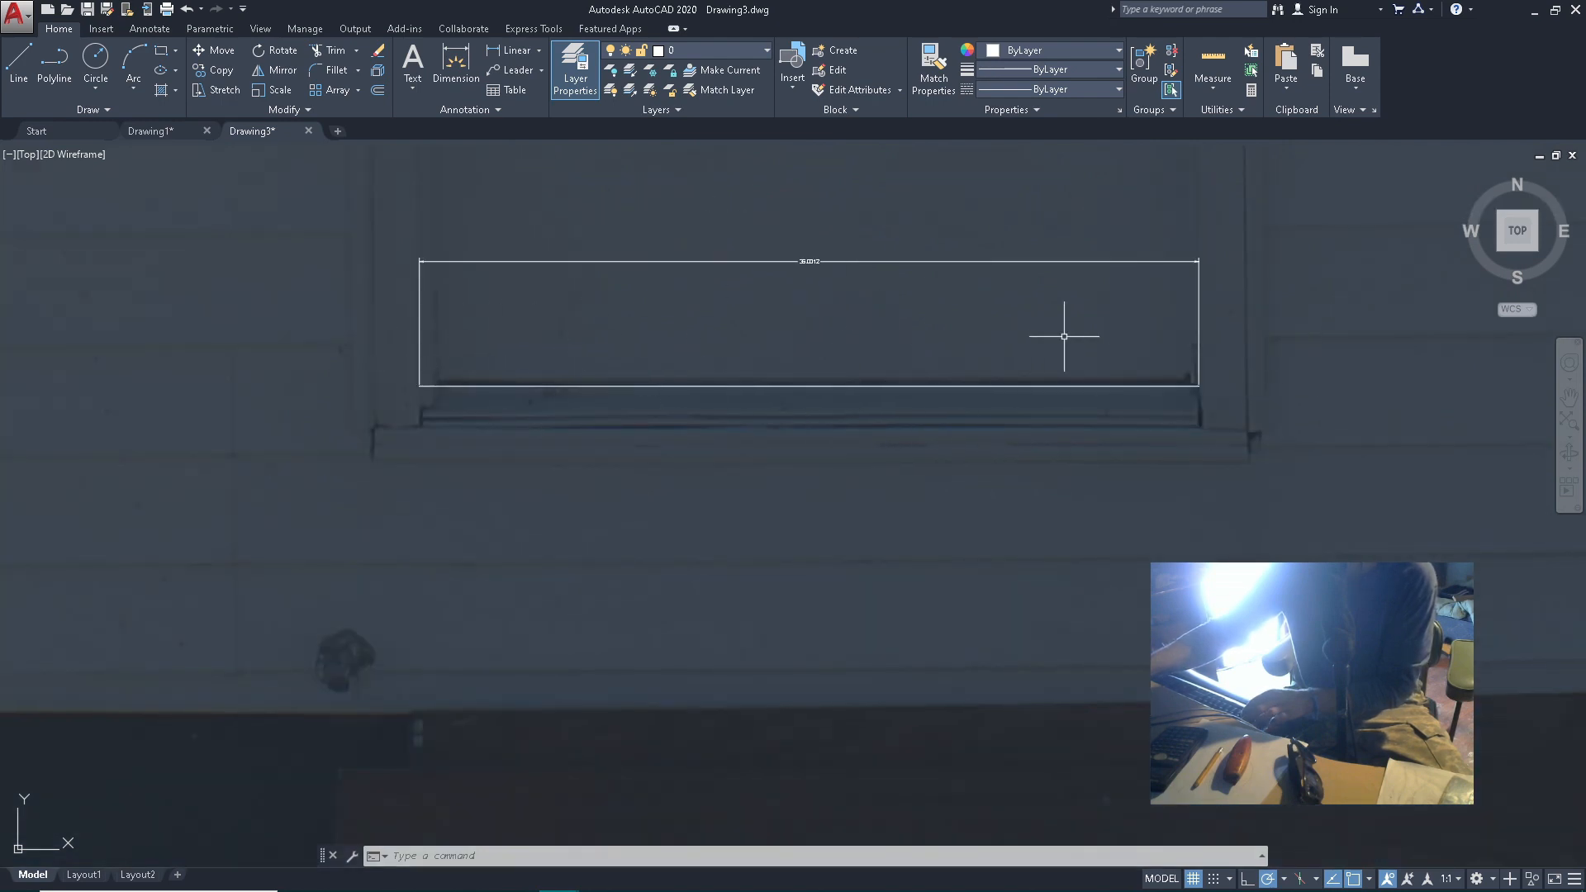
{"action": "scroll", "coordinate": [1063, 336], "scroll_direction": "down", "scroll_amount": 2}
{"action": "scroll", "coordinate": [892, 334], "scroll_direction": "down", "scroll_amount": 4}
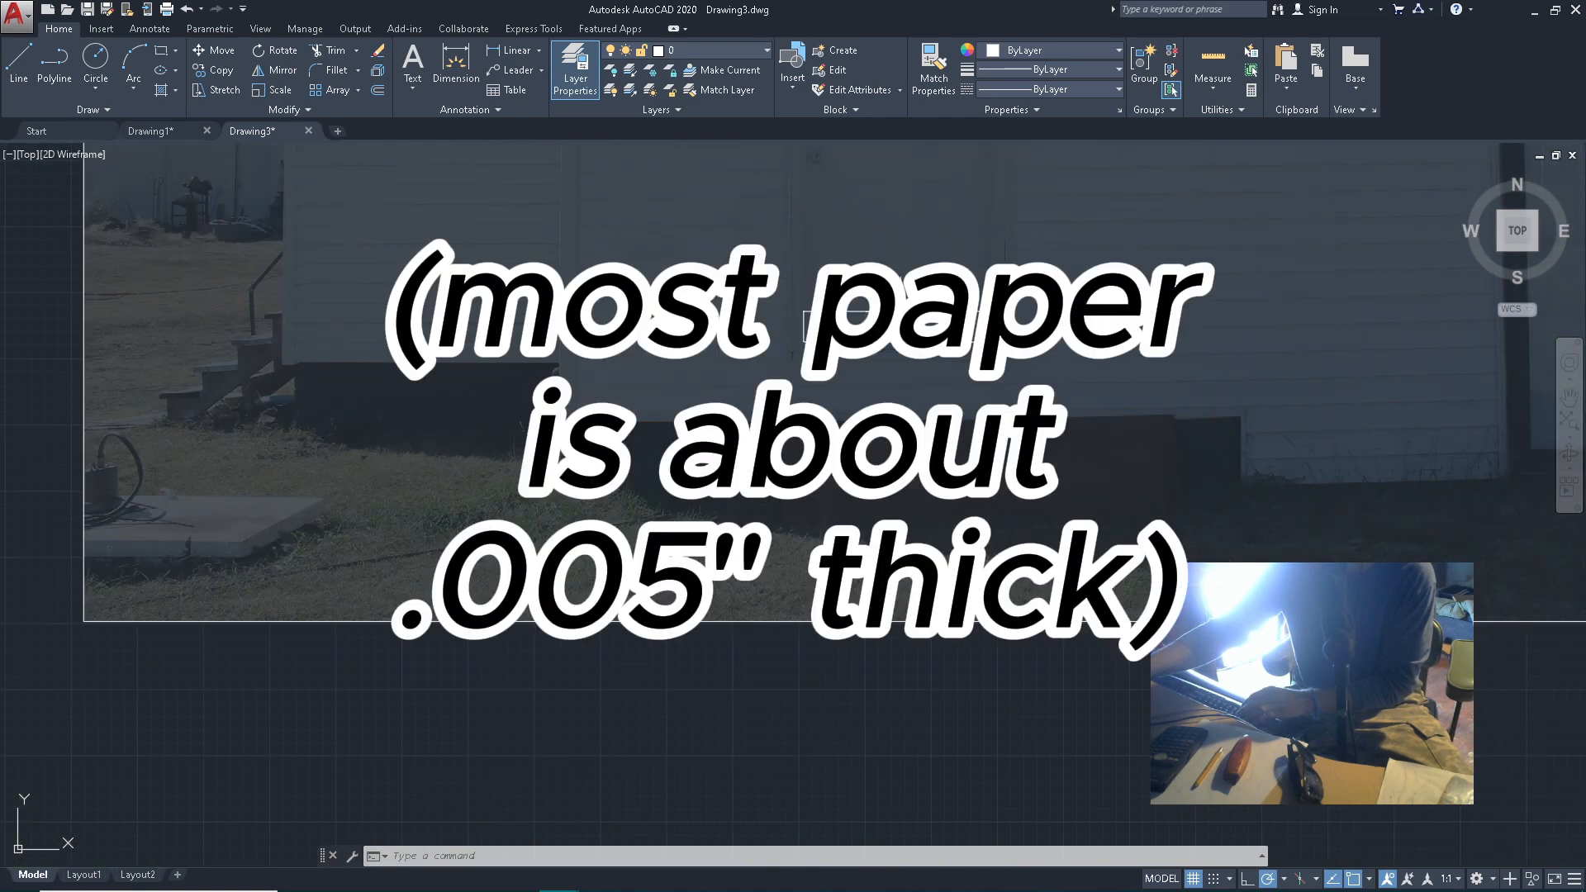
Delete the dimension above the white door's threshold, leaving the threshold line in place
{"action": "scroll", "coordinate": [621, 373], "scroll_direction": "down", "scroll_amount": 4}
{"action": "scroll", "coordinate": [661, 372], "scroll_direction": "up", "scroll_amount": 5}
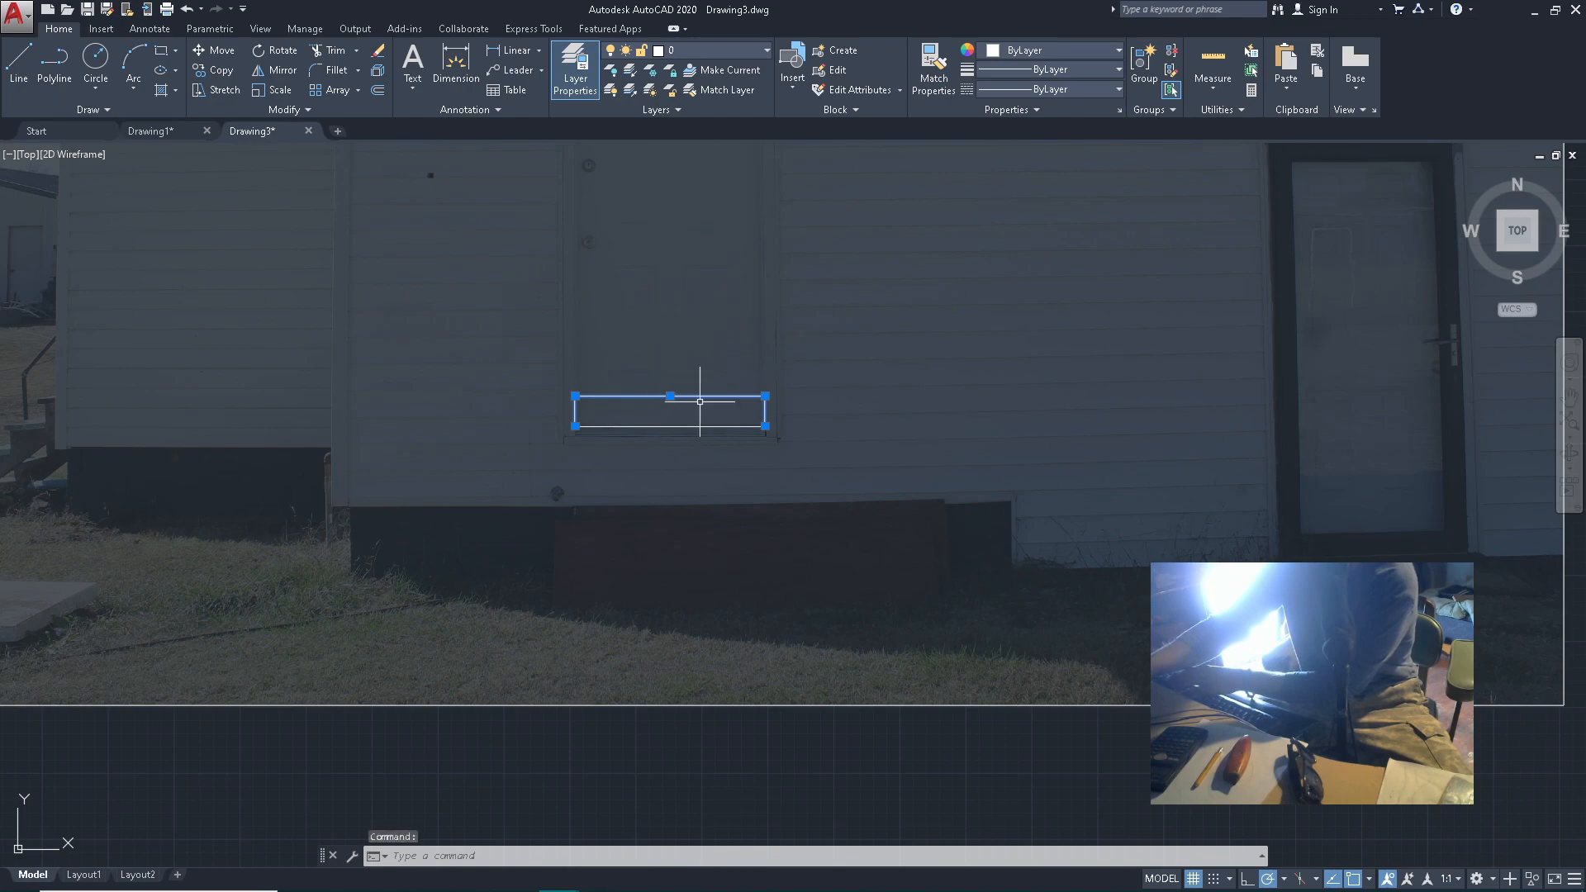
{"action": "key", "text": "Delete"}
Draw a sloped line about 62 units long from the curved trim's inner edge to the point where the fan-shaped siding seams converge
{"action": "scroll", "coordinate": [570, 407], "scroll_direction": "down", "scroll_amount": 8}
{"action": "scroll", "coordinate": [577, 354], "scroll_direction": "up", "scroll_amount": 4}
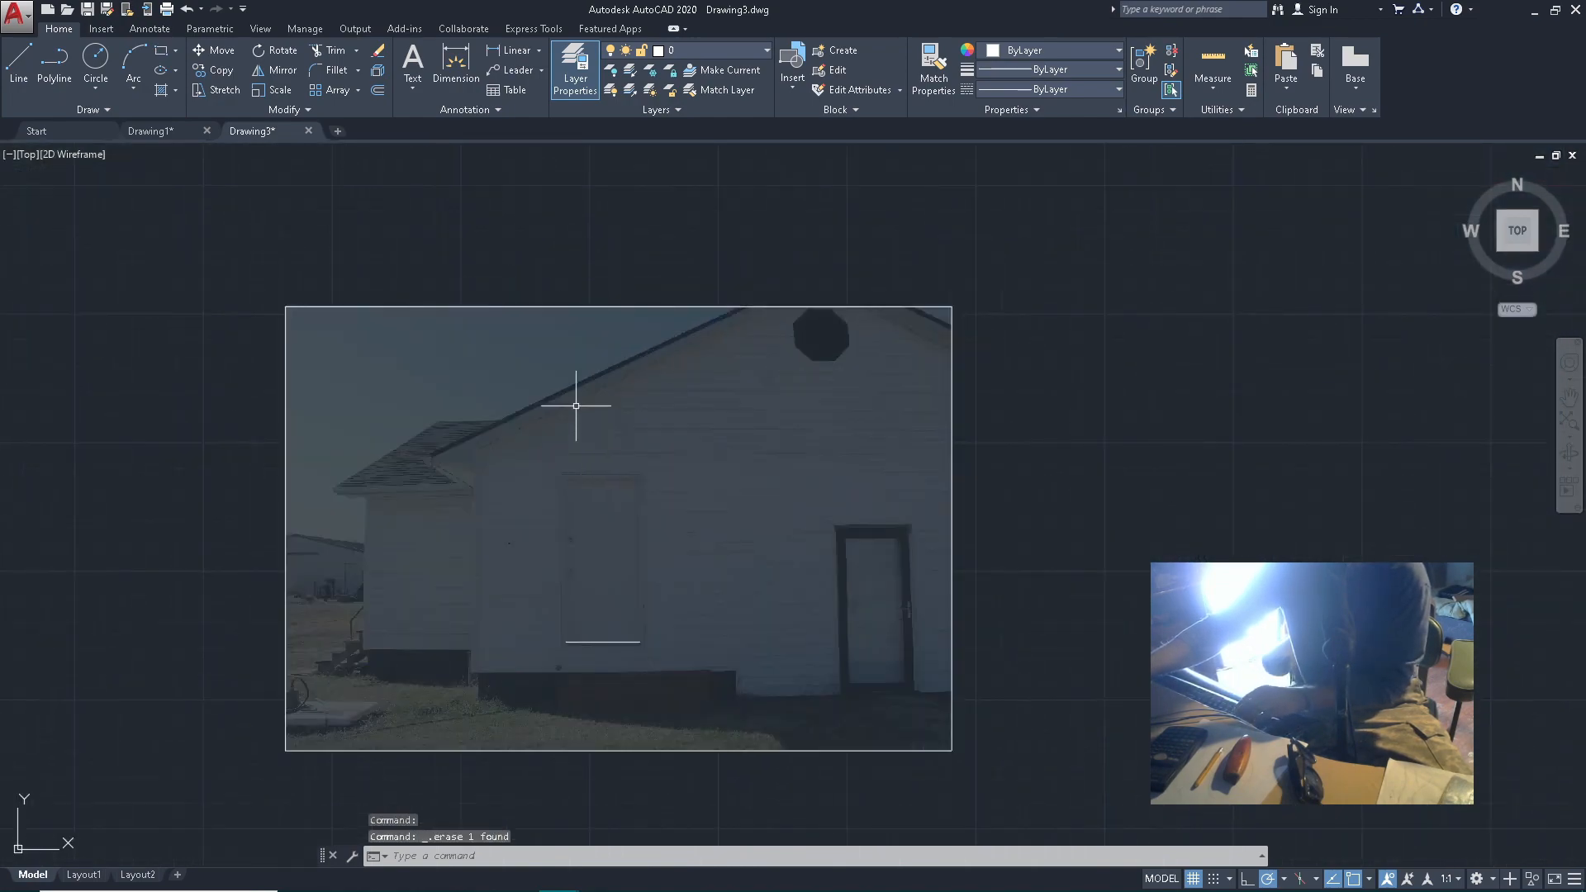
{"action": "scroll", "coordinate": [576, 405], "scroll_direction": "up", "scroll_amount": 6}
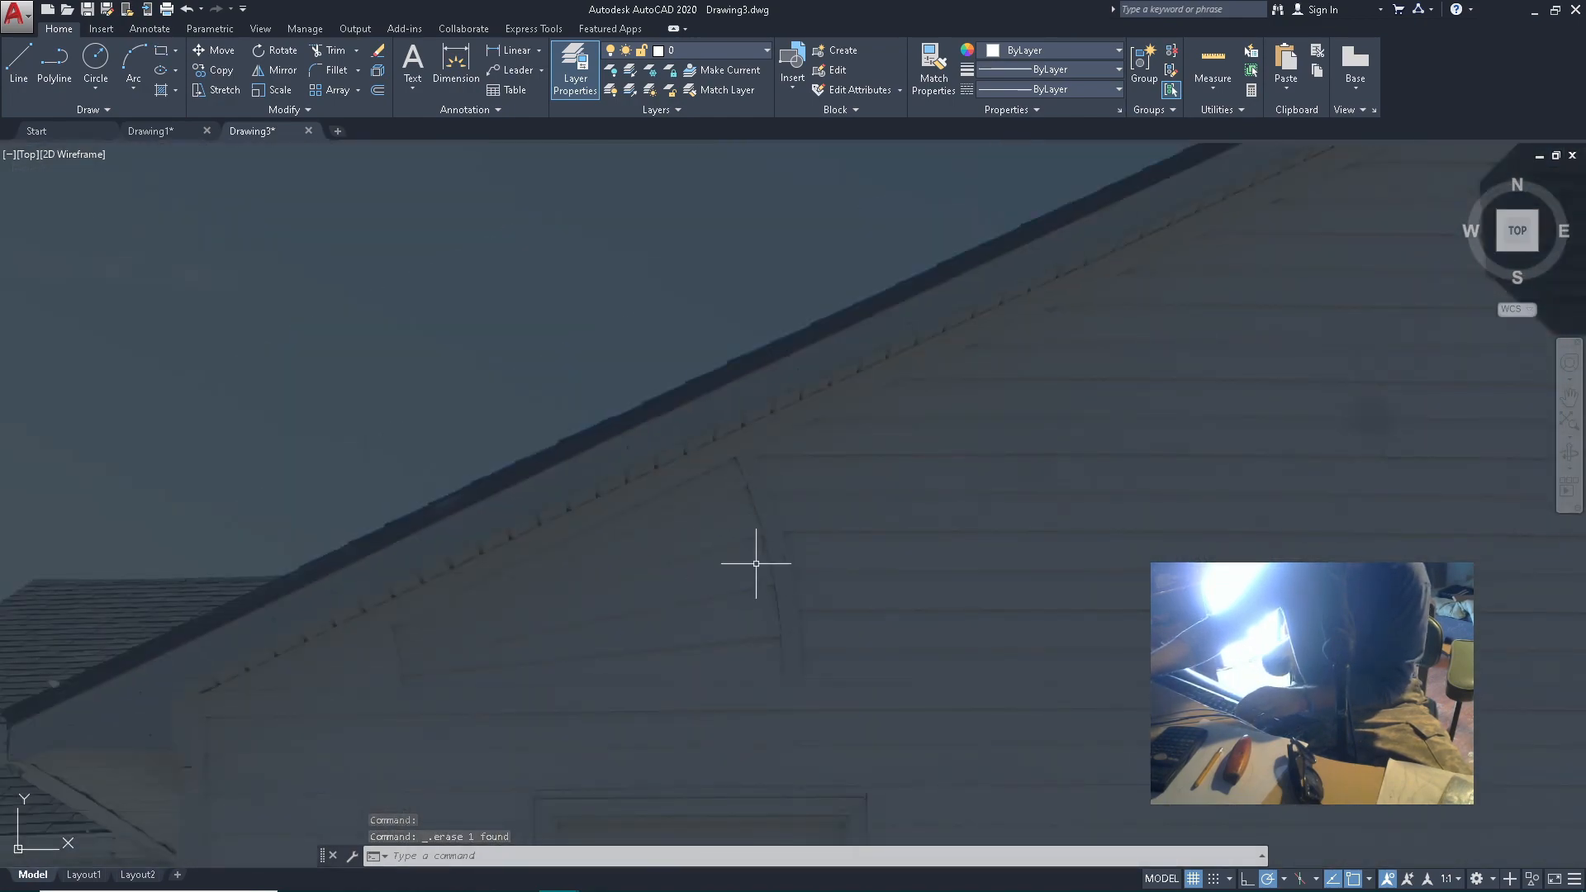
{"action": "scroll", "coordinate": [782, 550], "scroll_direction": "down", "scroll_amount": 2}
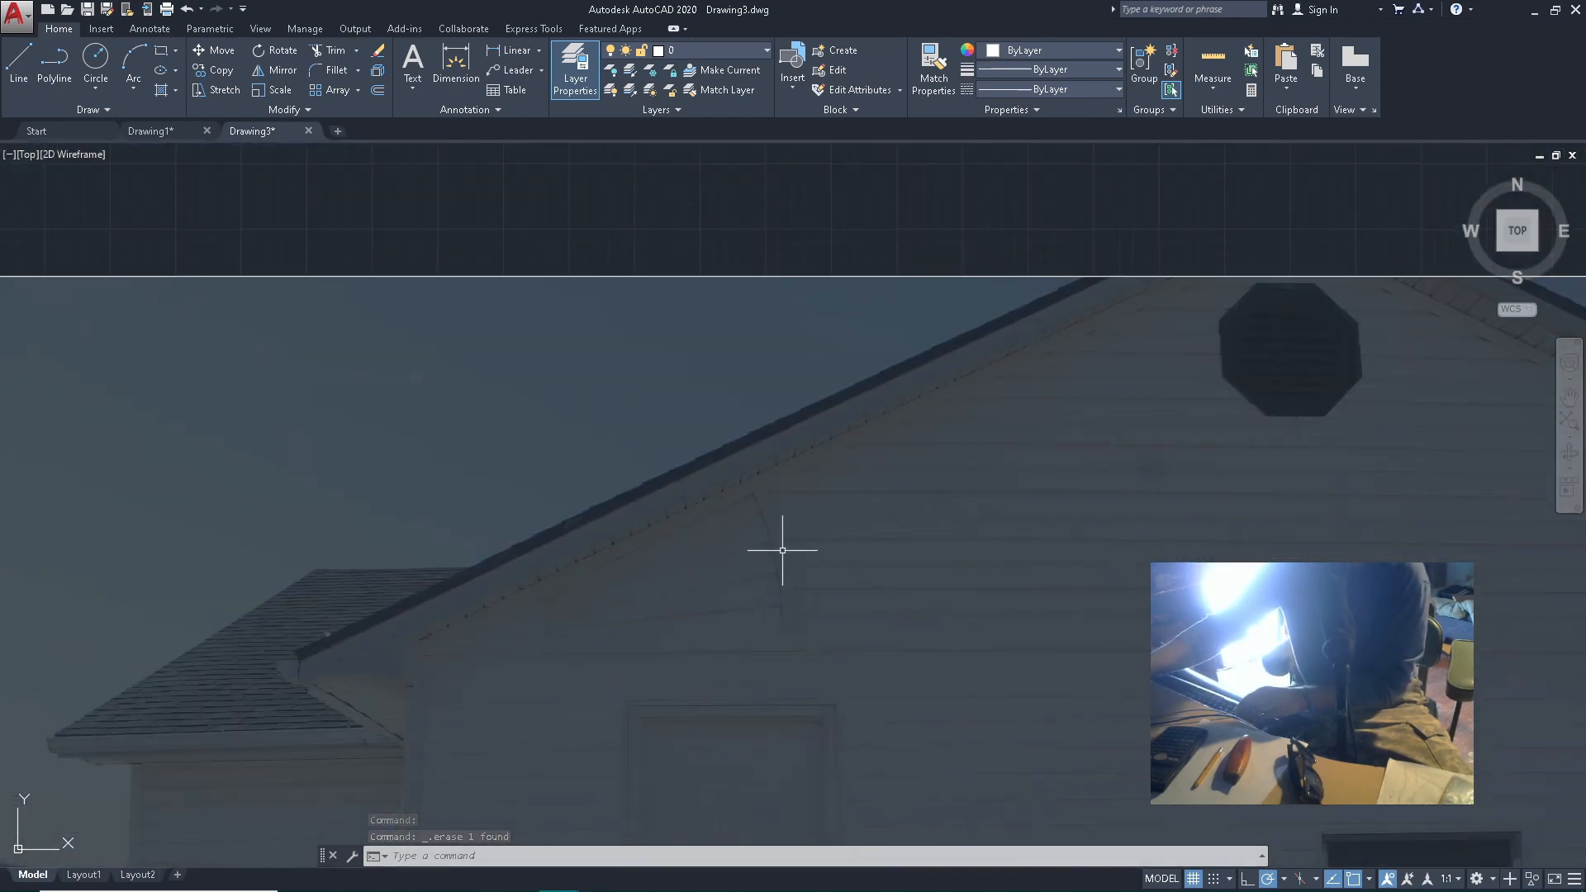
{"action": "left_click", "coordinate": [18, 59]}
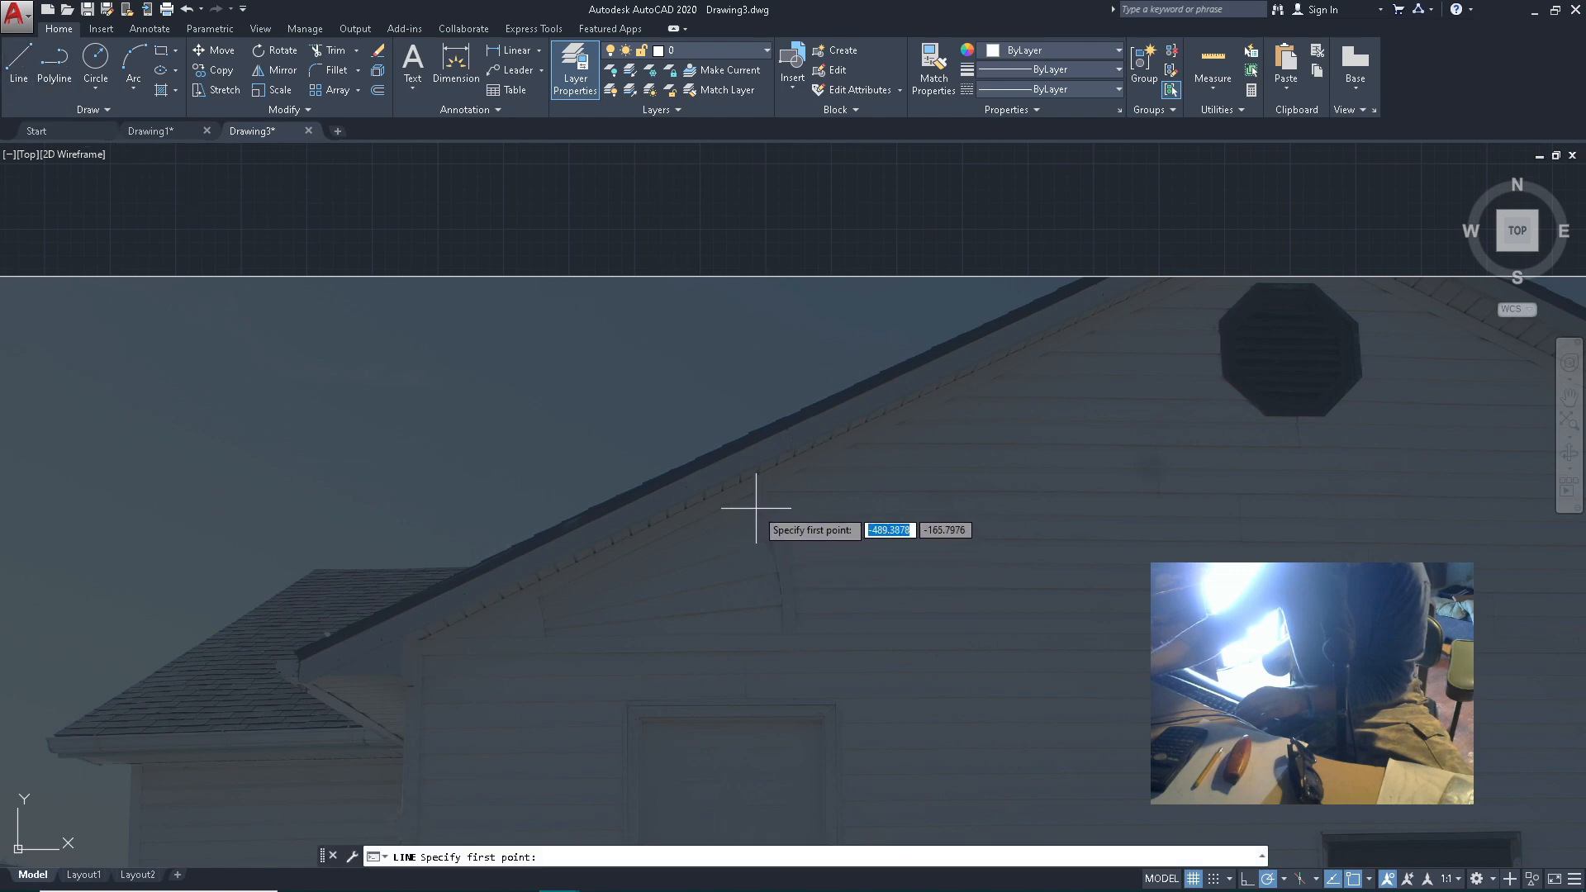
{"action": "left_click", "coordinate": [773, 554]}
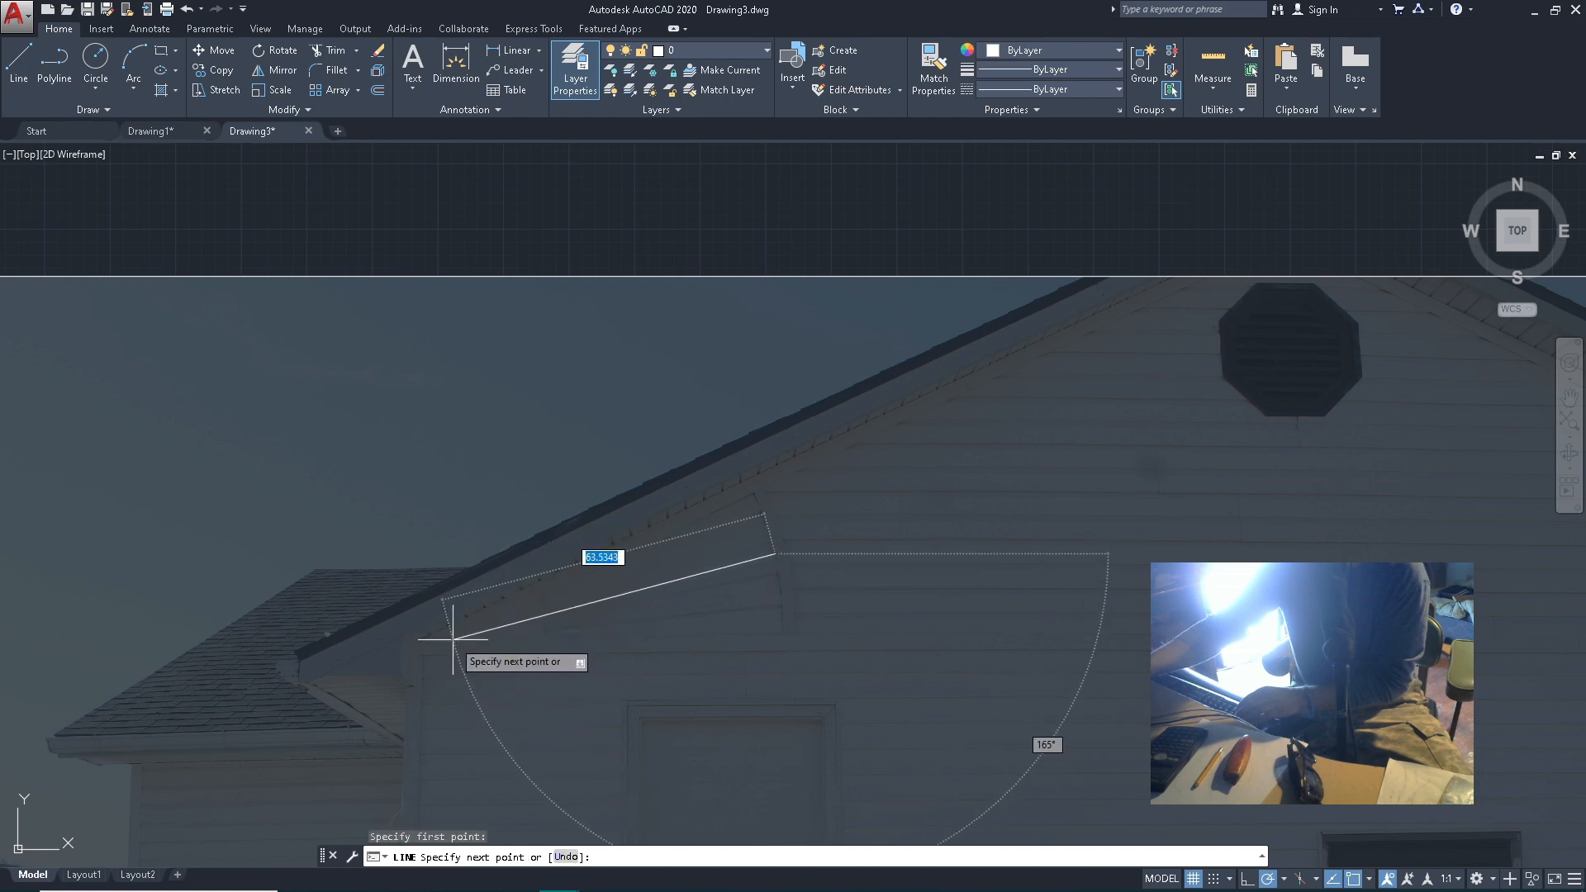
{"action": "scroll", "coordinate": [453, 639], "scroll_direction": "up", "scroll_amount": 5}
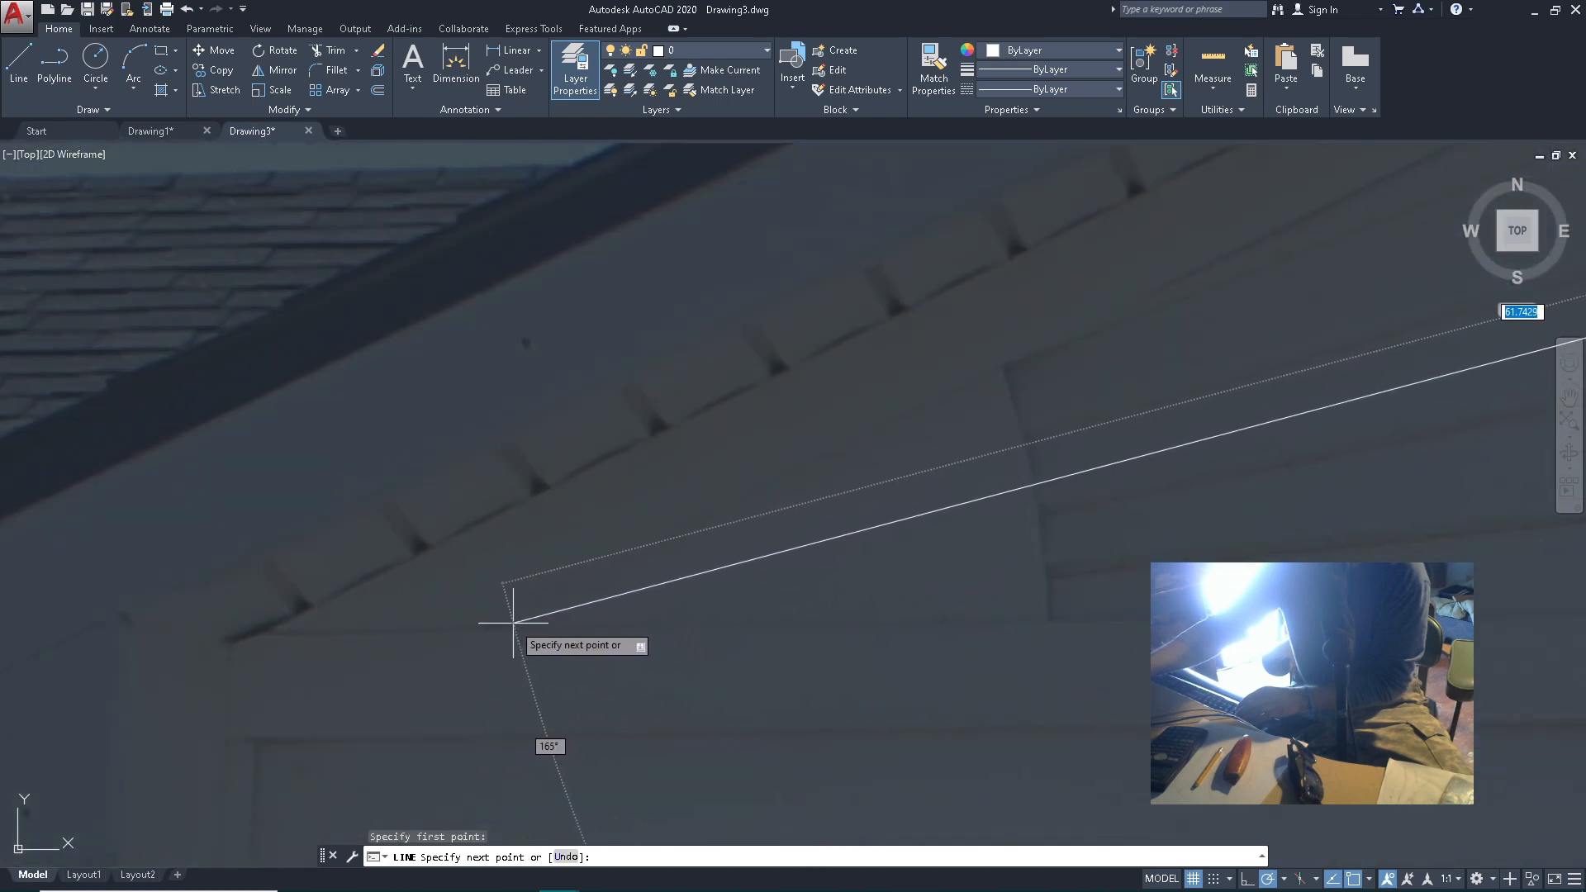
{"action": "left_click", "coordinate": [496, 625]}
{"action": "scroll", "coordinate": [347, 652], "scroll_direction": "down", "scroll_amount": 5}
{"action": "key", "text": "Escape"}
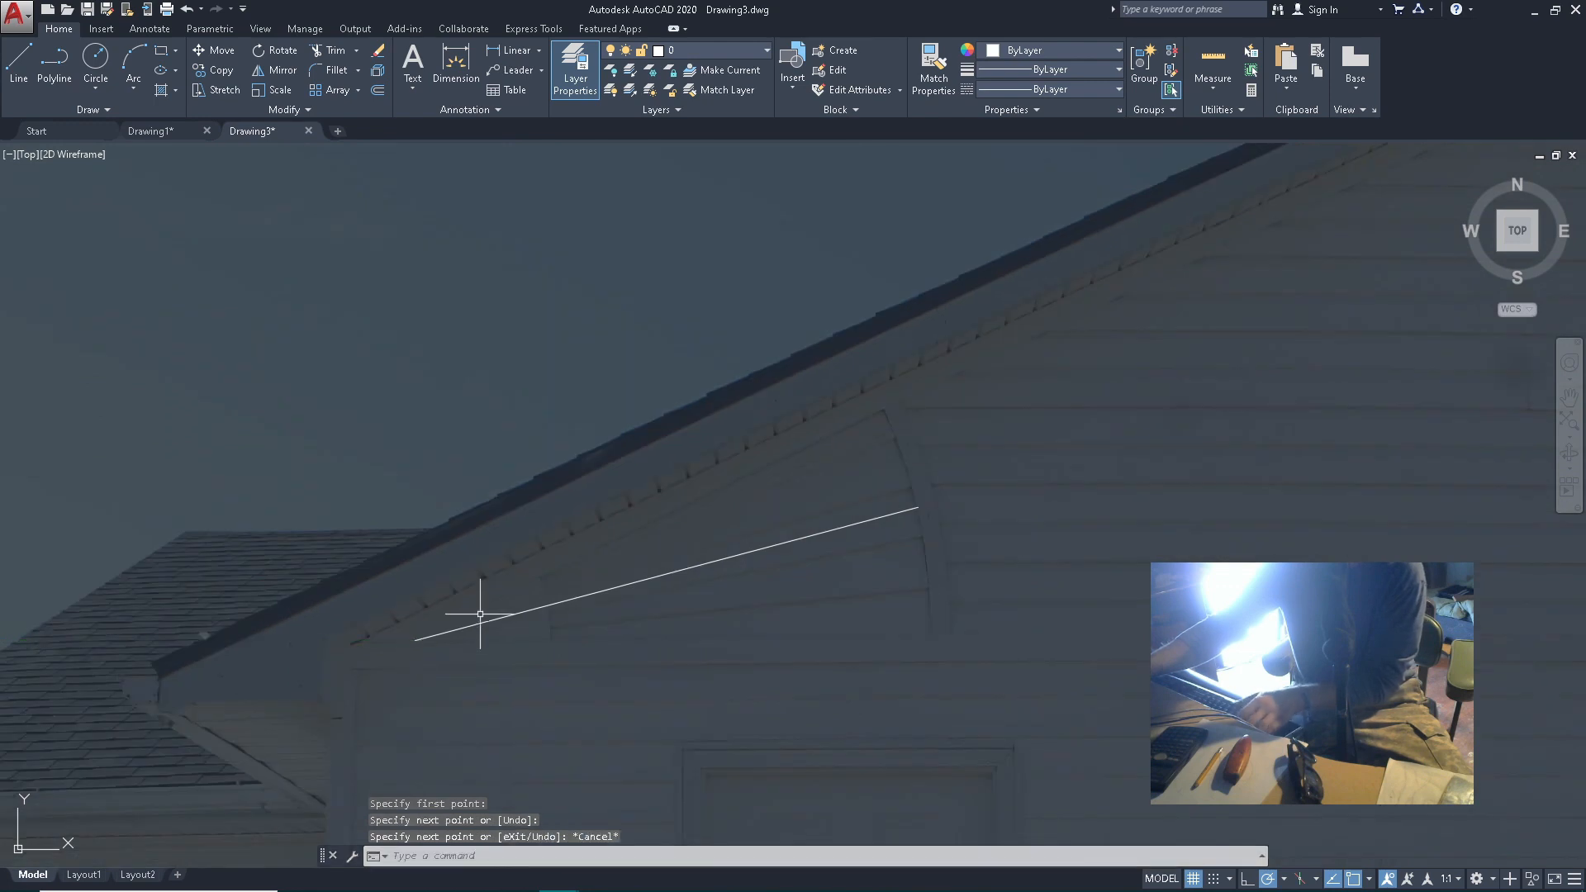
Draw a center-diameter circle about 126 units across, centered on the sloped line's lower end and reaching the curved trim
{"action": "left_click", "coordinate": [140, 96]}
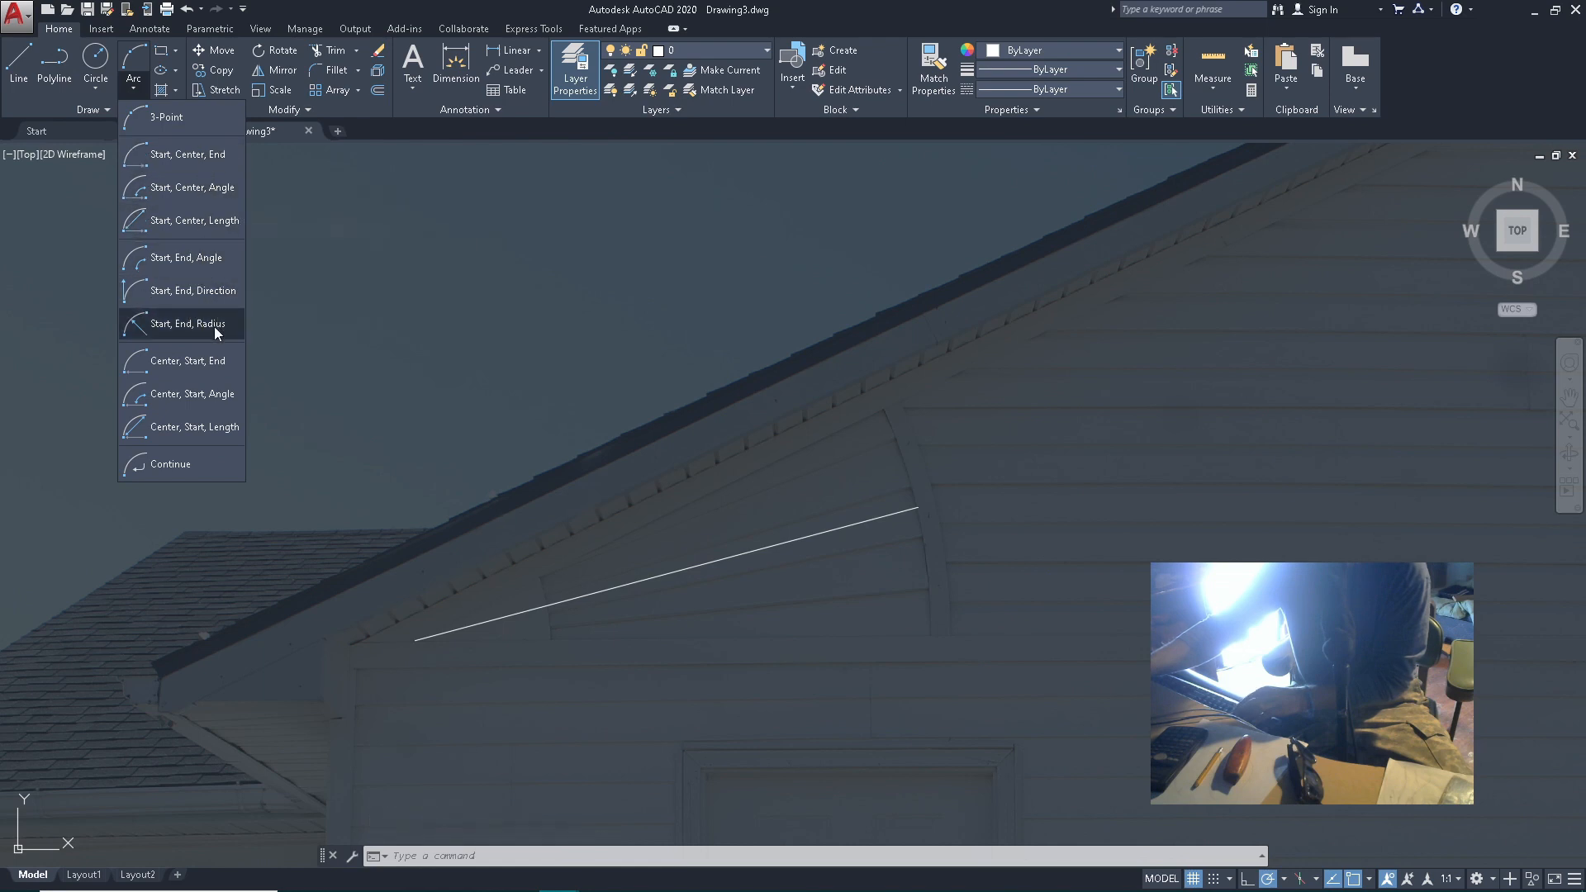
{"action": "left_click", "coordinate": [130, 60]}
{"action": "left_click", "coordinate": [95, 60]}
{"action": "left_click", "coordinate": [109, 93]}
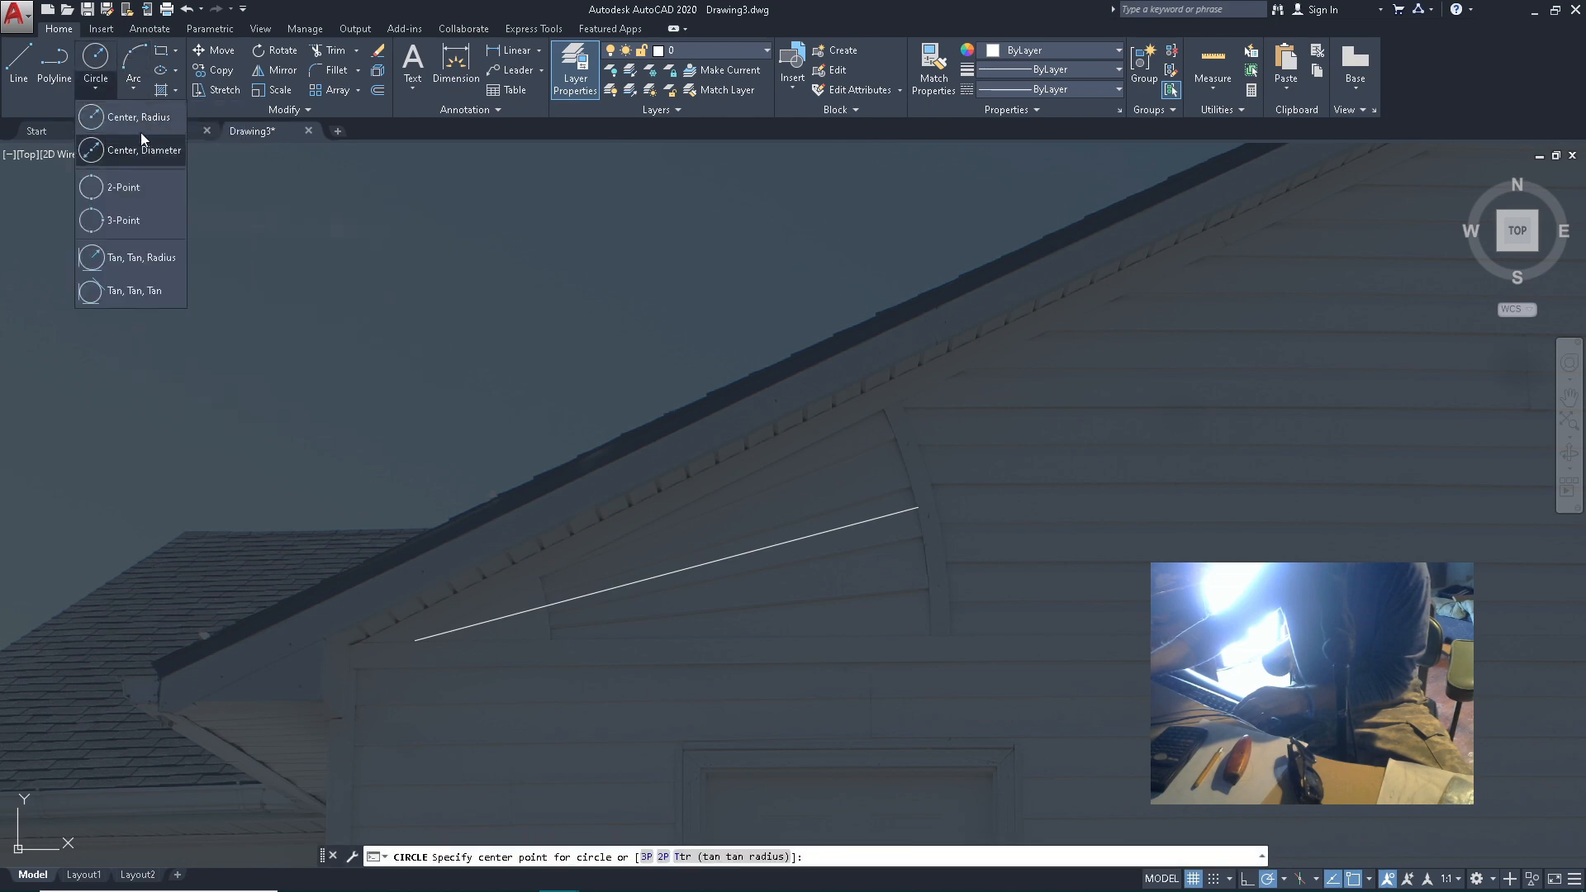
{"action": "left_click", "coordinate": [155, 152]}
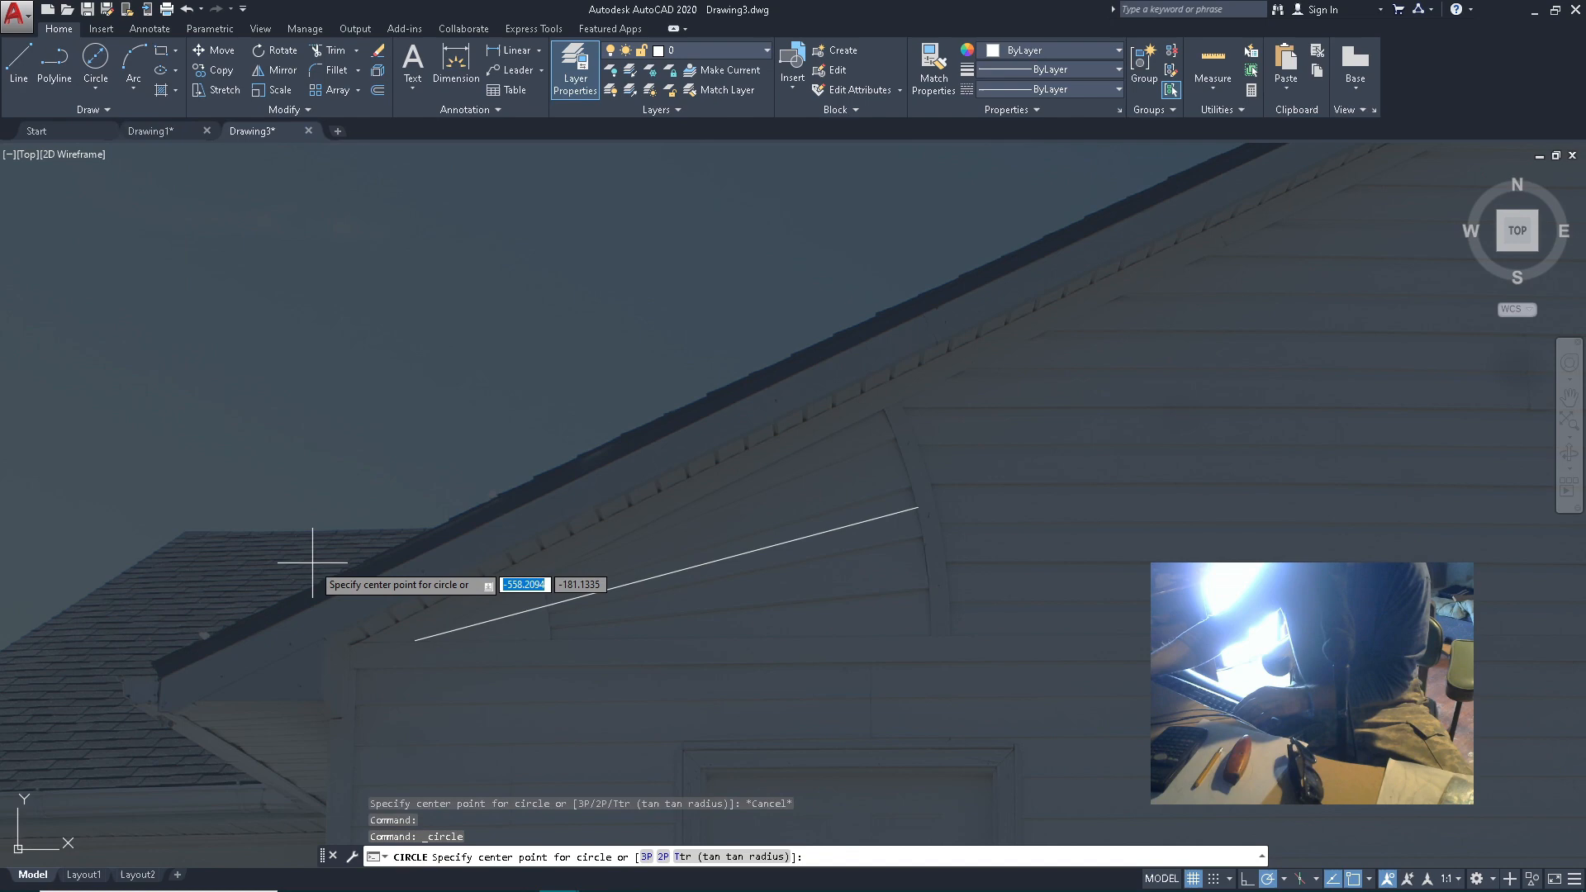
{"action": "left_click", "coordinate": [414, 639]}
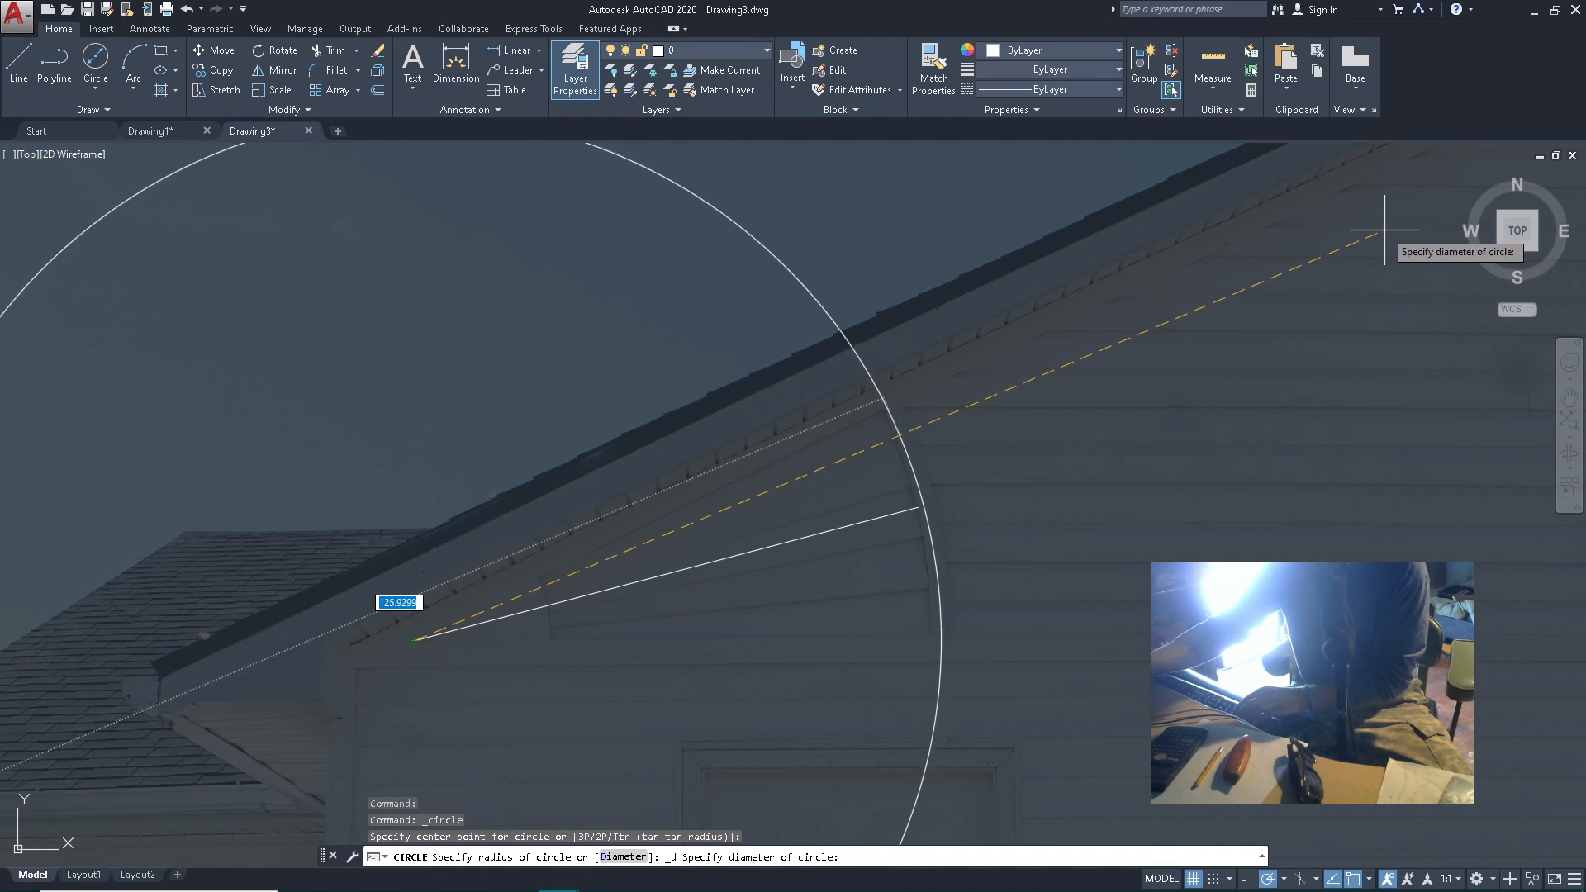
{"action": "left_click", "coordinate": [1384, 230]}
Move the circle 0.03 units, using the sloped line's lower end as base point with object snap tracking off
{"action": "scroll", "coordinate": [874, 524], "scroll_direction": "up", "scroll_amount": 3}
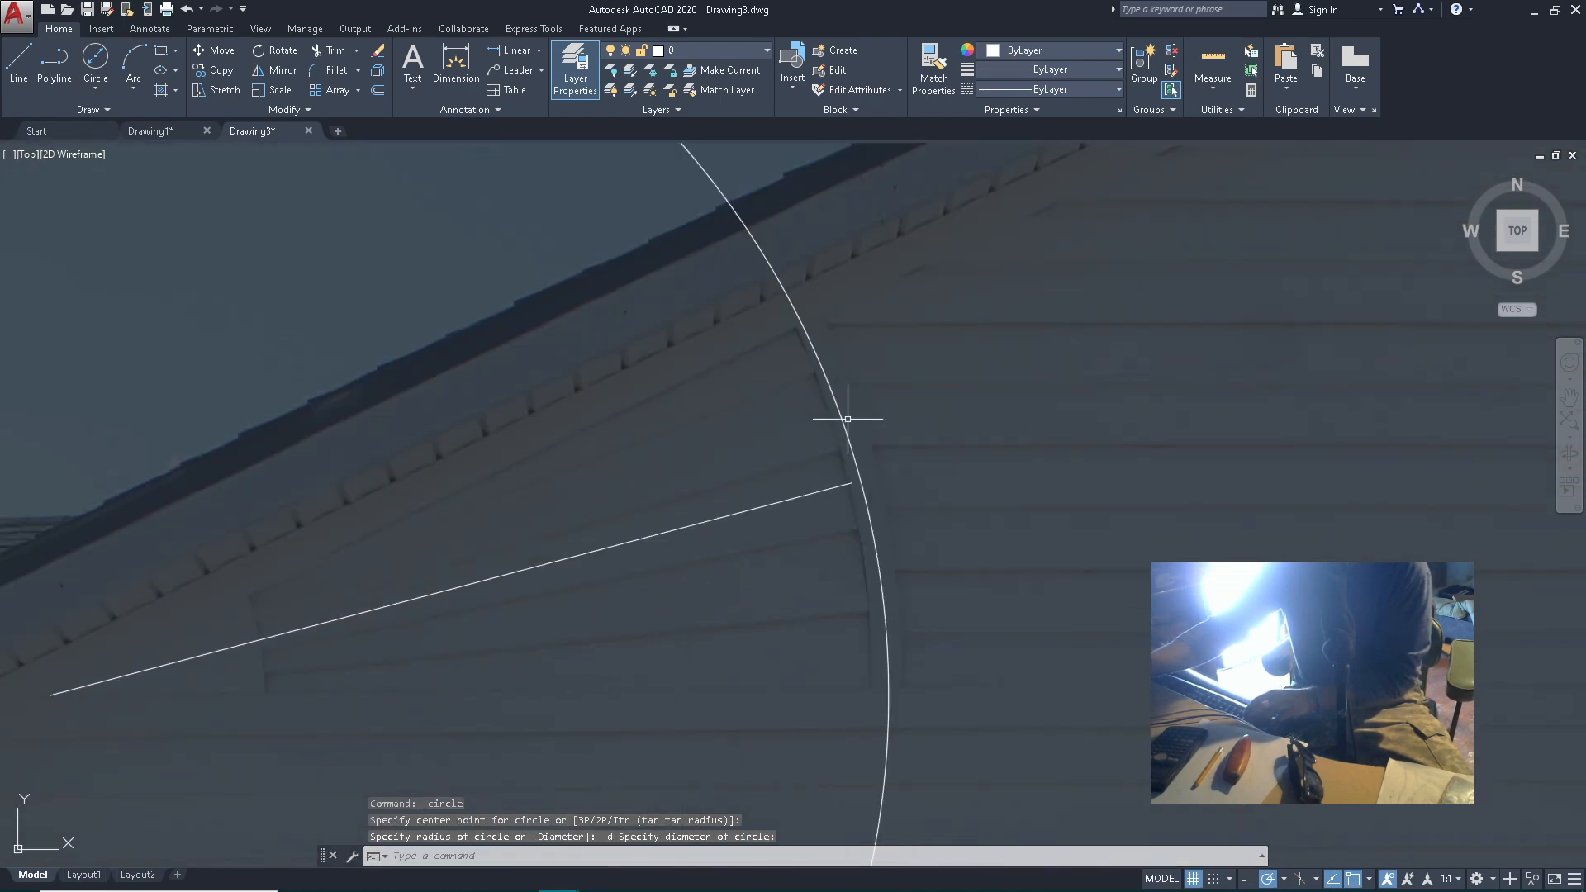
{"action": "scroll", "coordinate": [888, 451], "scroll_direction": "up", "scroll_amount": 2}
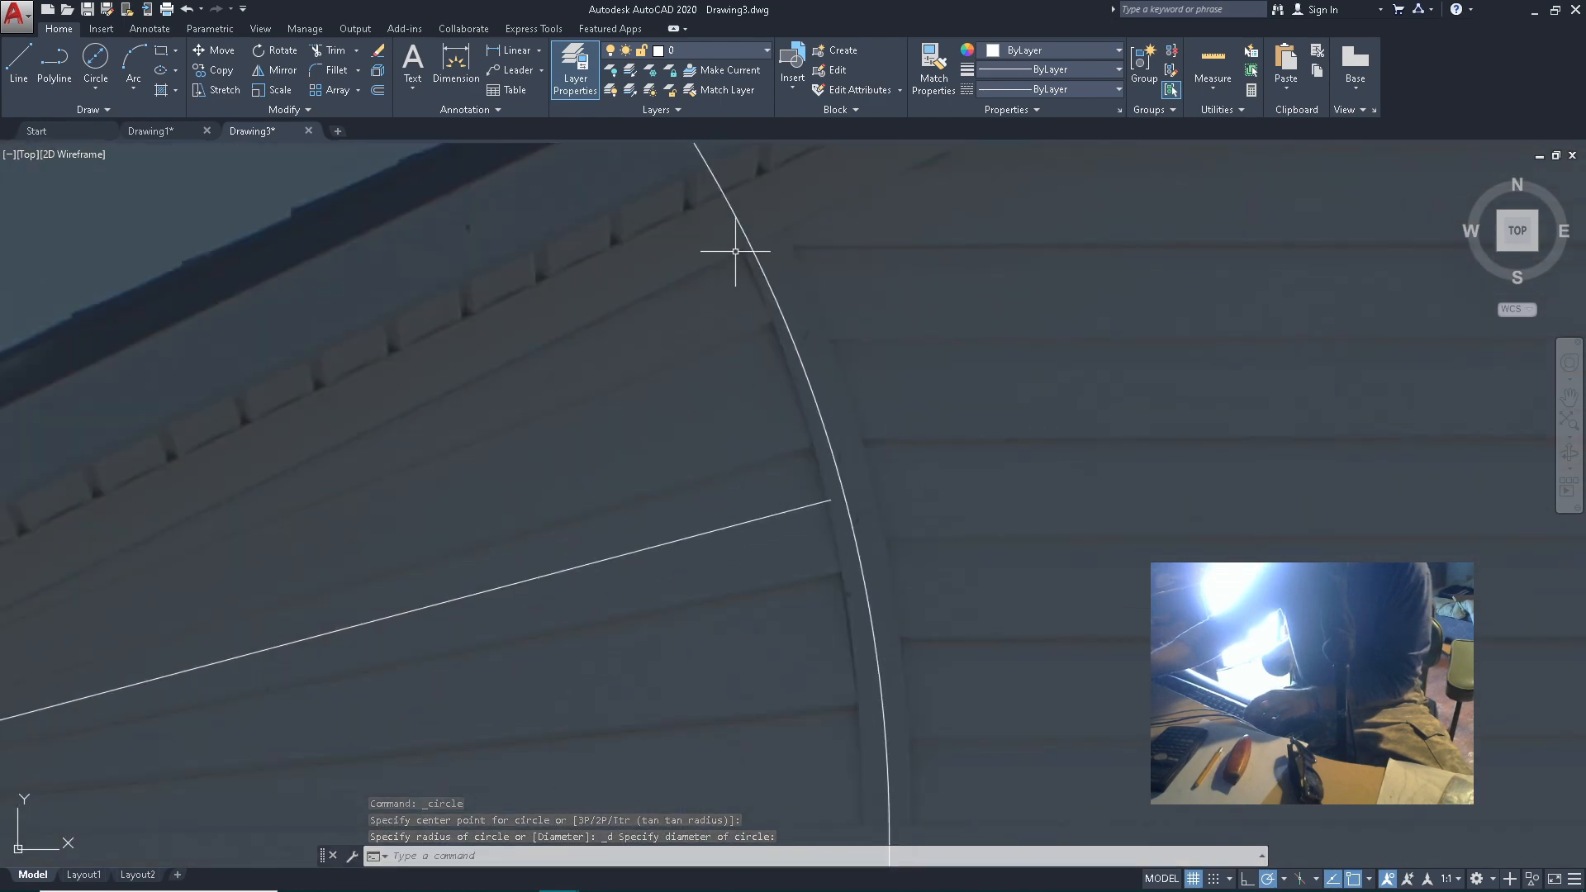
{"action": "left_click_drag", "start_coordinate": [884, 610], "coordinate": [850, 648]}
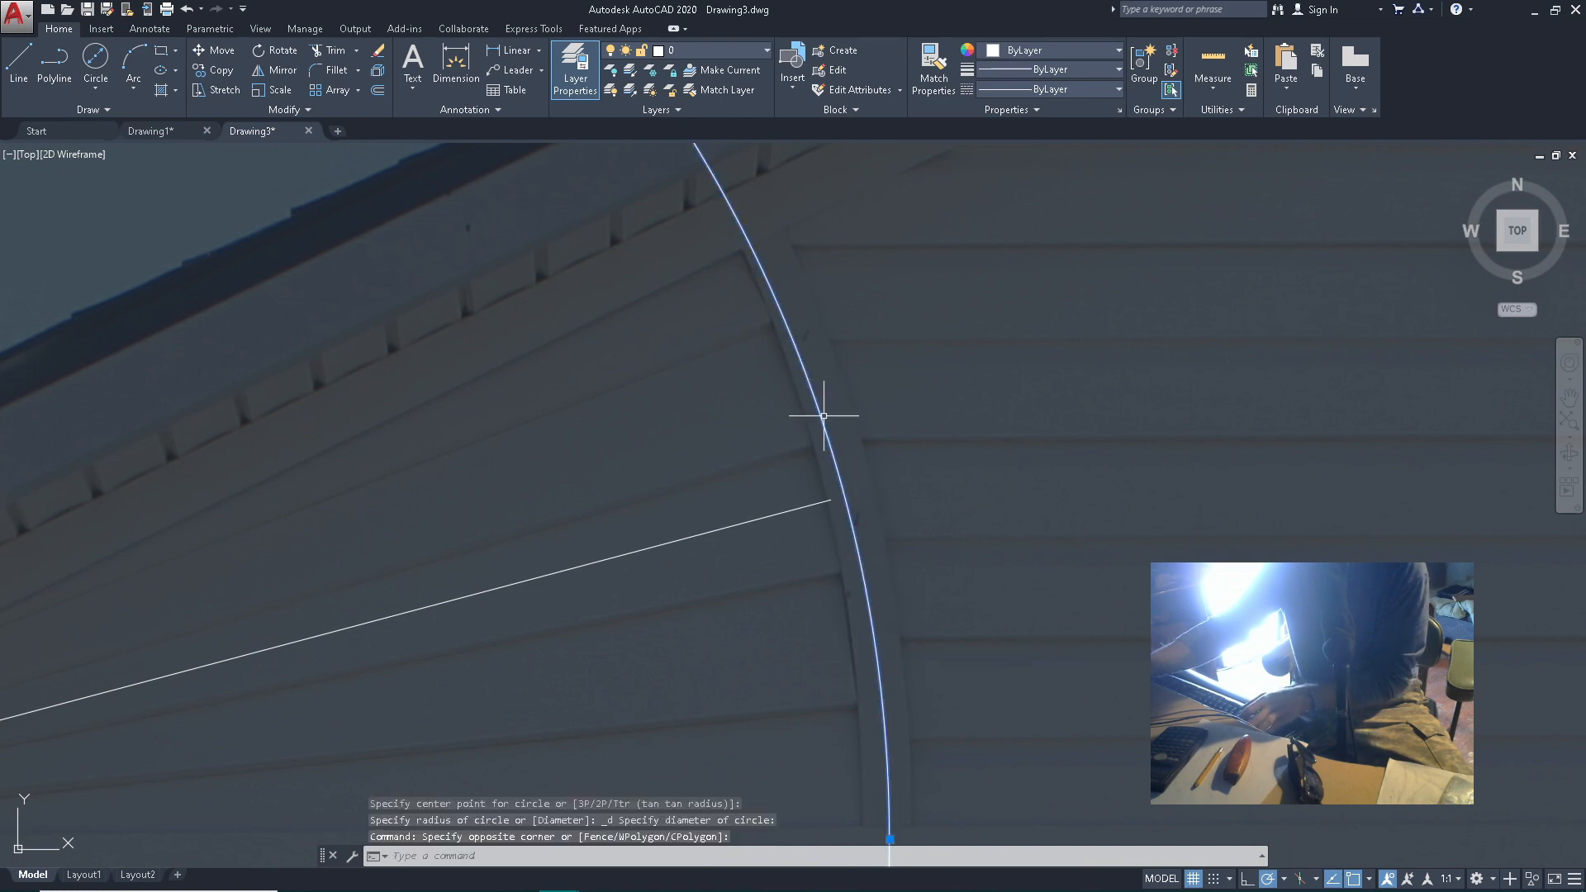
{"action": "scroll", "coordinate": [837, 569], "scroll_direction": "down", "scroll_amount": 5}
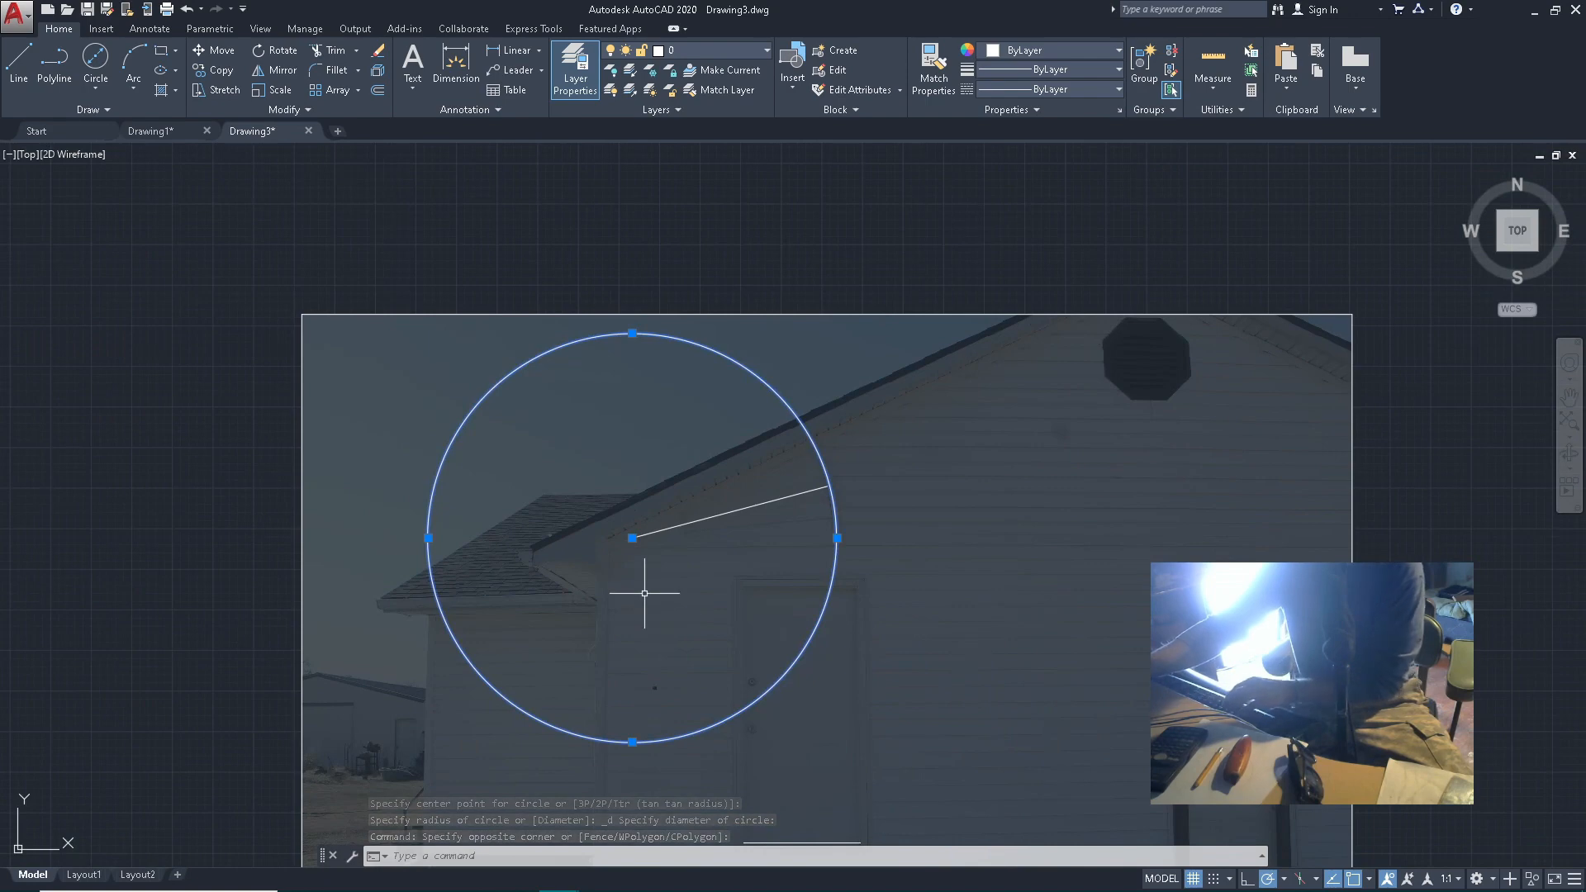
{"action": "type", "text": "m"}
{"action": "key", "text": "Return"}
{"action": "scroll", "coordinate": [545, 526], "scroll_direction": "up", "scroll_amount": 5}
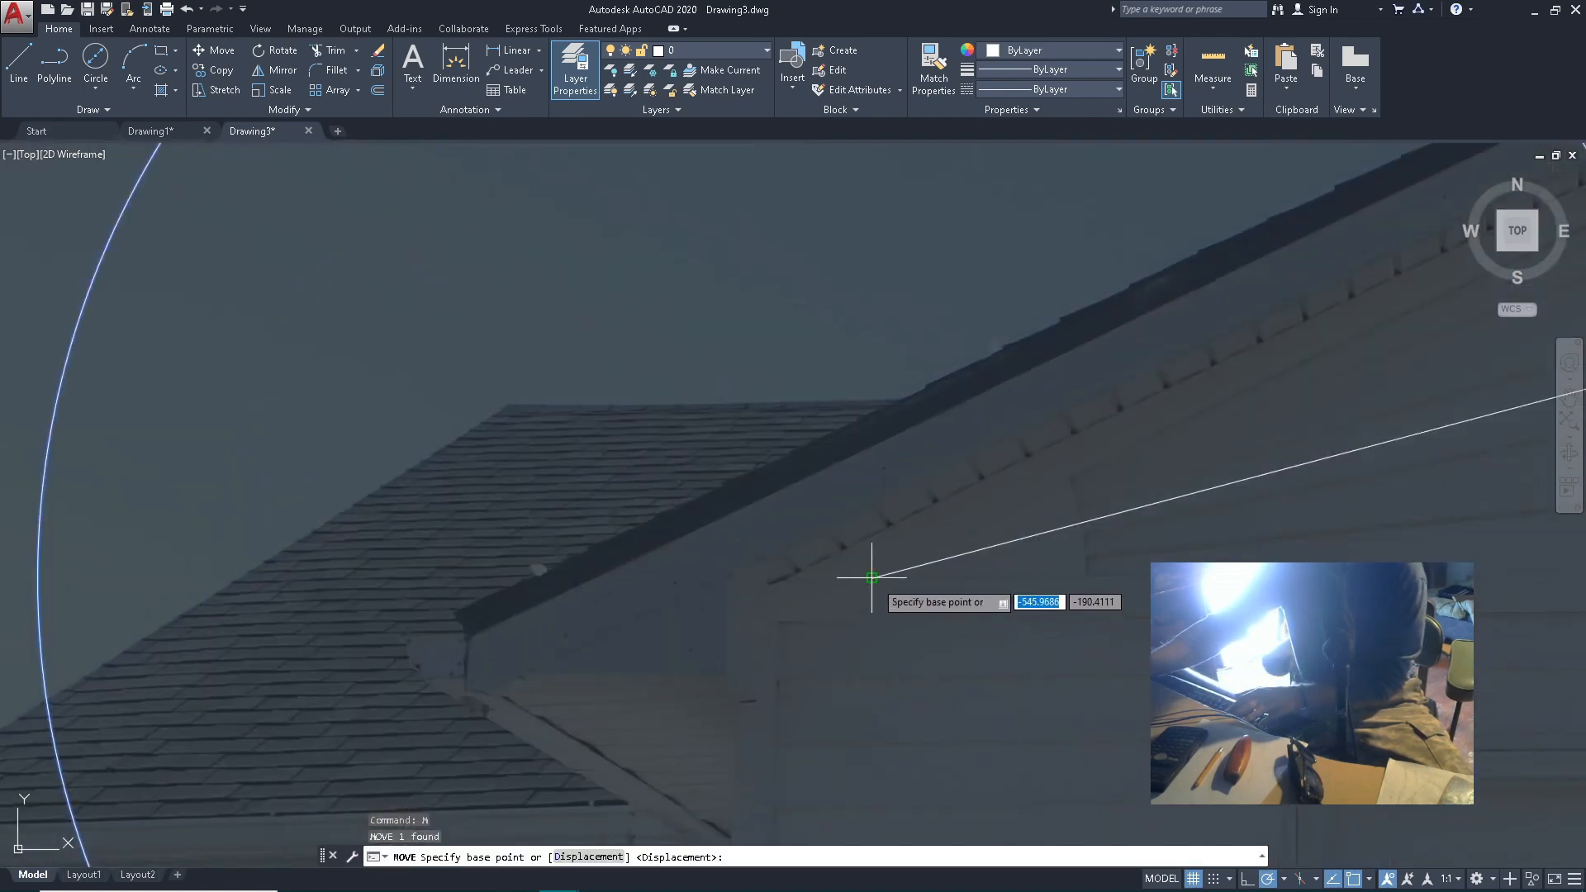
{"action": "left_click", "coordinate": [875, 573]}
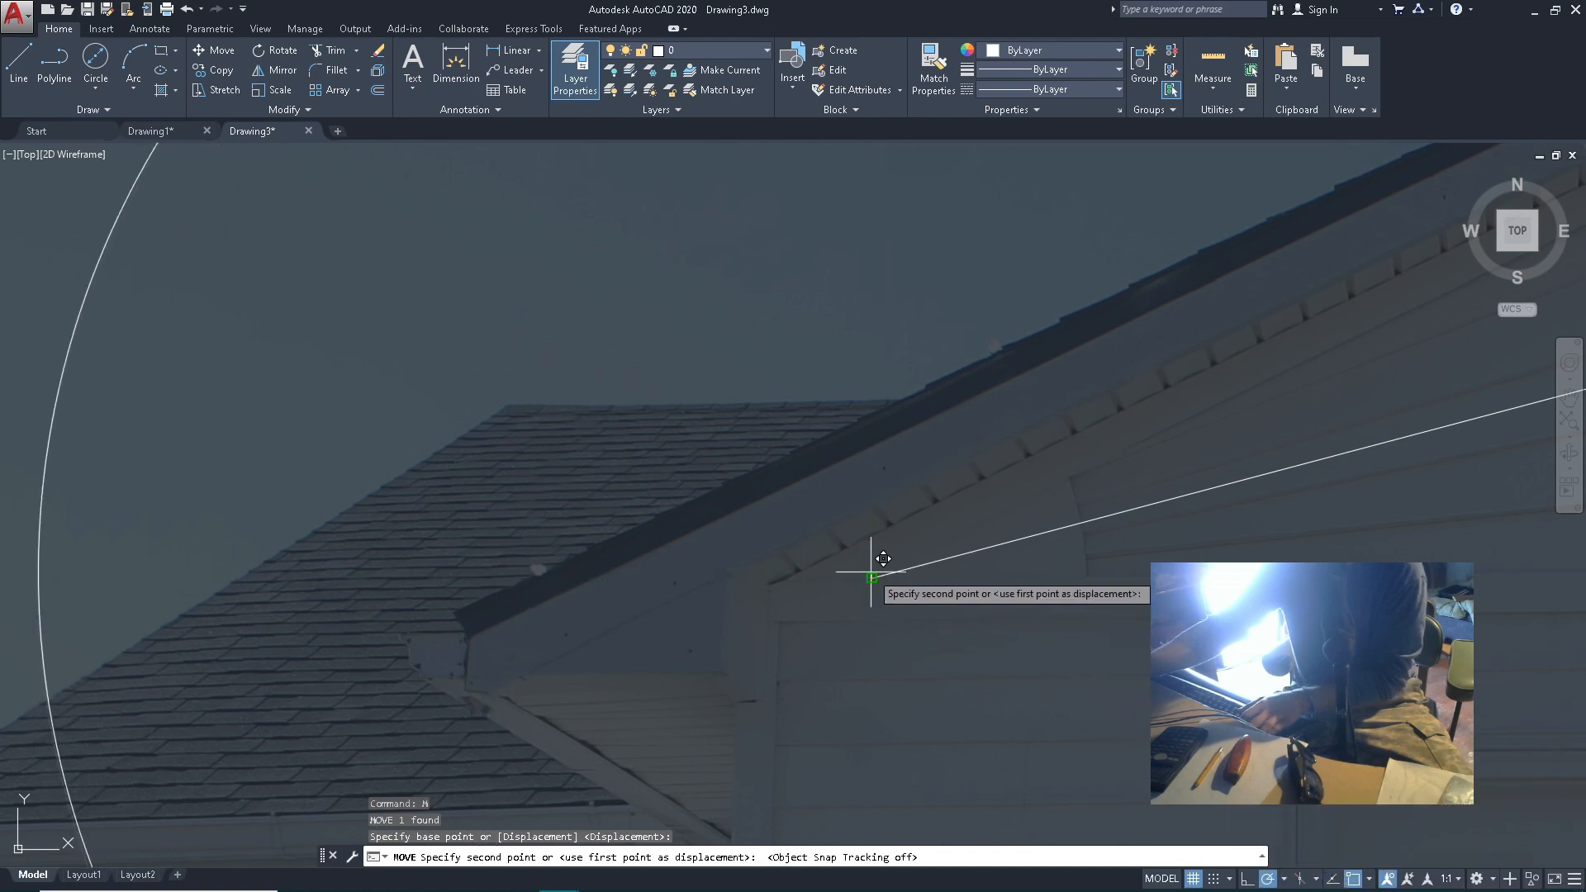
{"action": "scroll", "coordinate": [875, 570], "scroll_direction": "up", "scroll_amount": 5}
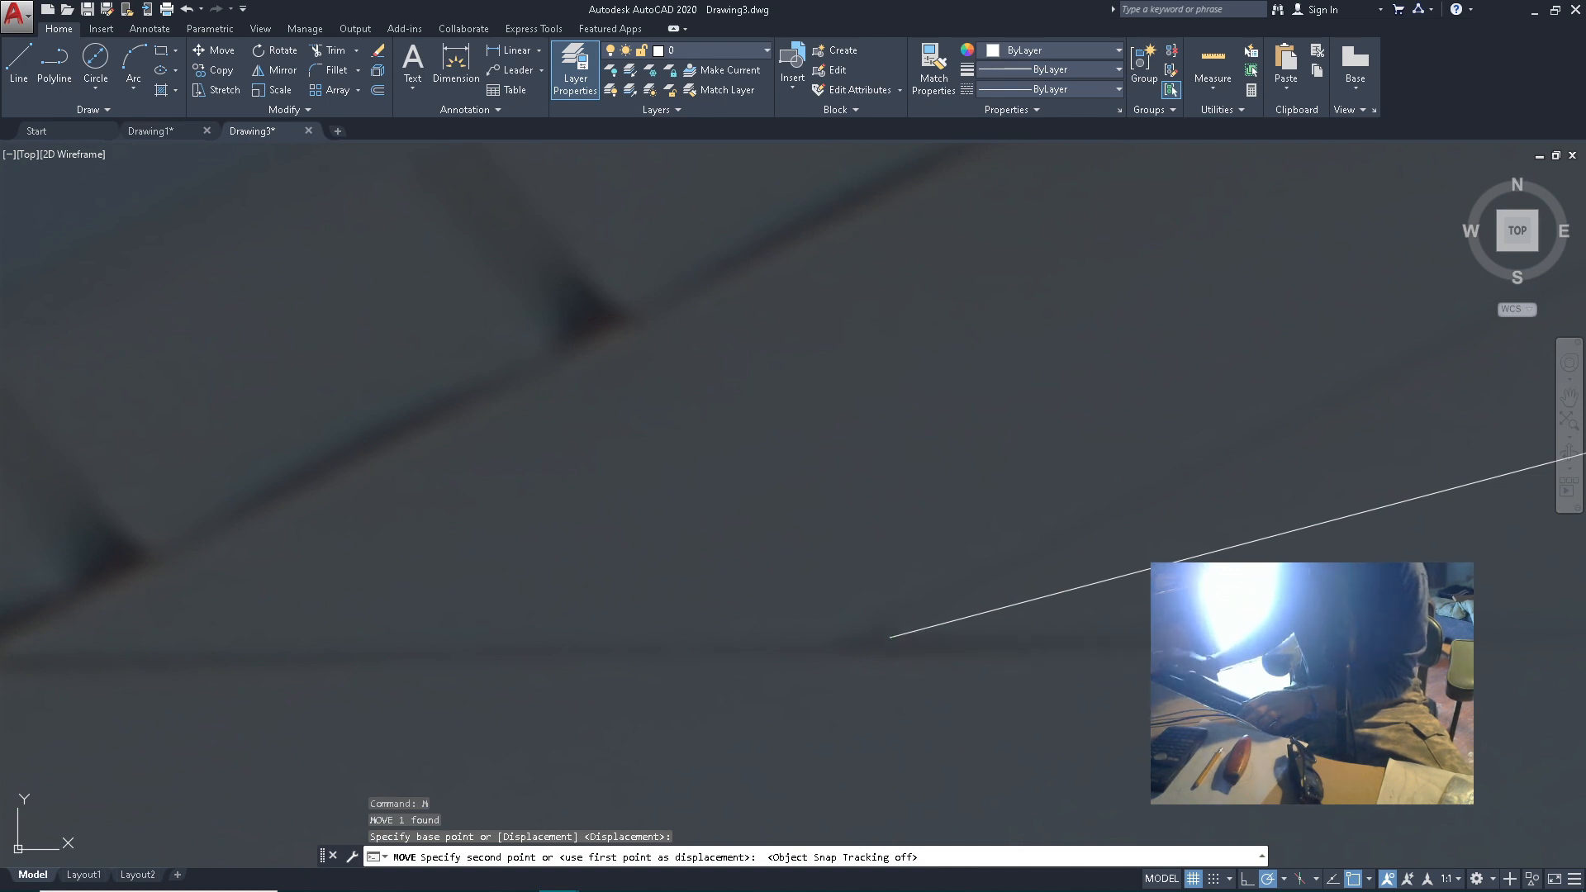
{"action": "type", "text": ".03"}
{"action": "key", "text": "Return"}
Move the circle another 0.125 units from its center to bring it closer to the curved trim
{"action": "scroll", "coordinate": [823, 633], "scroll_direction": "down", "scroll_amount": 6}
{"action": "scroll", "coordinate": [1274, 545], "scroll_direction": "up", "scroll_amount": 2}
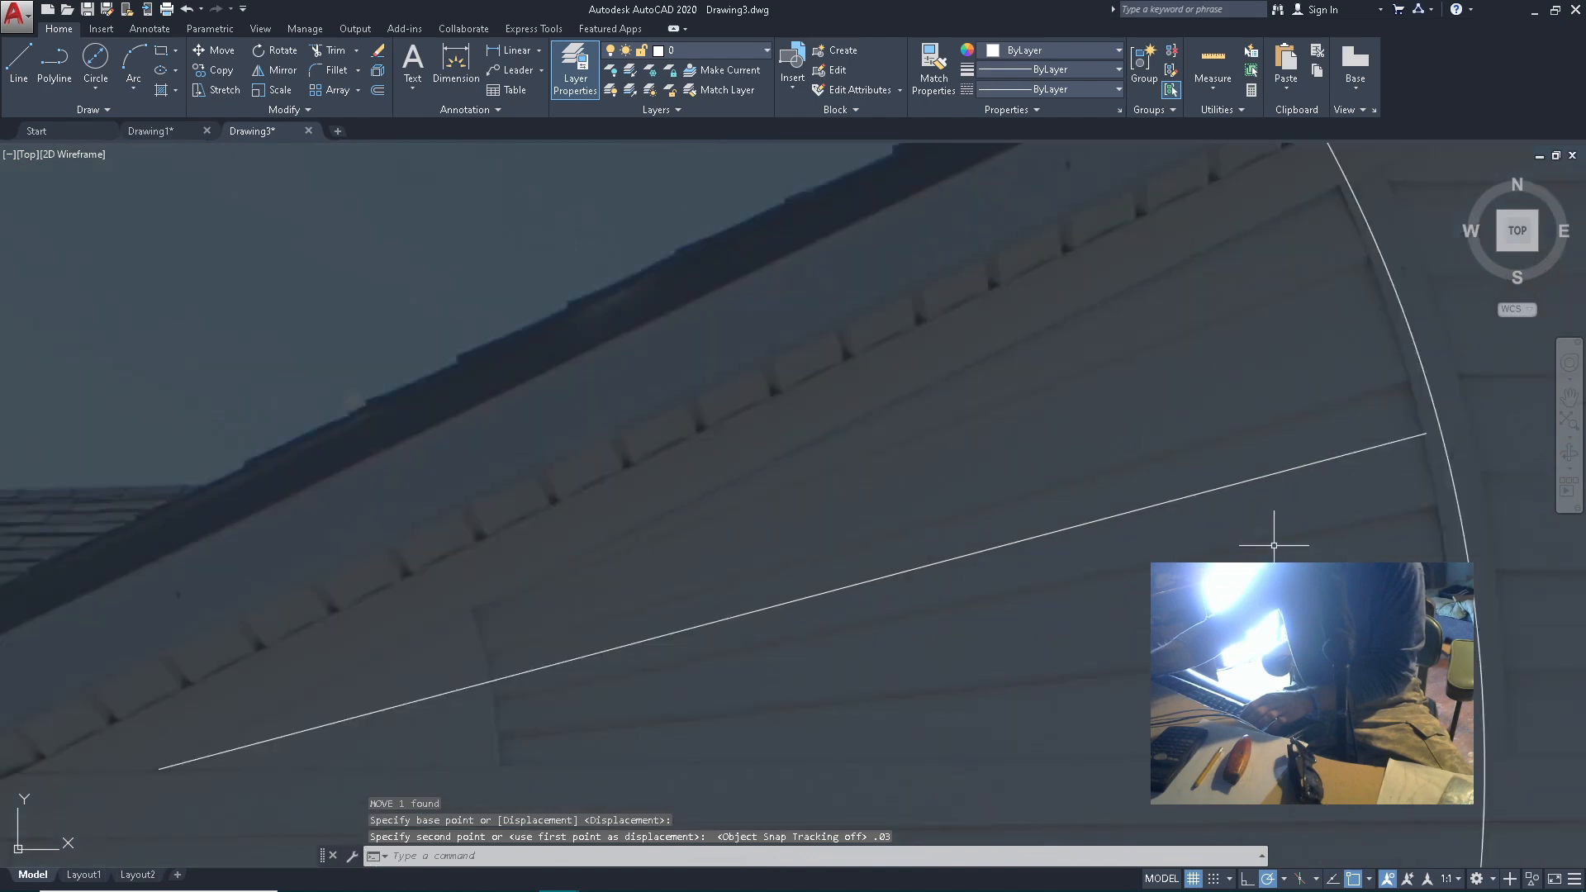
{"action": "scroll", "coordinate": [1048, 488], "scroll_direction": "down", "scroll_amount": 2}
{"action": "scroll", "coordinate": [1355, 443], "scroll_direction": "up", "scroll_amount": 2}
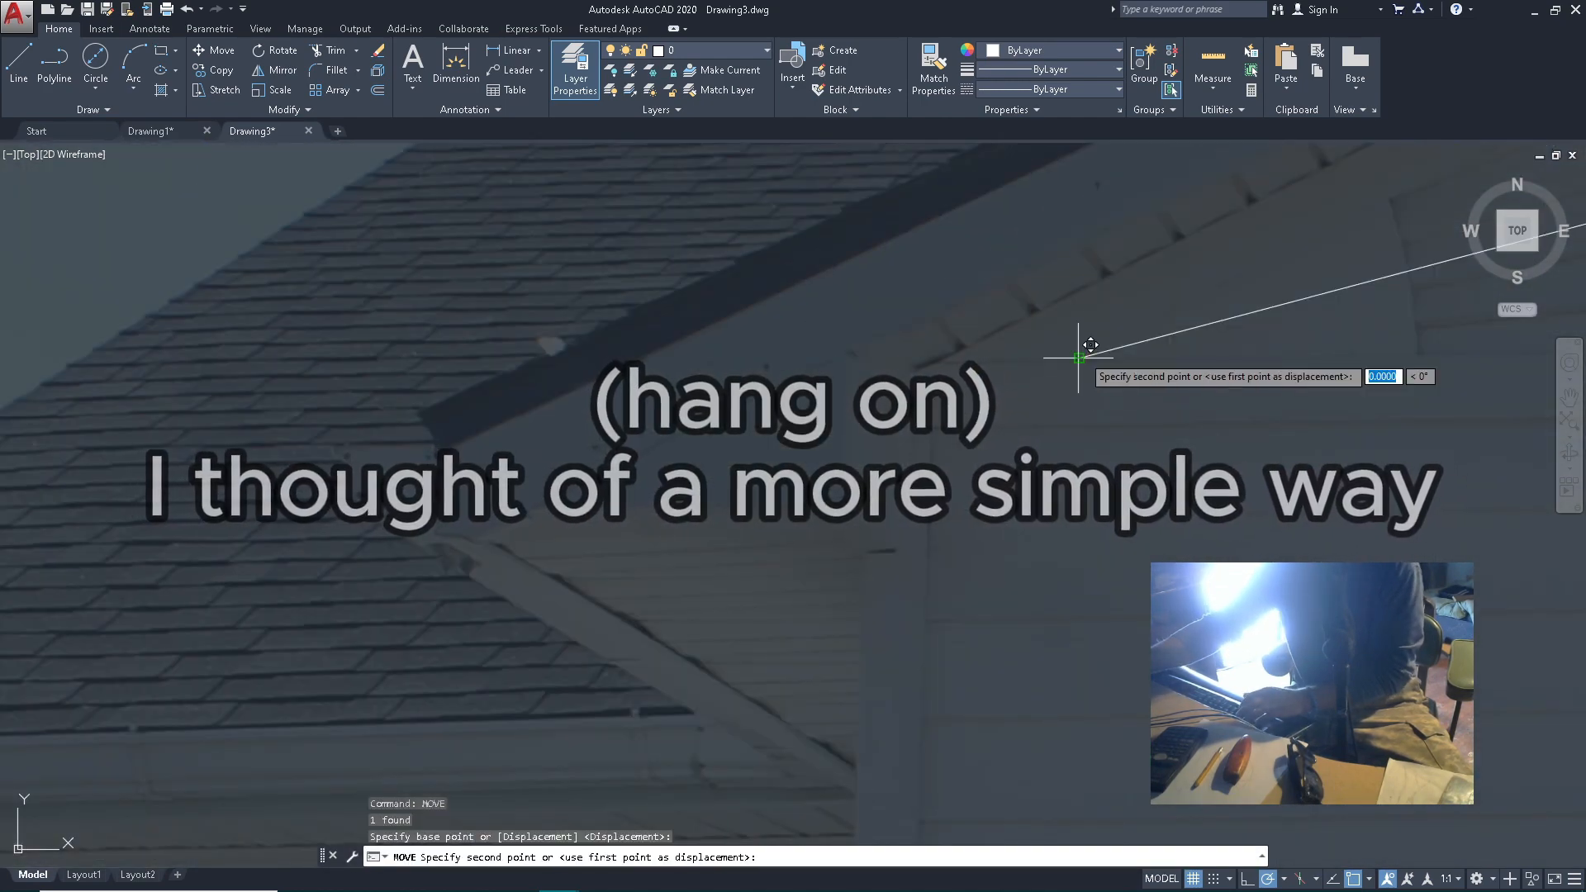
{"action": "type", "text": ".125"}
{"action": "key", "text": "Return"}
Stretch the circle by its grip to adjust its fit against the curved trim
{"action": "scroll", "coordinate": [721, 539], "scroll_direction": "up", "scroll_amount": 4}
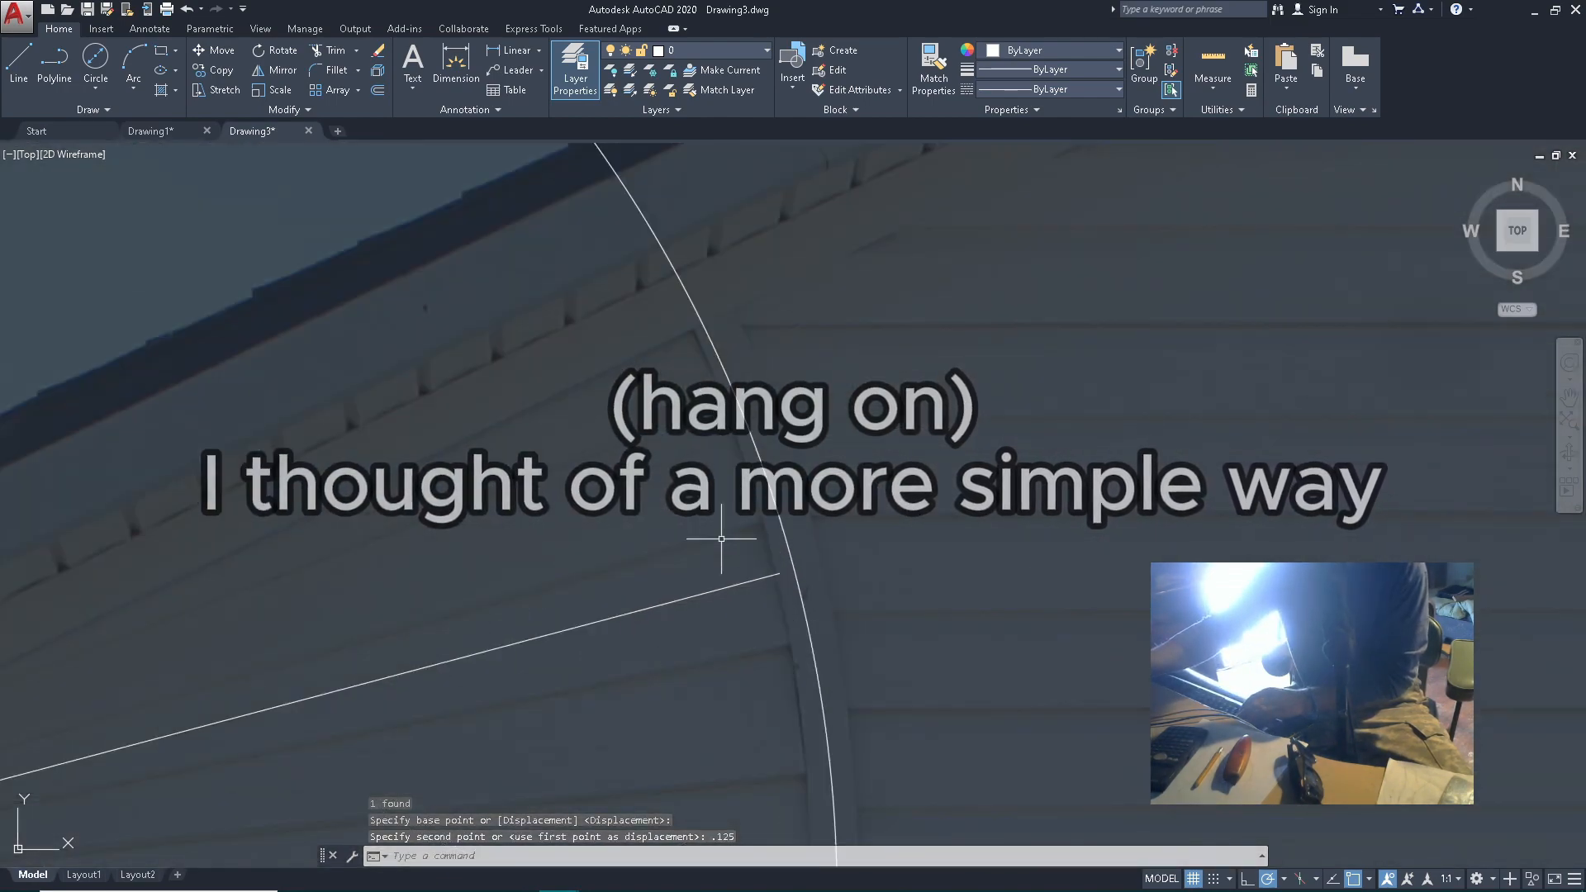
{"action": "scroll", "coordinate": [733, 453], "scroll_direction": "up", "scroll_amount": 2}
{"action": "scroll", "coordinate": [865, 493], "scroll_direction": "down", "scroll_amount": 6}
{"action": "left_click", "coordinate": [892, 595]}
{"action": "left_click", "coordinate": [857, 619]}
{"action": "left_click", "coordinate": [873, 636]}
{"action": "scroll", "coordinate": [828, 434], "scroll_direction": "up", "scroll_amount": 5}
{"action": "left_click", "coordinate": [835, 439]}
{"action": "scroll", "coordinate": [838, 346], "scroll_direction": "down", "scroll_amount": 3}
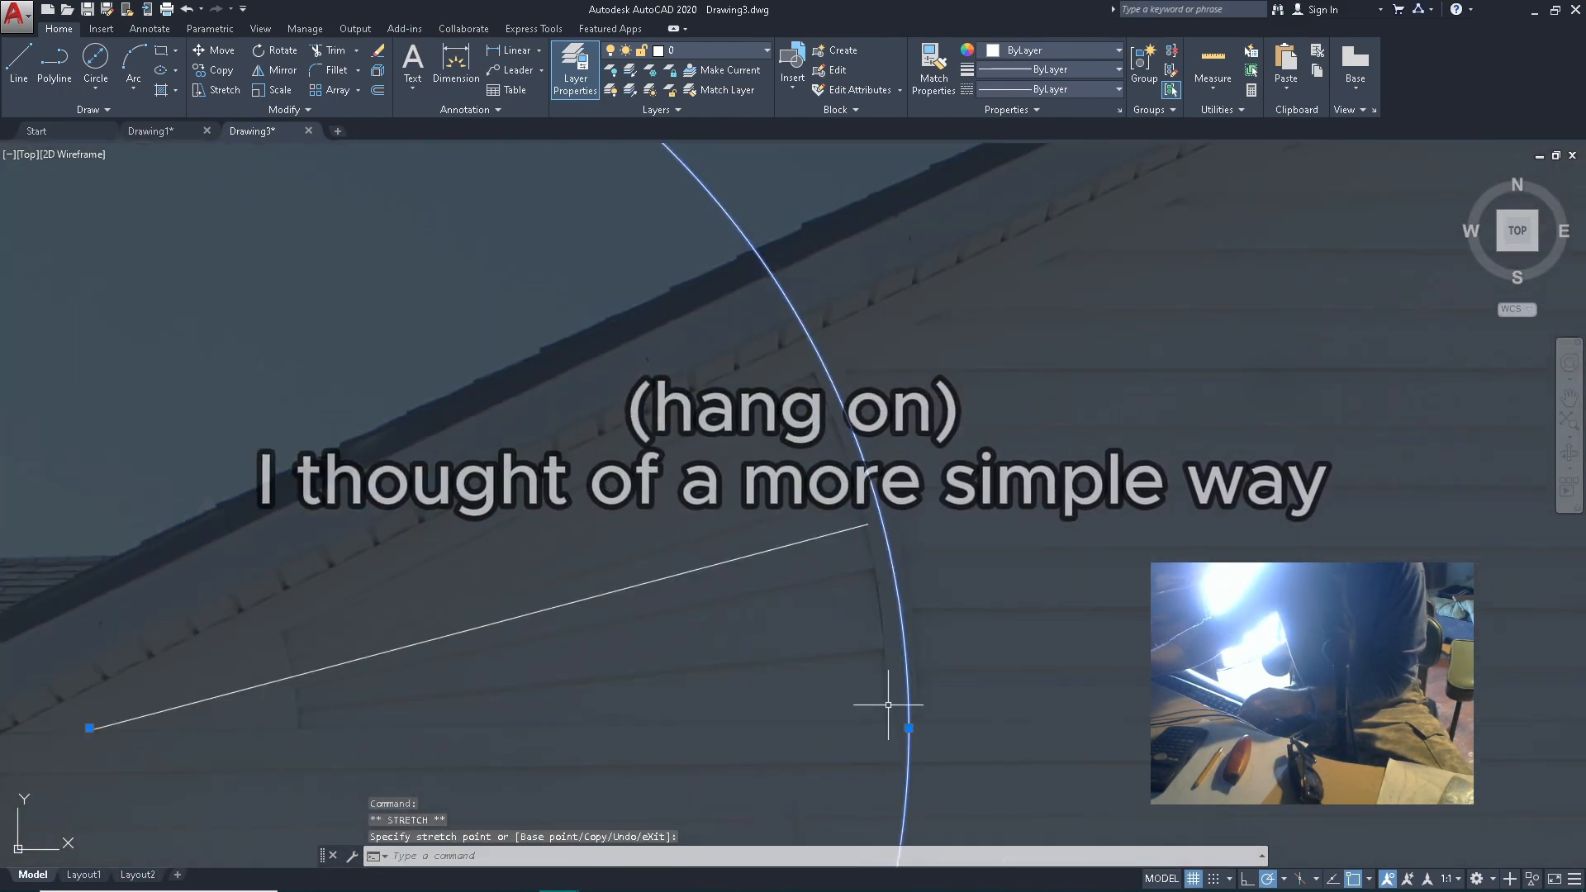
Move the circle again, using the sloped line's lower end as base point, to improve its fit against the curved trim
{"action": "scroll", "coordinate": [989, 399], "scroll_direction": "down", "scroll_amount": 6}
{"action": "type", "text": "m"}
{"action": "key", "text": "Return"}
{"action": "left_click", "coordinate": [770, 479]}
{"action": "scroll", "coordinate": [767, 483], "scroll_direction": "up", "scroll_amount": 6}
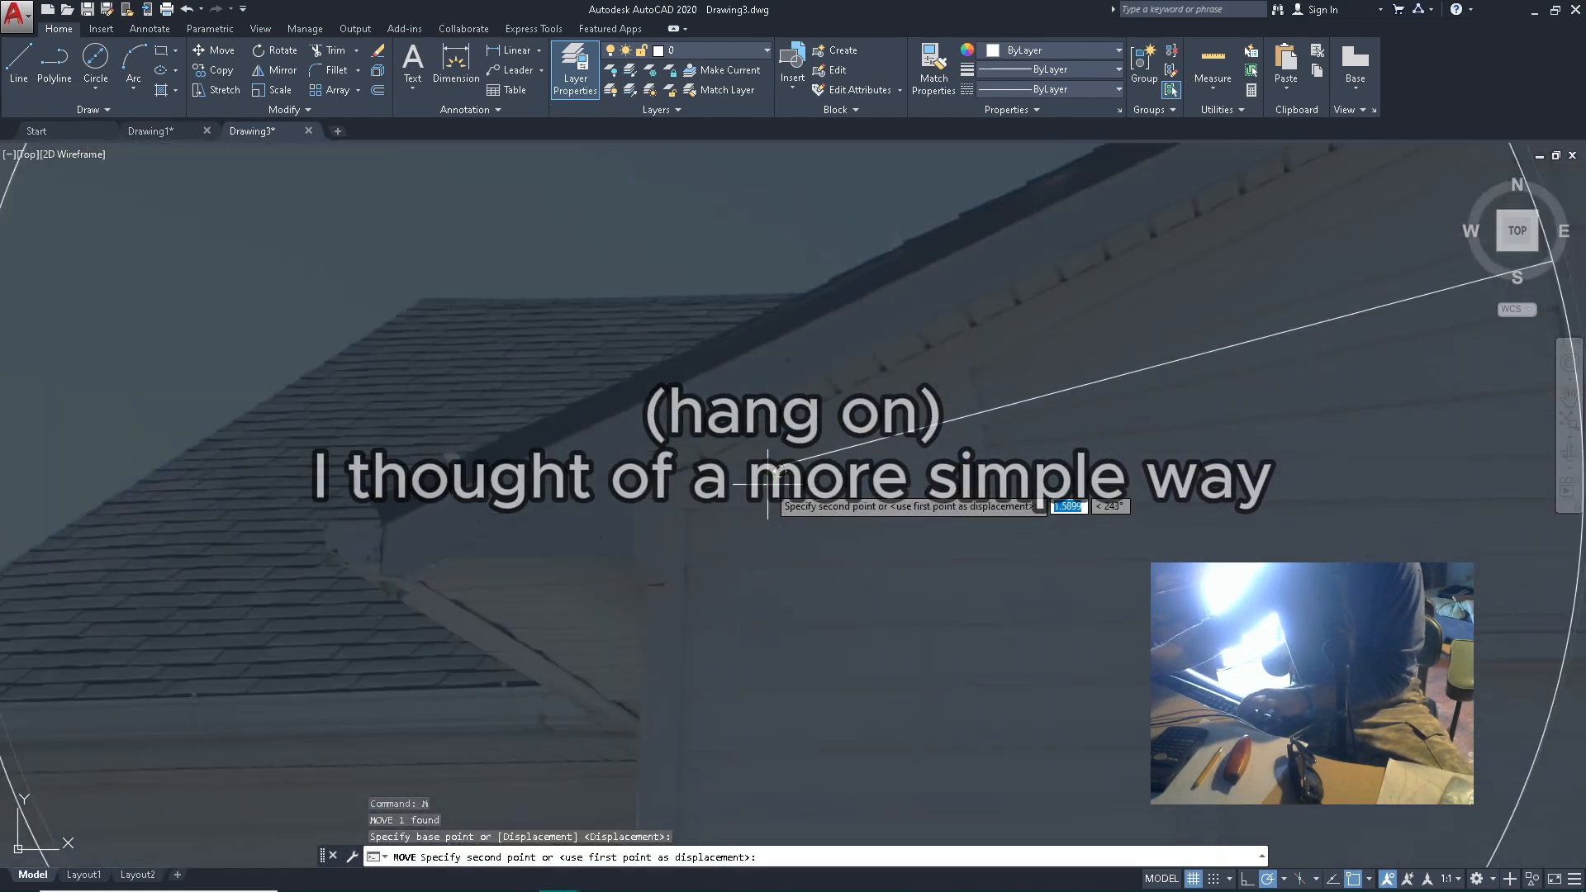
{"action": "scroll", "coordinate": [768, 484], "scroll_direction": "up", "scroll_amount": 3}
{"action": "left_click", "coordinate": [785, 446]}
{"action": "scroll", "coordinate": [1101, 507], "scroll_direction": "down", "scroll_amount": 3}
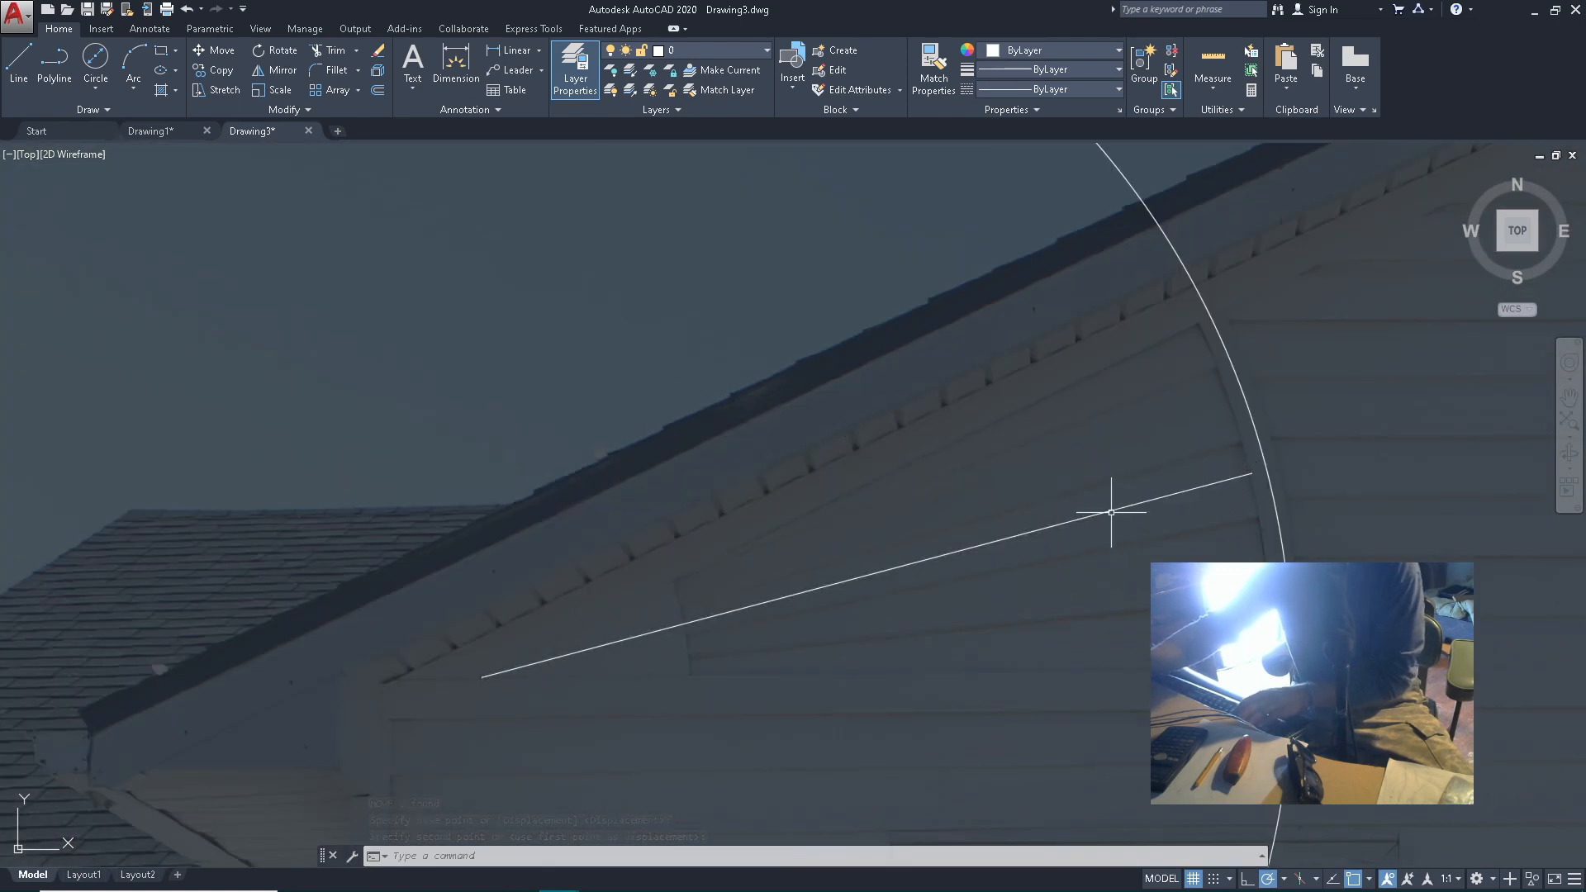
Delete the circle fitted against the curved trim
{"action": "left_click", "coordinate": [1325, 592]}
{"action": "left_click", "coordinate": [1171, 689]}
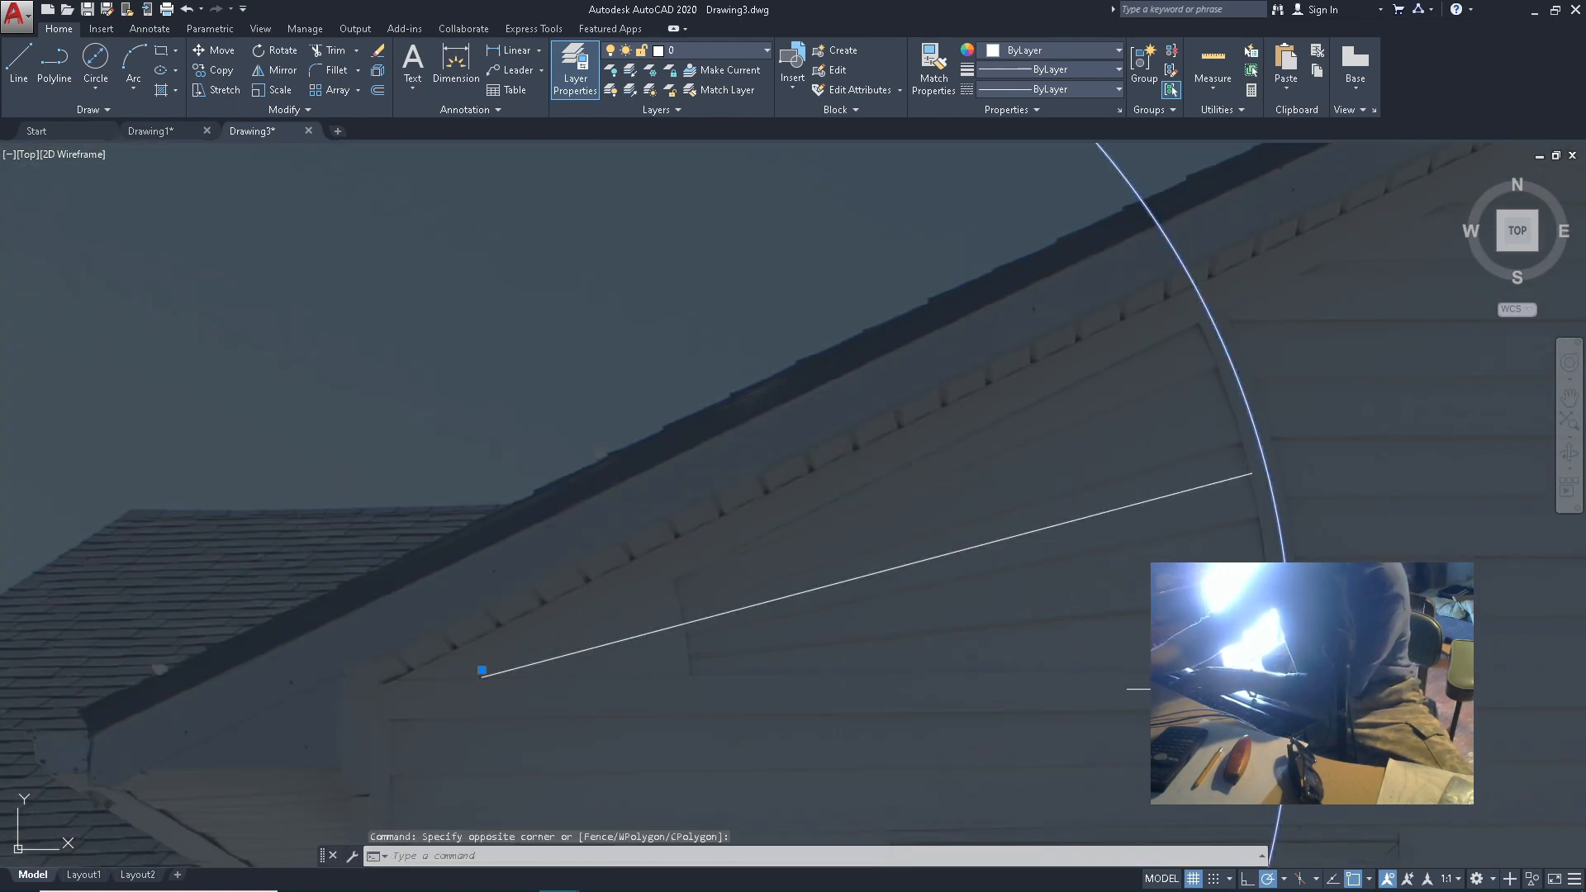
{"action": "key", "text": "Escape"}
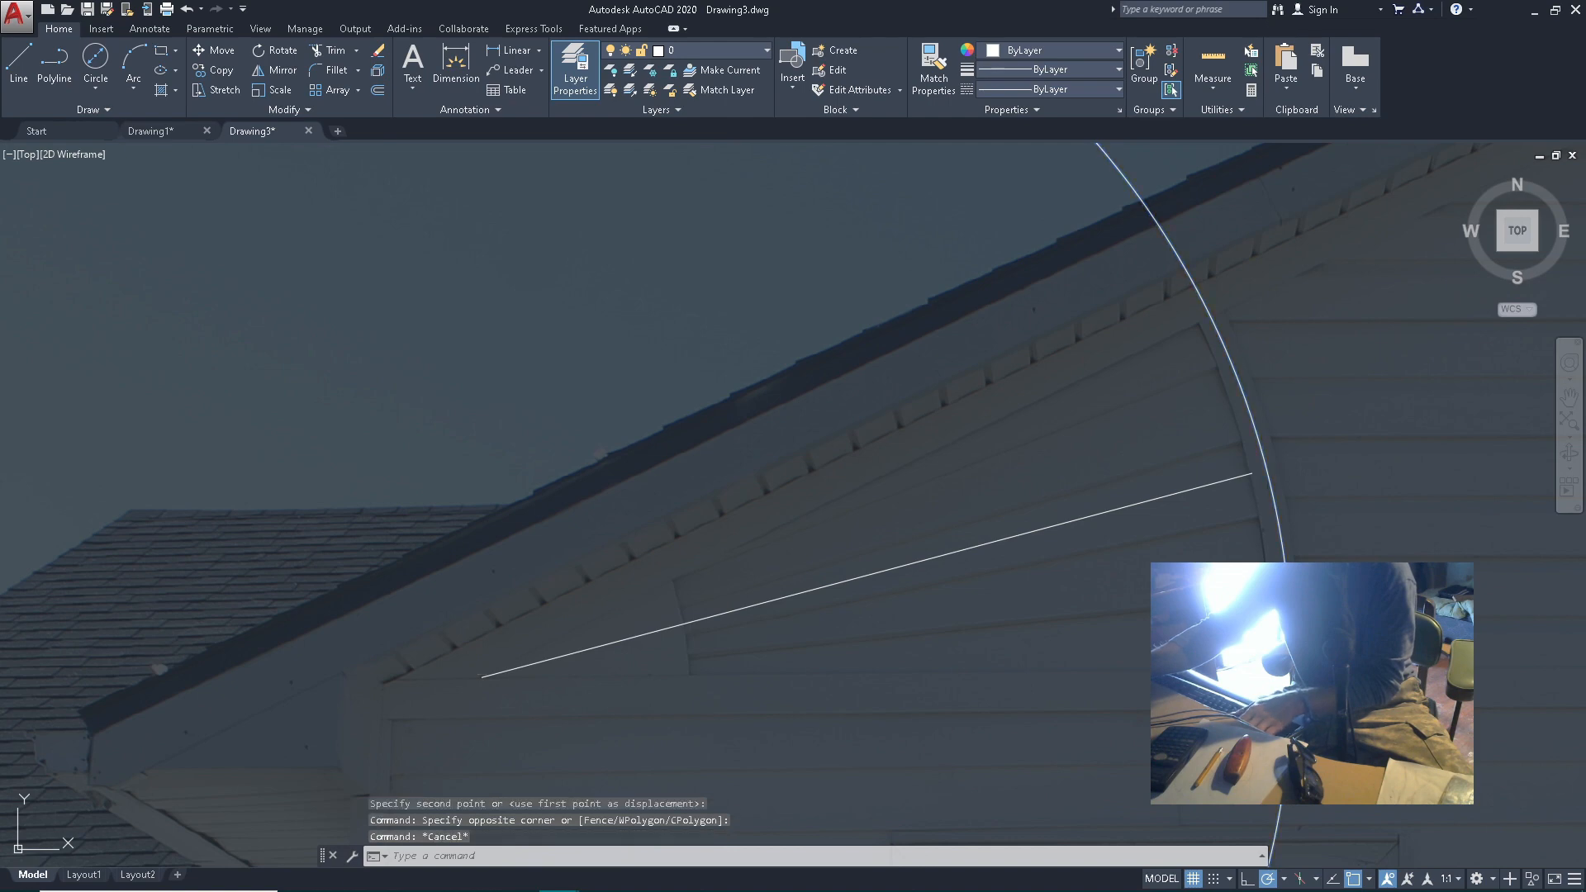
{"action": "scroll", "coordinate": [1301, 612], "scroll_direction": "down", "scroll_amount": 4}
{"action": "left_click", "coordinate": [1288, 603]}
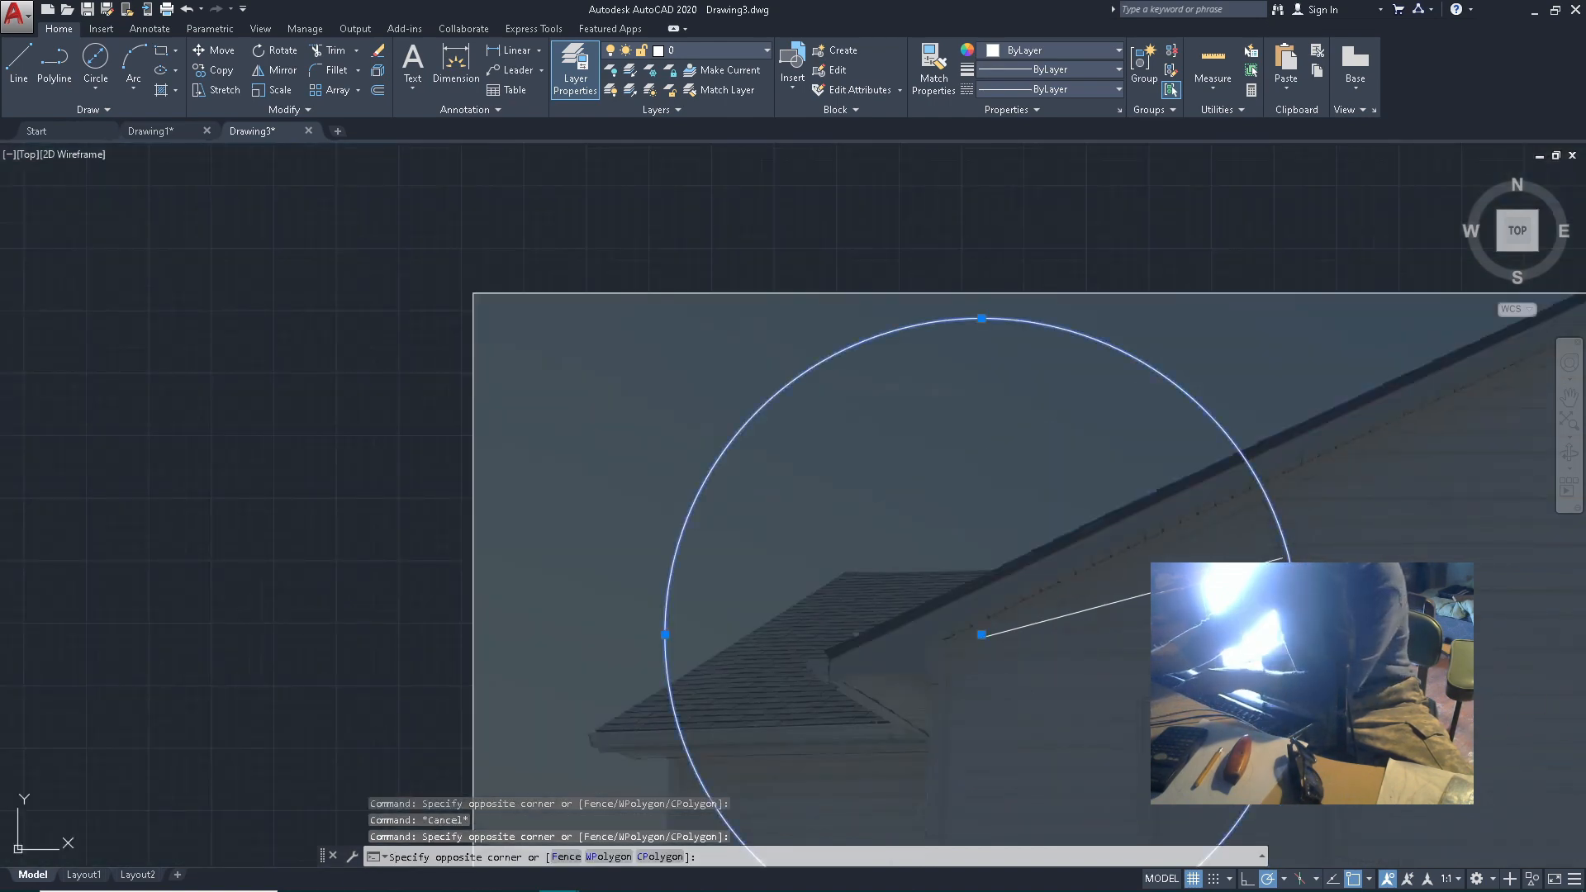
{"action": "key", "text": "Delete"}
Draw a line from the upper corner of the curved trim to the existing sloped line's lower end
{"action": "scroll", "coordinate": [1378, 523], "scroll_direction": "up", "scroll_amount": 6}
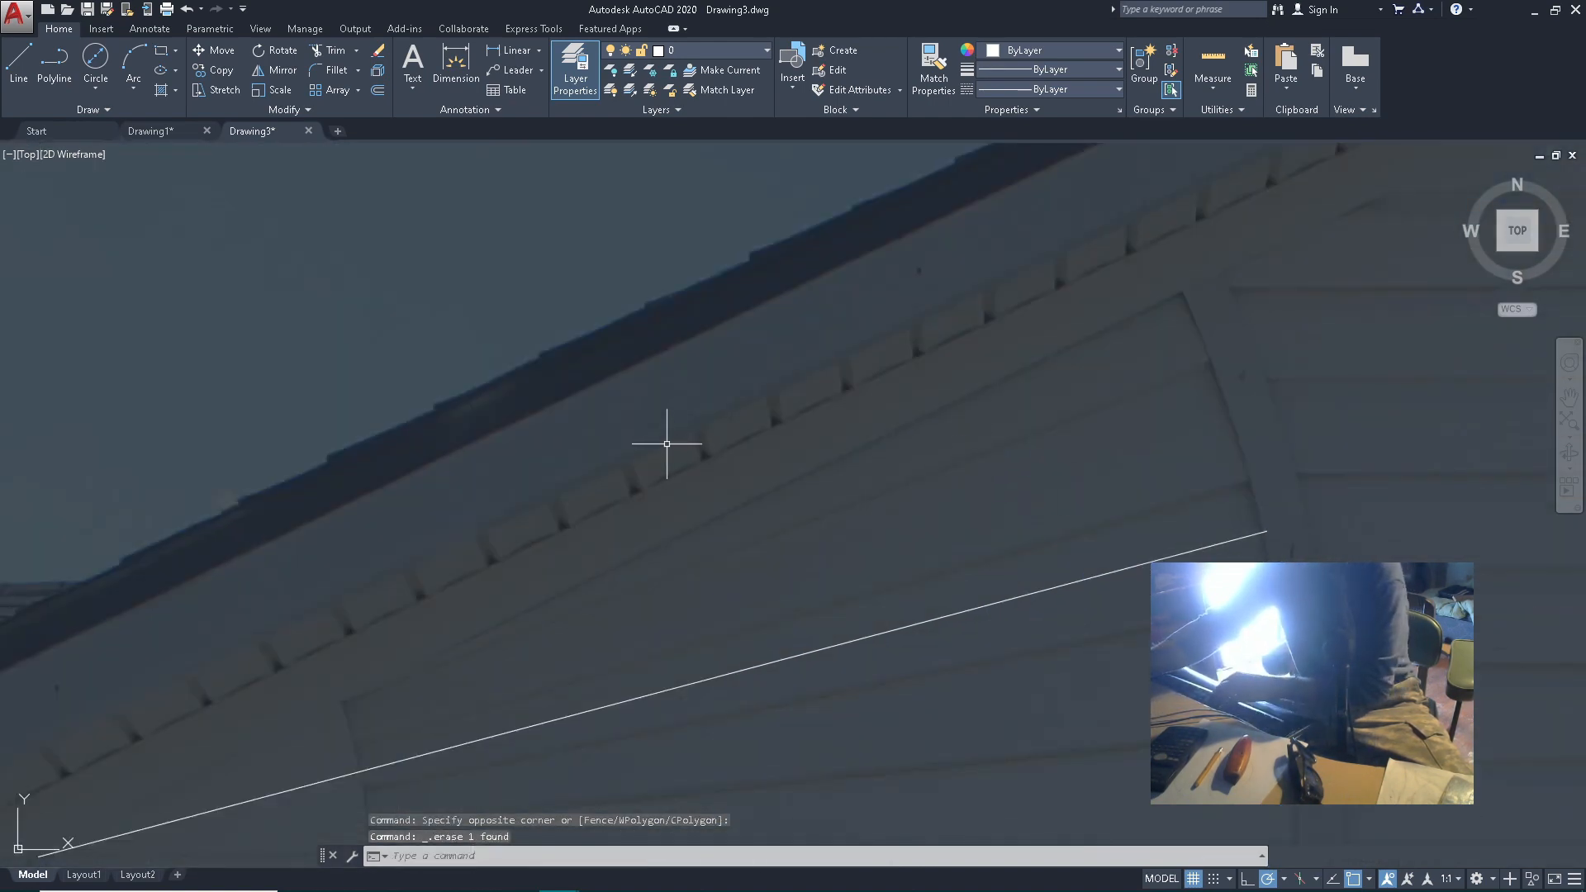
{"action": "key", "text": "Return"}
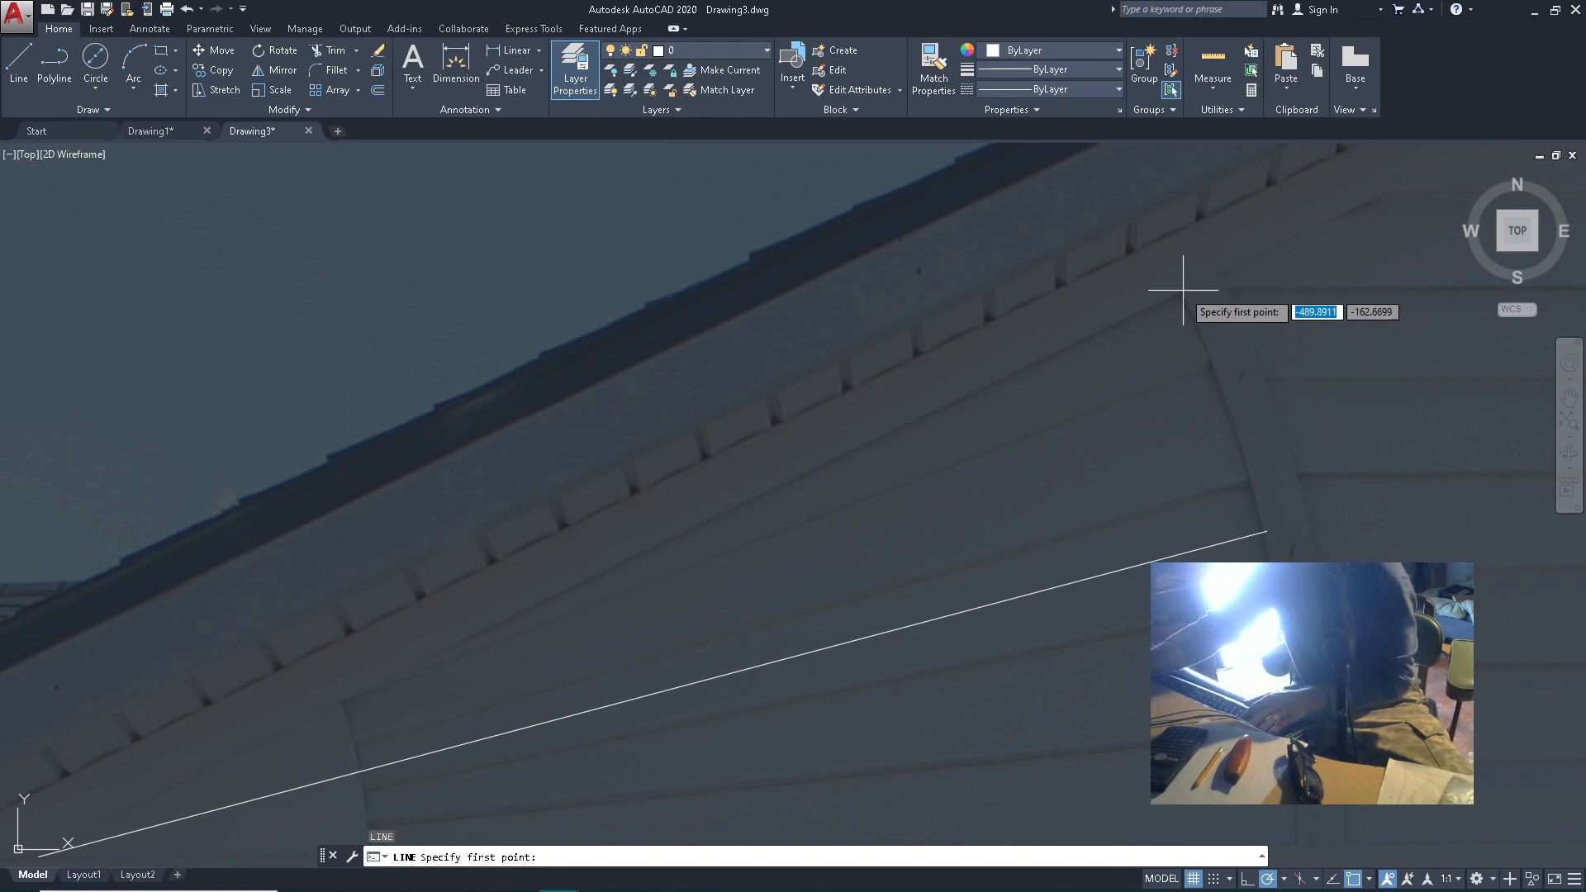
{"action": "left_click", "coordinate": [1180, 294]}
{"action": "scroll", "coordinate": [991, 549], "scroll_direction": "down", "scroll_amount": 3}
{"action": "scroll", "coordinate": [909, 561], "scroll_direction": "up", "scroll_amount": 6}
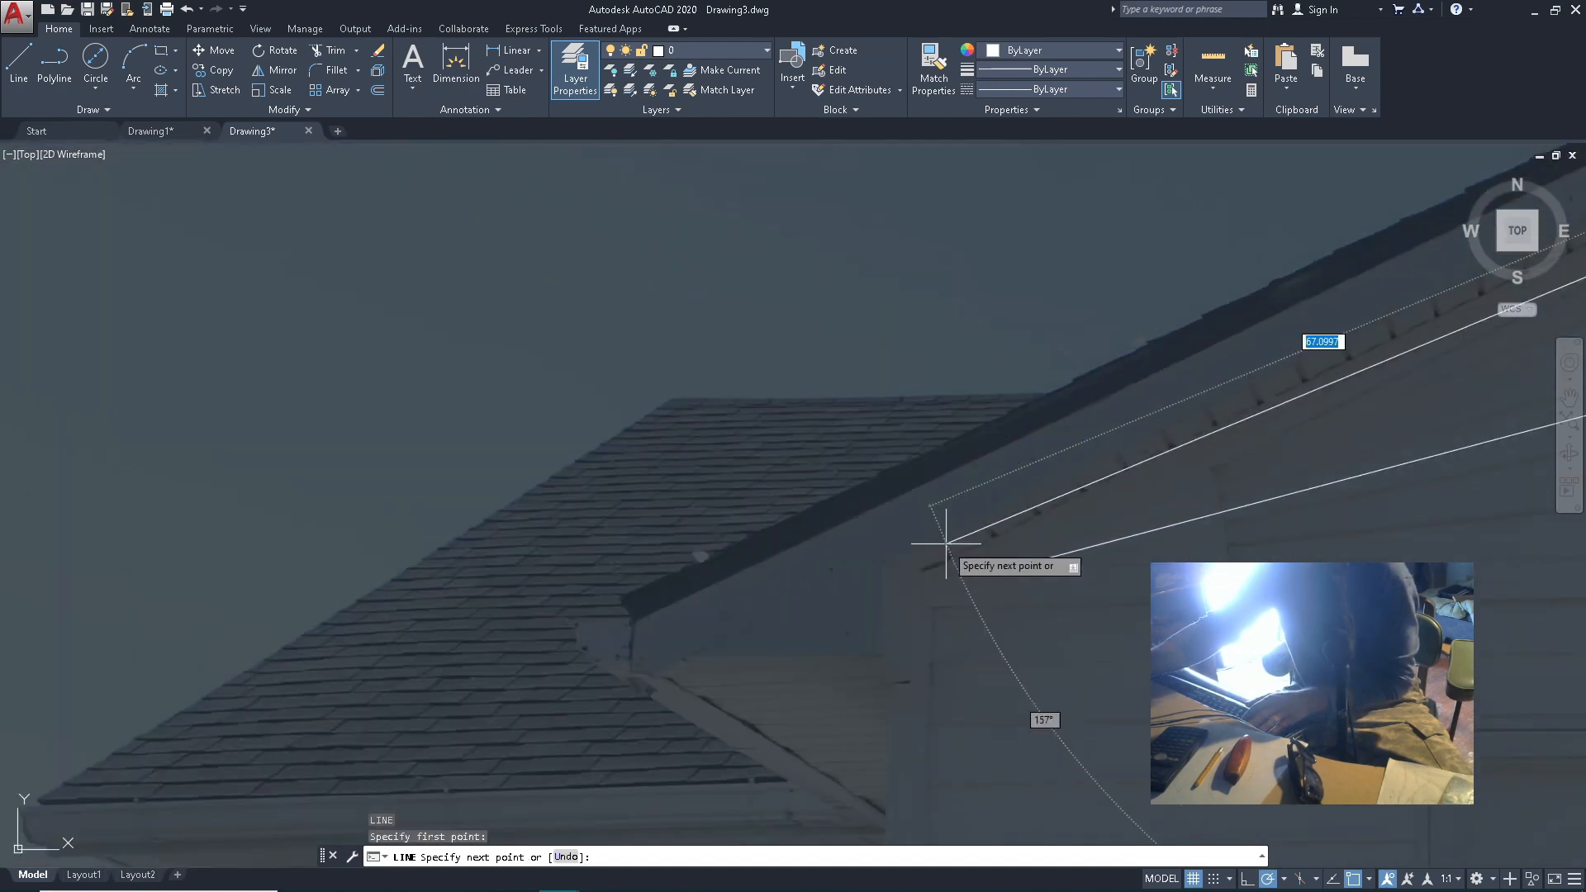
{"action": "scroll", "coordinate": [1003, 588], "scroll_direction": "down", "scroll_amount": 3}
{"action": "scroll", "coordinate": [1253, 596], "scroll_direction": "up", "scroll_amount": 2}
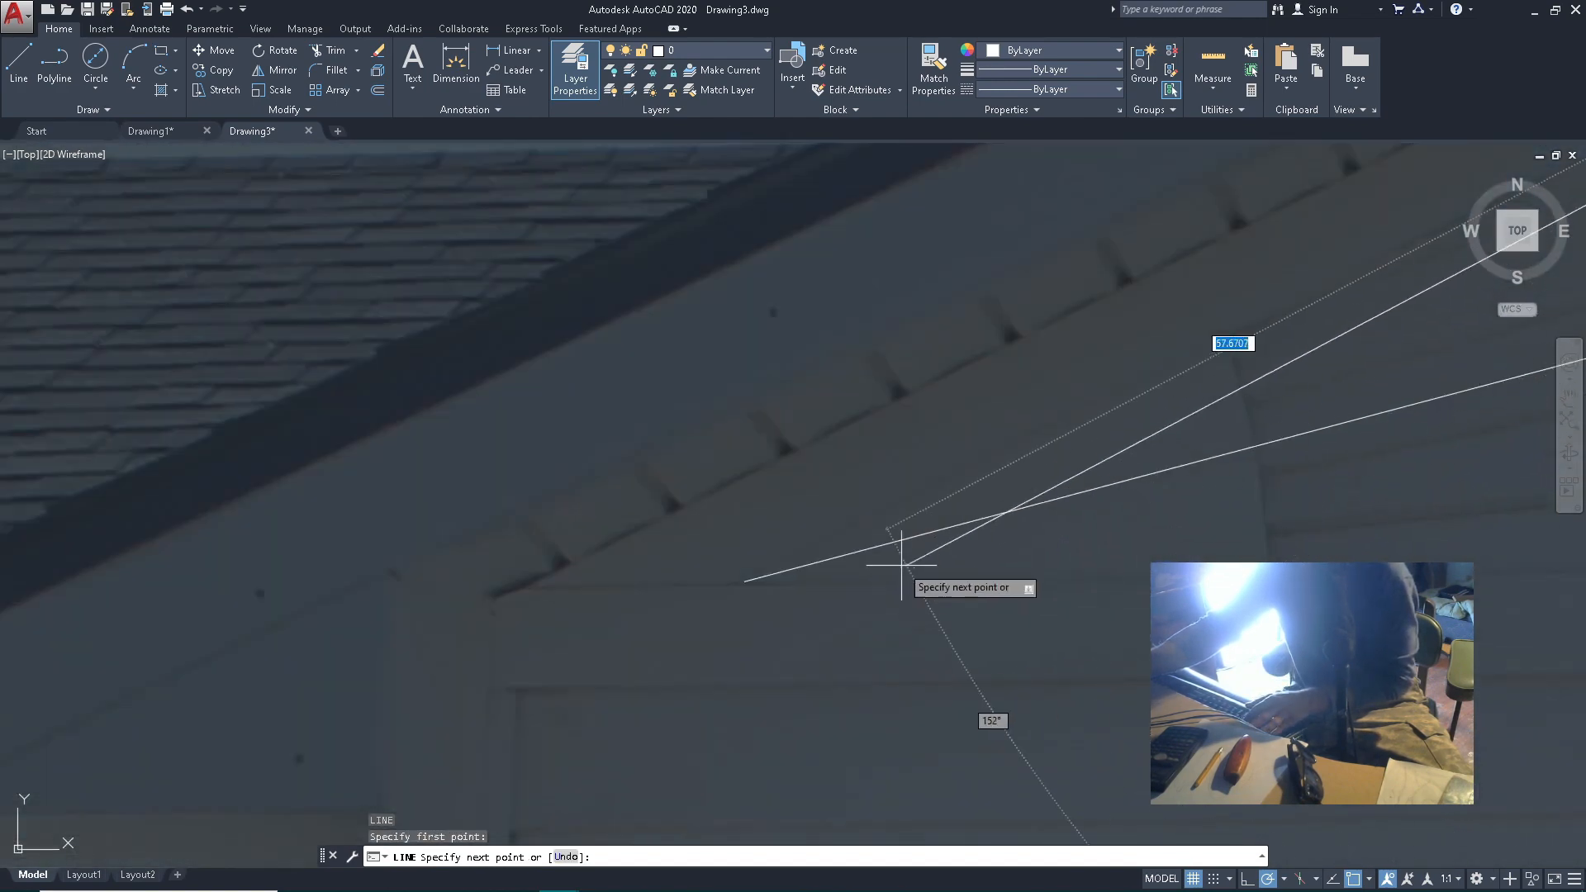
{"action": "left_click", "coordinate": [745, 581]}
{"action": "scroll", "coordinate": [549, 578], "scroll_direction": "down", "scroll_amount": 2}
{"action": "key", "text": "Escape"}
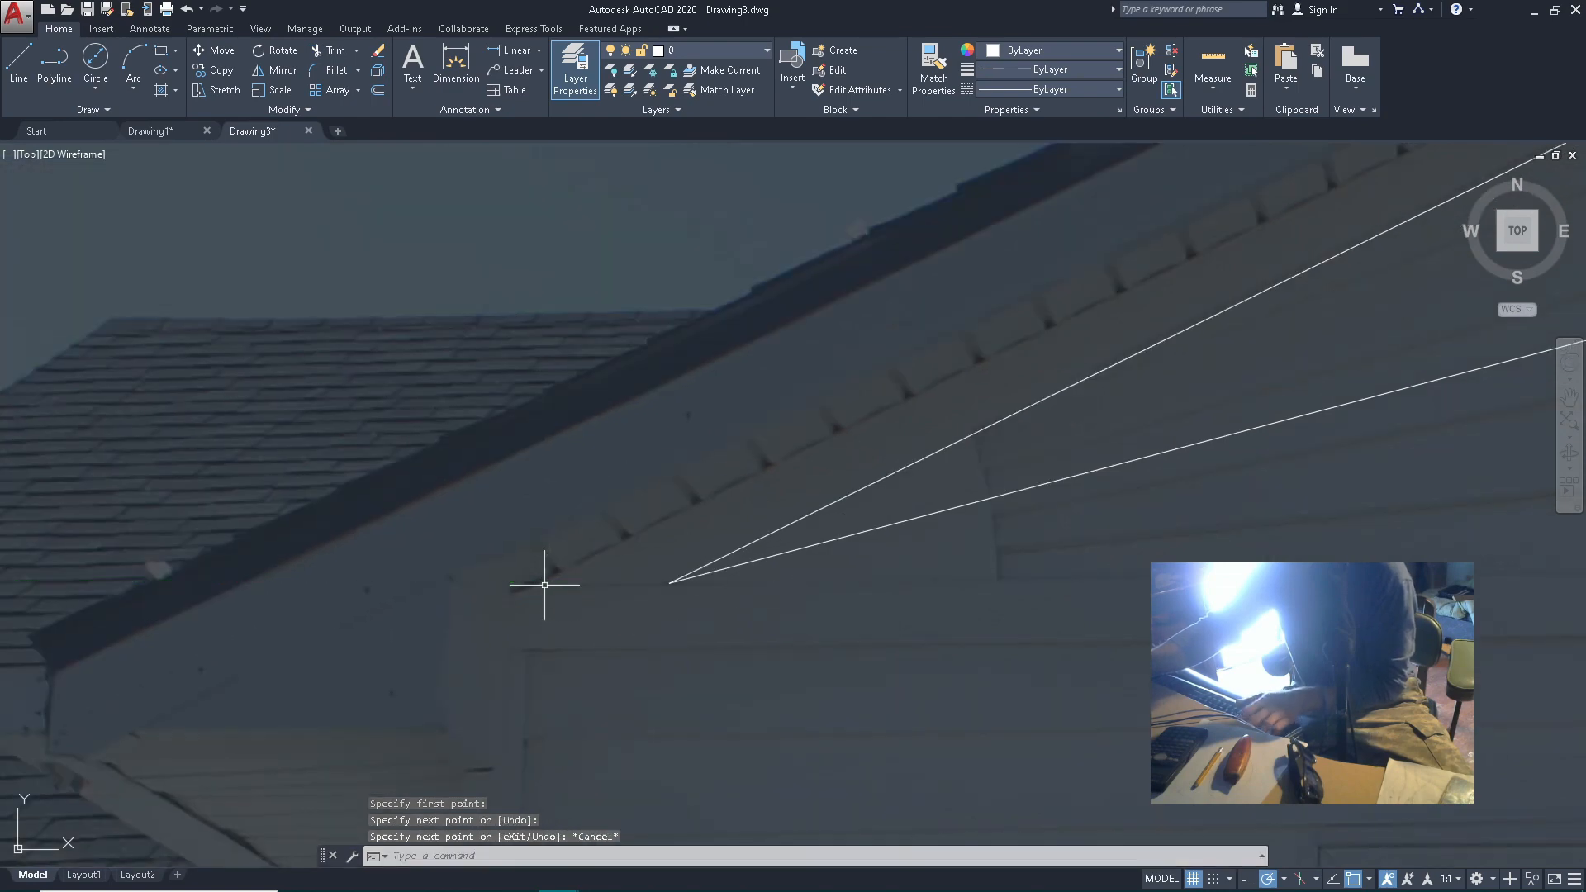
Draw a nearly horizontal line about 62 units long from the shared lower endpoint to the bottom of the curved trim
{"action": "scroll", "coordinate": [549, 578], "scroll_direction": "down", "scroll_amount": 4}
{"action": "scroll", "coordinate": [752, 579], "scroll_direction": "up", "scroll_amount": 4}
{"action": "type", "text": "L"}
{"action": "key", "text": "Return"}
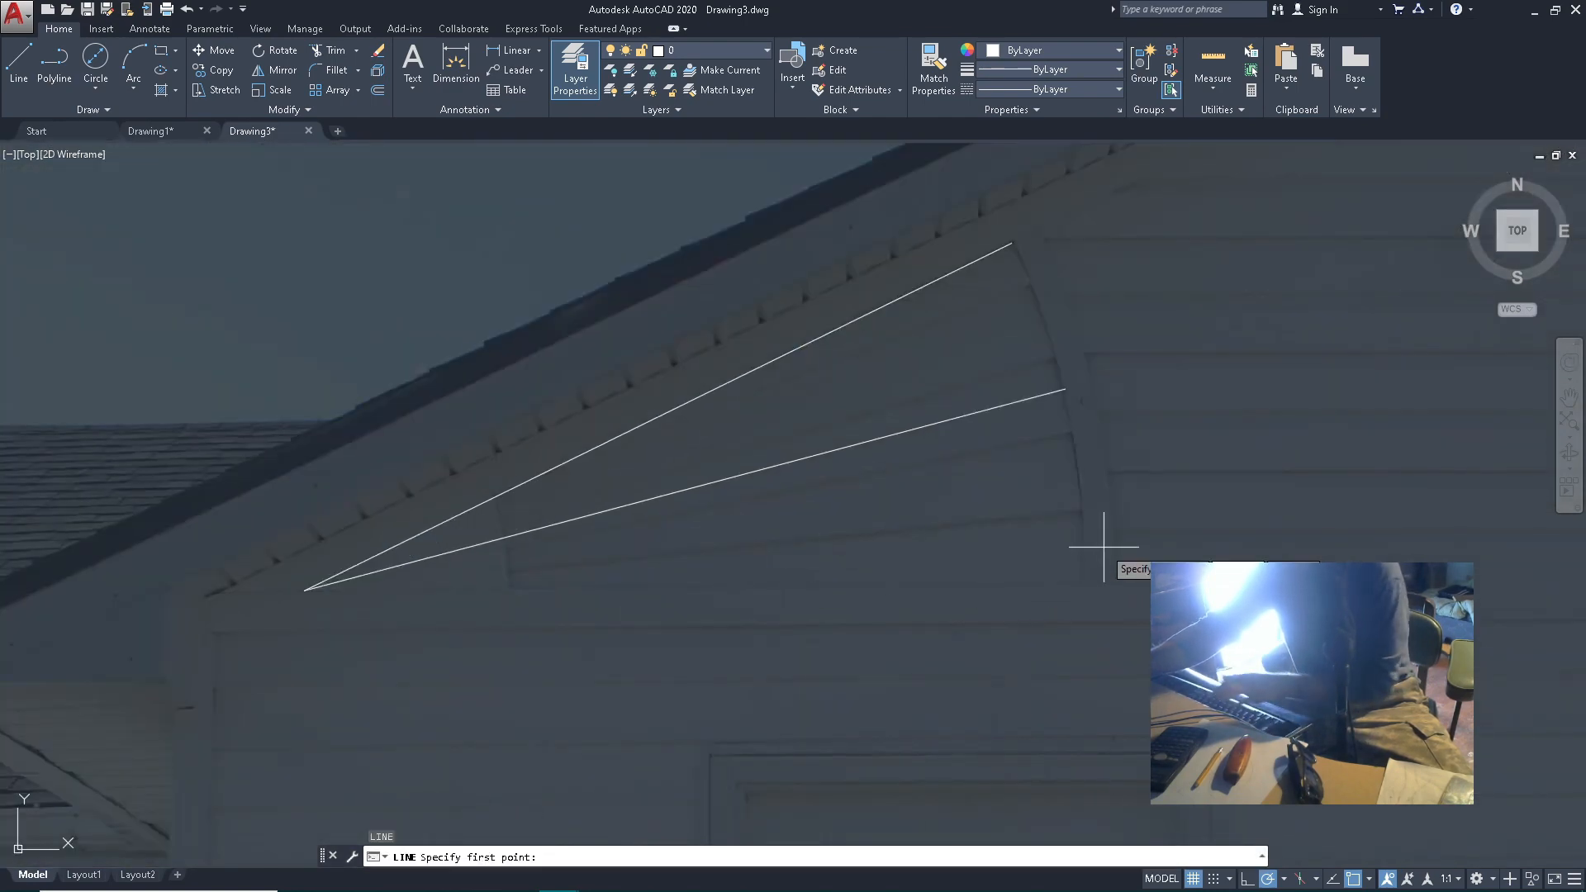
{"action": "scroll", "coordinate": [1016, 641], "scroll_direction": "up", "scroll_amount": 2}
{"action": "scroll", "coordinate": [637, 632], "scroll_direction": "down", "scroll_amount": 4}
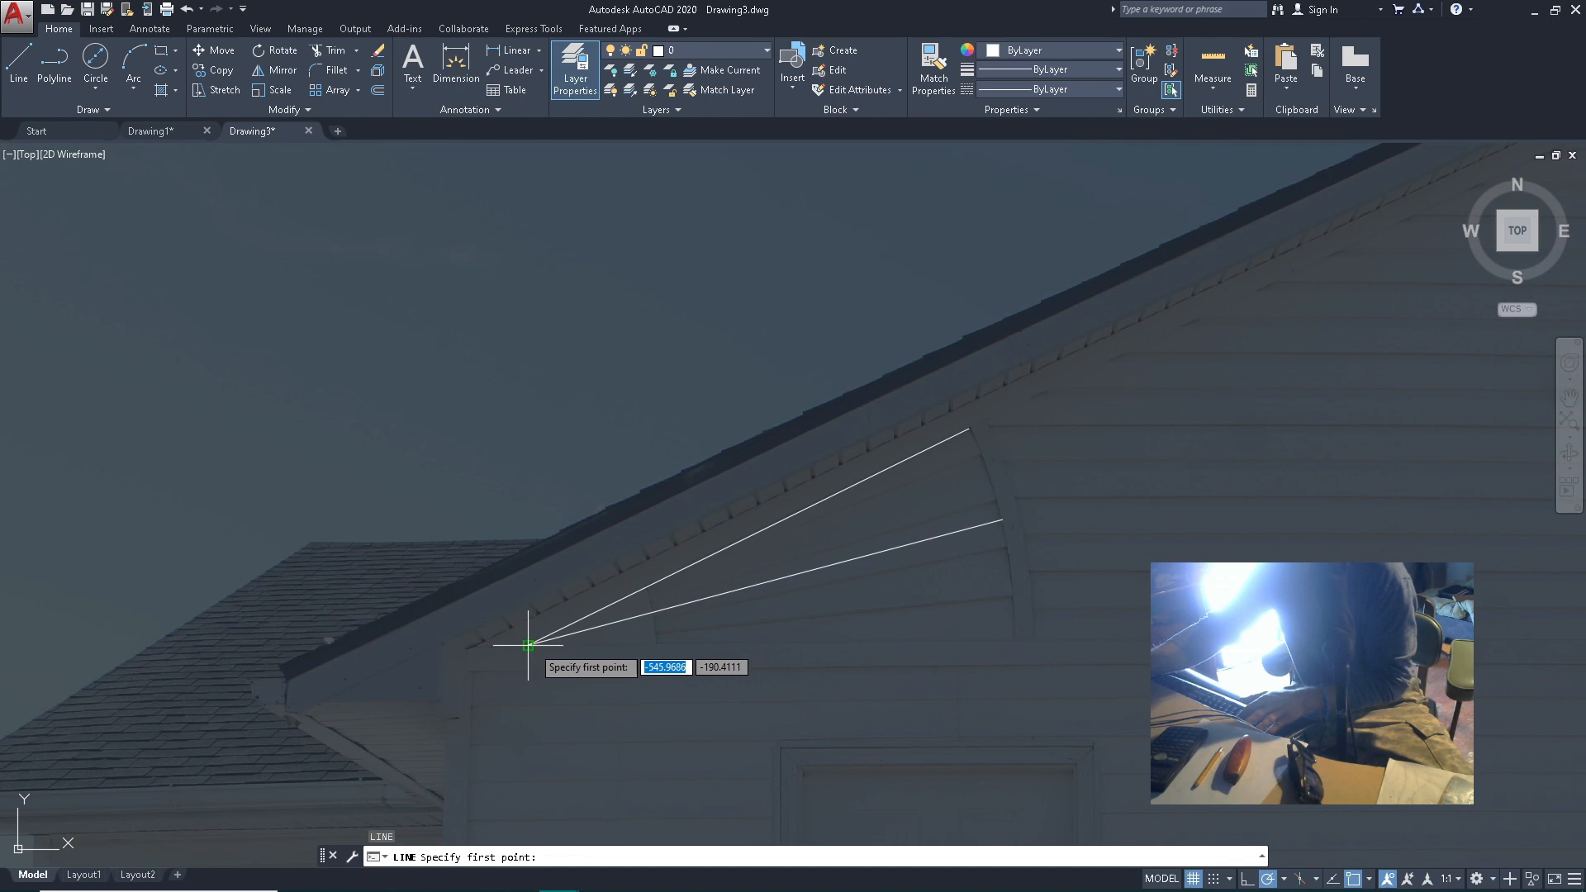
{"action": "left_click", "coordinate": [528, 645]}
{"action": "scroll", "coordinate": [1024, 640], "scroll_direction": "up", "scroll_amount": 4}
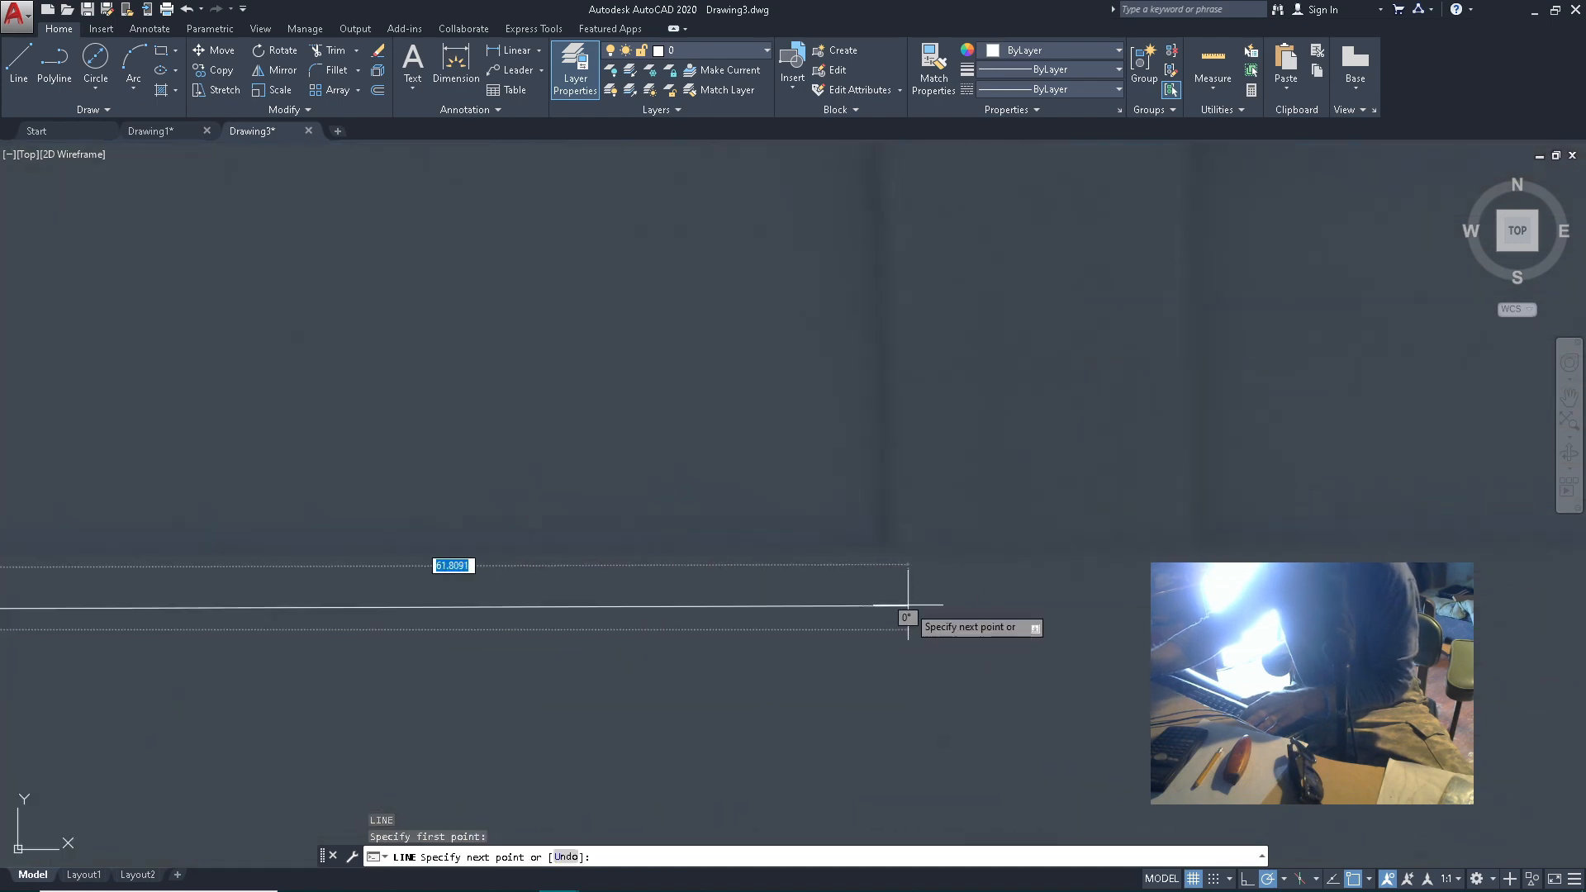
{"action": "left_click", "coordinate": [867, 538]}
{"action": "key", "text": "Escape"}
{"action": "scroll", "coordinate": [1053, 685], "scroll_direction": "down", "scroll_amount": 2}
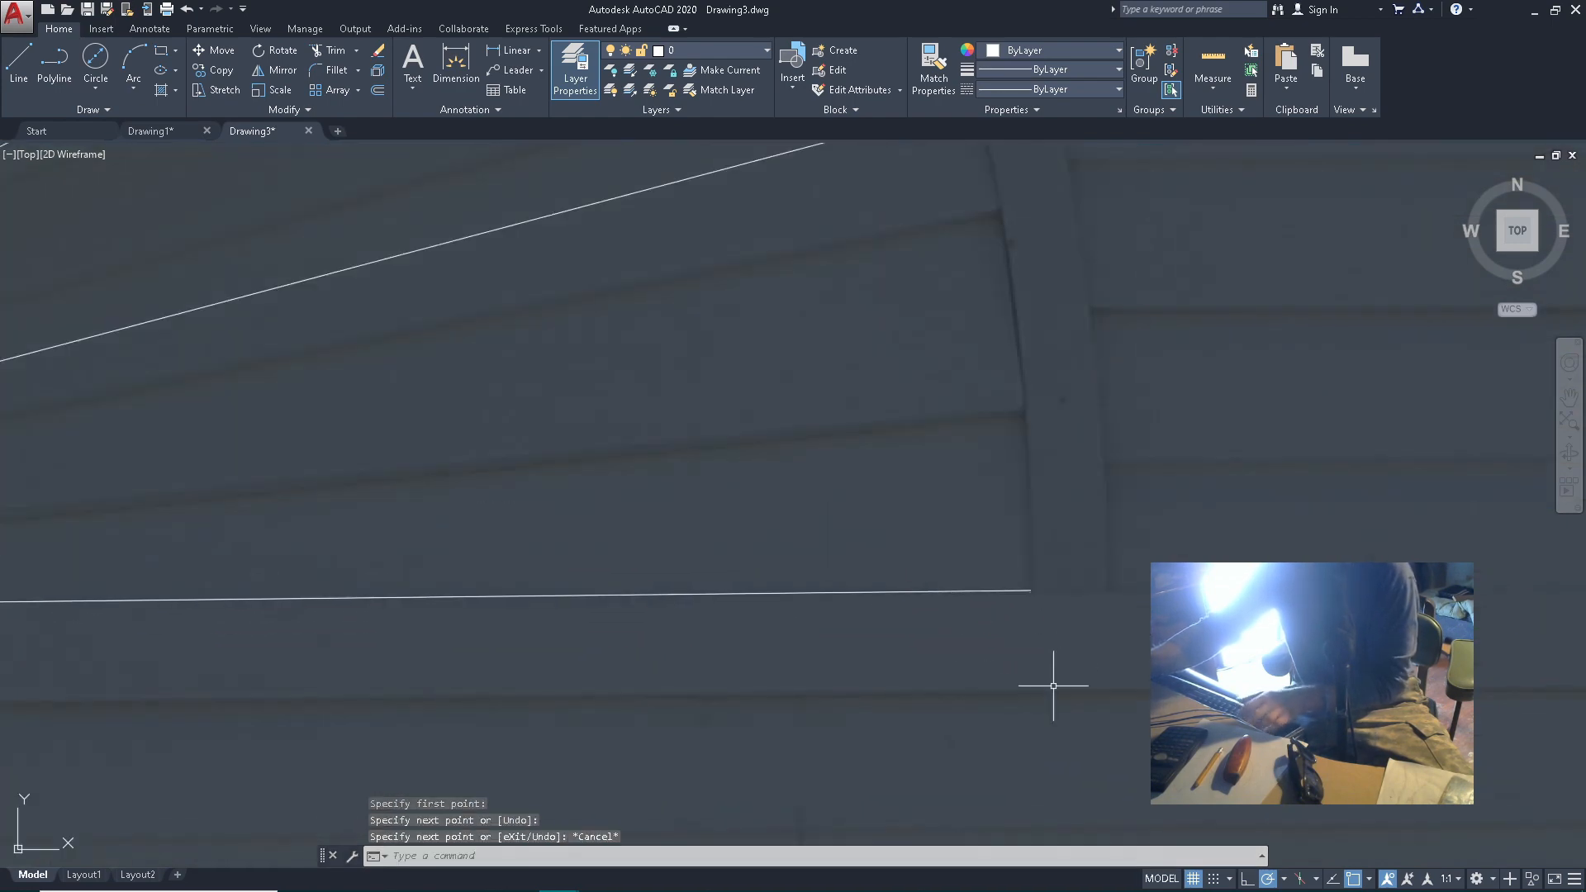
Delete the middle sloped line, keeping the upper and lower lines
{"action": "scroll", "coordinate": [1024, 656], "scroll_direction": "down", "scroll_amount": 5}
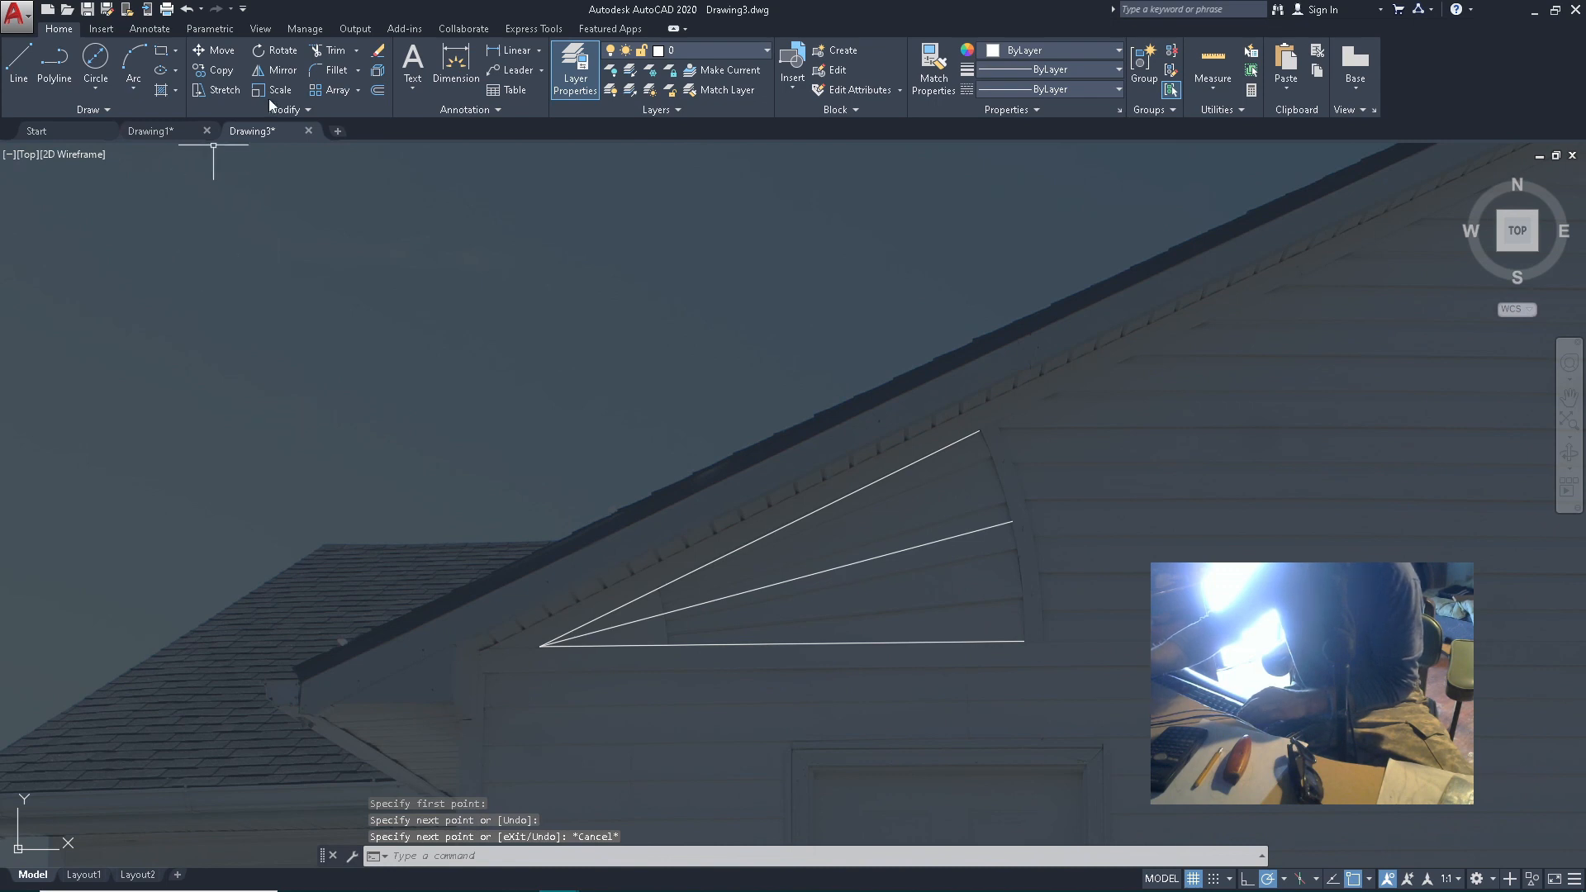
{"action": "left_click", "coordinate": [1008, 609]}
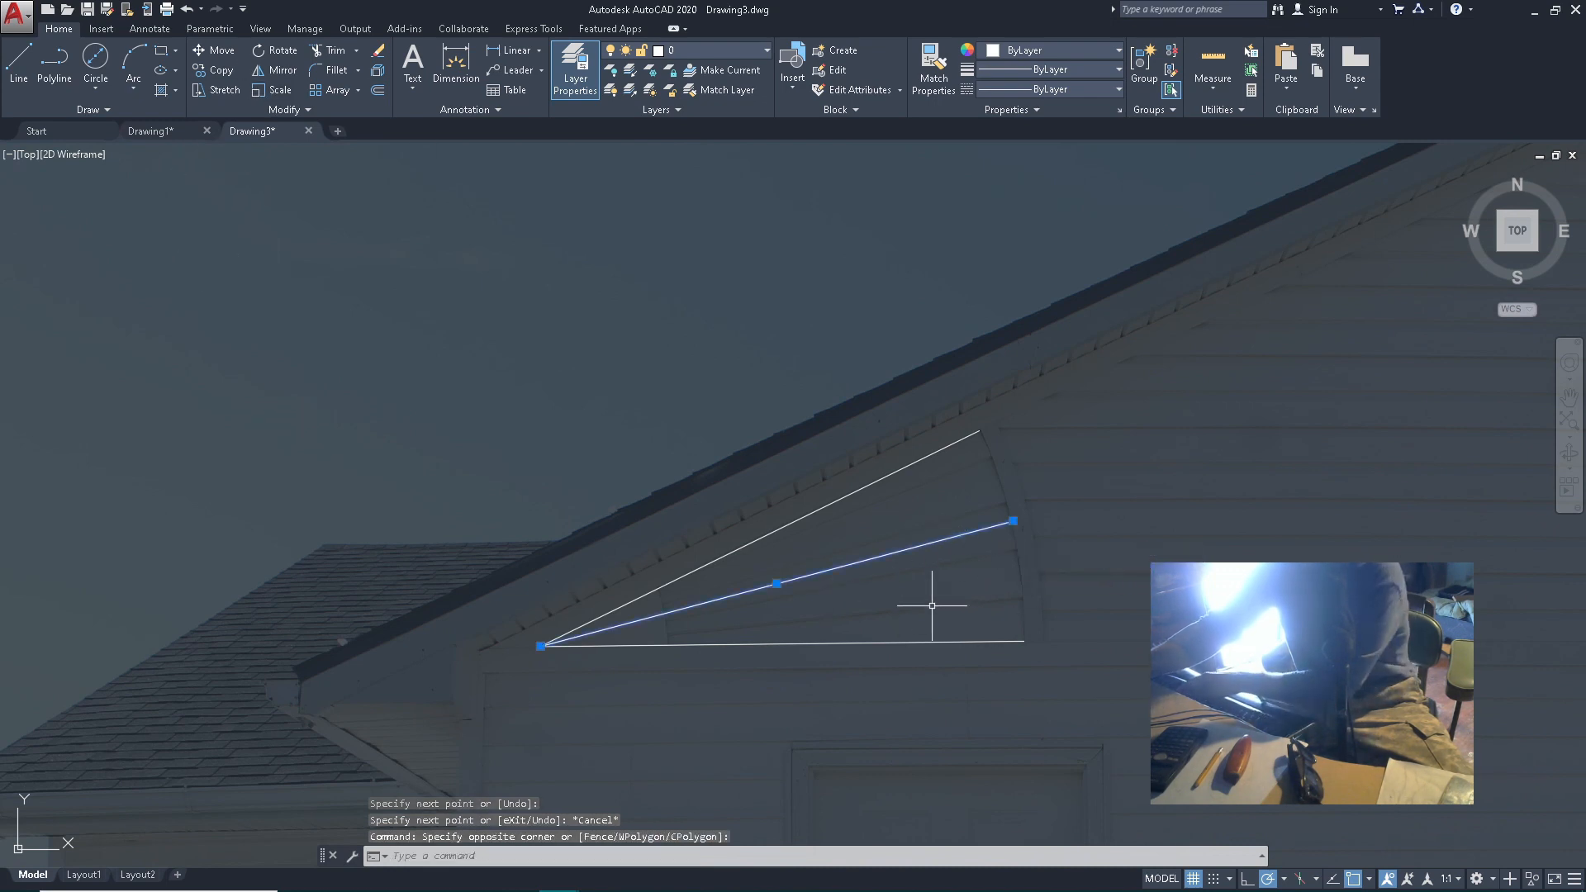
{"action": "key", "text": "Delete"}
Draw a Start, Center, End arc from the lower line's outer end, centered on the lines' shared endpoint, up to the upper line's end
{"action": "scroll", "coordinate": [743, 562], "scroll_direction": "up", "scroll_amount": 2}
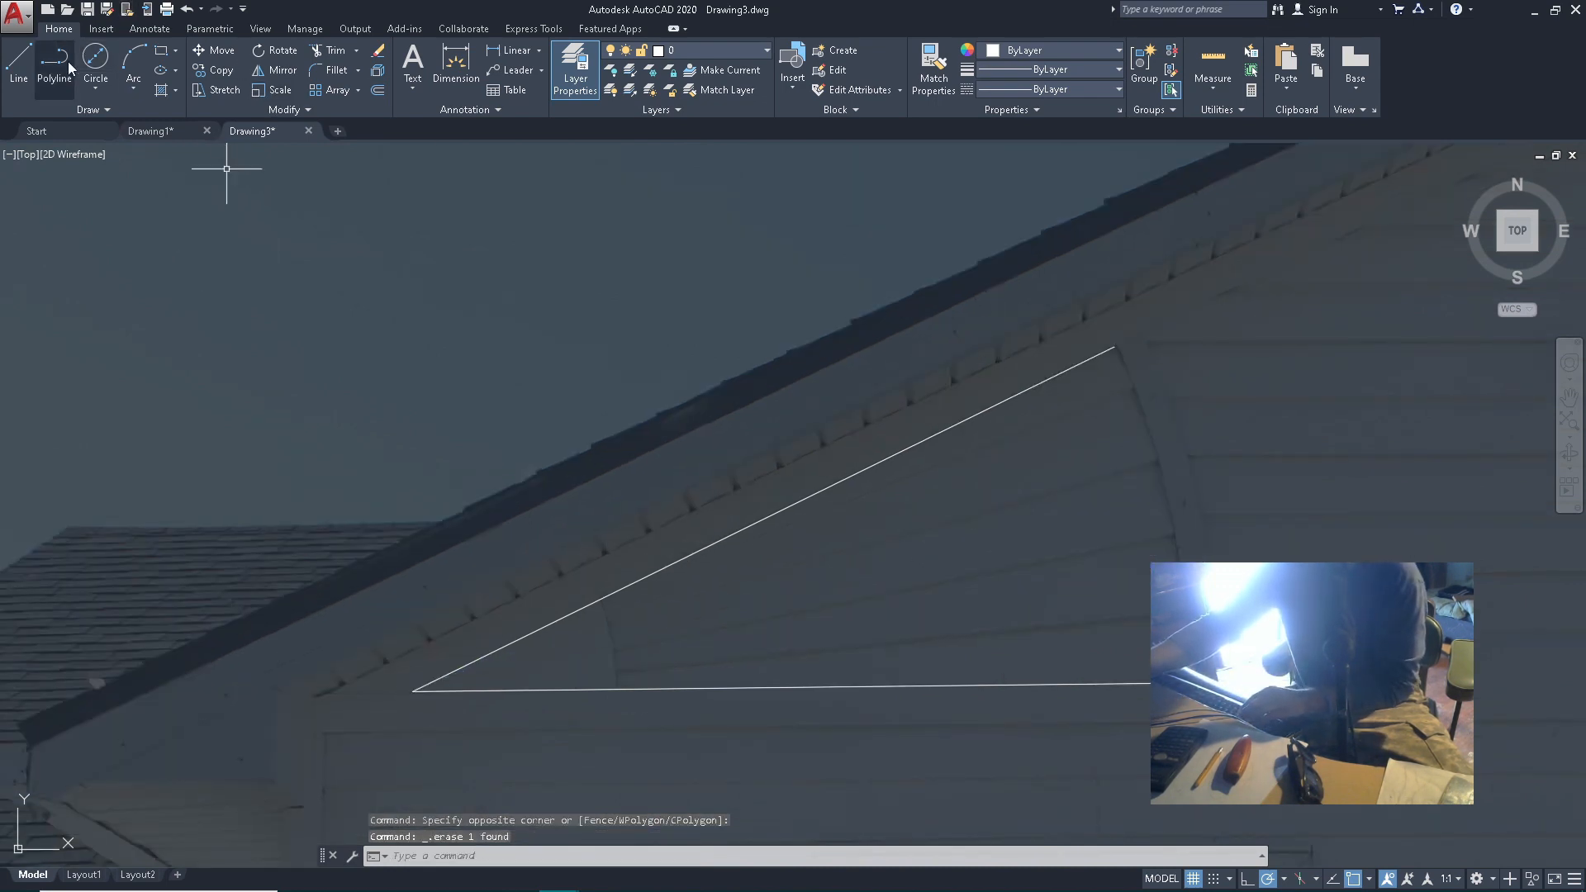
{"action": "left_click", "coordinate": [98, 87]}
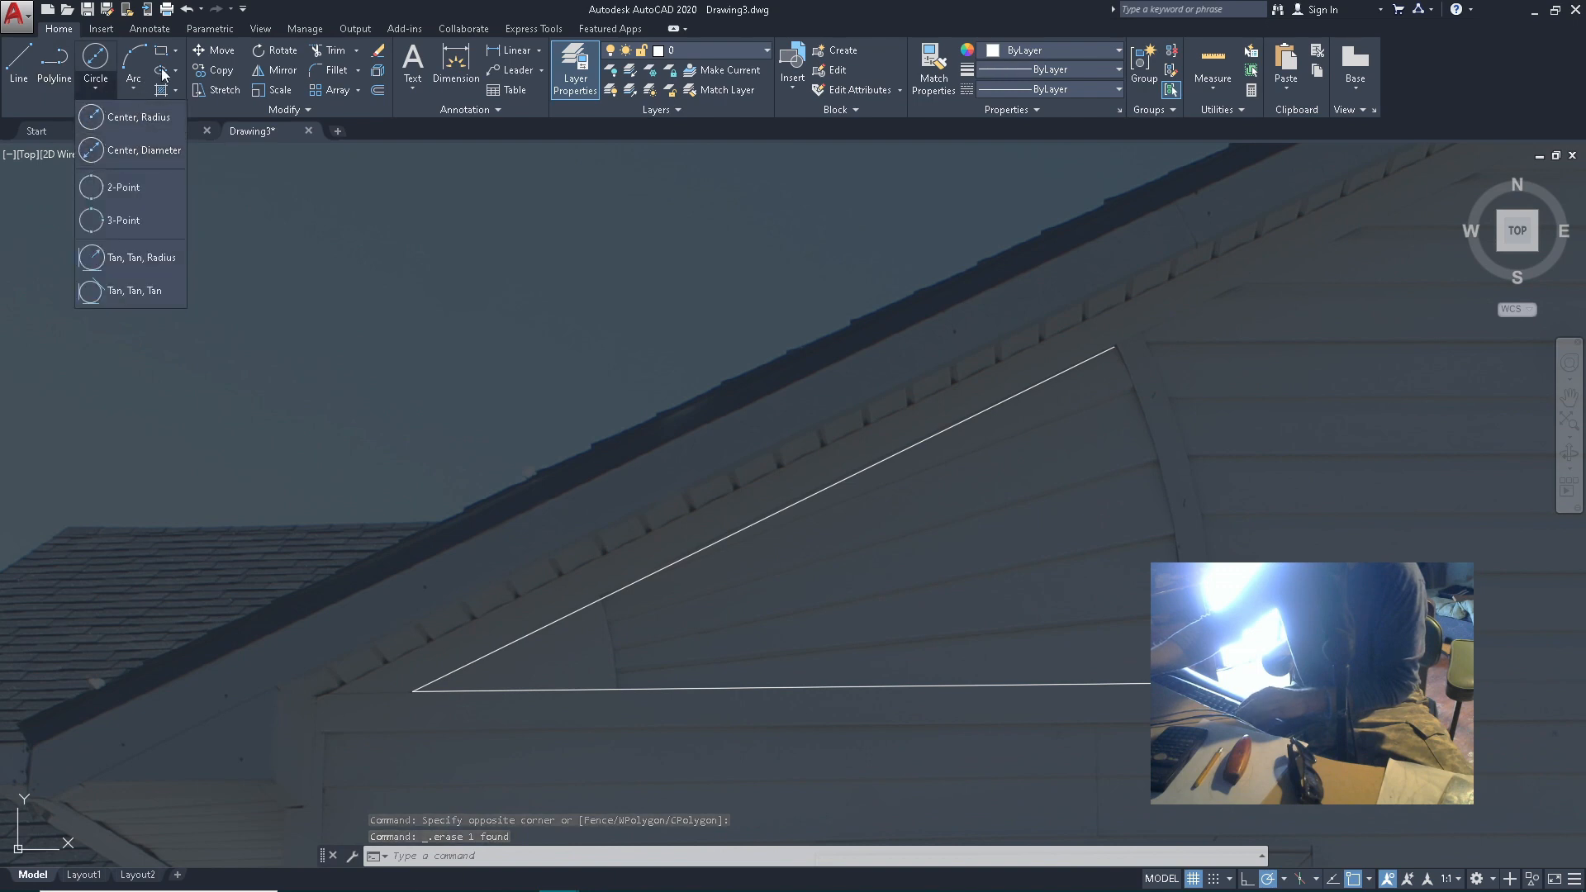
{"action": "left_click", "coordinate": [142, 63]}
{"action": "left_click", "coordinate": [134, 82]}
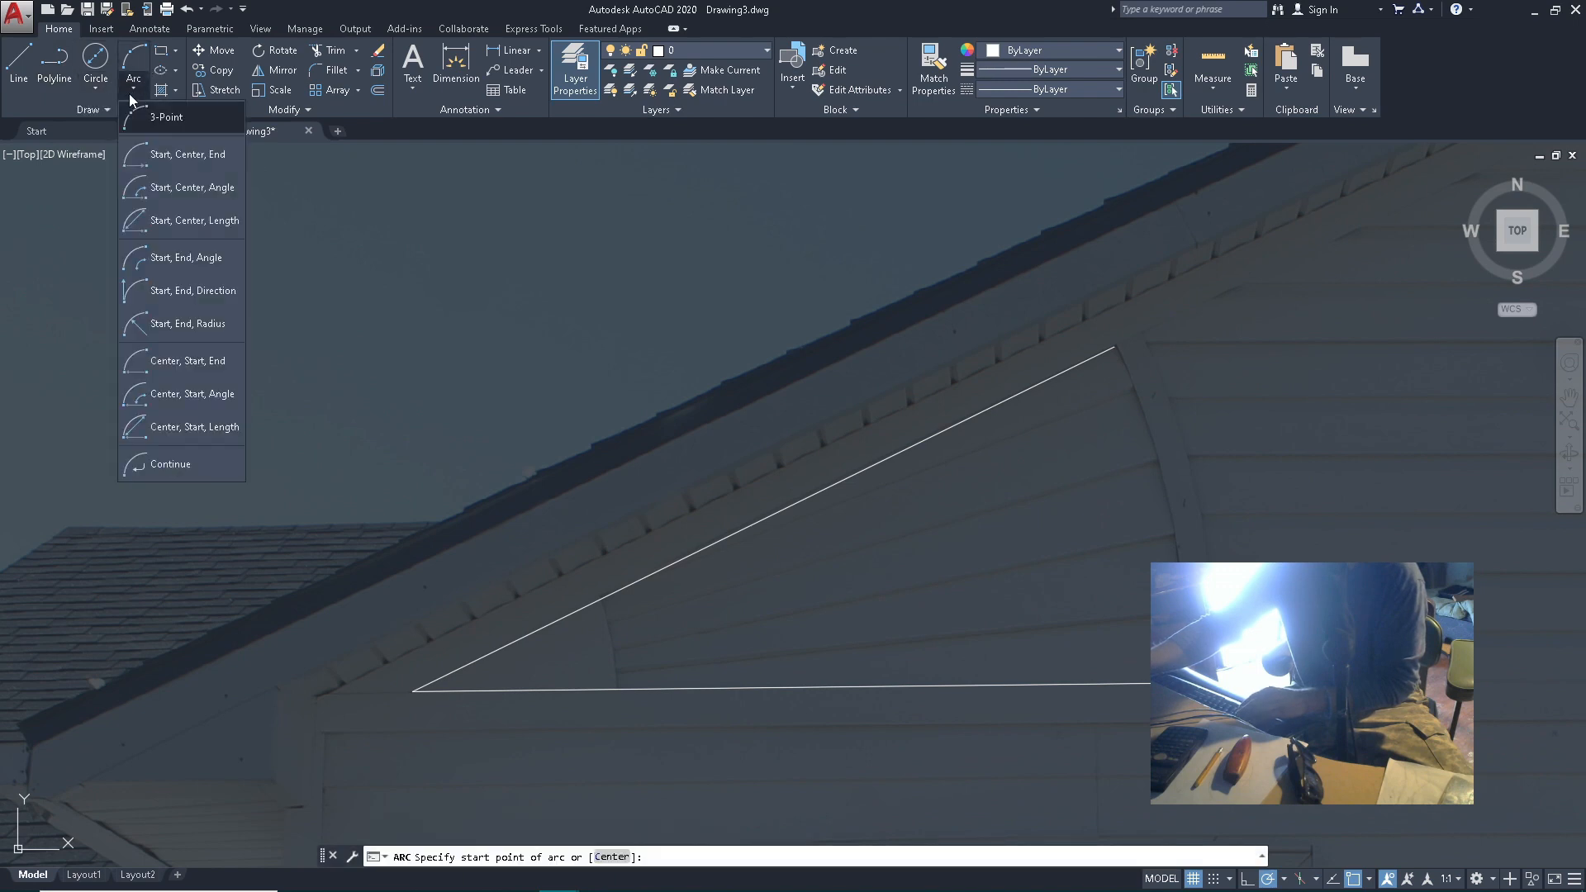
{"action": "left_click", "coordinate": [216, 164]}
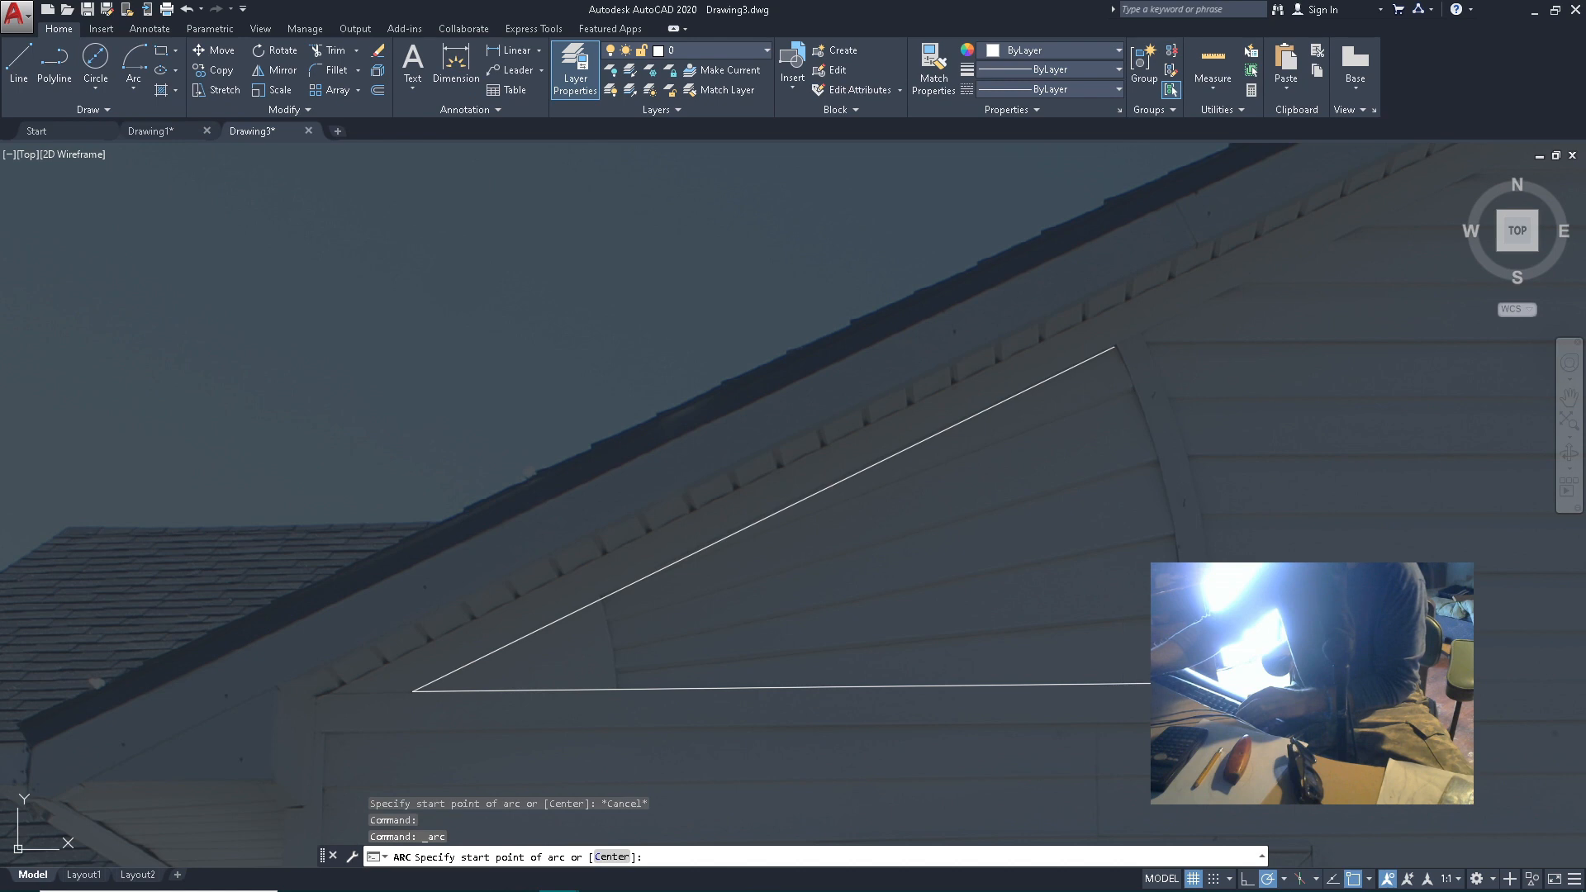
{"action": "left_click", "coordinate": [1186, 683]}
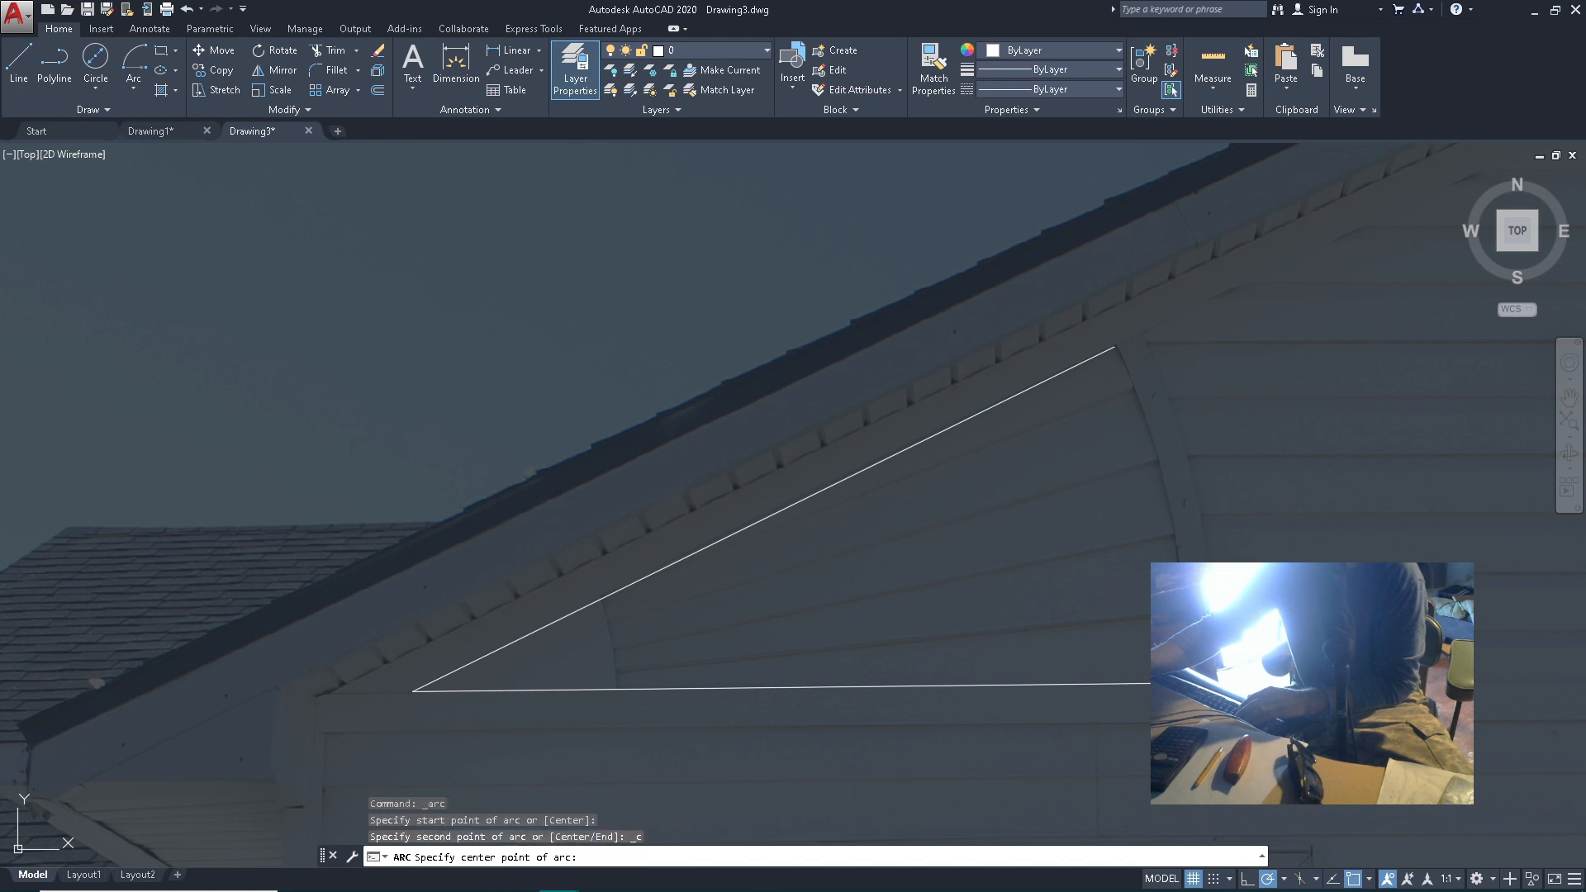
{"action": "left_click", "coordinate": [413, 690]}
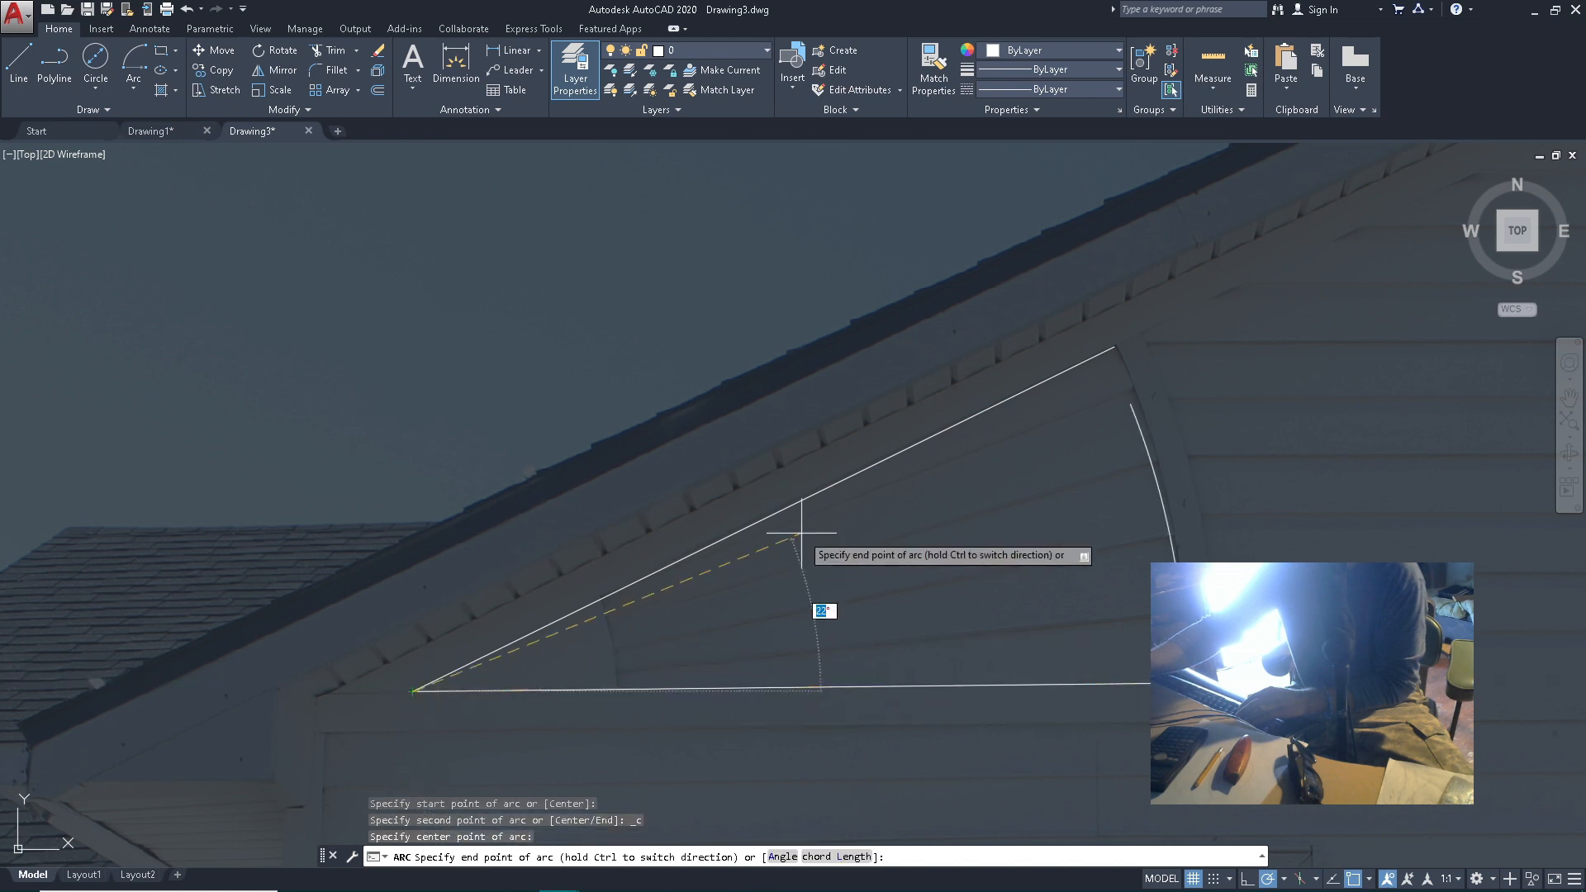
{"action": "left_click", "coordinate": [1115, 345]}
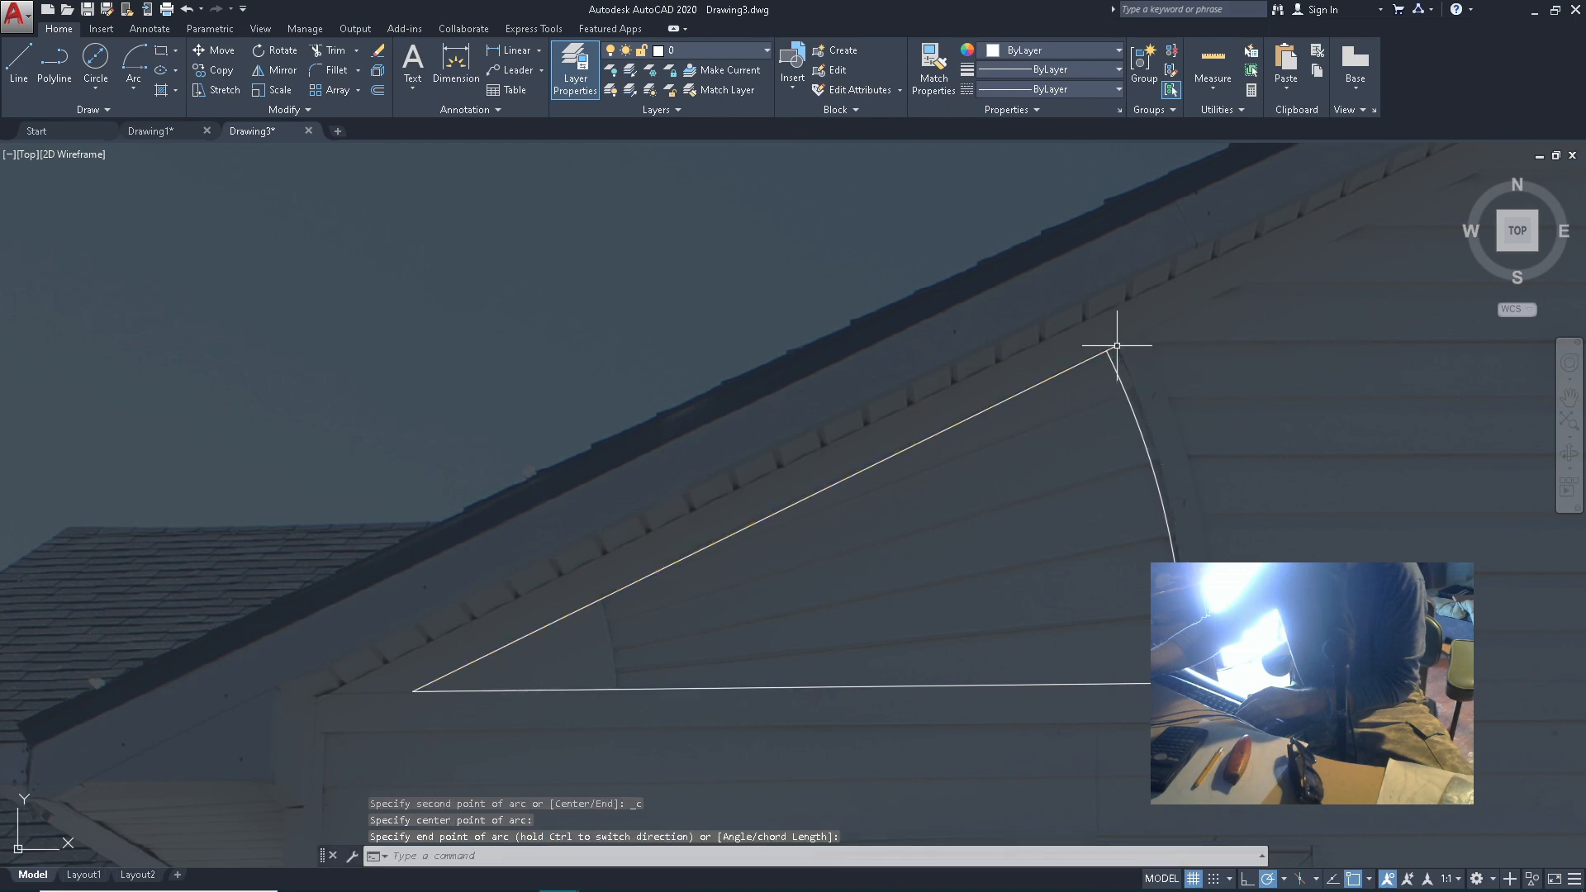
Stretch the arc's upper endpoint onto the outer end of the upper line
{"action": "scroll", "coordinate": [1182, 444], "scroll_direction": "up", "scroll_amount": 5}
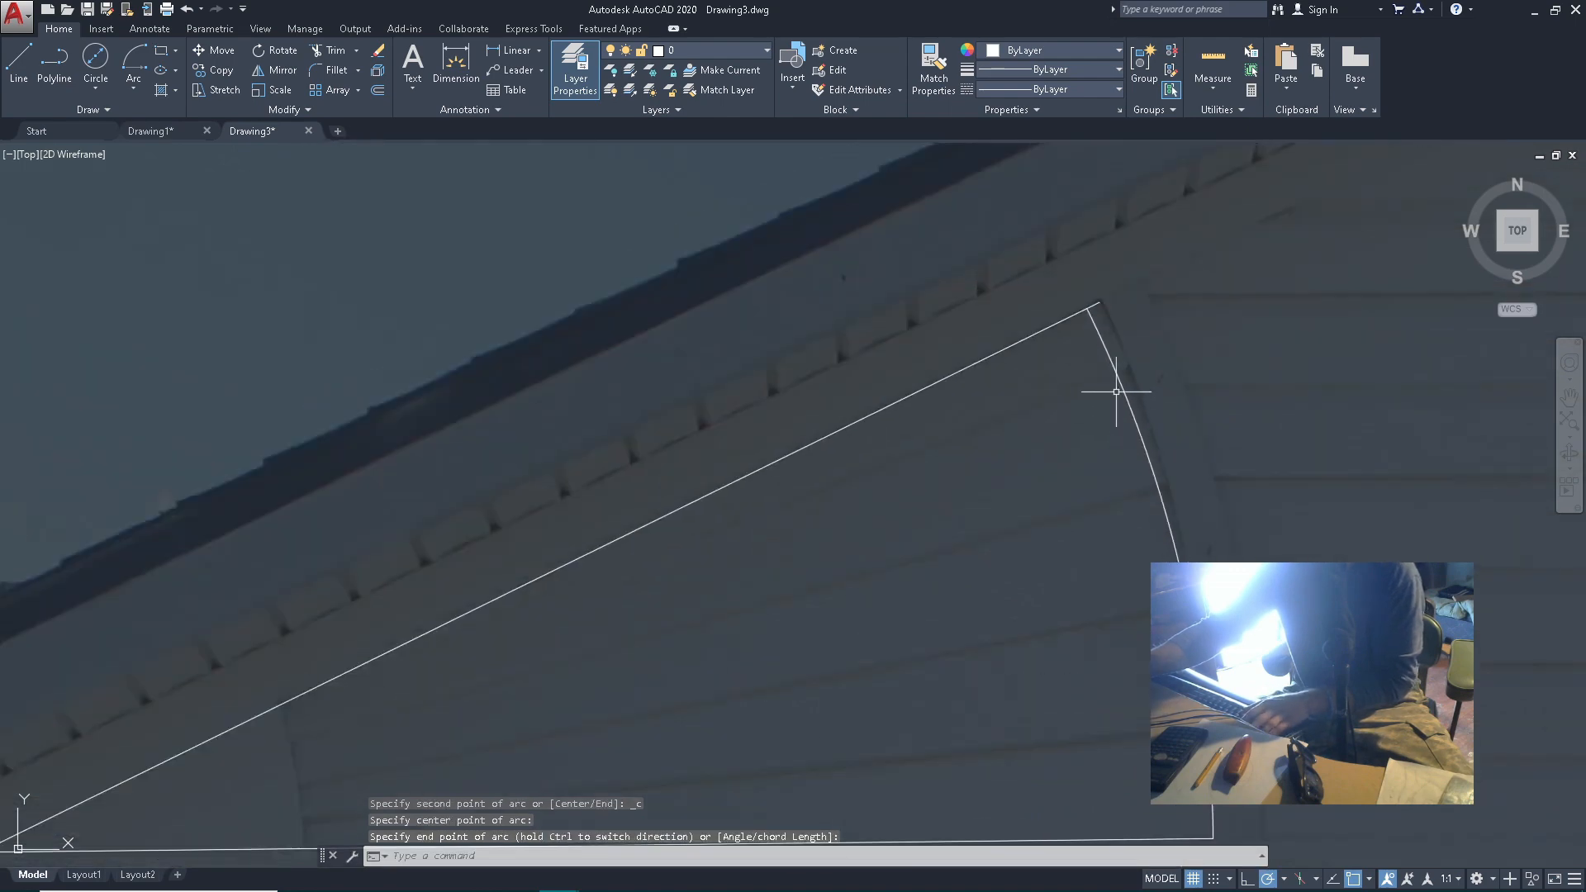
{"action": "scroll", "coordinate": [1096, 308], "scroll_direction": "up", "scroll_amount": 2}
{"action": "scroll", "coordinate": [1098, 272], "scroll_direction": "down", "scroll_amount": 3}
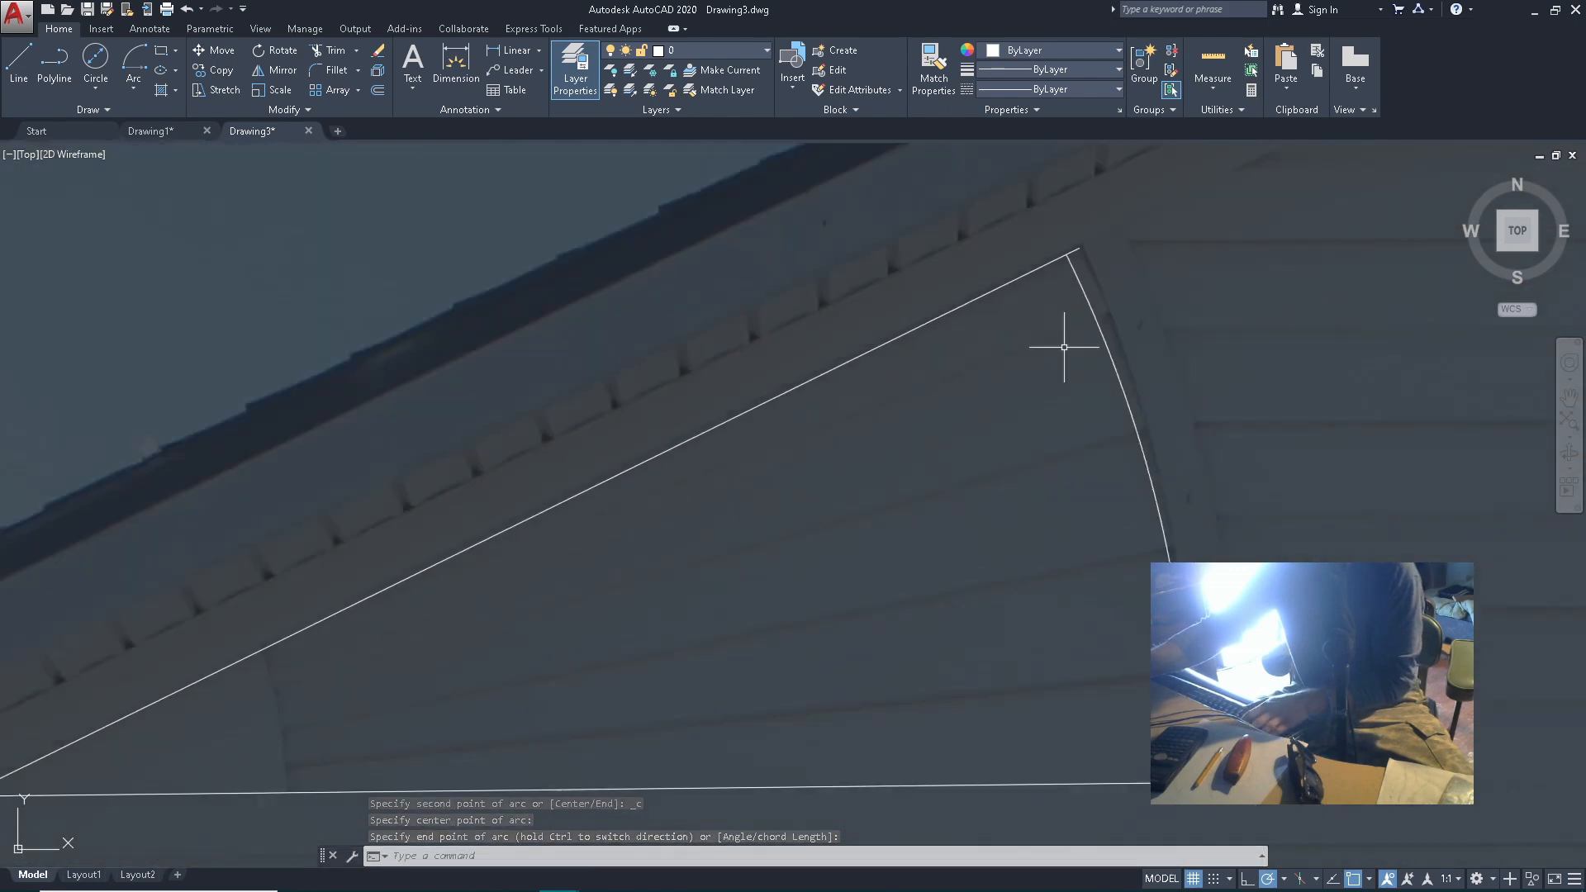
{"action": "left_click", "coordinate": [1082, 407]}
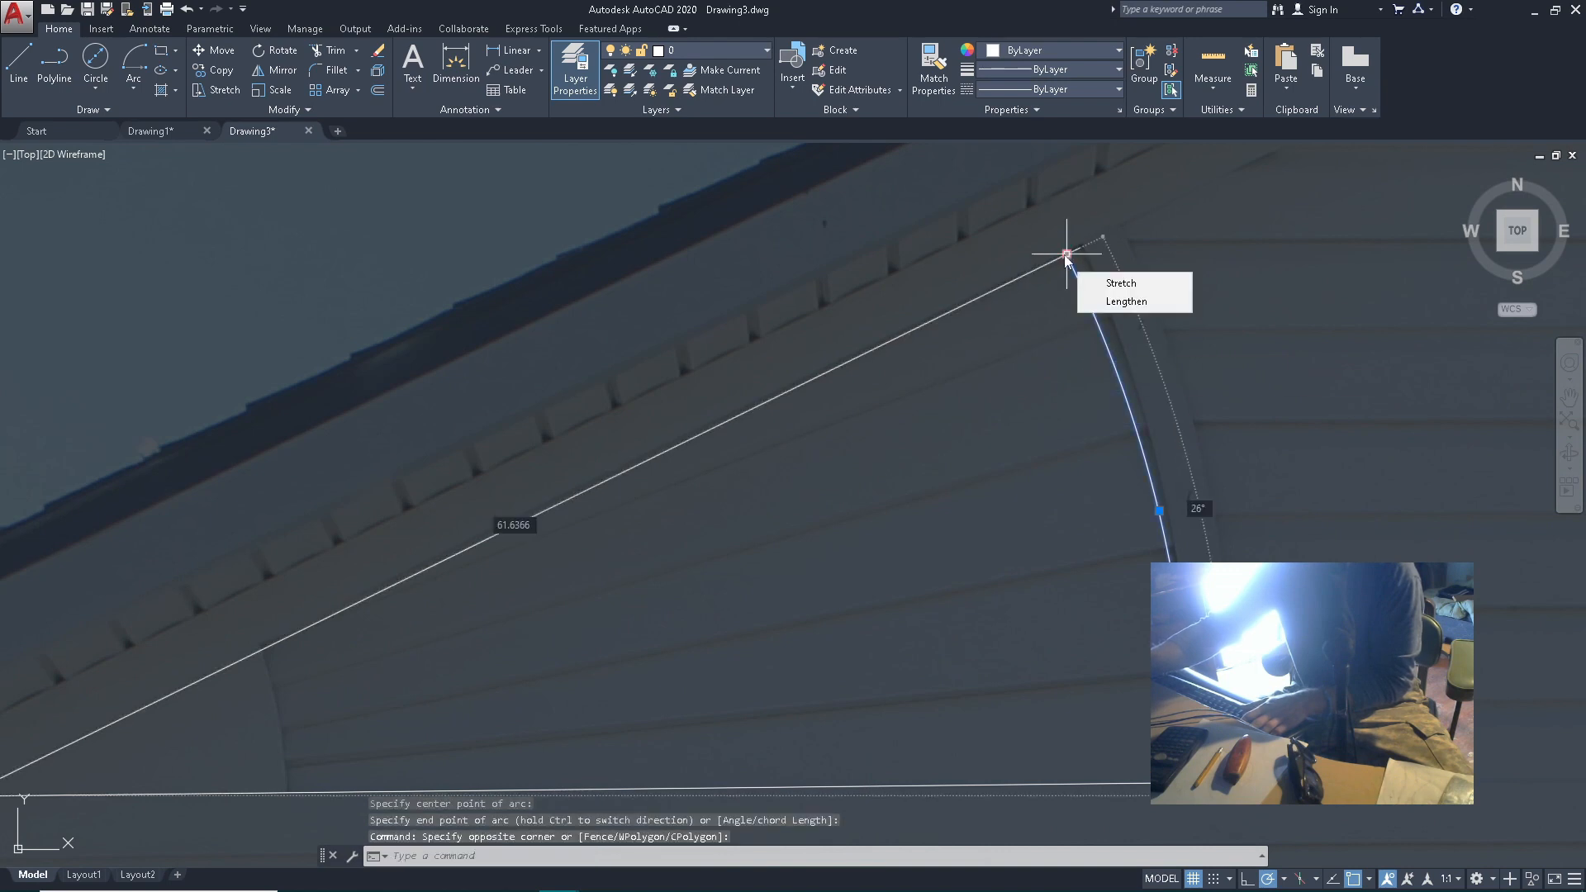
{"action": "left_click", "coordinate": [1066, 254]}
{"action": "left_click", "coordinate": [1079, 247]}
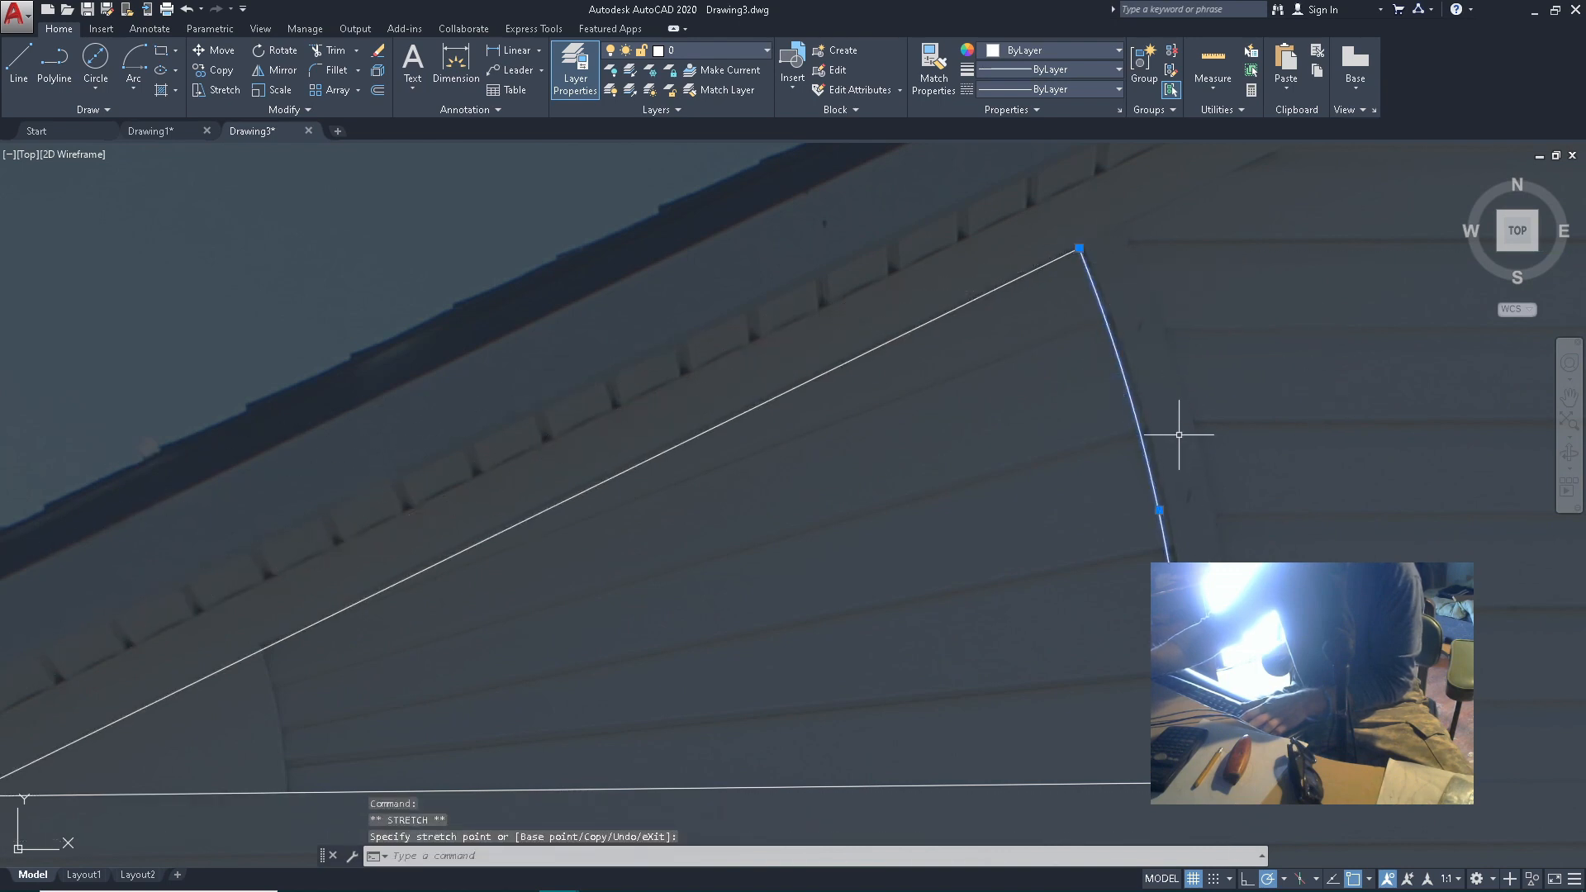
Stretch the arc's midpoint slightly outward to match the curved edge of the trim
{"action": "scroll", "coordinate": [1247, 468], "scroll_direction": "down", "scroll_amount": 3}
{"action": "scroll", "coordinate": [1310, 460], "scroll_direction": "up", "scroll_amount": 5}
{"action": "scroll", "coordinate": [972, 413], "scroll_direction": "down", "scroll_amount": 4}
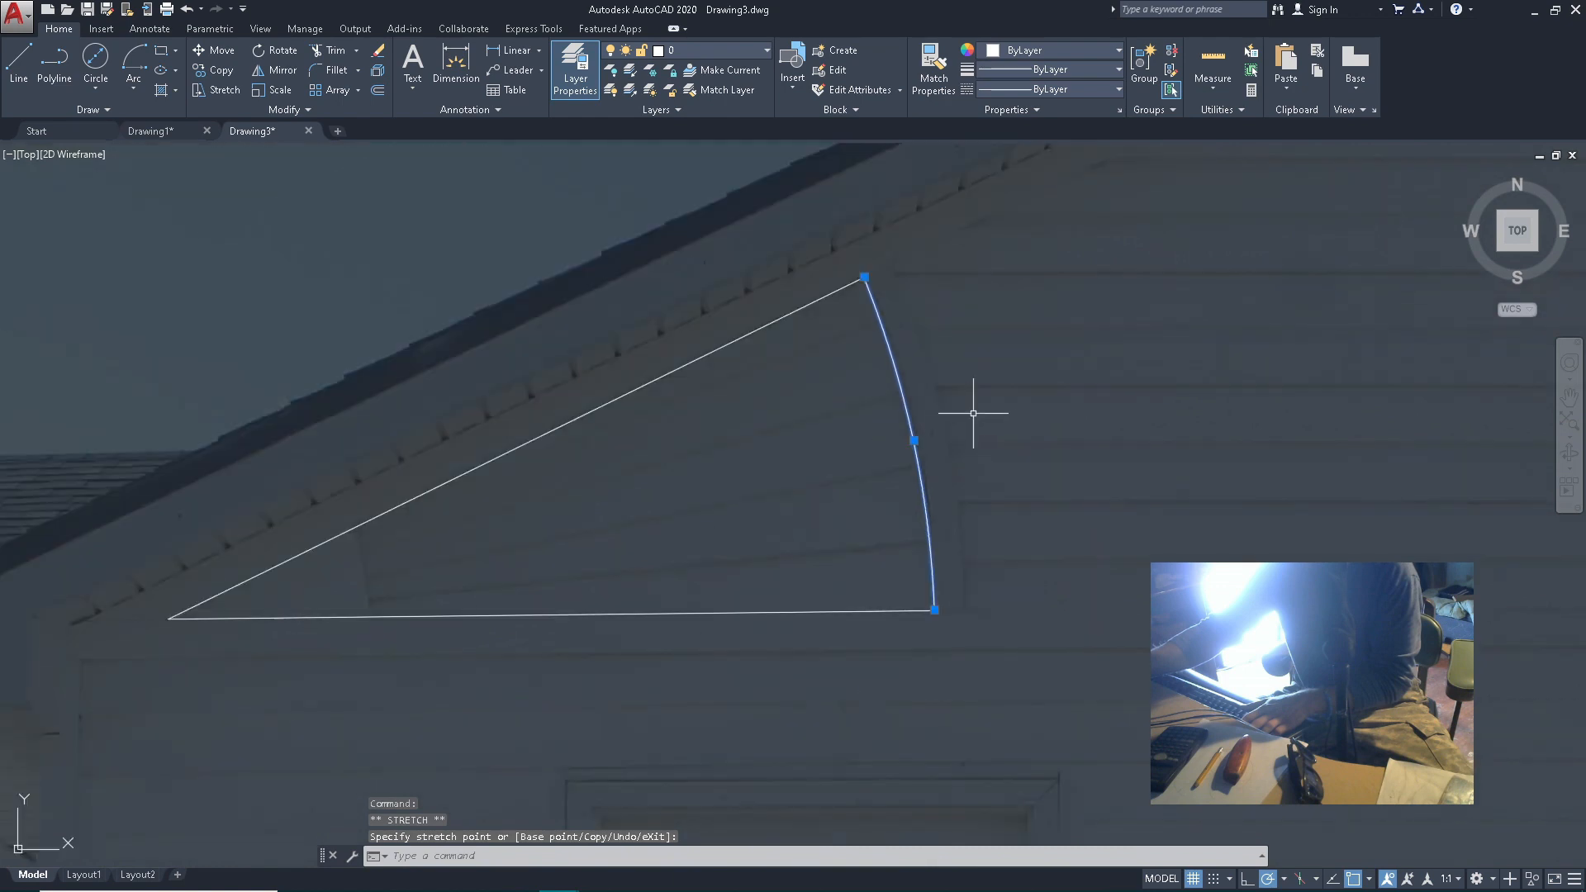
{"action": "left_click", "coordinate": [913, 440]}
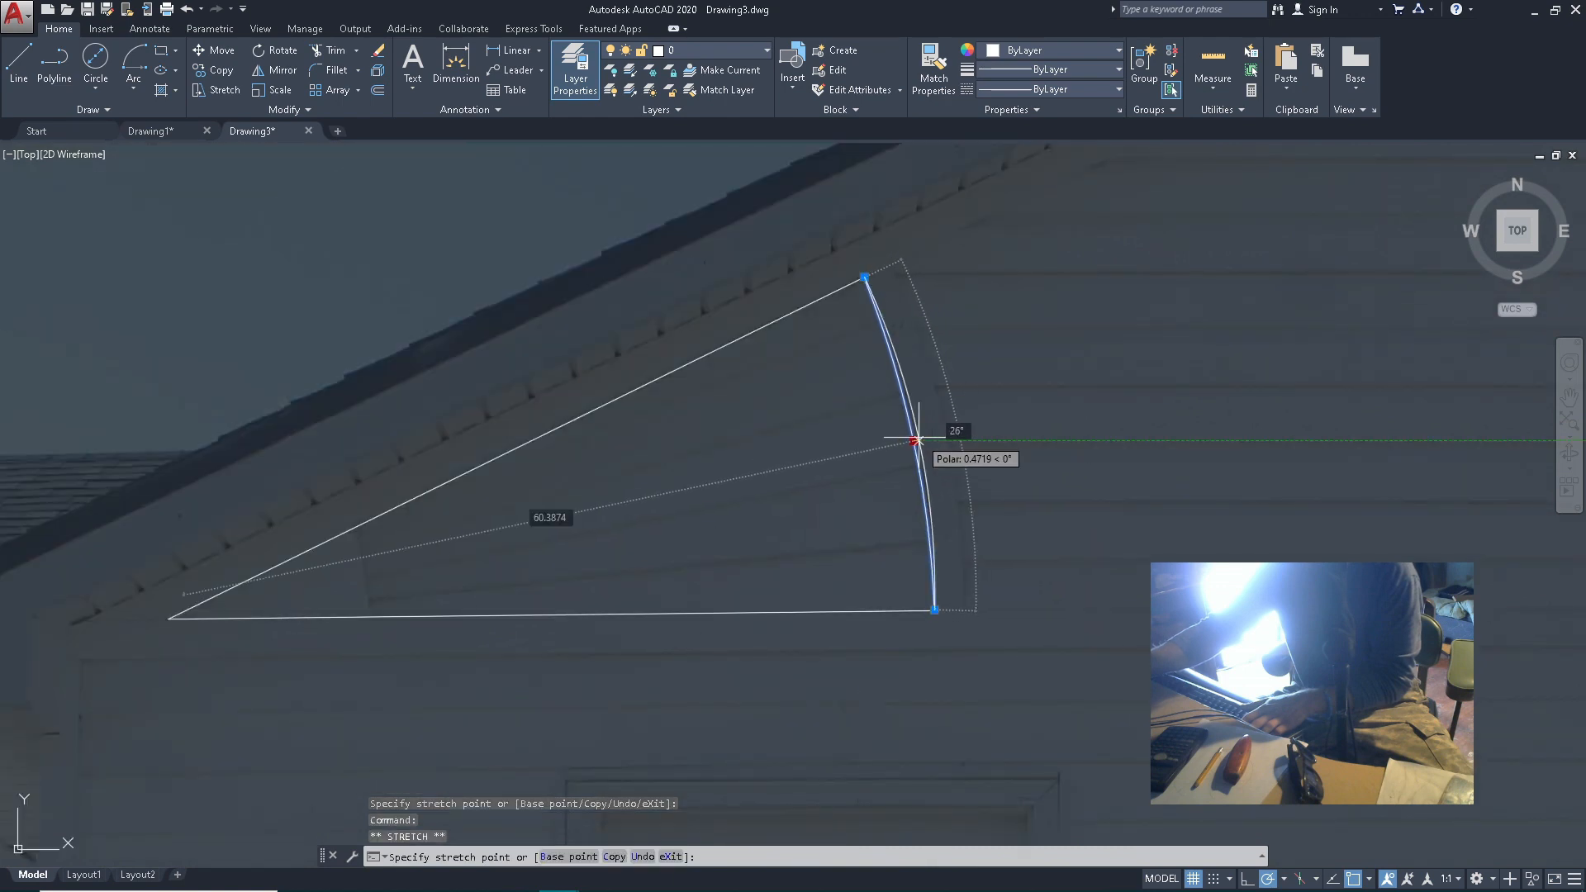
{"action": "scroll", "coordinate": [919, 444], "scroll_direction": "up", "scroll_amount": 4}
{"action": "left_click", "coordinate": [917, 443]}
{"action": "scroll", "coordinate": [1031, 404], "scroll_direction": "down", "scroll_amount": 3}
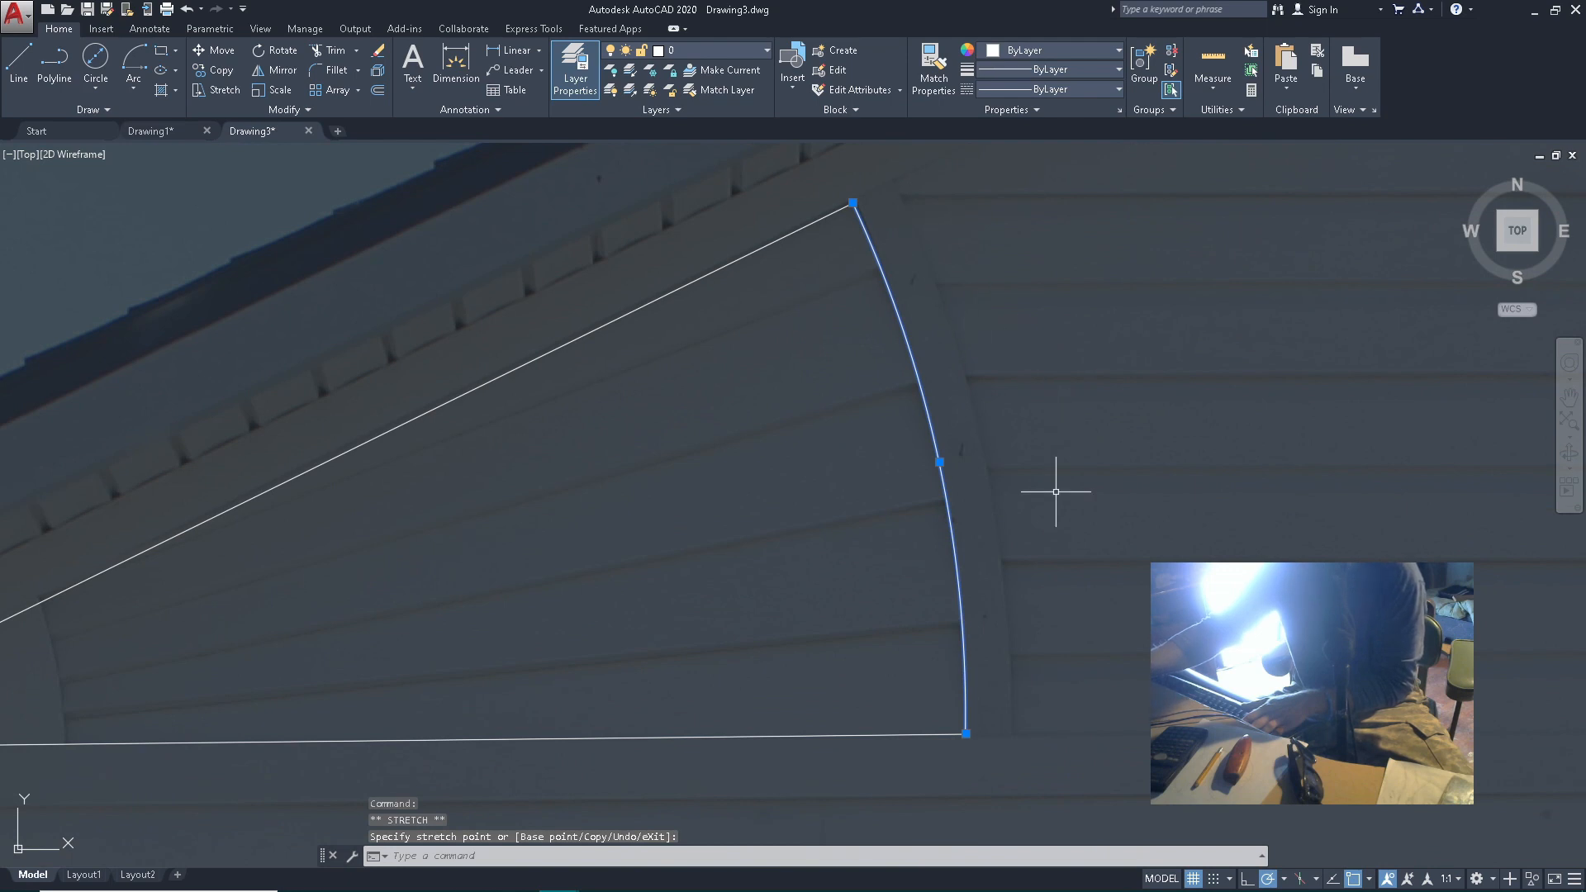
Stretch the arc's upper endpoint slightly past the upper line's end to the corner of the trim
{"action": "scroll", "coordinate": [925, 219], "scroll_direction": "down", "scroll_amount": 6}
{"action": "scroll", "coordinate": [949, 542], "scroll_direction": "up", "scroll_amount": 8}
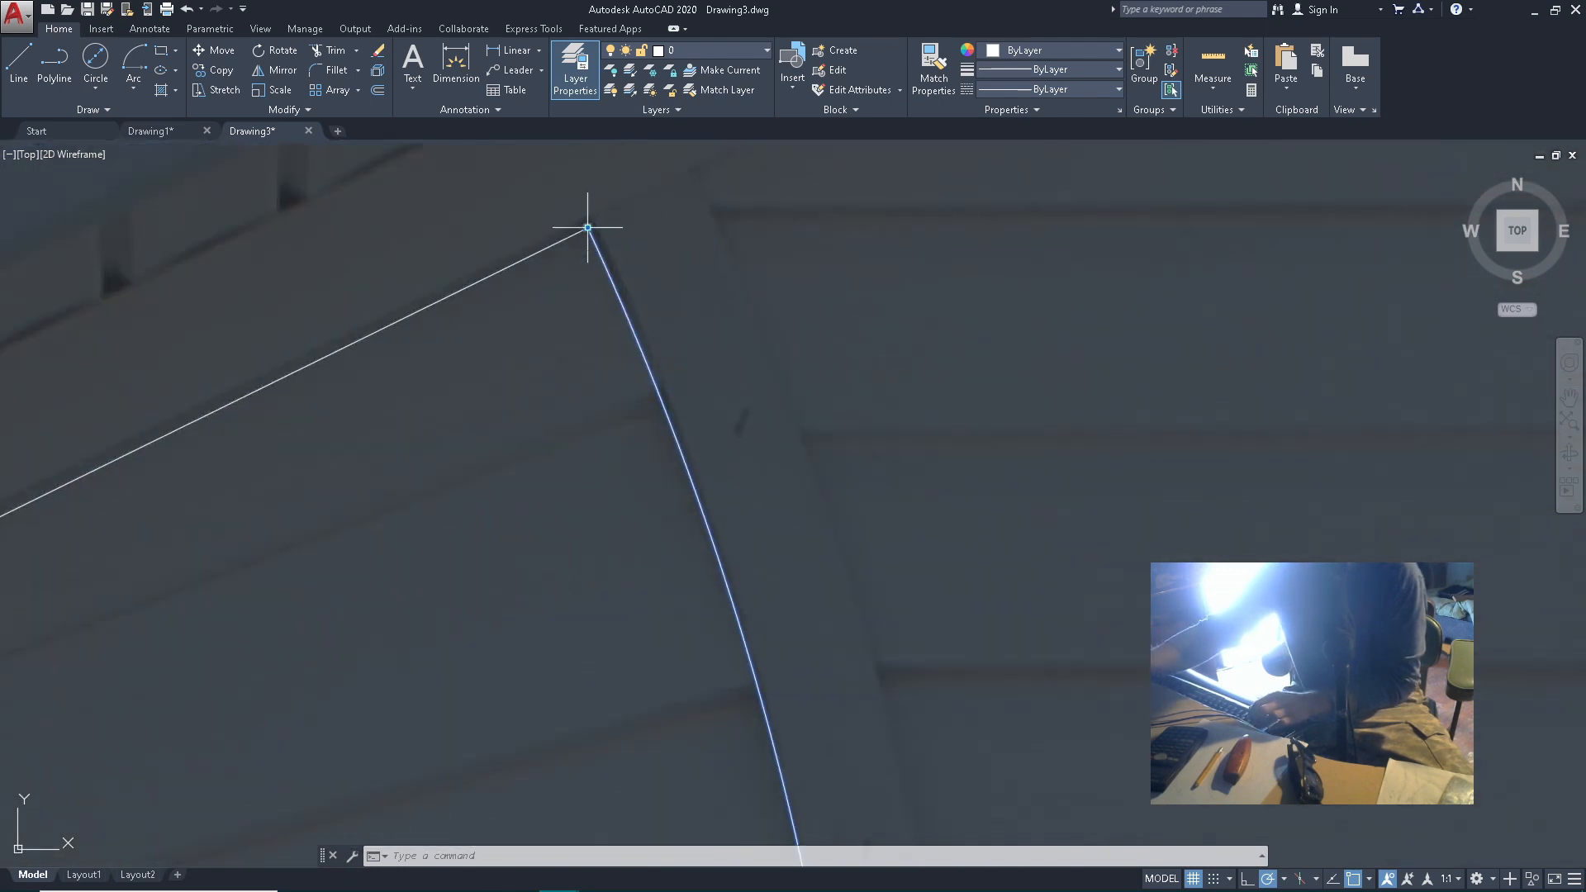
{"action": "scroll", "coordinate": [598, 235], "scroll_direction": "up", "scroll_amount": 3}
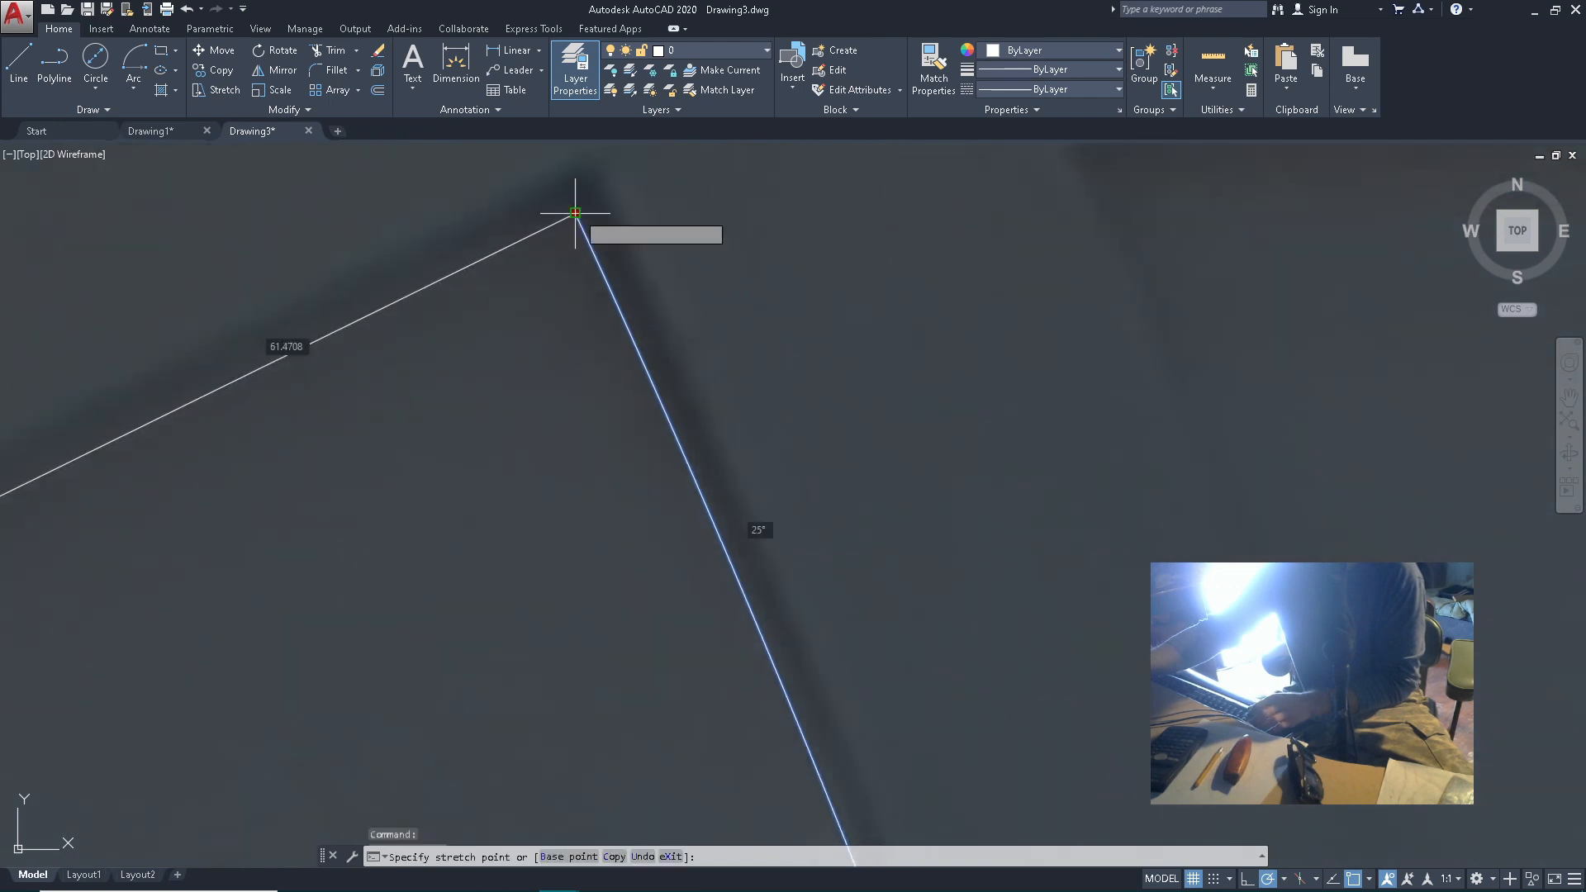
{"action": "left_click", "coordinate": [576, 217]}
{"action": "scroll", "coordinate": [684, 304], "scroll_direction": "down", "scroll_amount": 8}
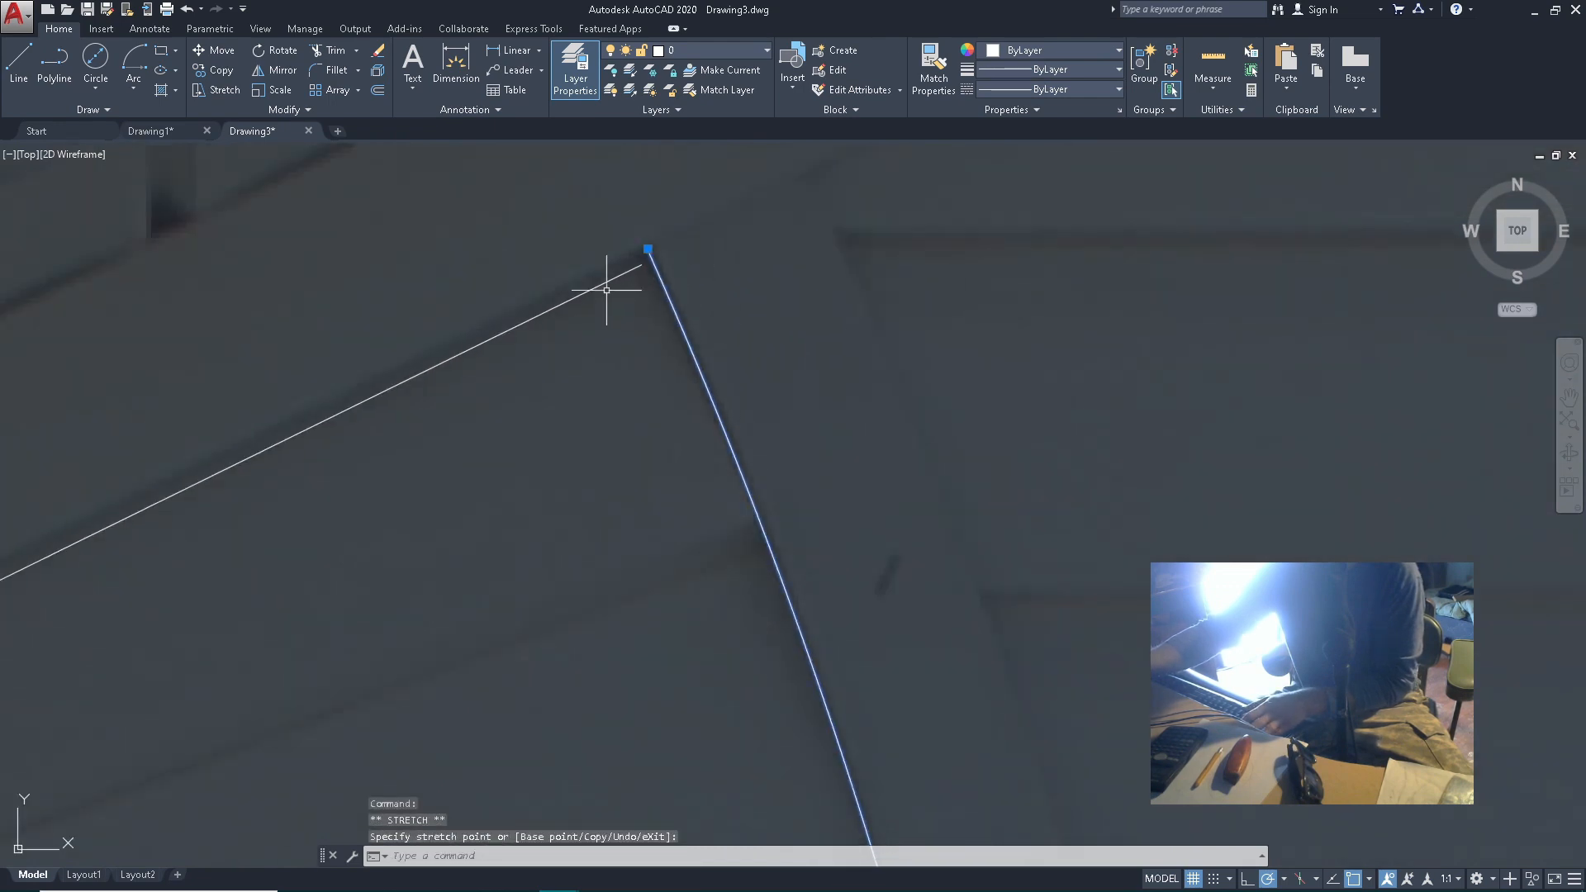
{"action": "scroll", "coordinate": [646, 485], "scroll_direction": "up", "scroll_amount": 4}
{"action": "scroll", "coordinate": [648, 486], "scroll_direction": "down", "scroll_amount": 5}
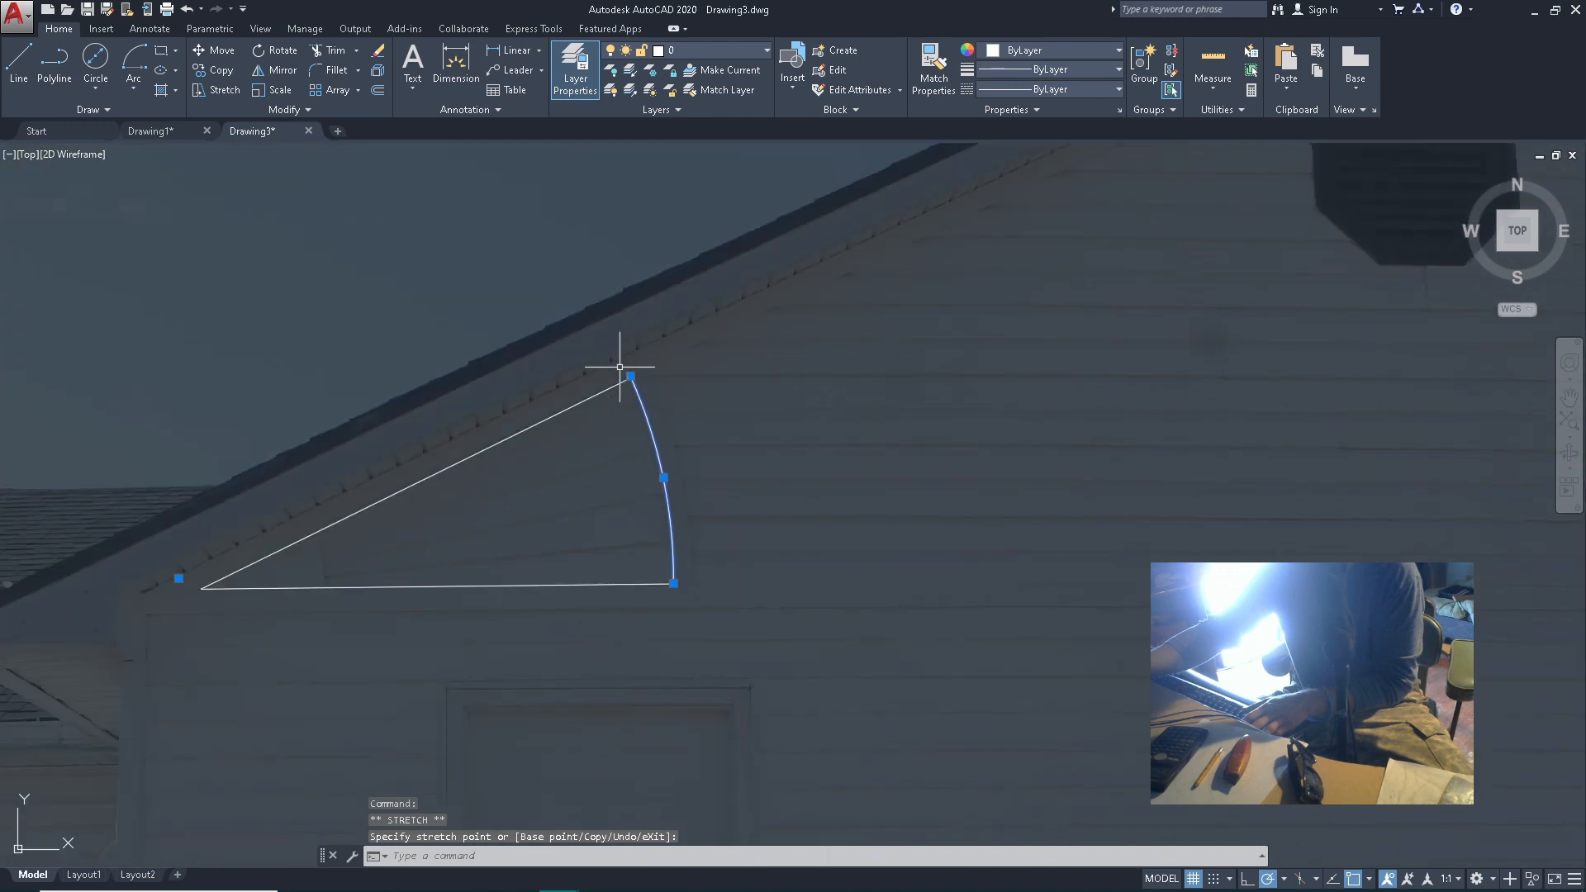
{"action": "scroll", "coordinate": [649, 397], "scroll_direction": "up", "scroll_amount": 4}
{"action": "key", "text": "Escape"}
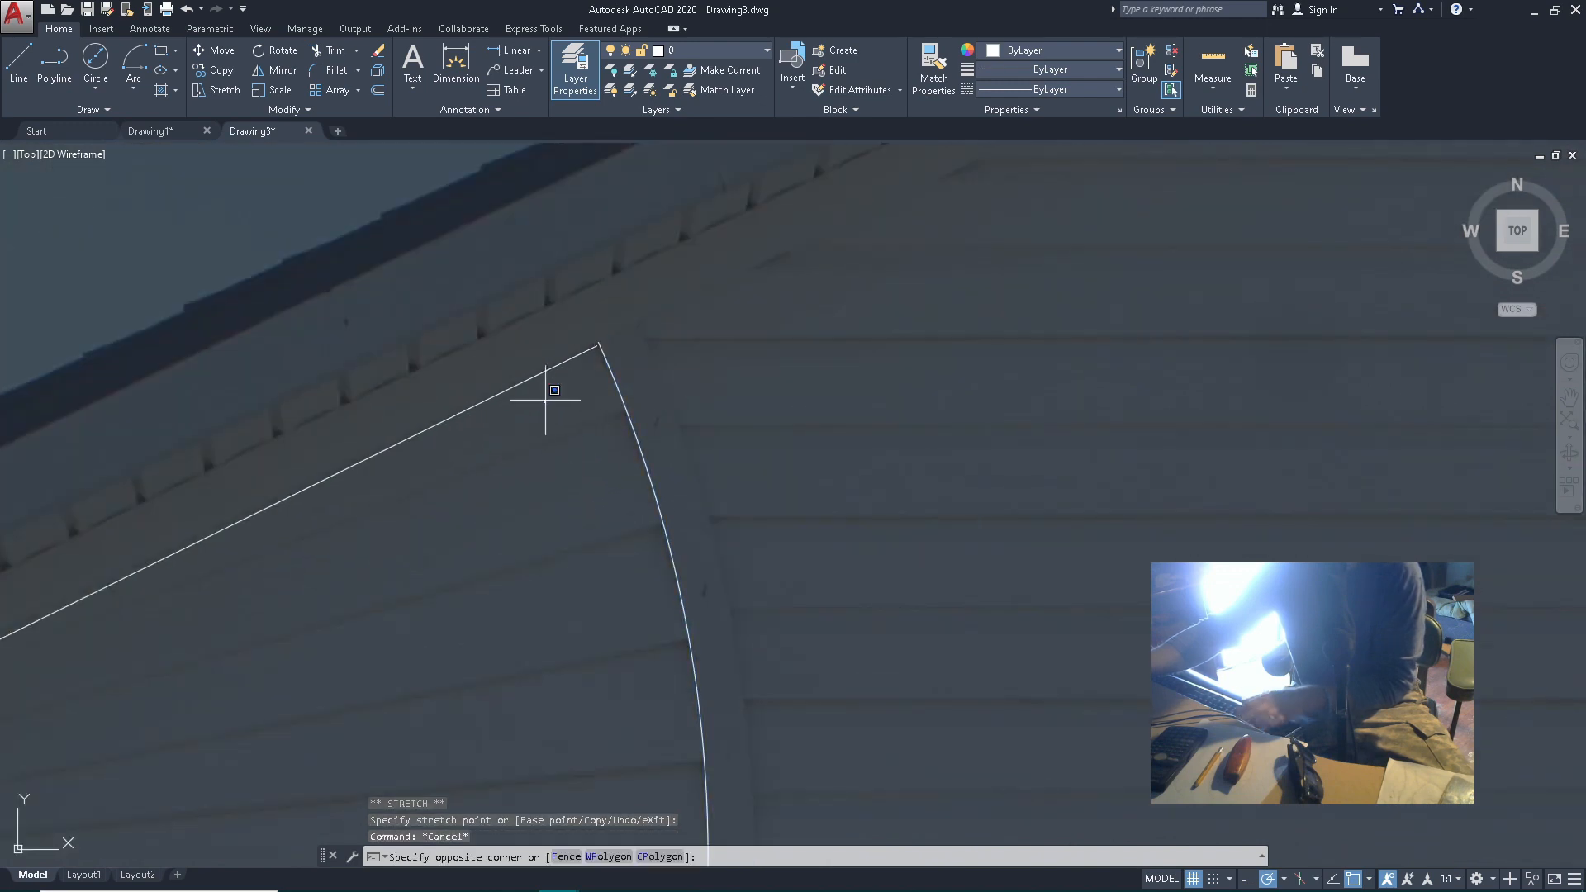
Stretch the upper line's outer end onto the arc's upper endpoint at the corner of the trim
{"action": "left_click", "coordinate": [595, 343]}
{"action": "scroll", "coordinate": [575, 353], "scroll_direction": "up", "scroll_amount": 3}
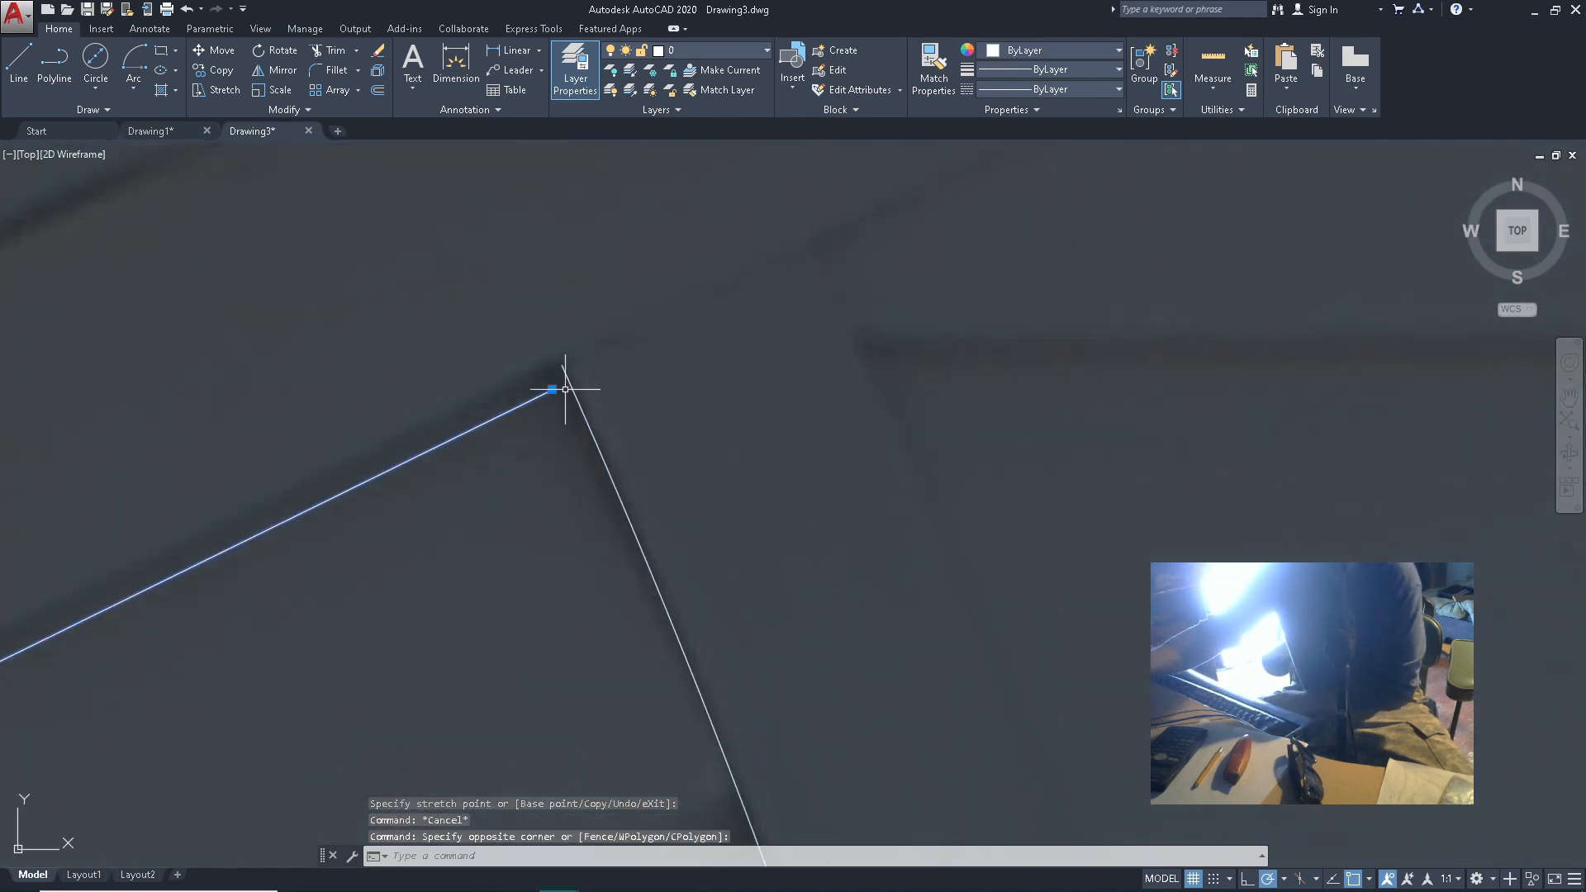
{"action": "left_click", "coordinate": [551, 389]}
{"action": "left_click", "coordinate": [561, 366]}
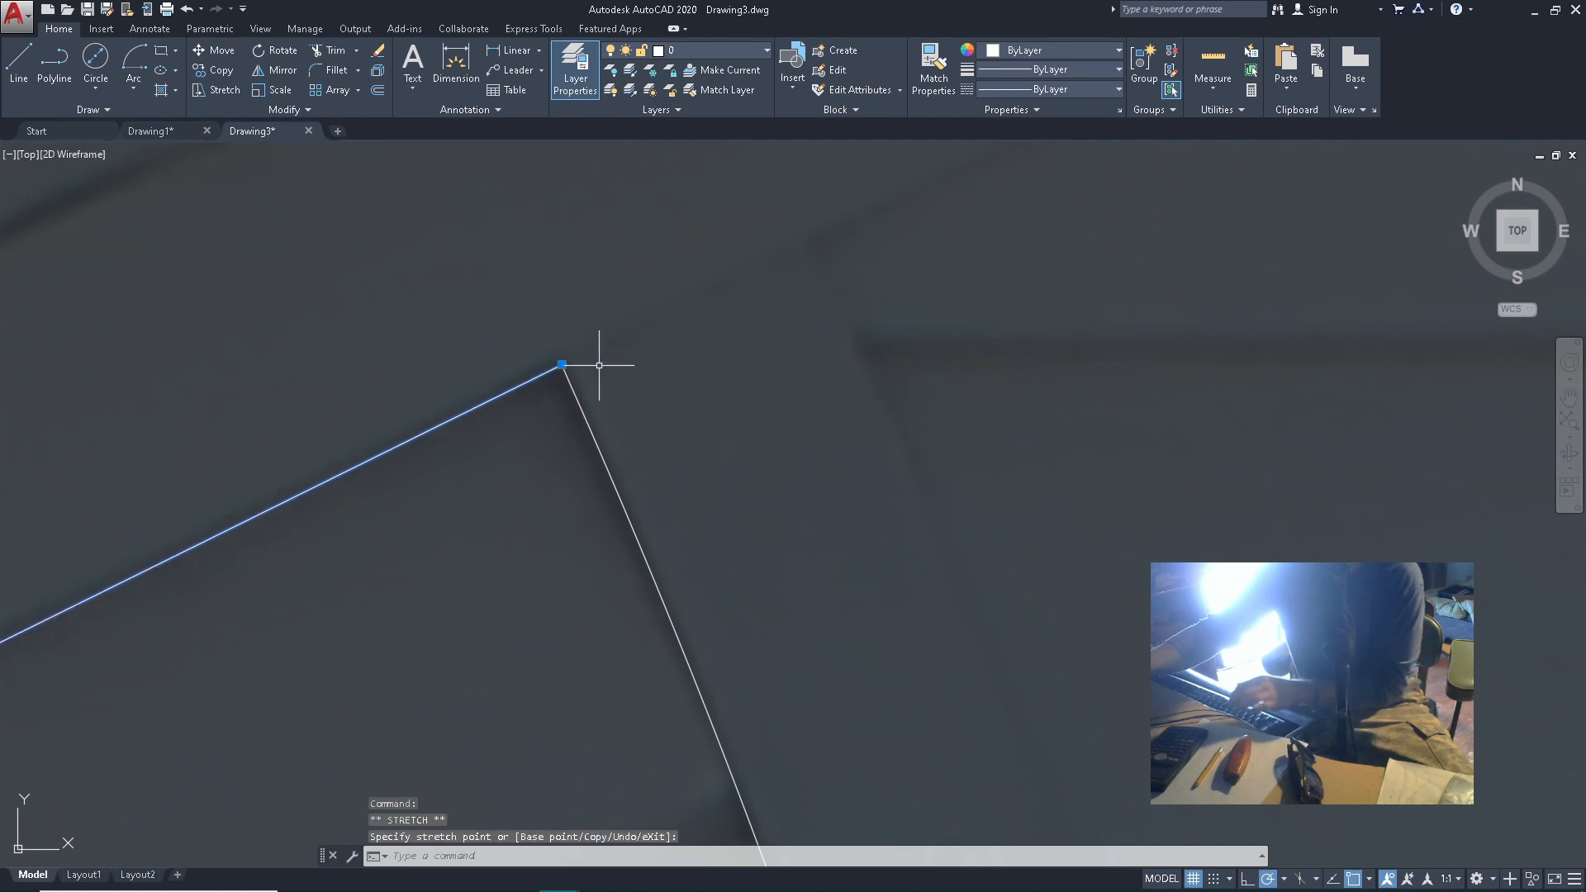
{"action": "scroll", "coordinate": [611, 364], "scroll_direction": "down", "scroll_amount": 3}
{"action": "scroll", "coordinate": [623, 460], "scroll_direction": "down", "scroll_amount": 3}
{"action": "scroll", "coordinate": [559, 407], "scroll_direction": "up", "scroll_amount": 5}
{"action": "scroll", "coordinate": [523, 428], "scroll_direction": "up", "scroll_amount": 2}
{"action": "key", "text": "Escape"}
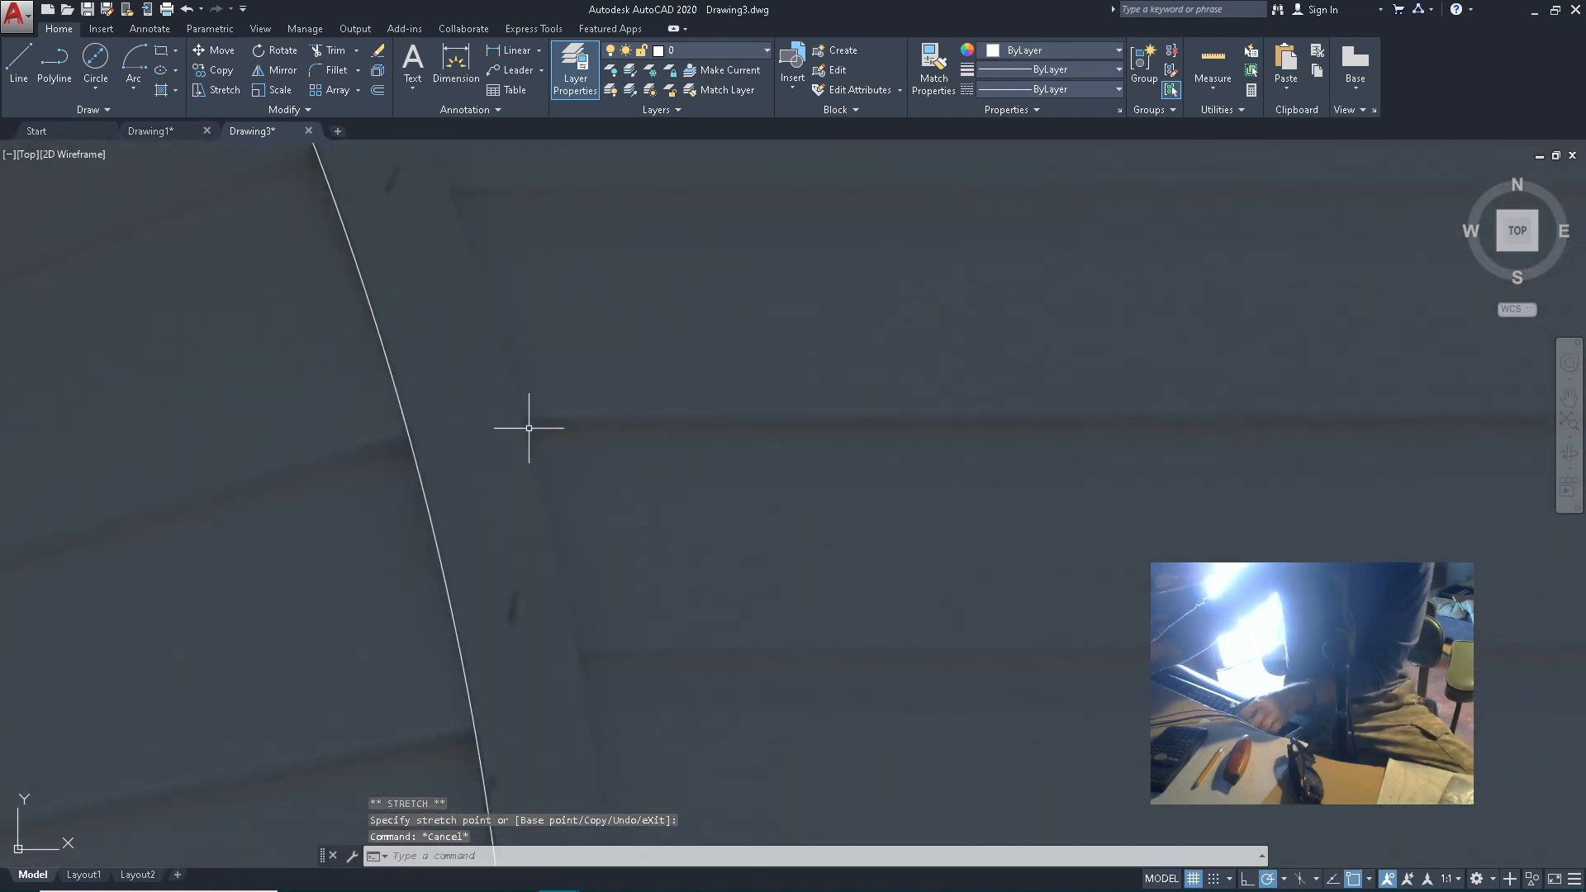
{"action": "scroll", "coordinate": [496, 435], "scroll_direction": "down", "scroll_amount": 4}
{"action": "key", "text": "Escape"}
{"action": "key", "text": "Escape"}
Dimension the trim's width from the arc's lower endpoint to the trim's outer edge
{"action": "scroll", "coordinate": [504, 457], "scroll_direction": "up", "scroll_amount": 4}
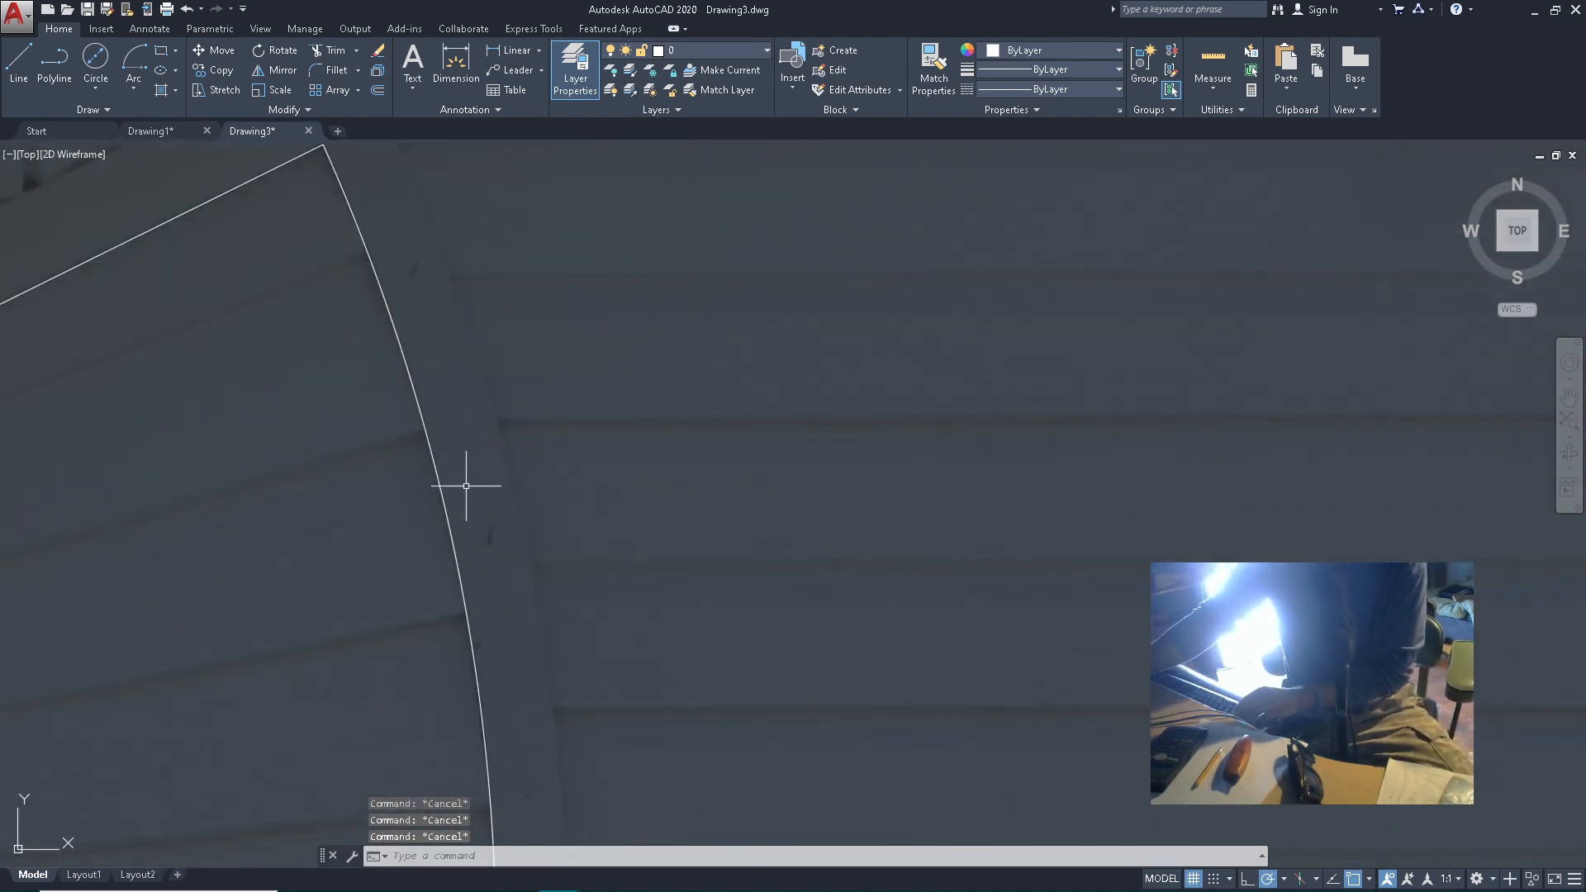
{"action": "scroll", "coordinate": [470, 536], "scroll_direction": "down", "scroll_amount": 2}
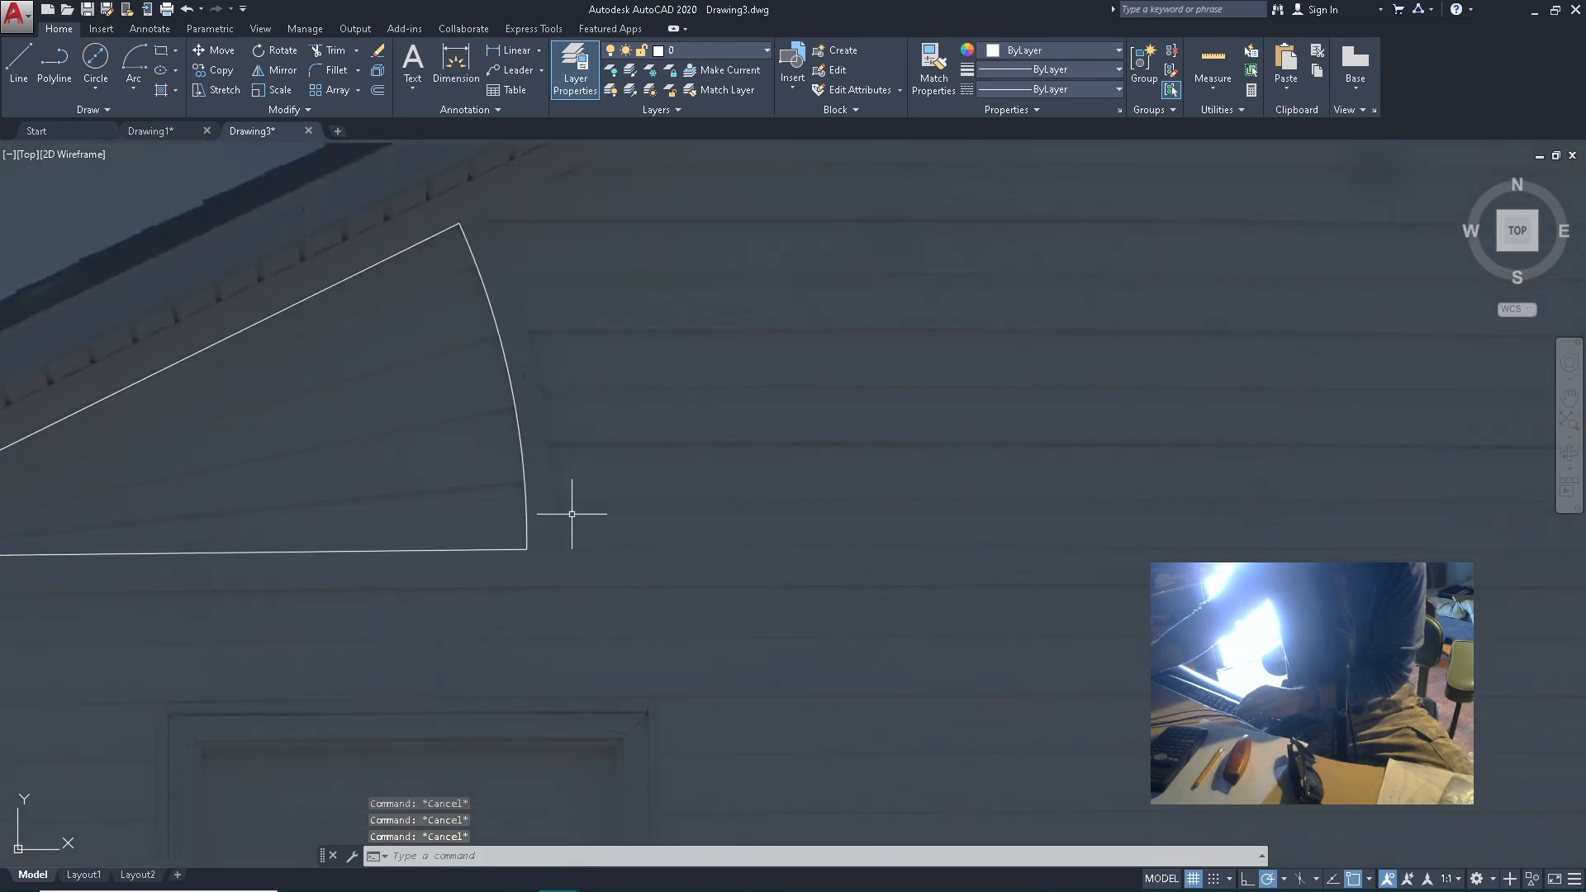
{"action": "left_click", "coordinate": [463, 62]}
{"action": "scroll", "coordinate": [562, 545], "scroll_direction": "up", "scroll_amount": 8}
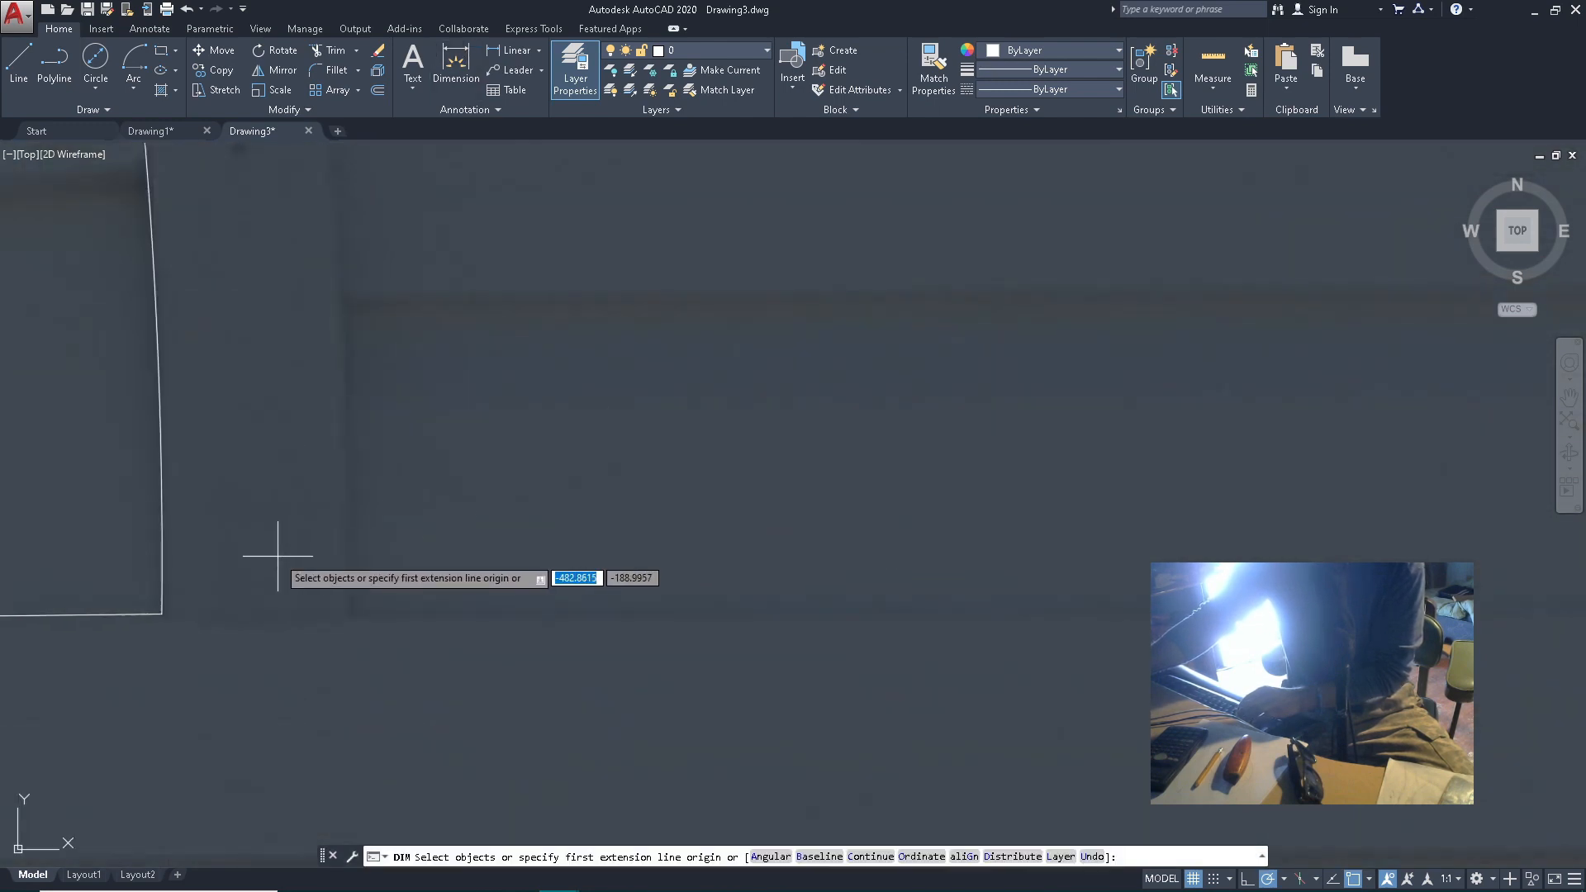
{"action": "left_click", "coordinate": [161, 614]}
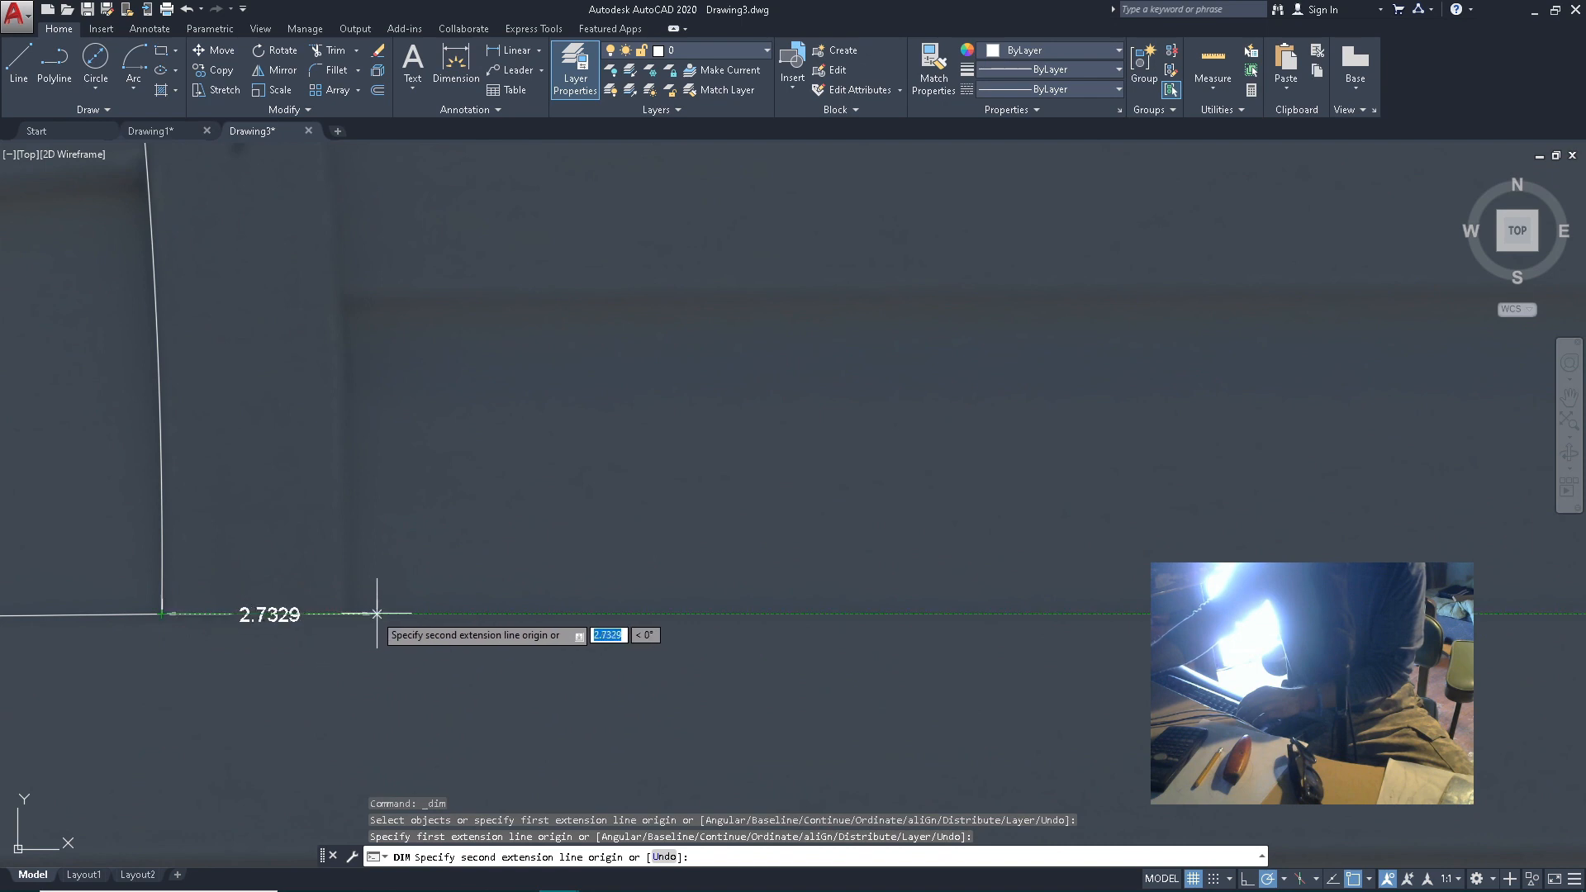
{"action": "left_click", "coordinate": [348, 612]}
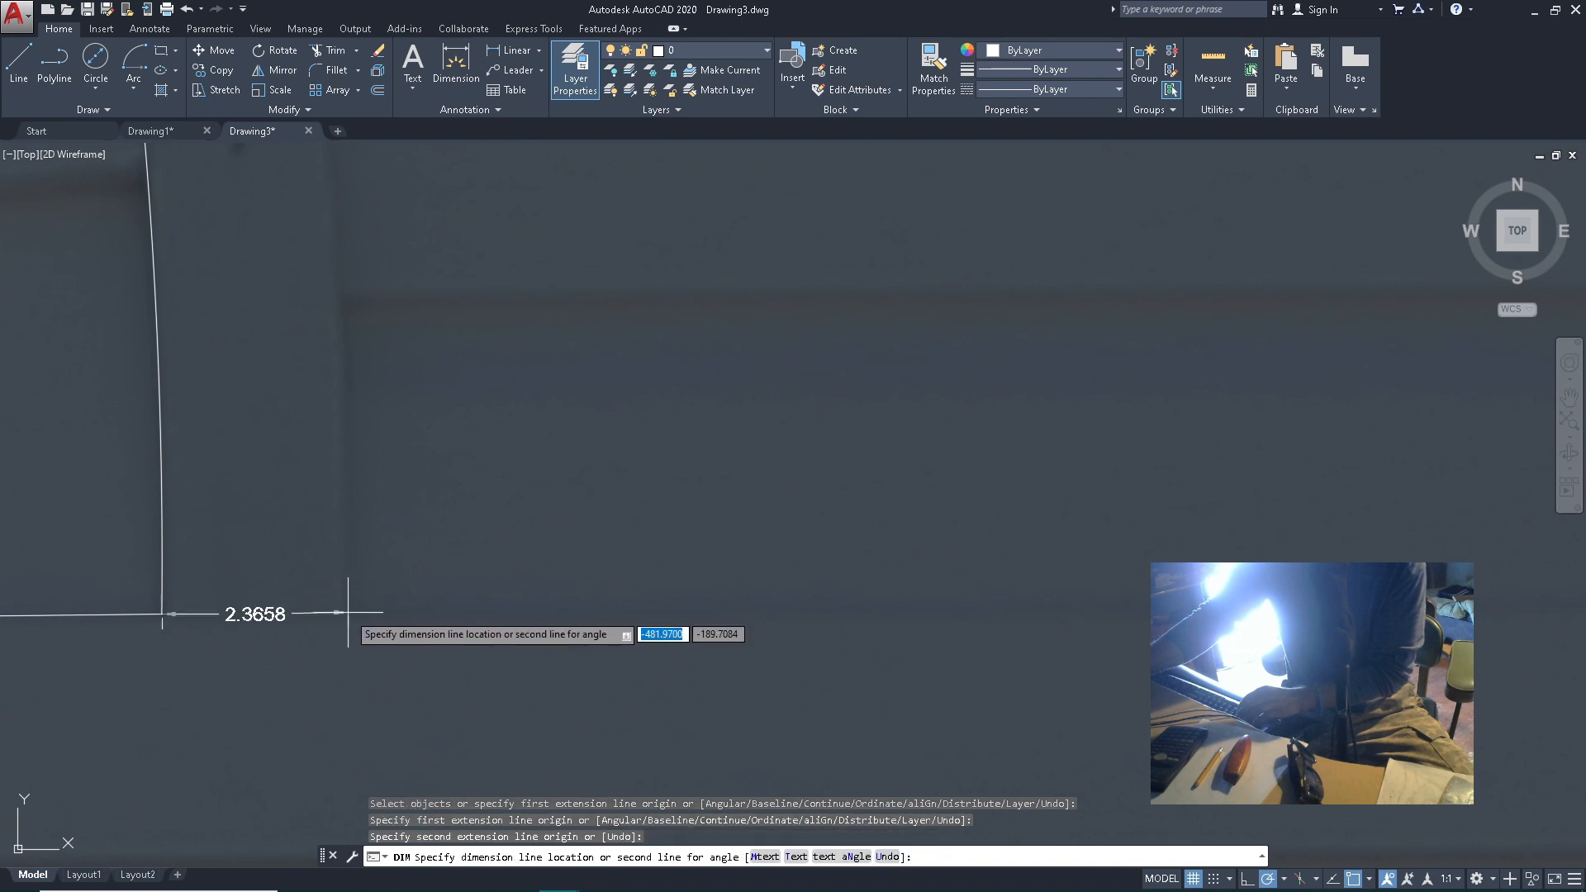
{"action": "left_click", "coordinate": [356, 679]}
{"action": "scroll", "coordinate": [336, 637], "scroll_direction": "down", "scroll_amount": 2}
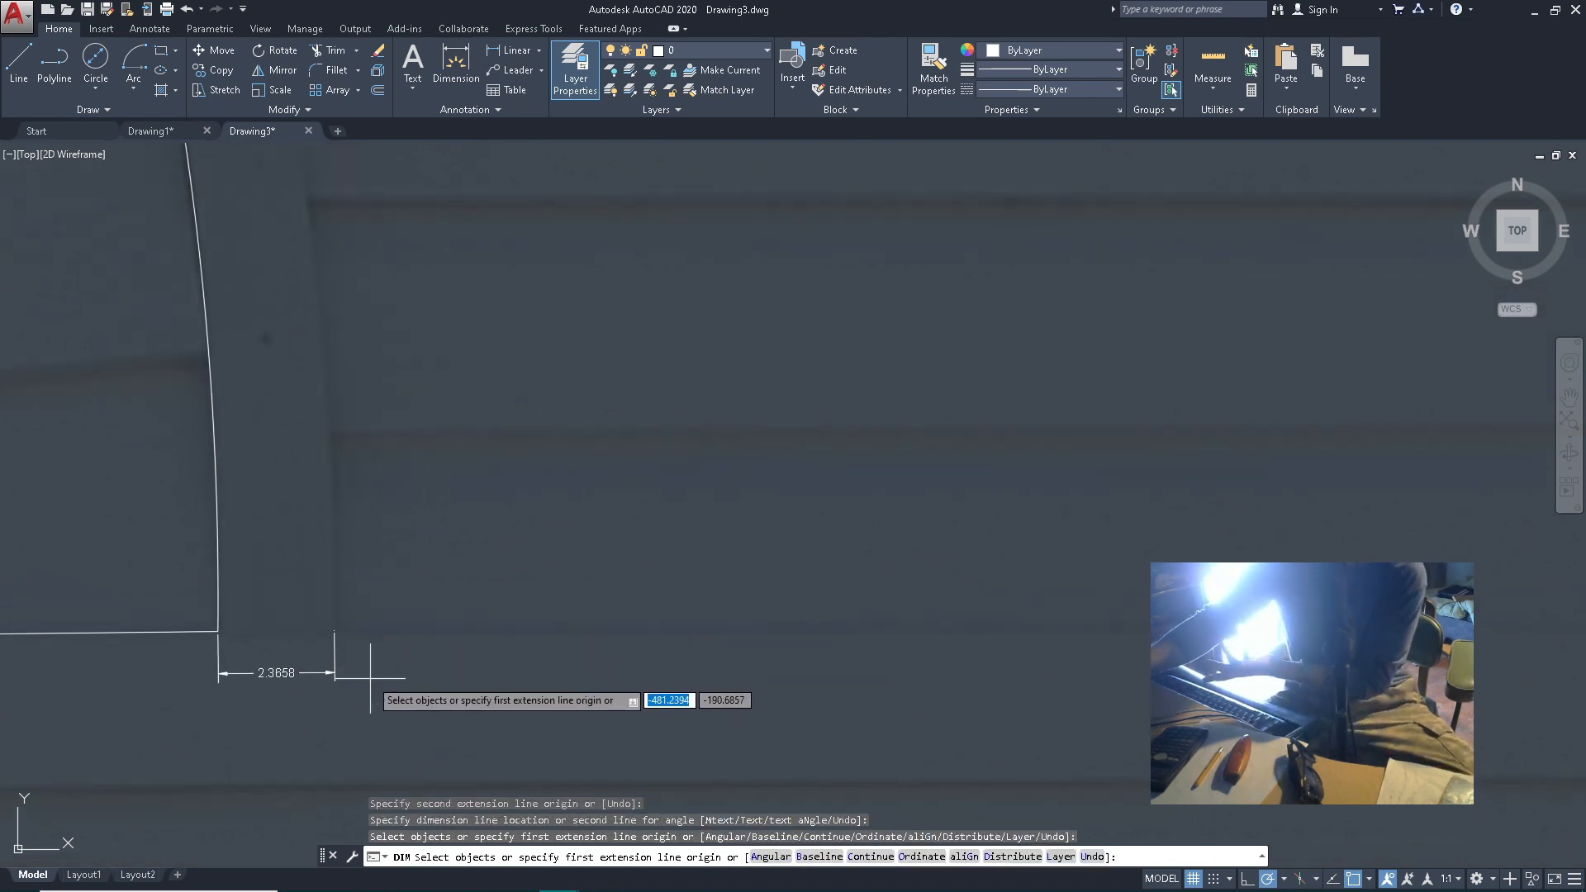
End the dimension command and delete the trim-width dimension
{"action": "left_click", "coordinate": [334, 631]}
{"action": "left_click", "coordinate": [301, 666]}
{"action": "key", "text": "Escape"}
{"action": "key", "text": "Escape"}
{"action": "left_click", "coordinate": [364, 679]}
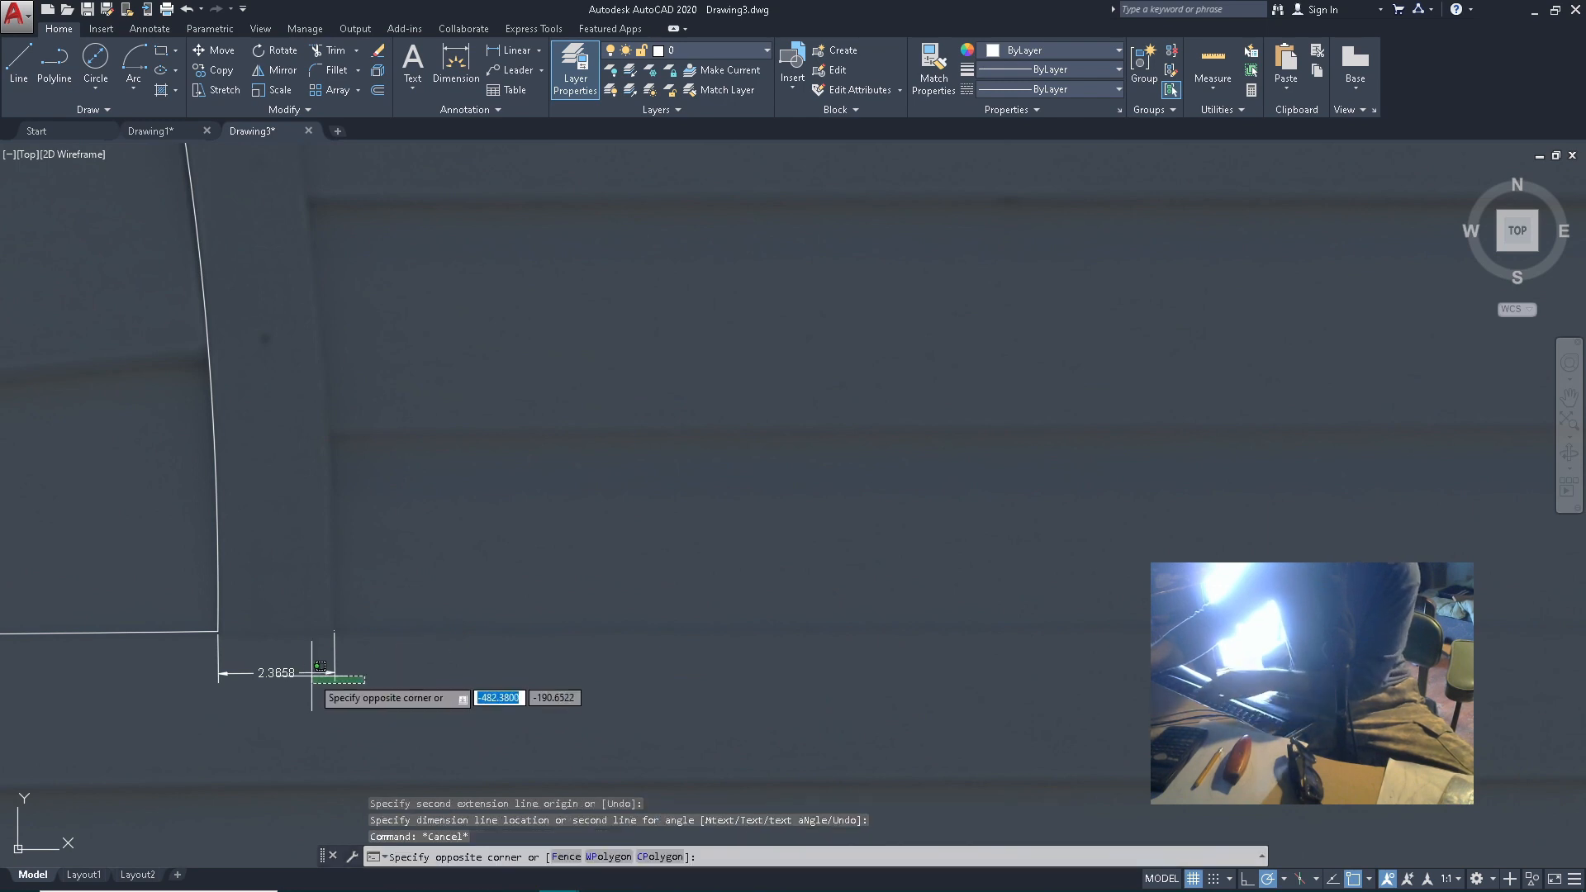
{"action": "left_click", "coordinate": [312, 672]}
{"action": "key", "text": "Delete"}
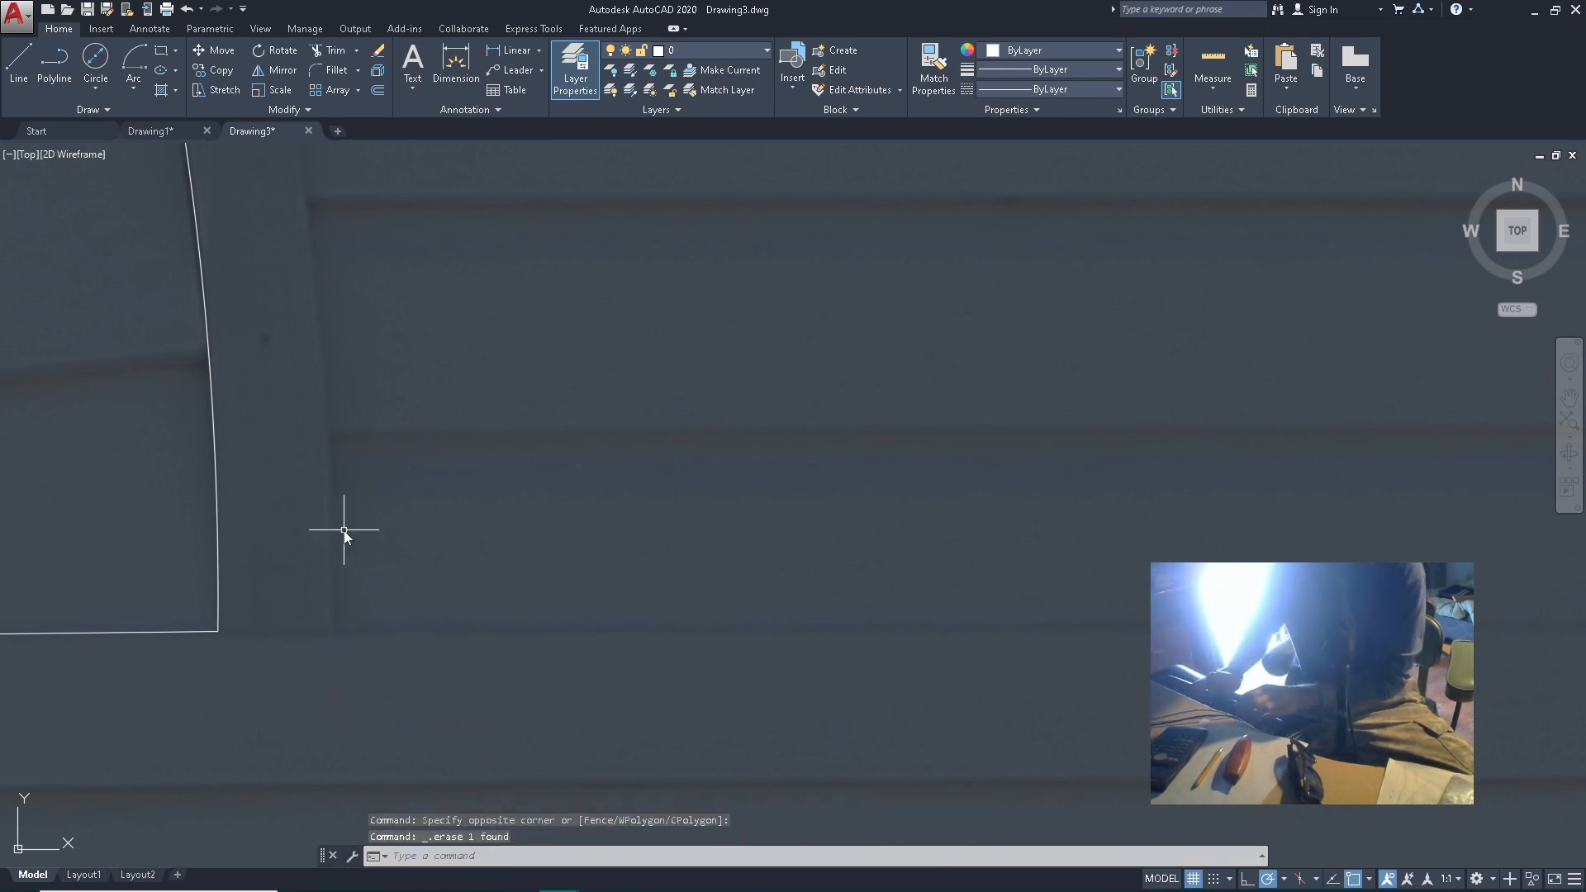
Offset the arc outward by 2.375 to form the trim's outer edge
{"action": "type", "text": "OFFSET"}
{"action": "key", "text": "Return"}
{"action": "type", "text": "2.375"}
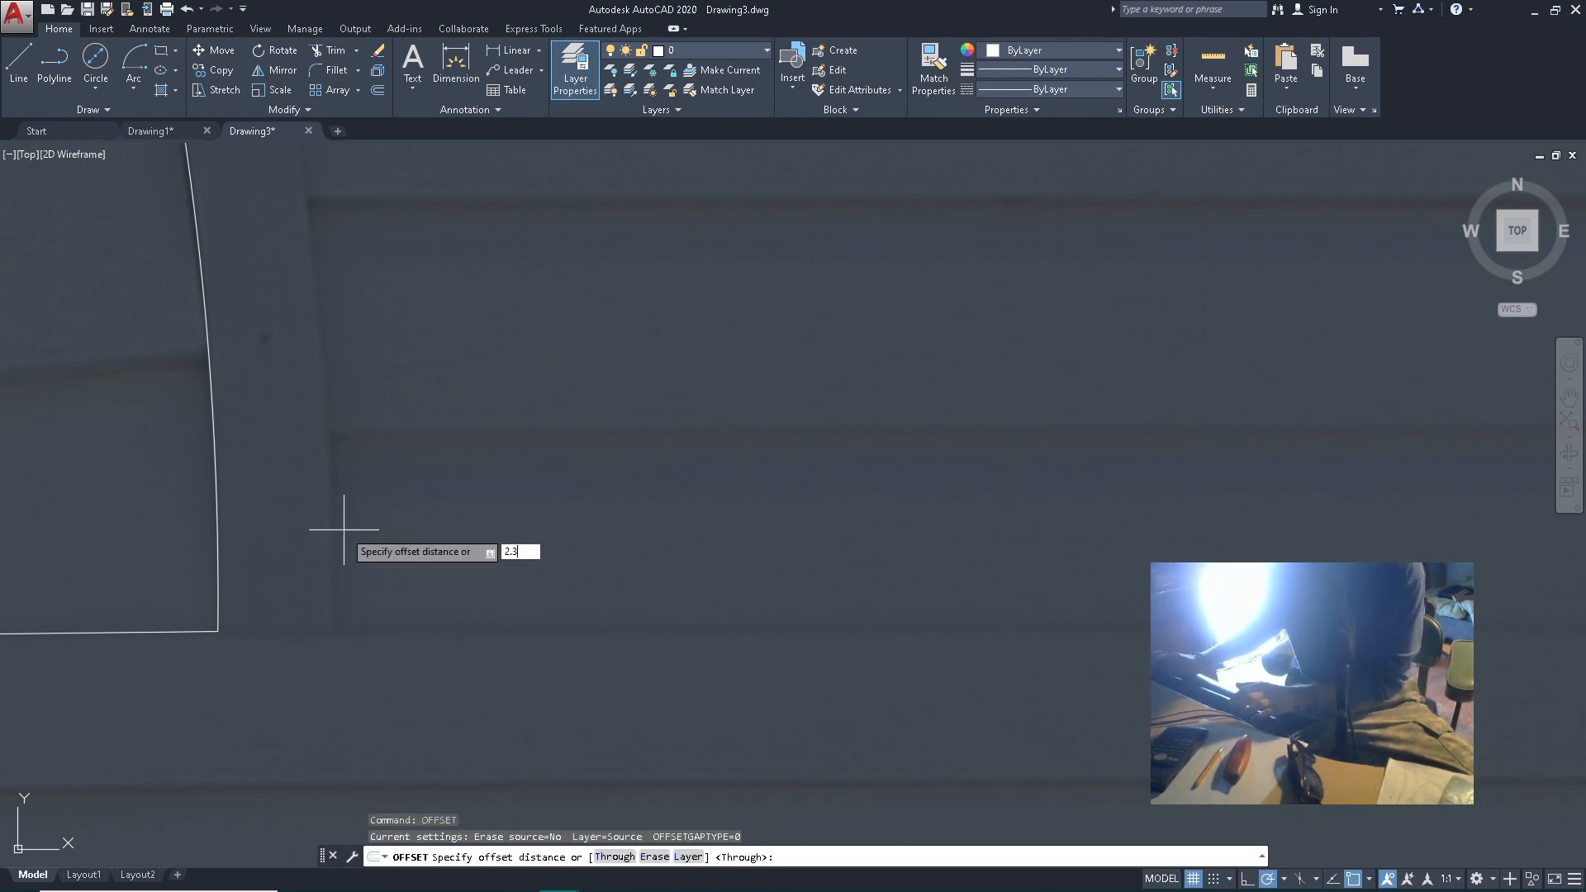
{"action": "key", "text": "Return"}
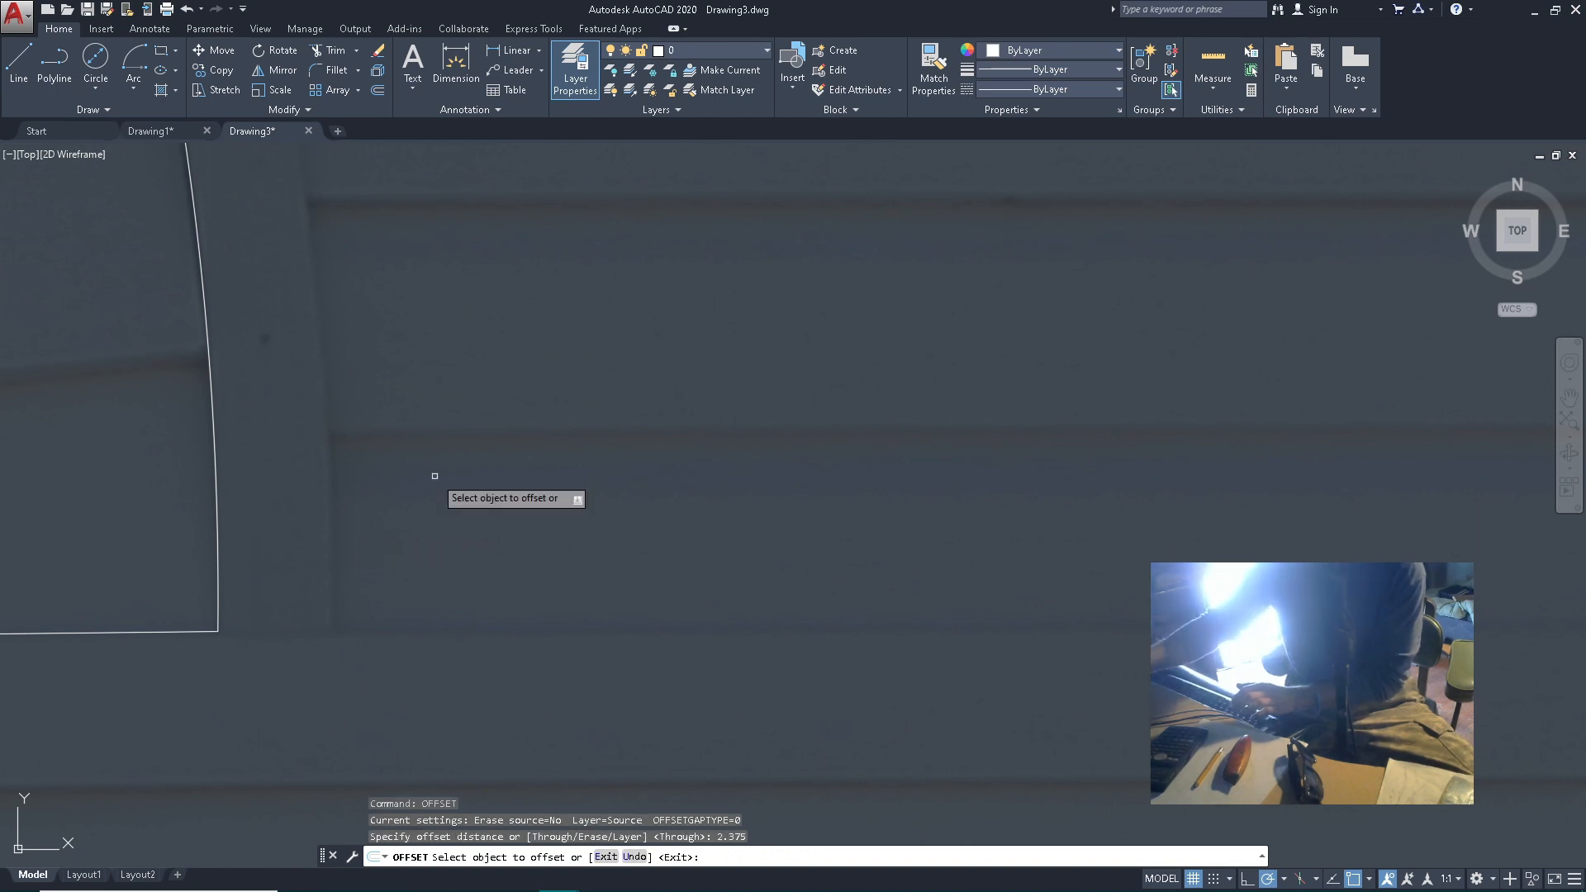
{"action": "left_click", "coordinate": [220, 472]}
{"action": "left_click", "coordinate": [443, 455]}
{"action": "scroll", "coordinate": [364, 461], "scroll_direction": "down", "scroll_amount": 5}
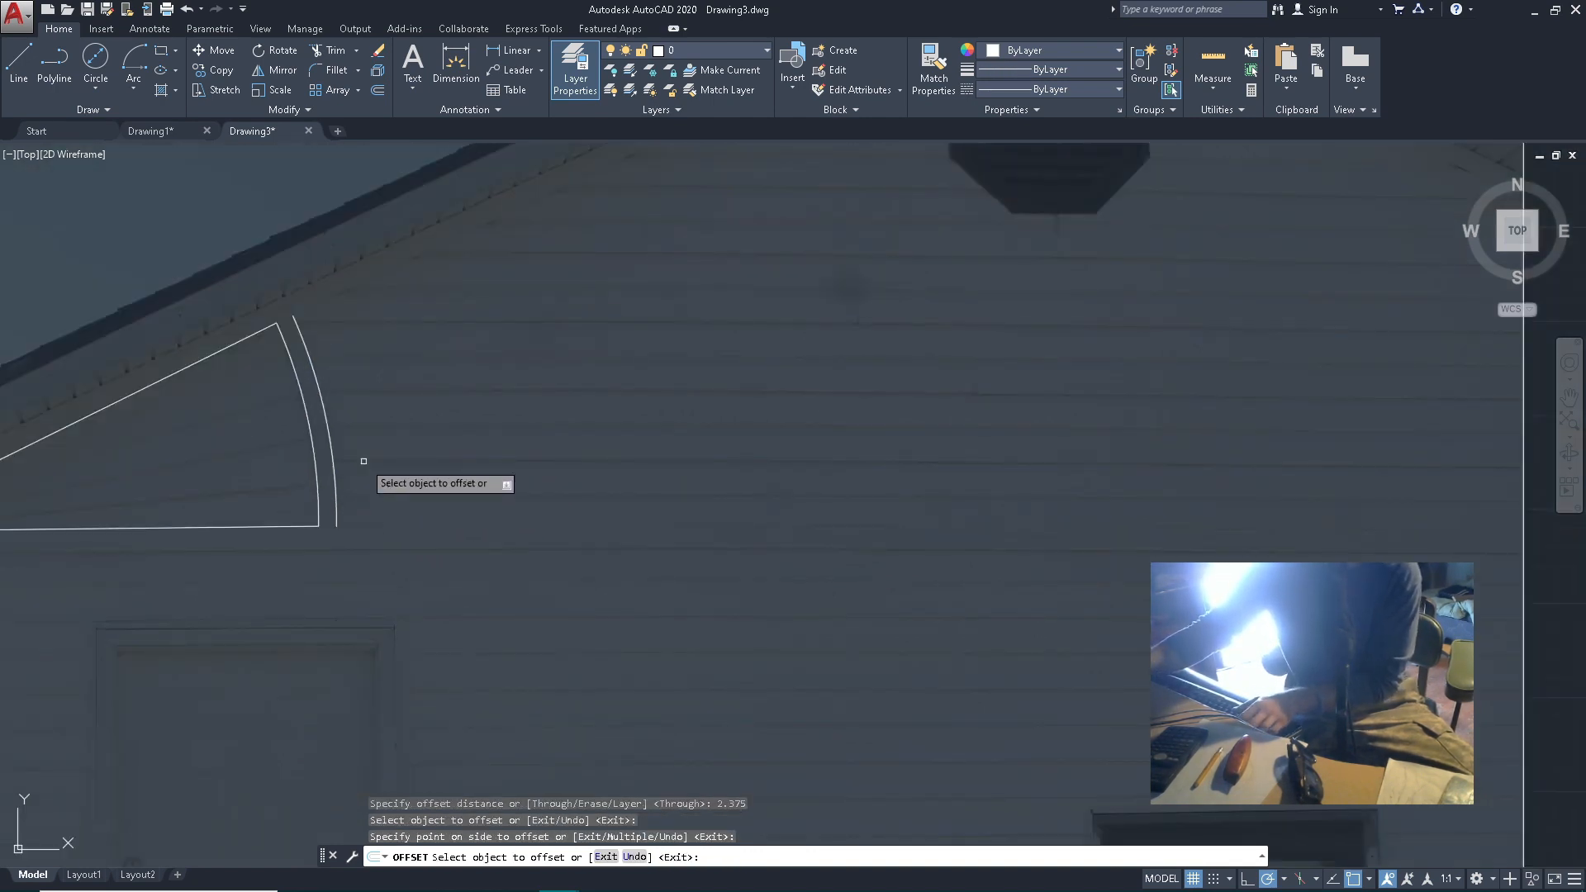
{"action": "key", "text": "Escape"}
Draw a line joining the upper endpoints of the inner and outer arcs
{"action": "scroll", "coordinate": [264, 342], "scroll_direction": "up", "scroll_amount": 6}
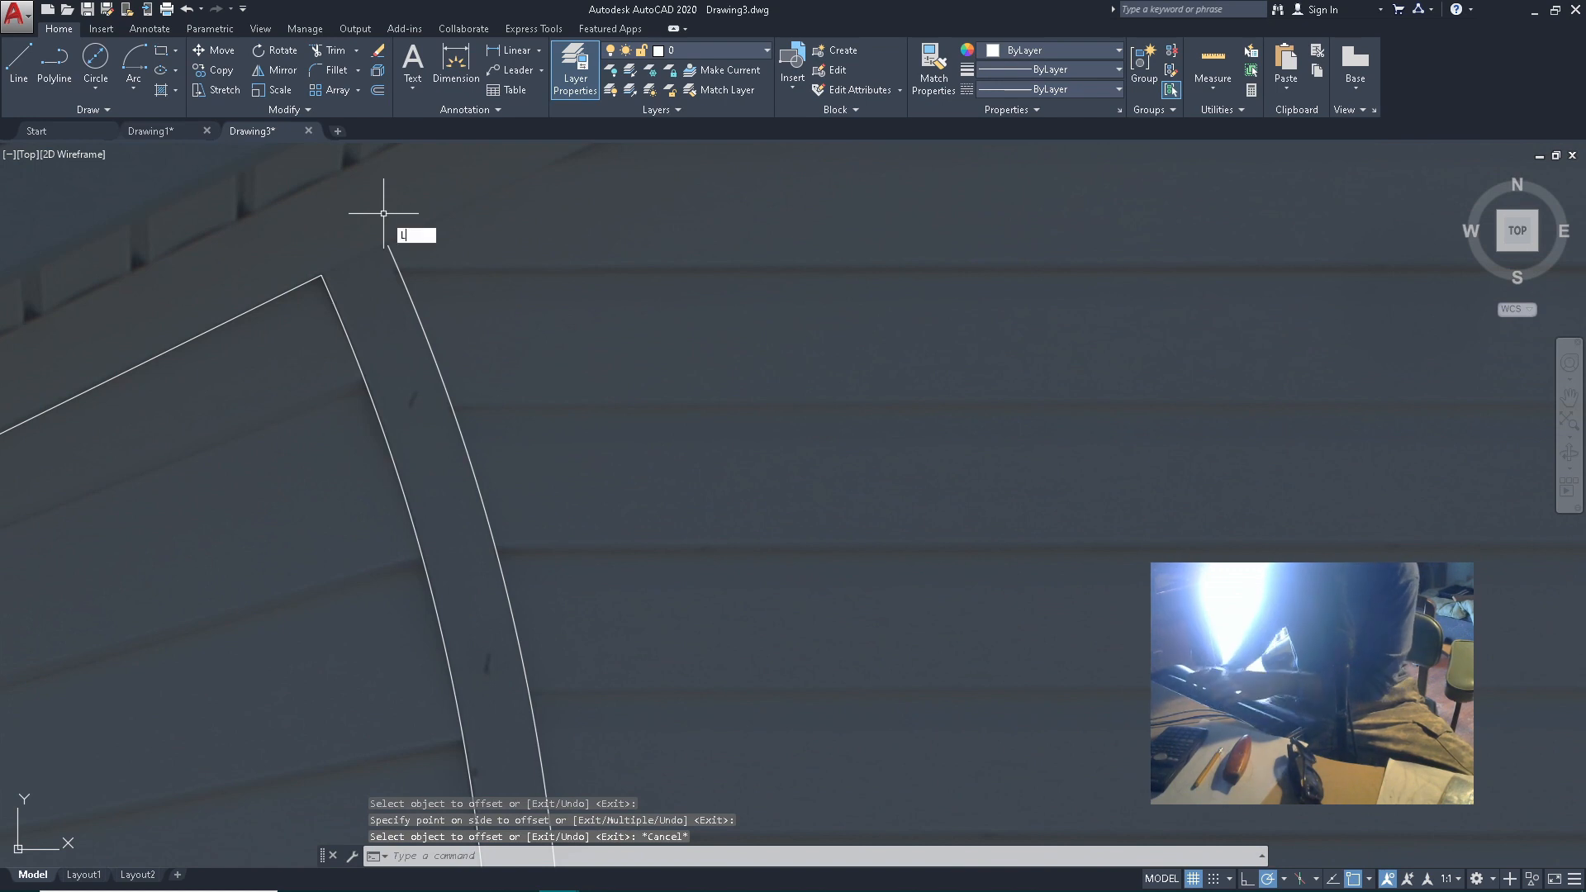
{"action": "type", "text": "L"}
{"action": "key", "text": "Return"}
{"action": "left_click", "coordinate": [321, 274]}
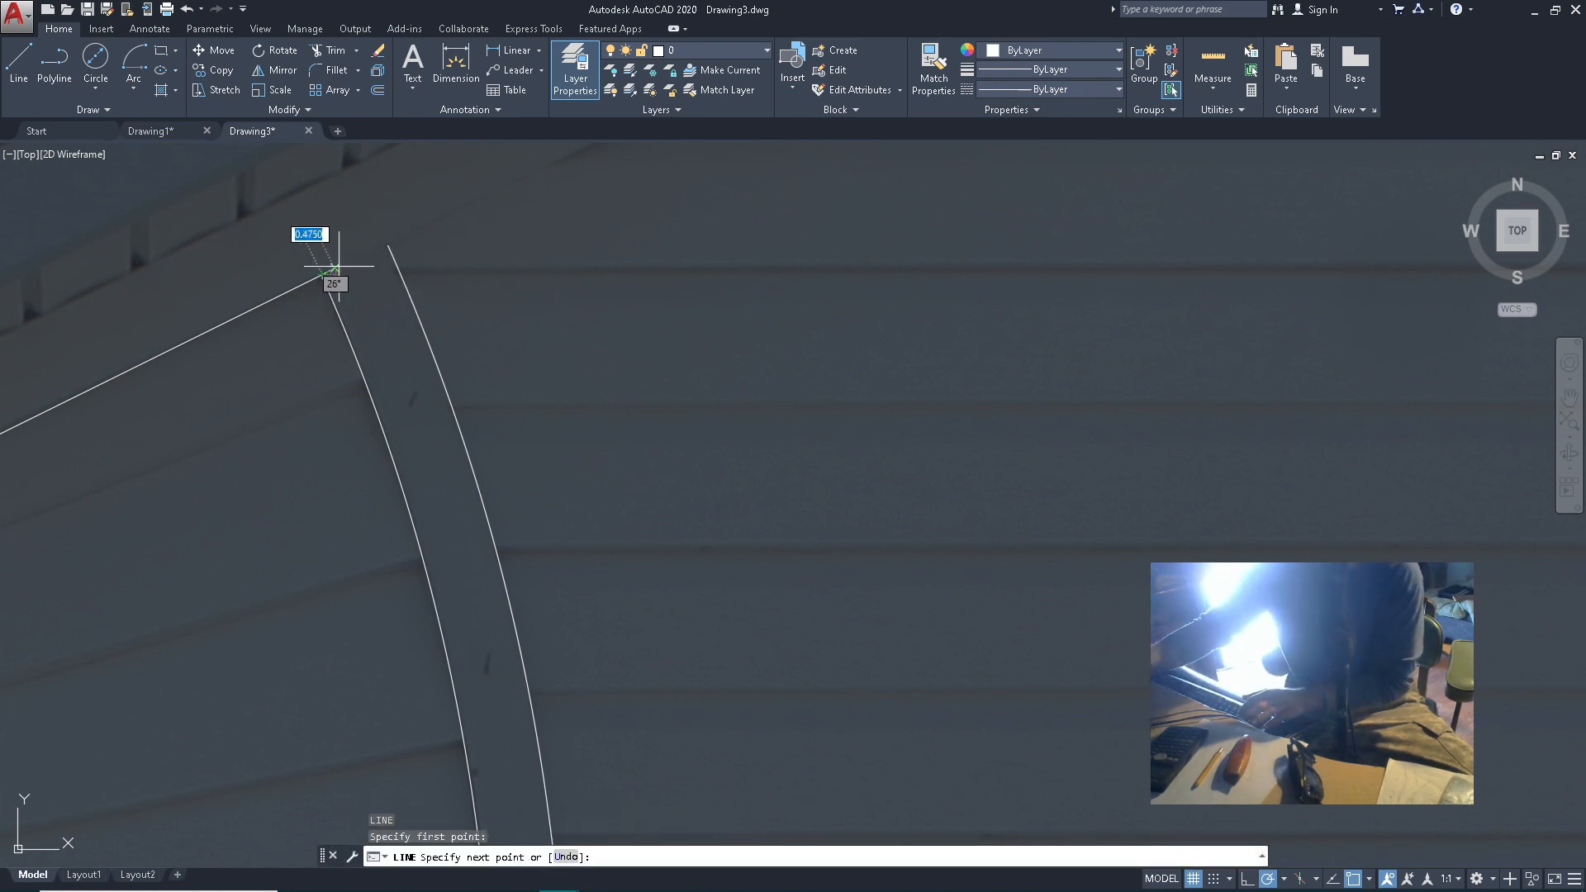
{"action": "left_click", "coordinate": [388, 245]}
{"action": "key", "text": "Escape"}
{"action": "scroll", "coordinate": [432, 344], "scroll_direction": "down", "scroll_amount": 5}
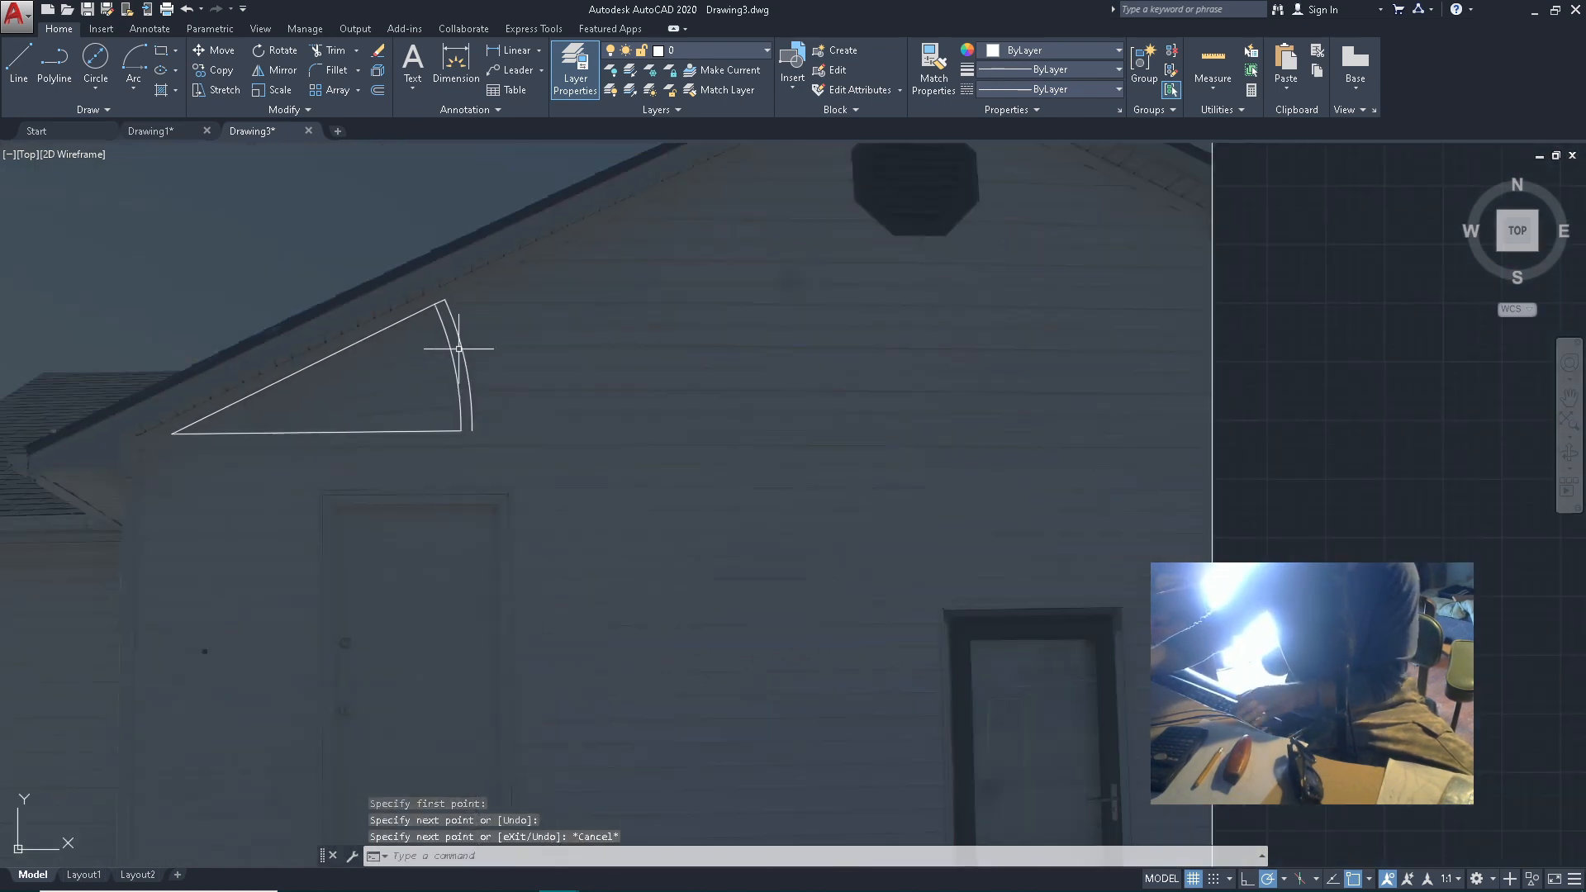
Draw a line joining the lower endpoints of the inner and outer arcs to close the trim outline
{"action": "scroll", "coordinate": [479, 569], "scroll_direction": "up", "scroll_amount": 3}
{"action": "type", "text": "KL"}
{"action": "key", "text": "Return"}
{"action": "key", "text": "Escape"}
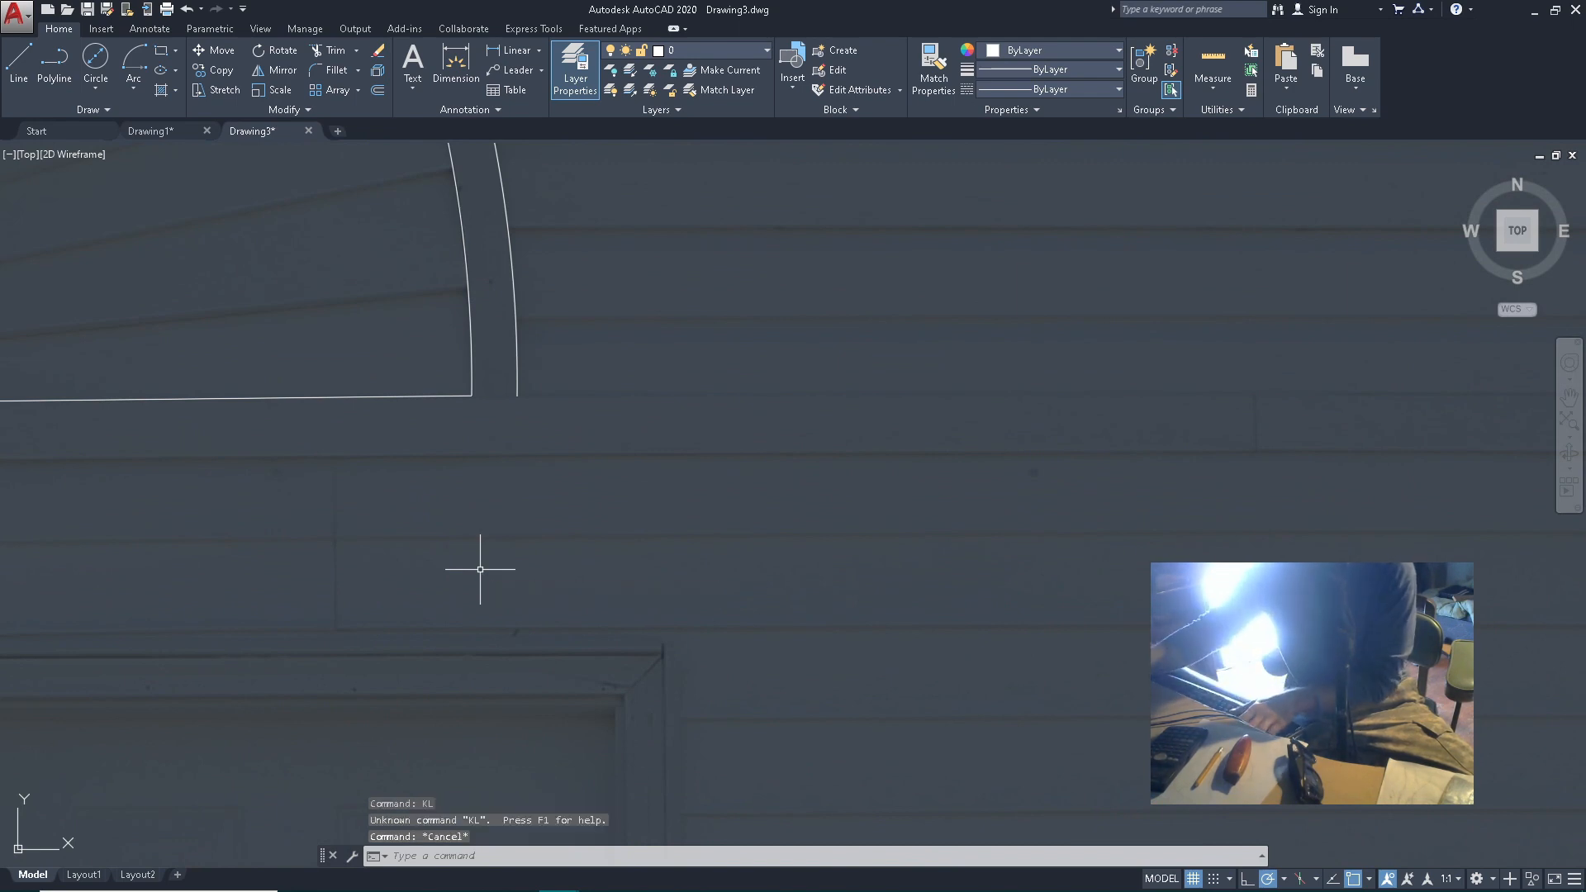
{"action": "type", "text": "l"}
{"action": "key", "text": "Return"}
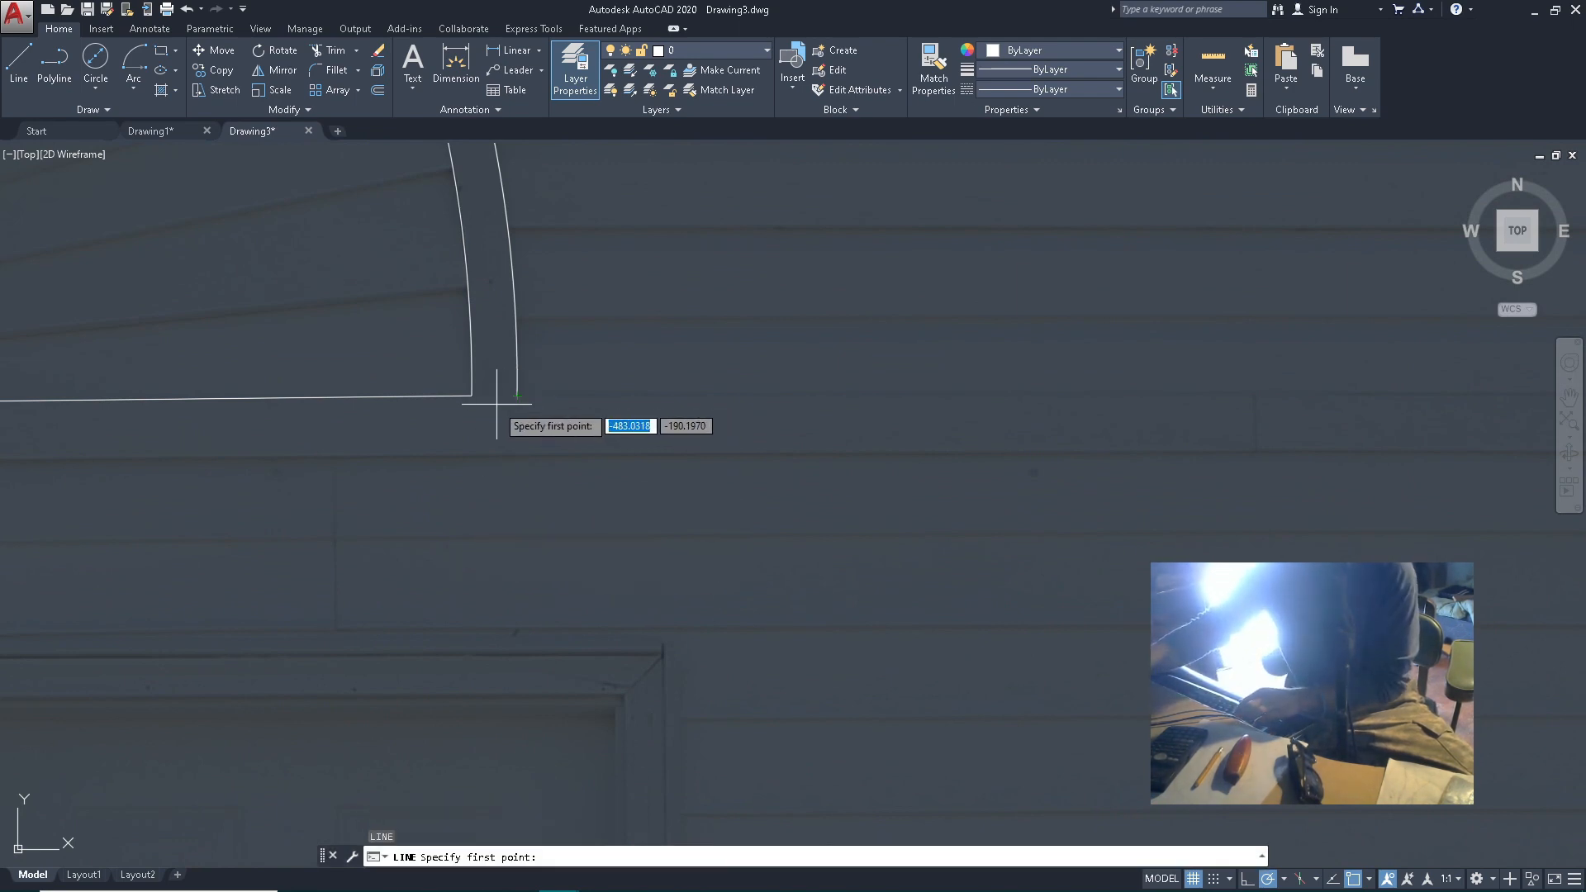
{"action": "left_click", "coordinate": [472, 396]}
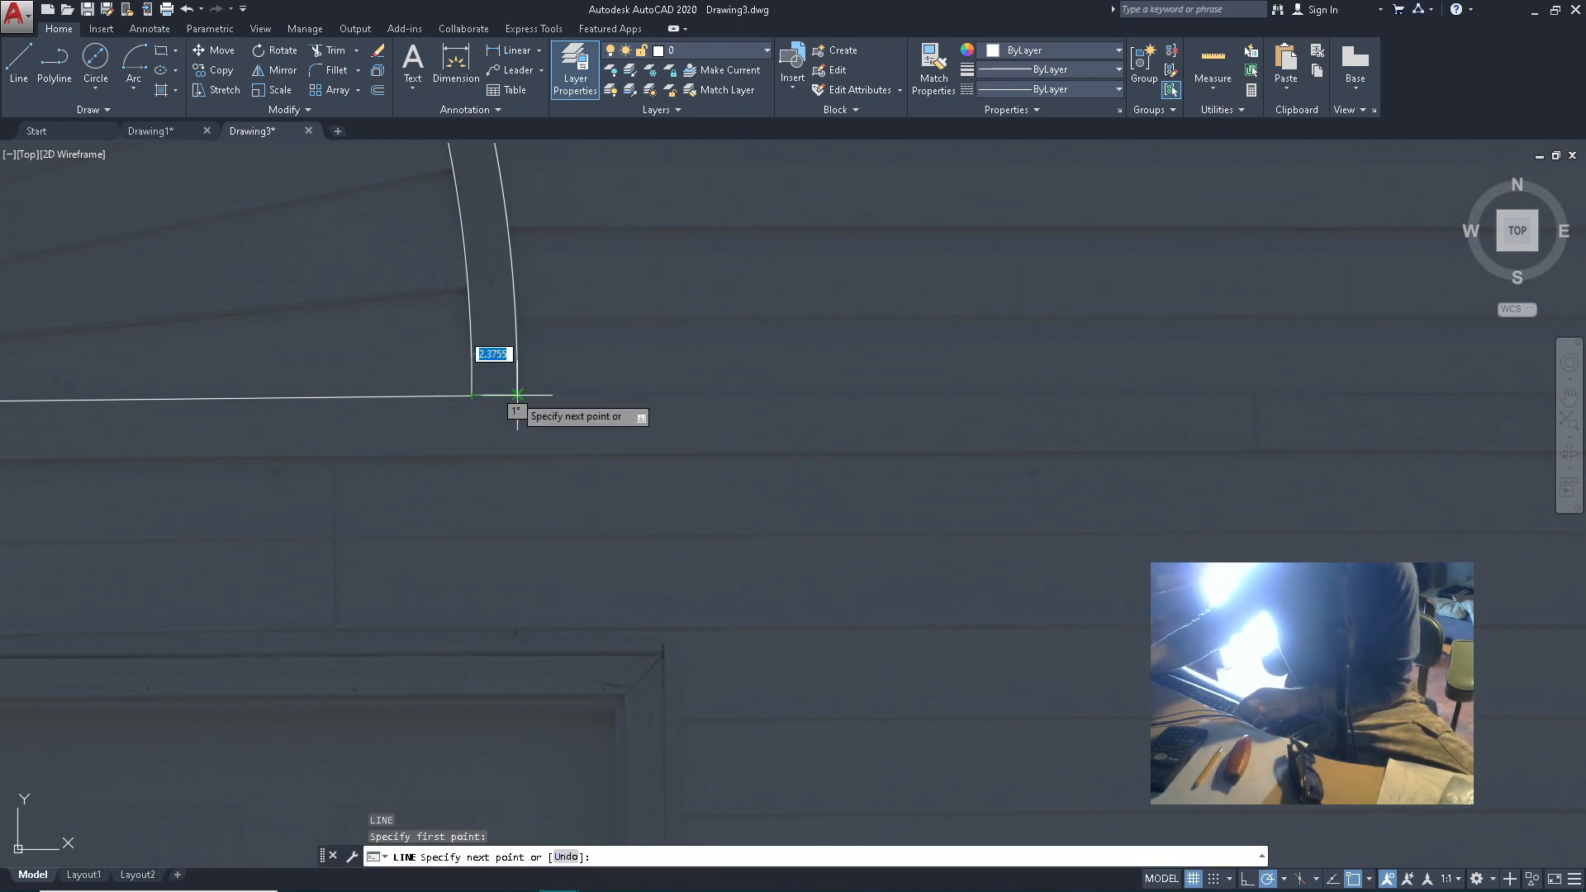
{"action": "left_click", "coordinate": [517, 395]}
{"action": "scroll", "coordinate": [561, 413], "scroll_direction": "down", "scroll_amount": 3}
{"action": "key", "text": "Escape"}
{"action": "key", "text": "Escape"}
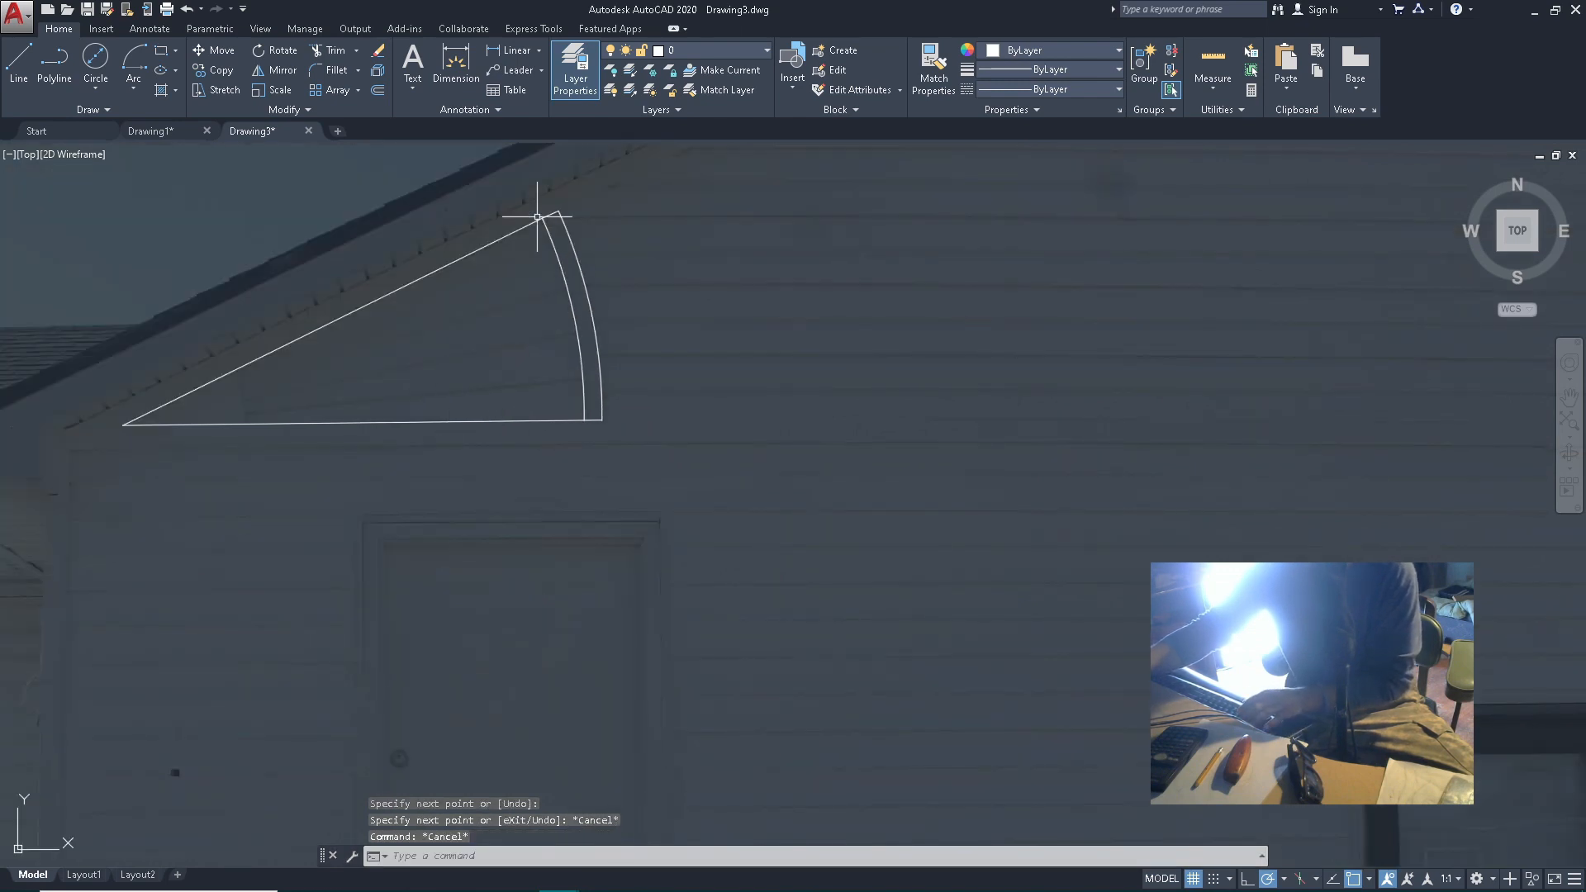
Copy the two arcs and their end lines with the inner arc's lower endpoint as base point, and paste them beside the photo
{"action": "left_click", "coordinate": [537, 217]}
{"action": "left_click", "coordinate": [672, 461]}
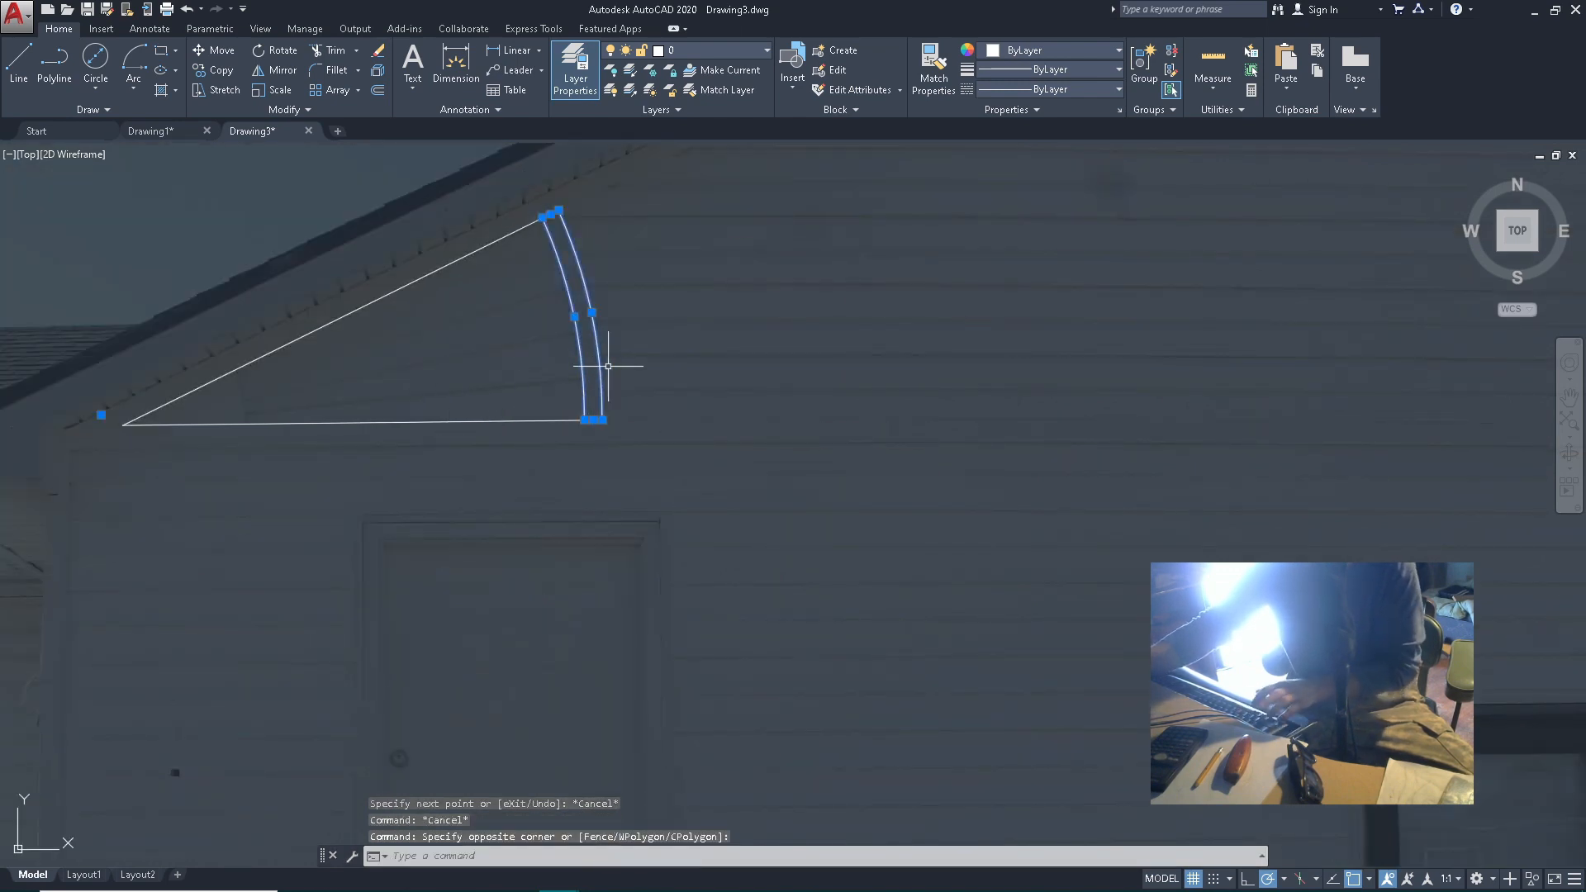
{"action": "key", "text": "ctrl+shift+c"}
{"action": "scroll", "coordinate": [584, 423], "scroll_direction": "up", "scroll_amount": 8}
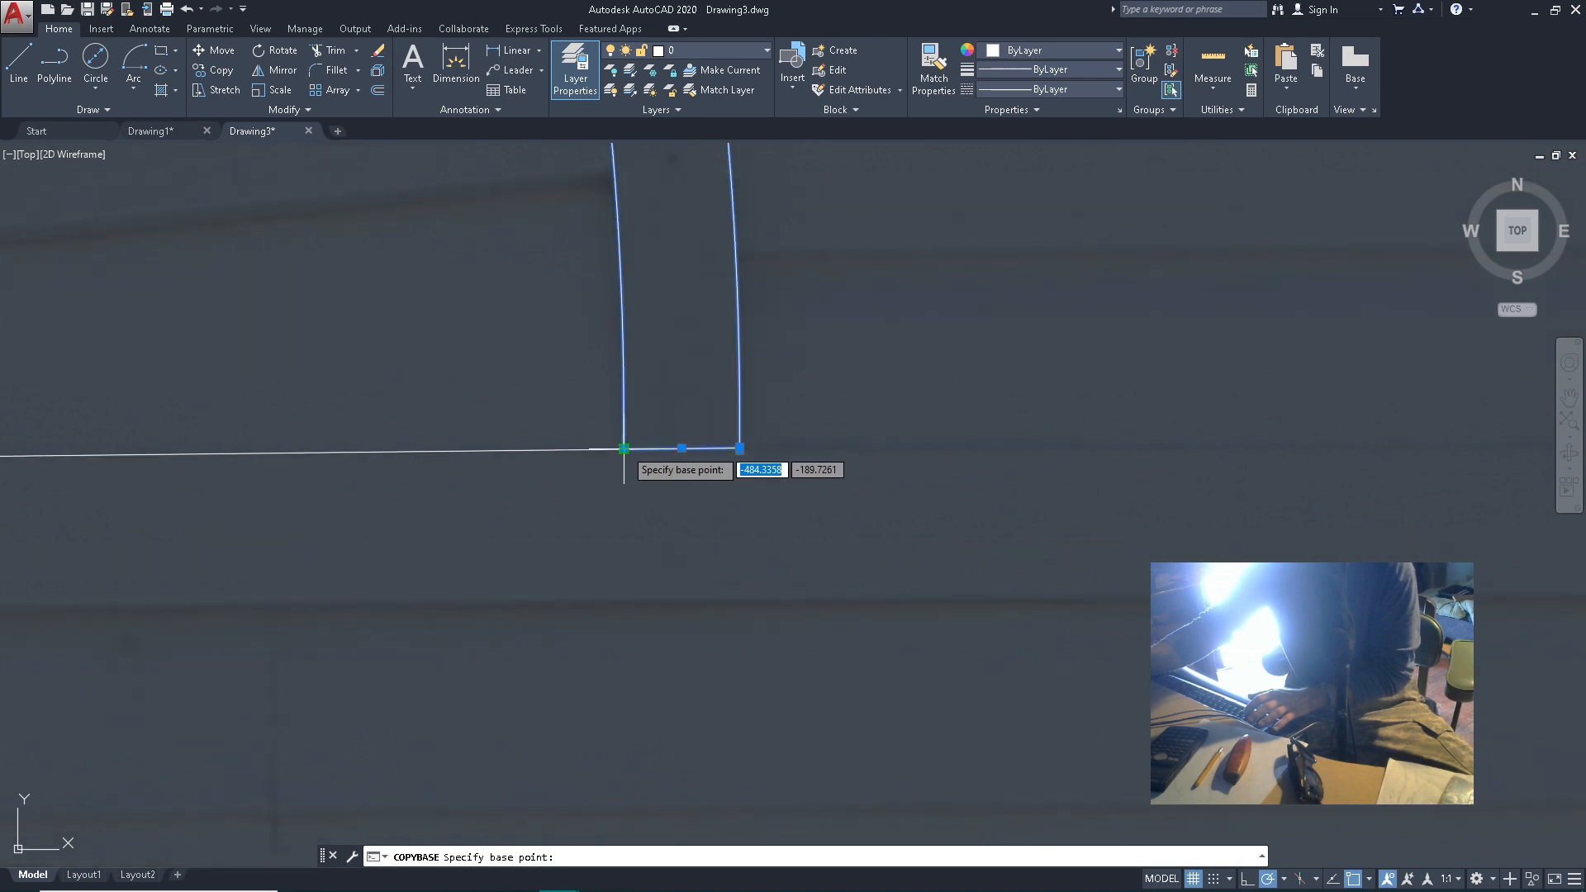
{"action": "left_click", "coordinate": [626, 450]}
{"action": "scroll", "coordinate": [702, 521], "scroll_direction": "down", "scroll_amount": 6}
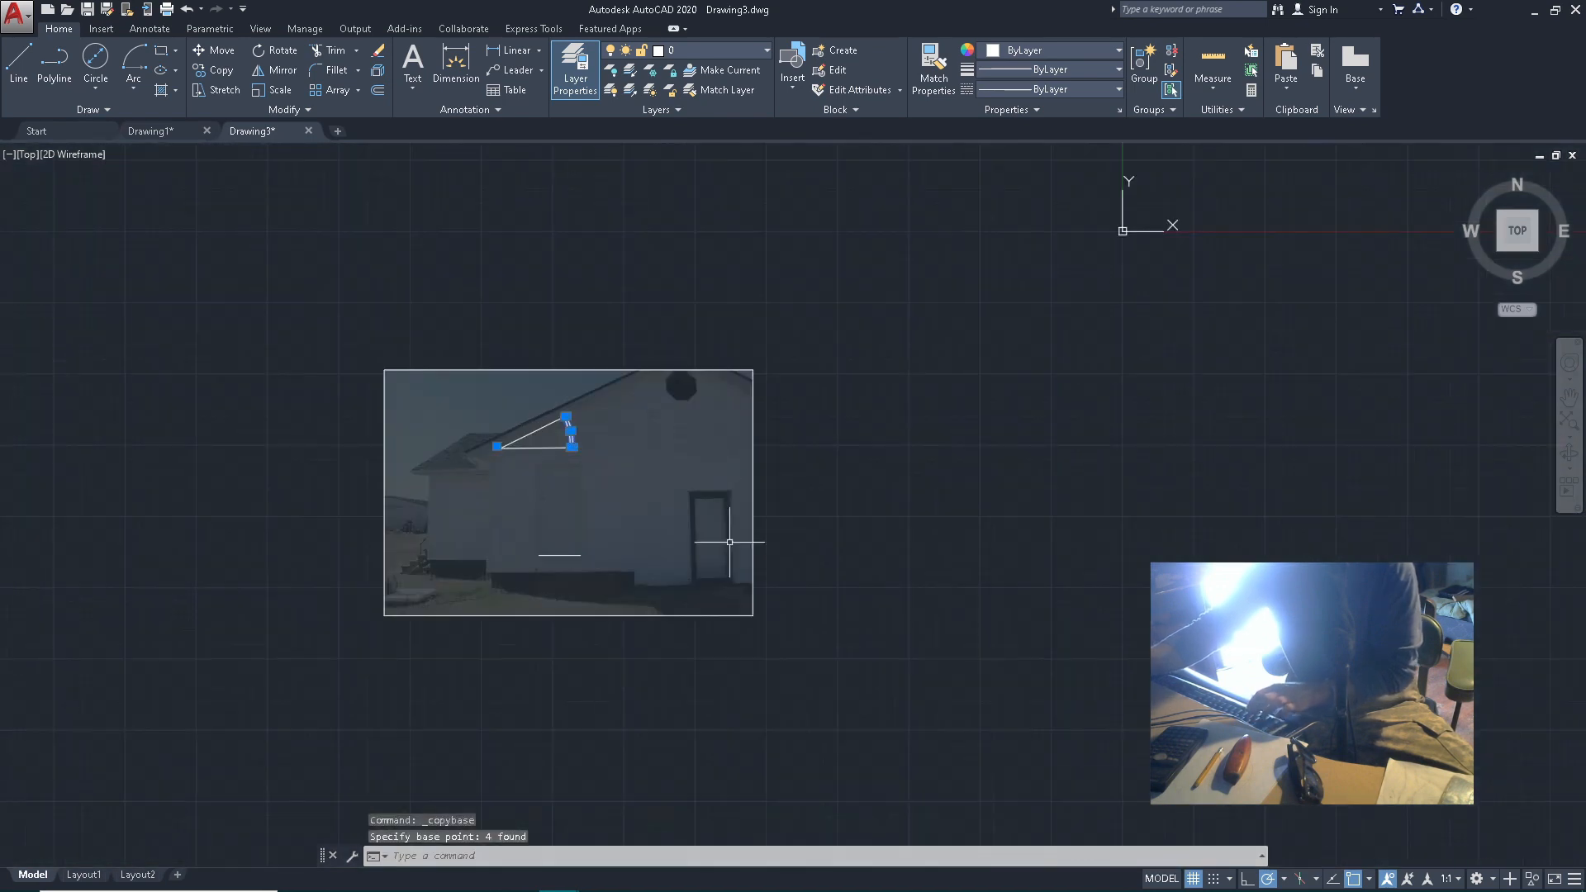
{"action": "key", "text": "ctrl+v"}
{"action": "left_click", "coordinate": [870, 497]}
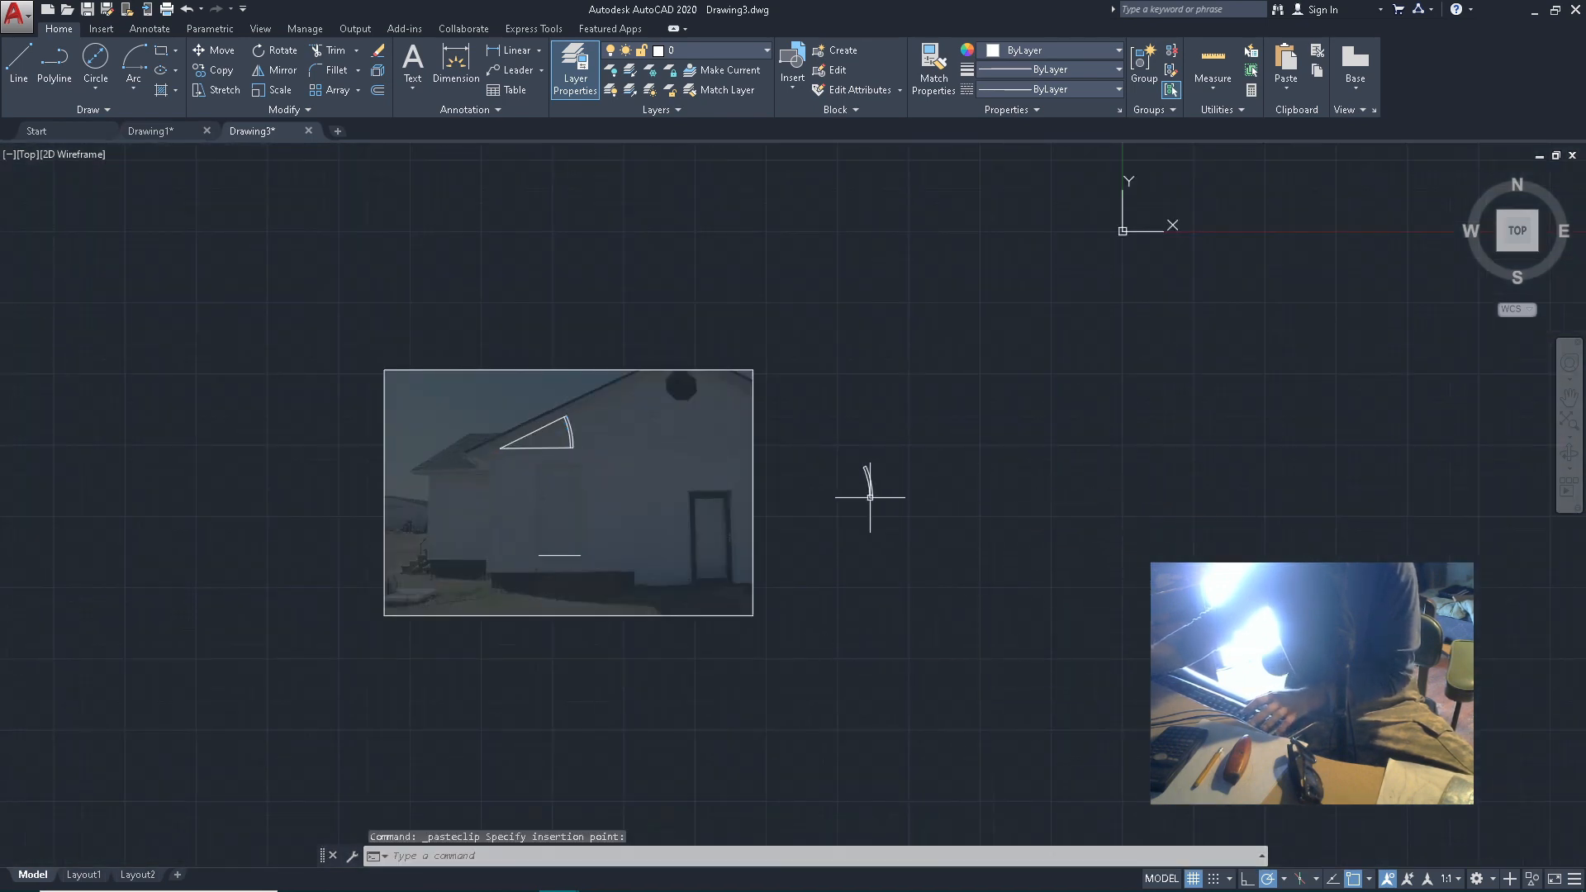
Save the drawing in Documents under the name MOMS TRIM
{"action": "scroll", "coordinate": [1001, 513], "scroll_direction": "up", "scroll_amount": 3}
{"action": "scroll", "coordinate": [627, 466], "scroll_direction": "down", "scroll_amount": 4}
{"action": "scroll", "coordinate": [384, 426], "scroll_direction": "up", "scroll_amount": 6}
{"action": "scroll", "coordinate": [786, 520], "scroll_direction": "down", "scroll_amount": 2}
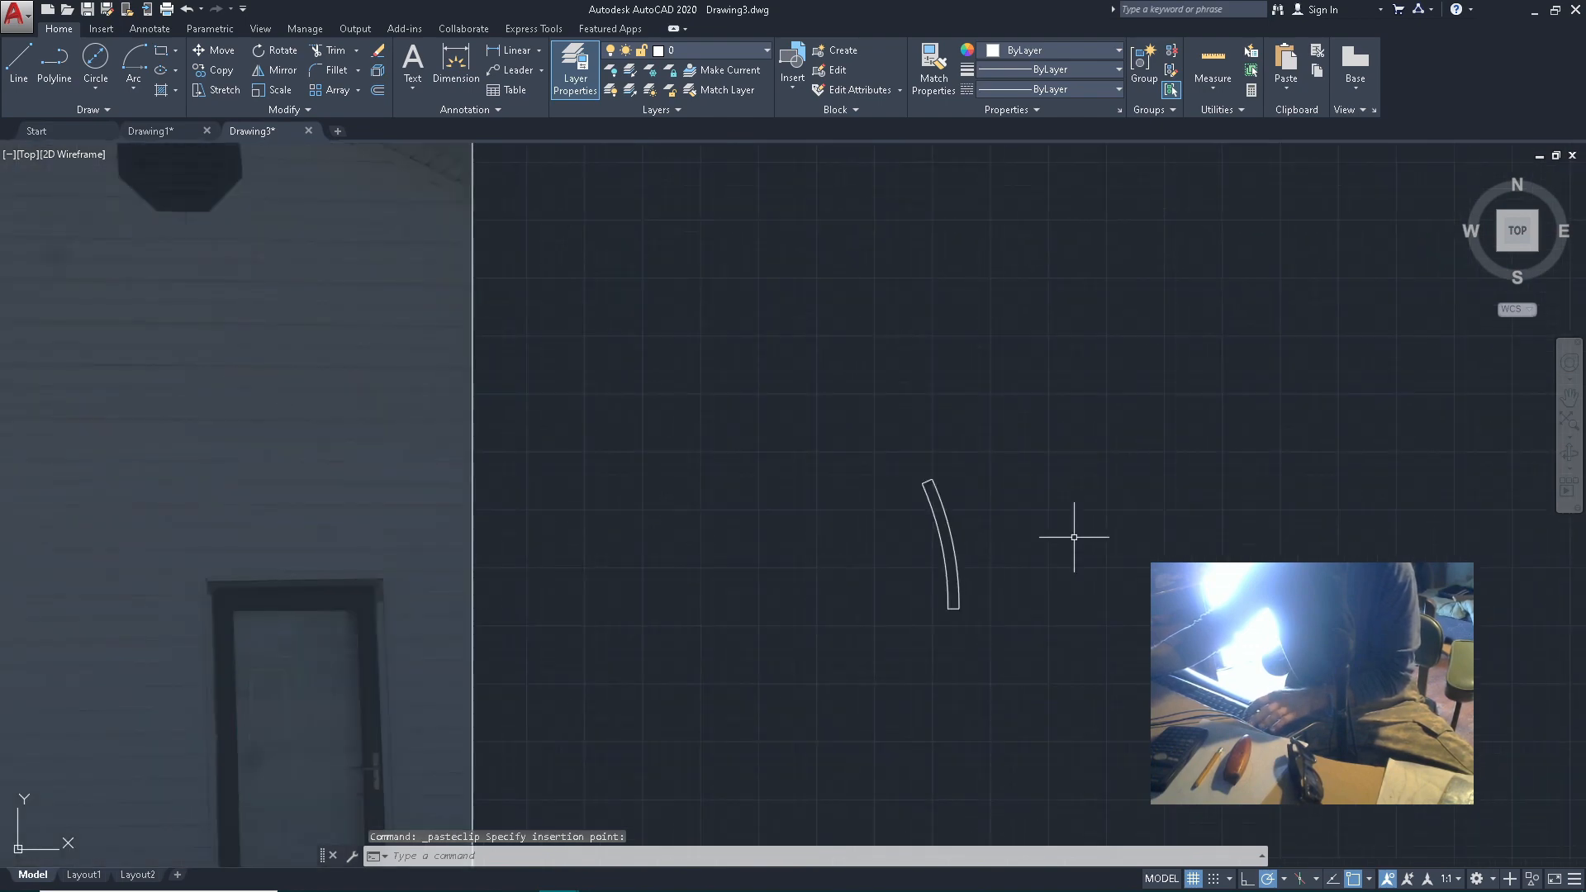
{"action": "scroll", "coordinate": [1069, 538], "scroll_direction": "up", "scroll_amount": 4}
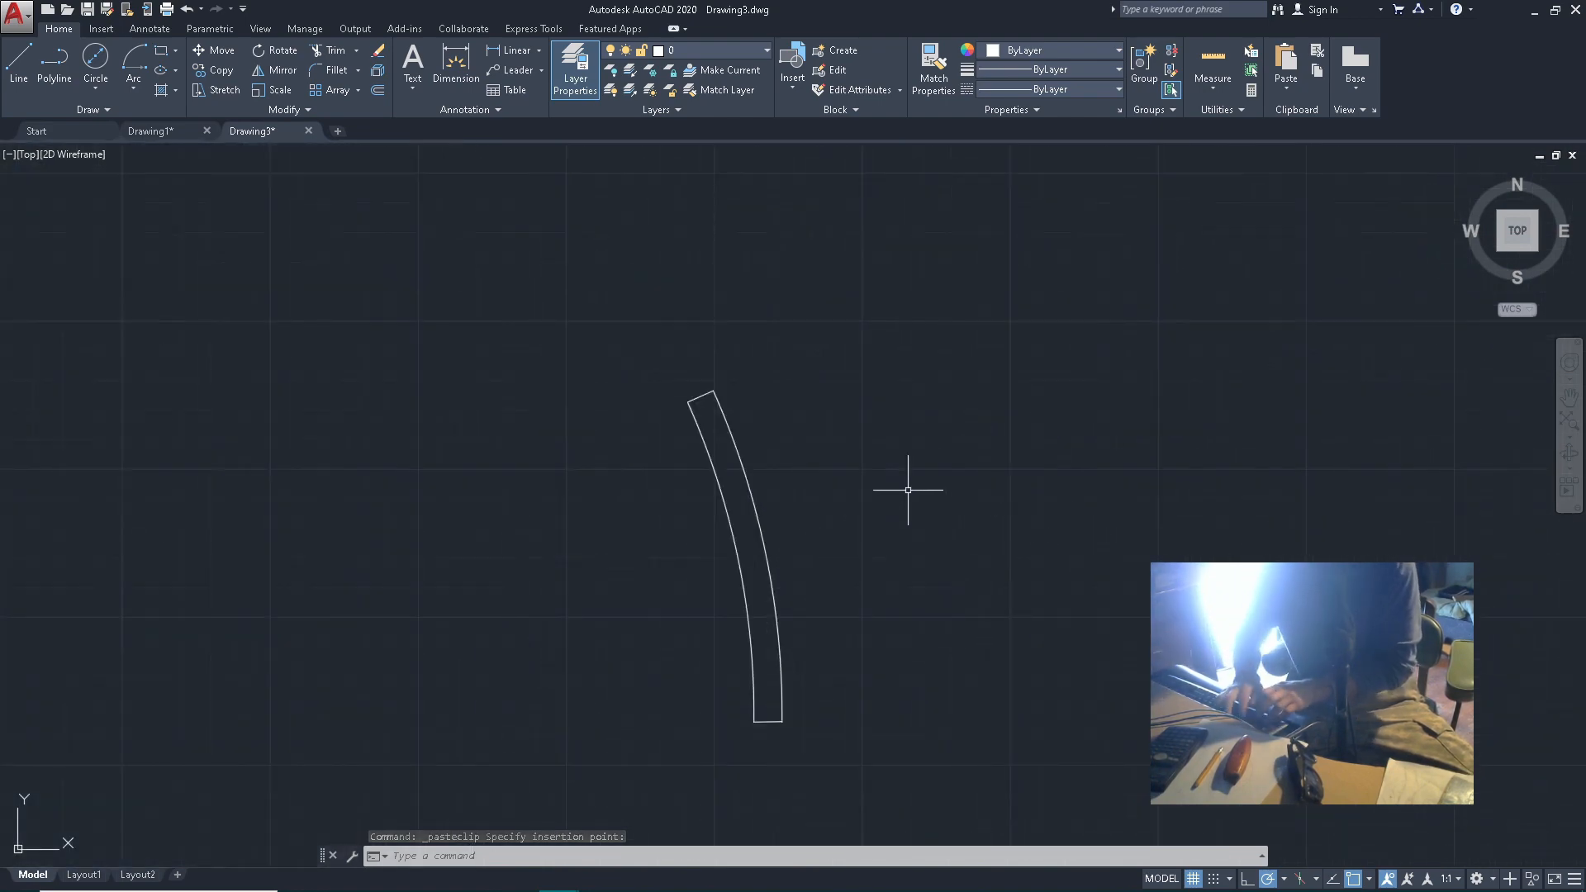
{"action": "key", "text": "ctrl+shift+s"}
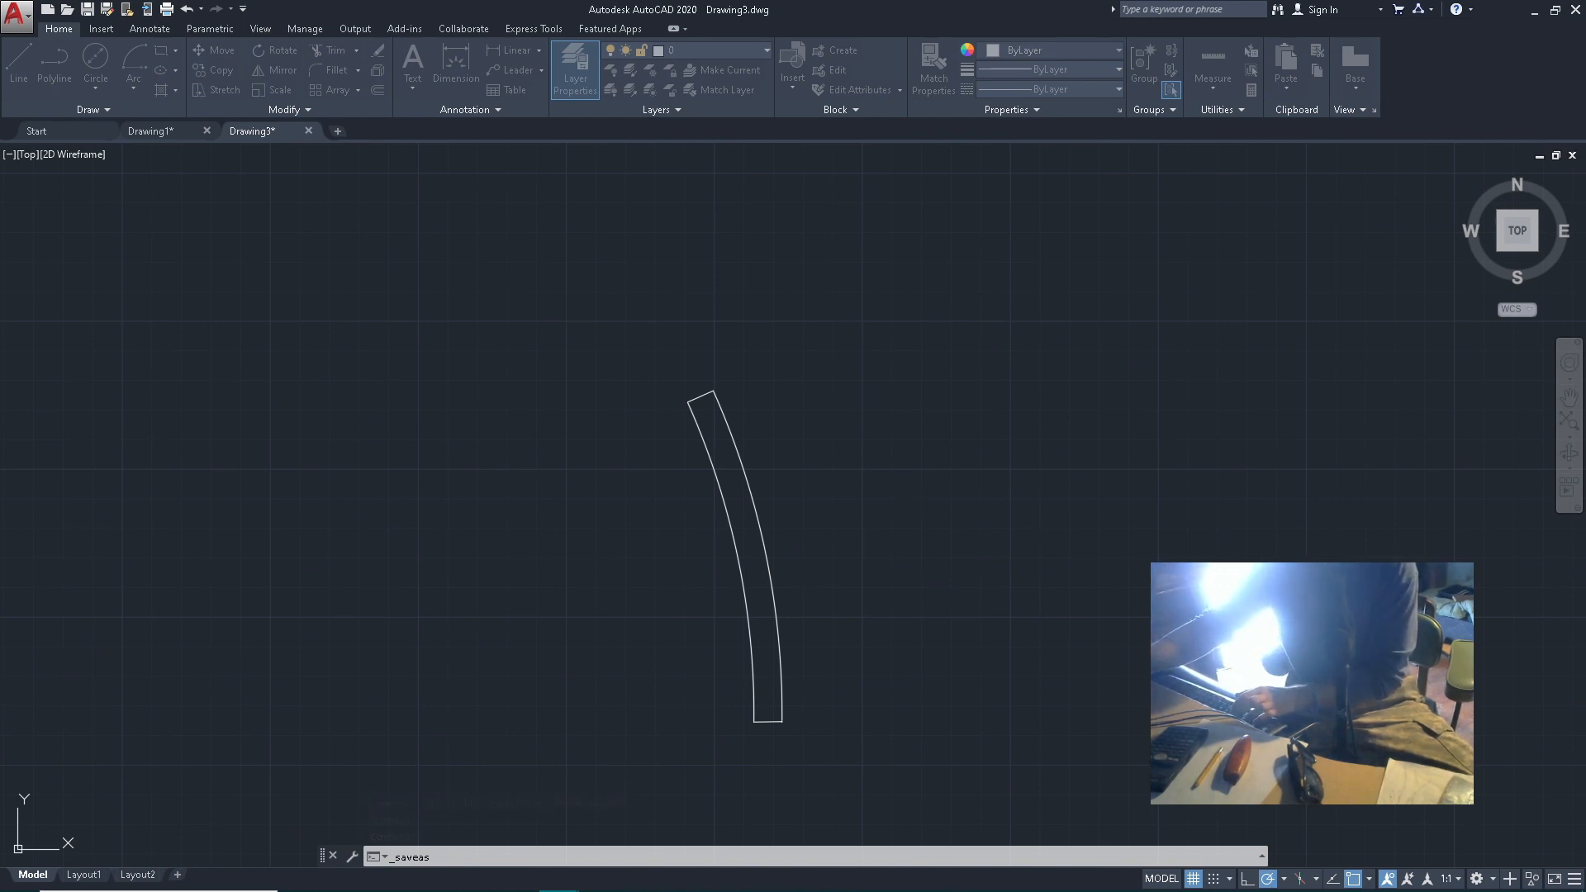
{"action": "type", "text": "MOMS TRIM"}
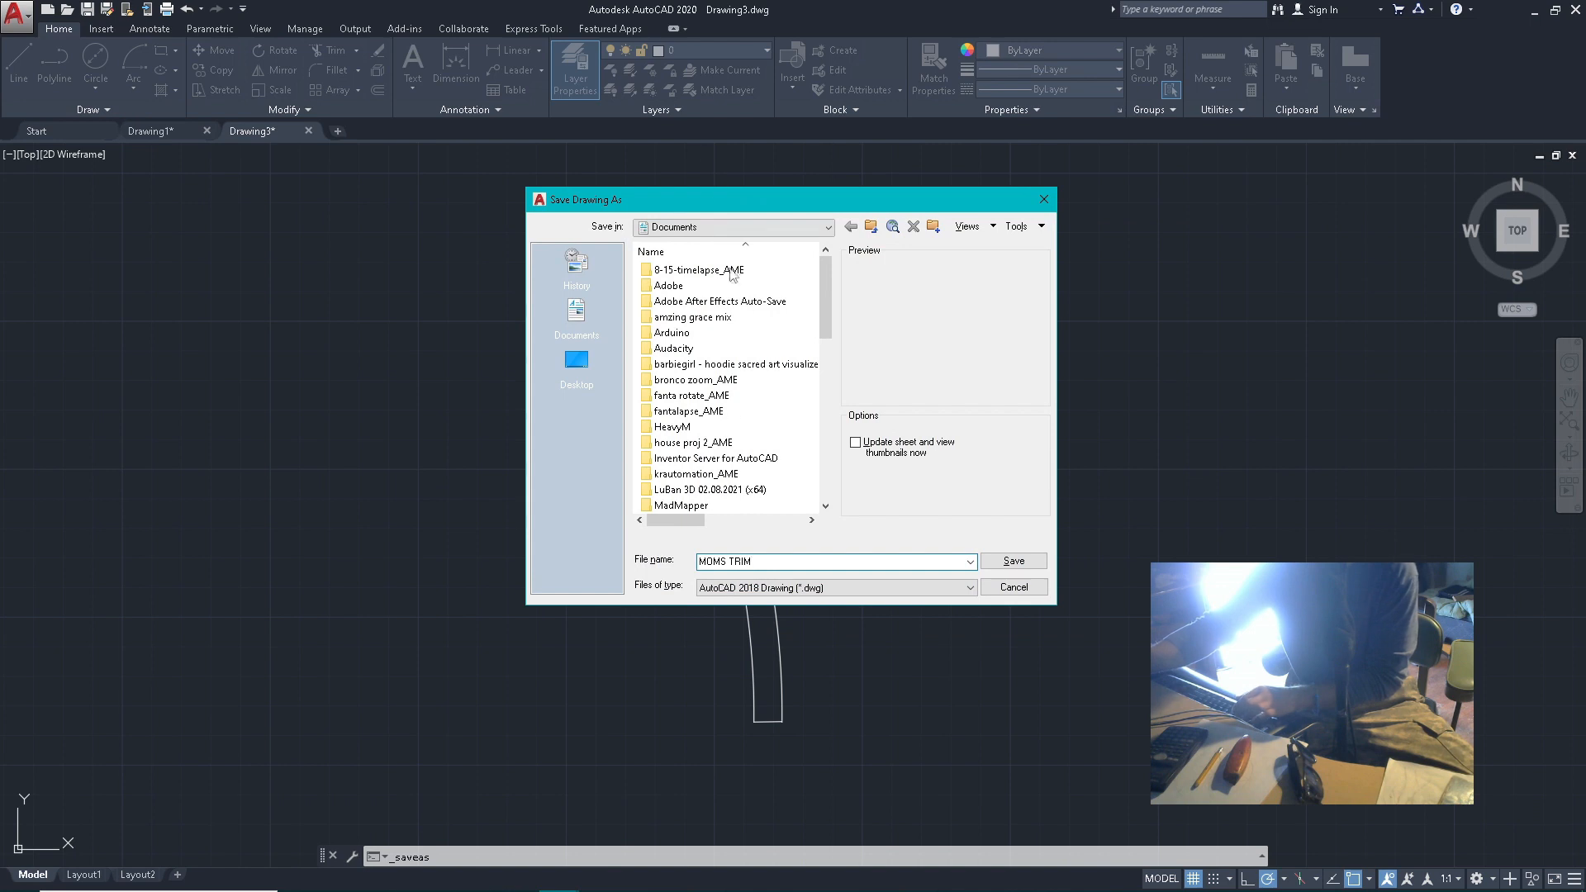
{"action": "left_click", "coordinate": [1024, 564]}
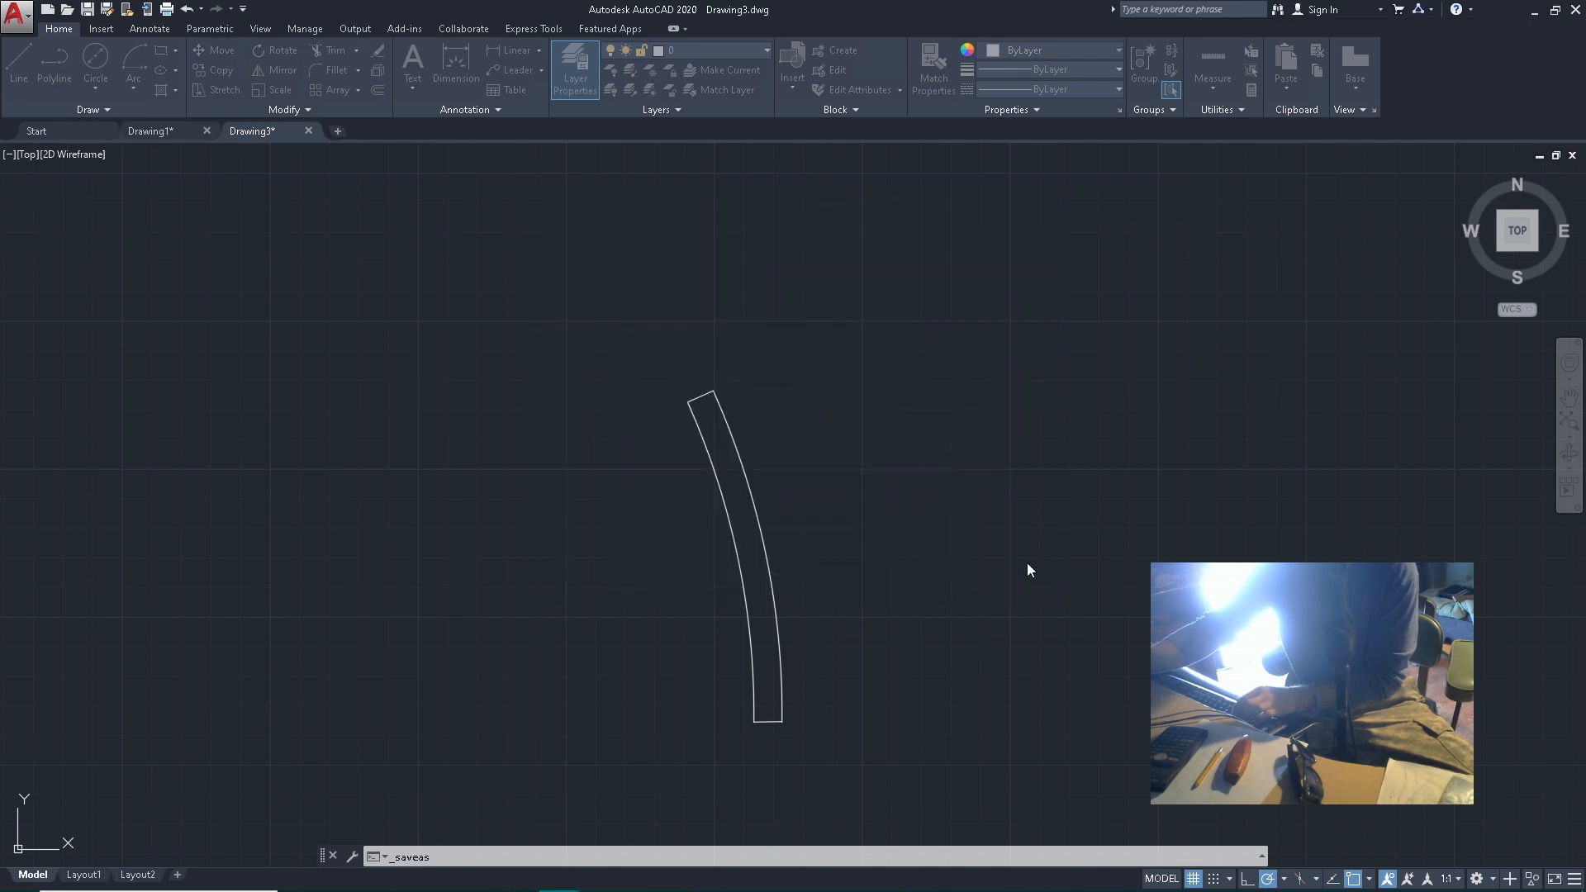
Copy the closed trim outline of two arcs and their end lines, and start a new blank drawing
{"action": "left_click", "coordinate": [687, 340]}
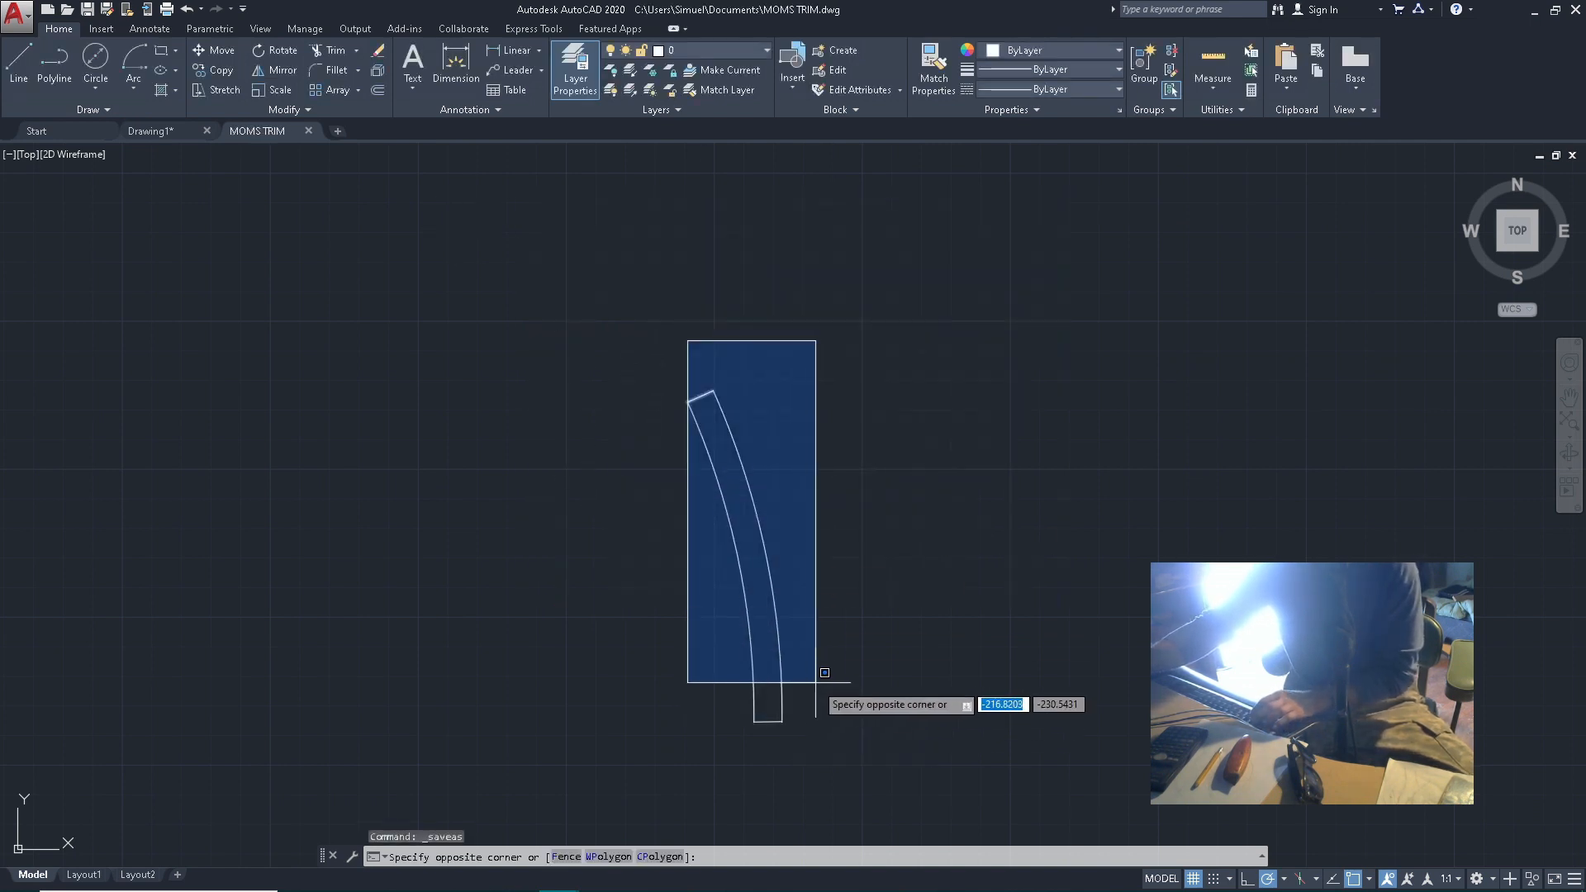
{"action": "left_click", "coordinate": [913, 817]}
{"action": "scroll", "coordinate": [743, 549], "scroll_direction": "down", "scroll_amount": 2}
{"action": "scroll", "coordinate": [755, 617], "scroll_direction": "up", "scroll_amount": 2}
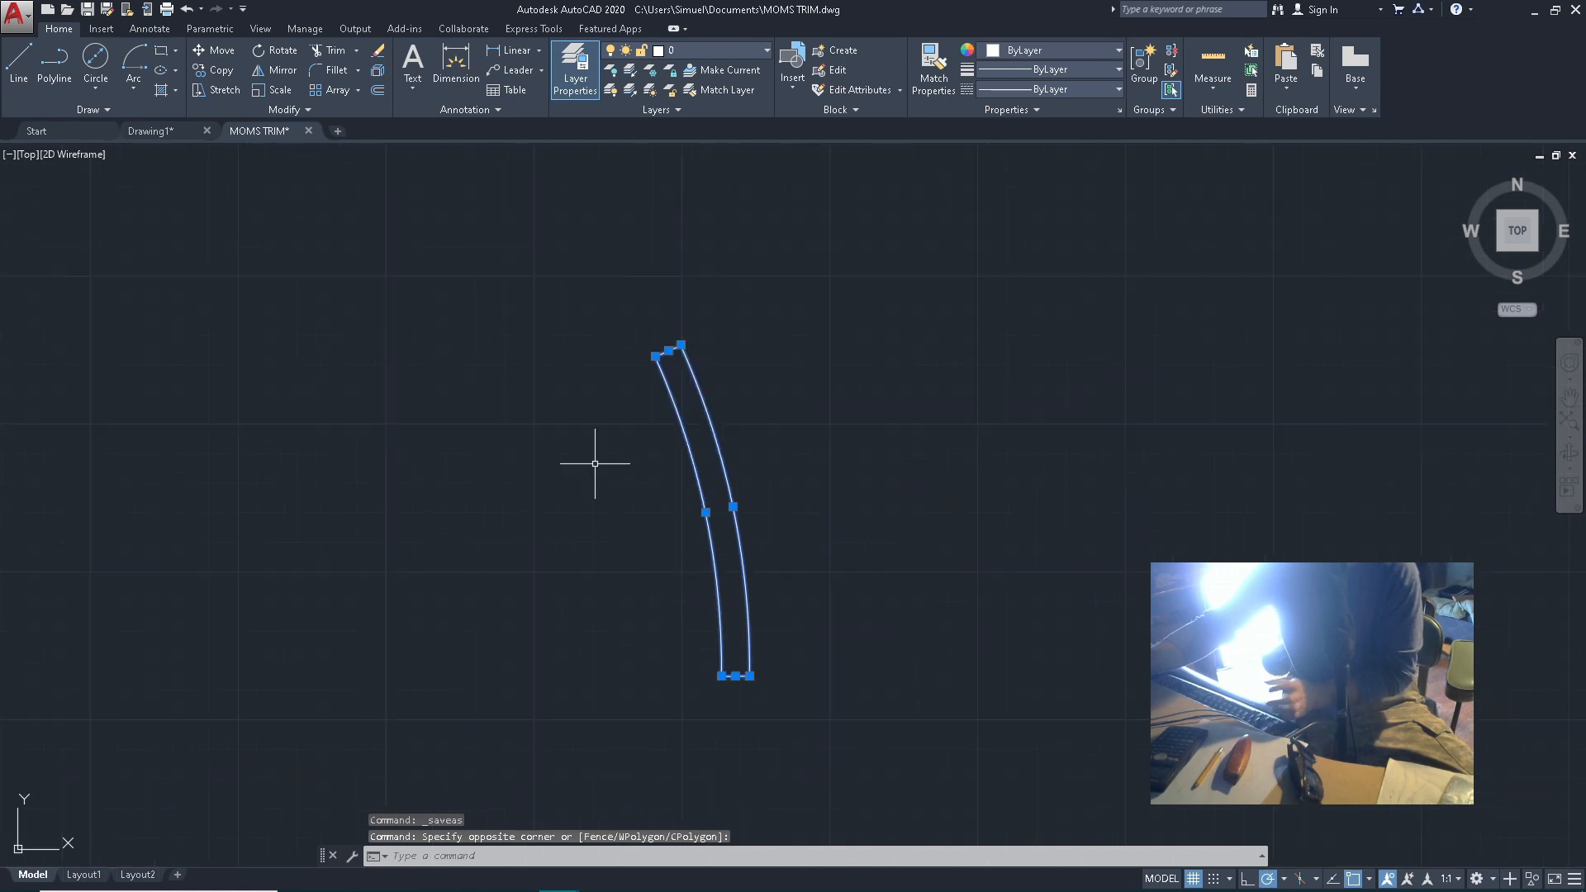
{"action": "key", "text": "ctrl+shift+s"}
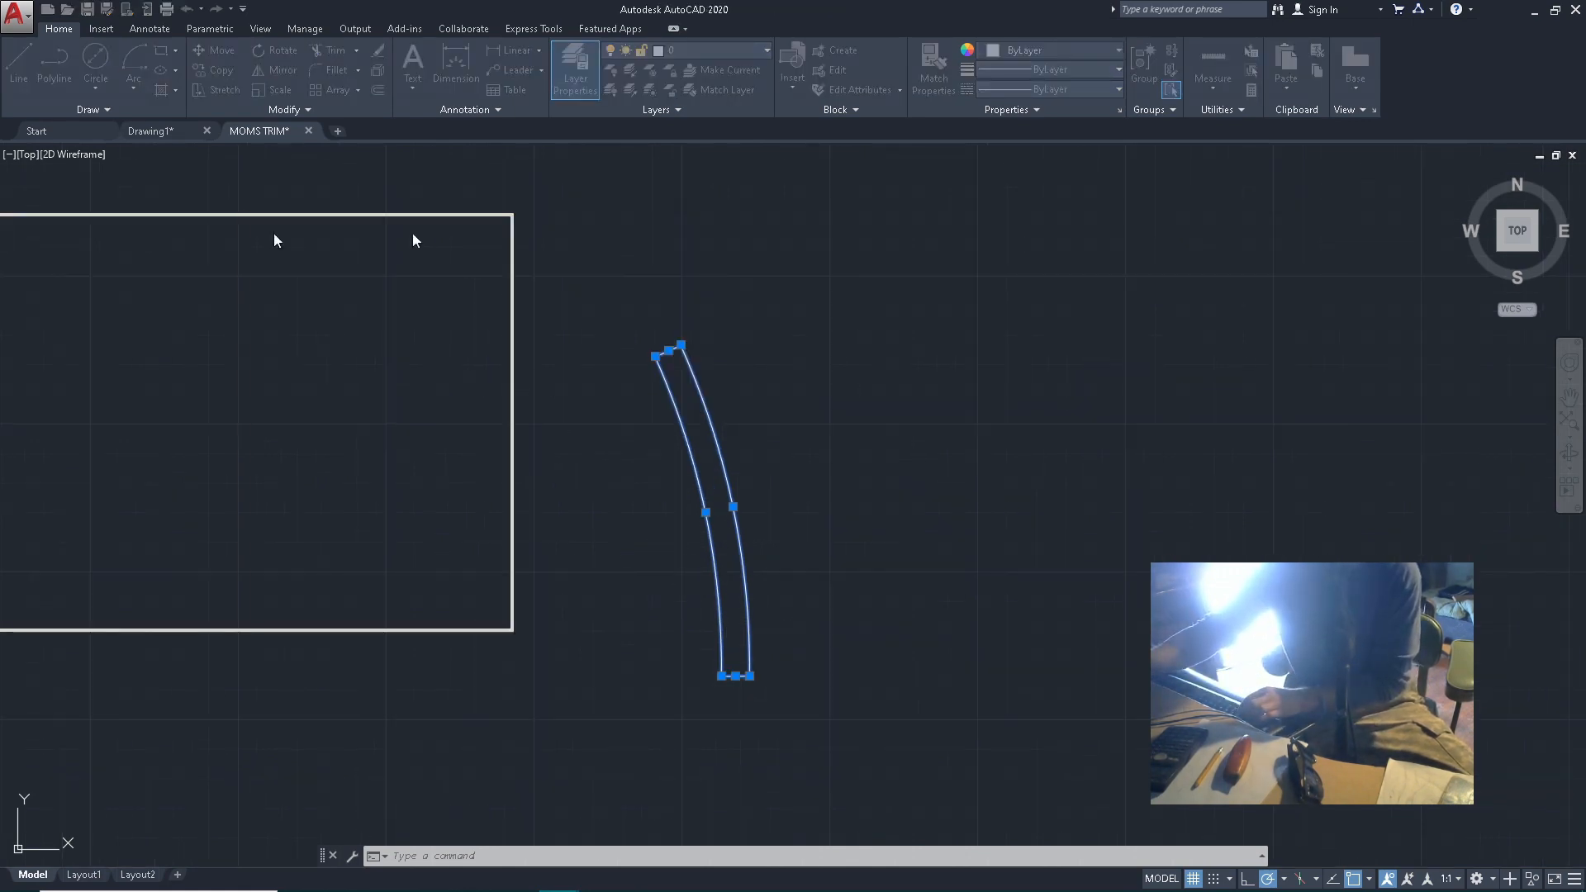
{"action": "key", "text": "Return"}
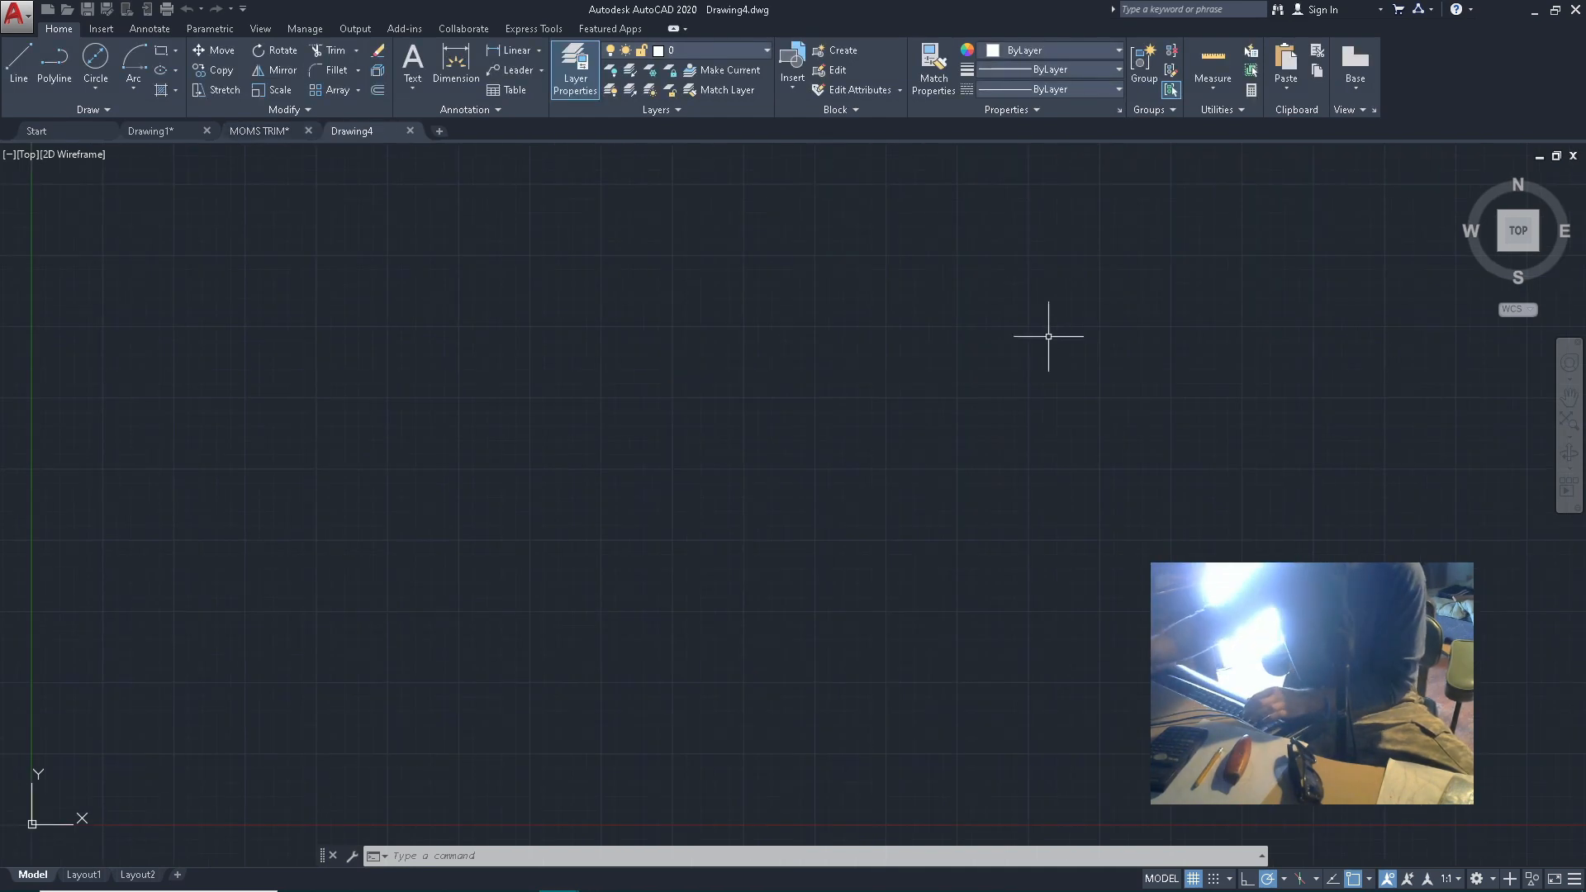
Paste the trim outline into the new drawing at insertion point 0,0 and fit it in view
{"action": "key", "text": "ctrl+v"}
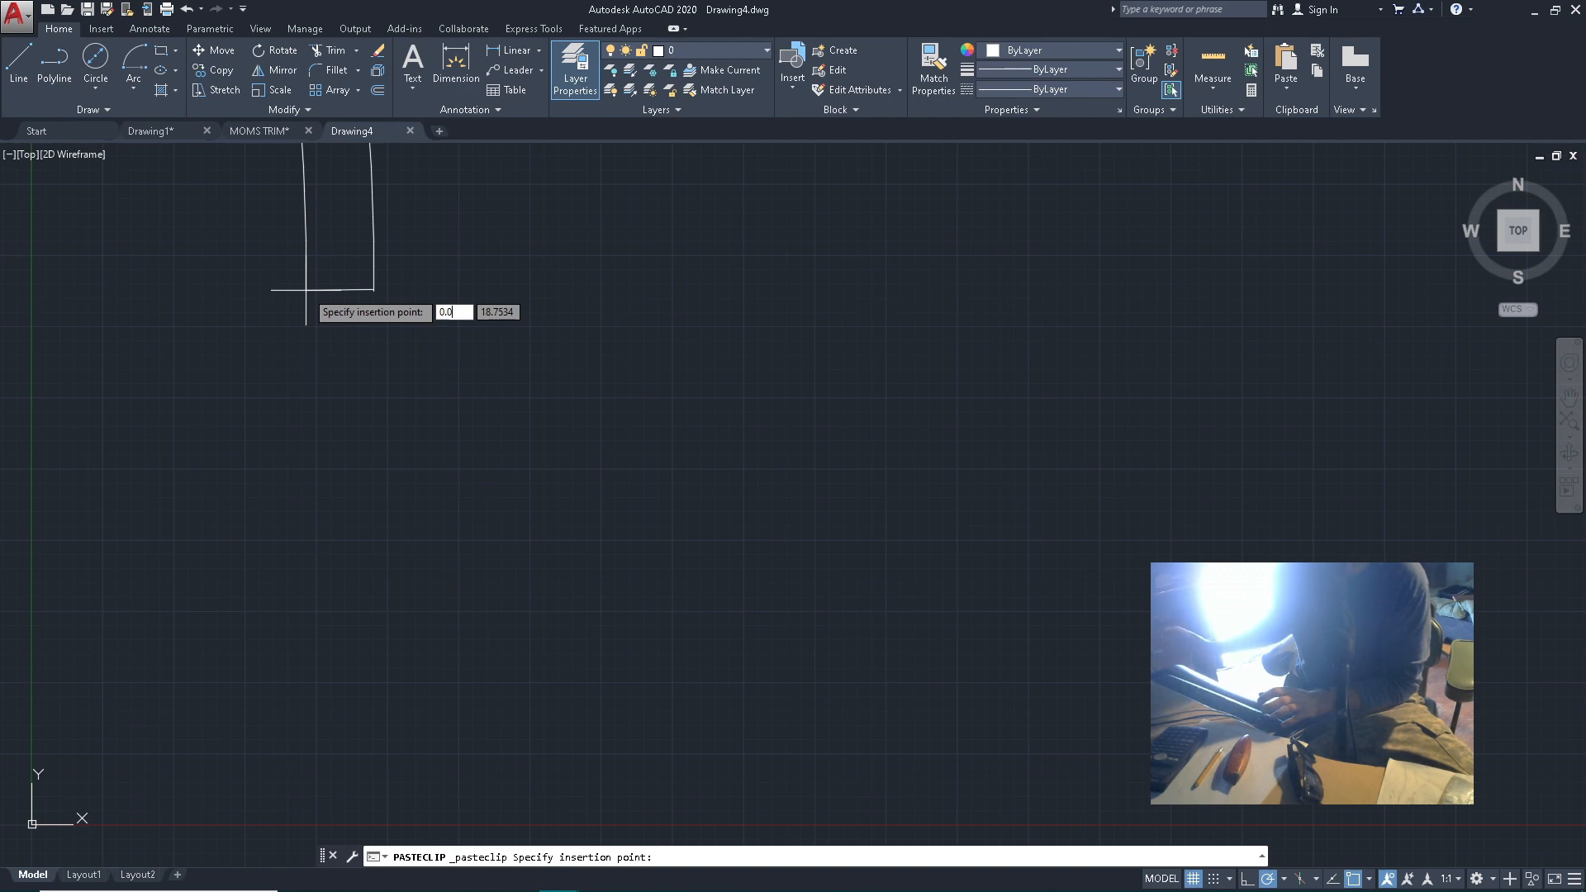
{"action": "key", "text": "Return"}
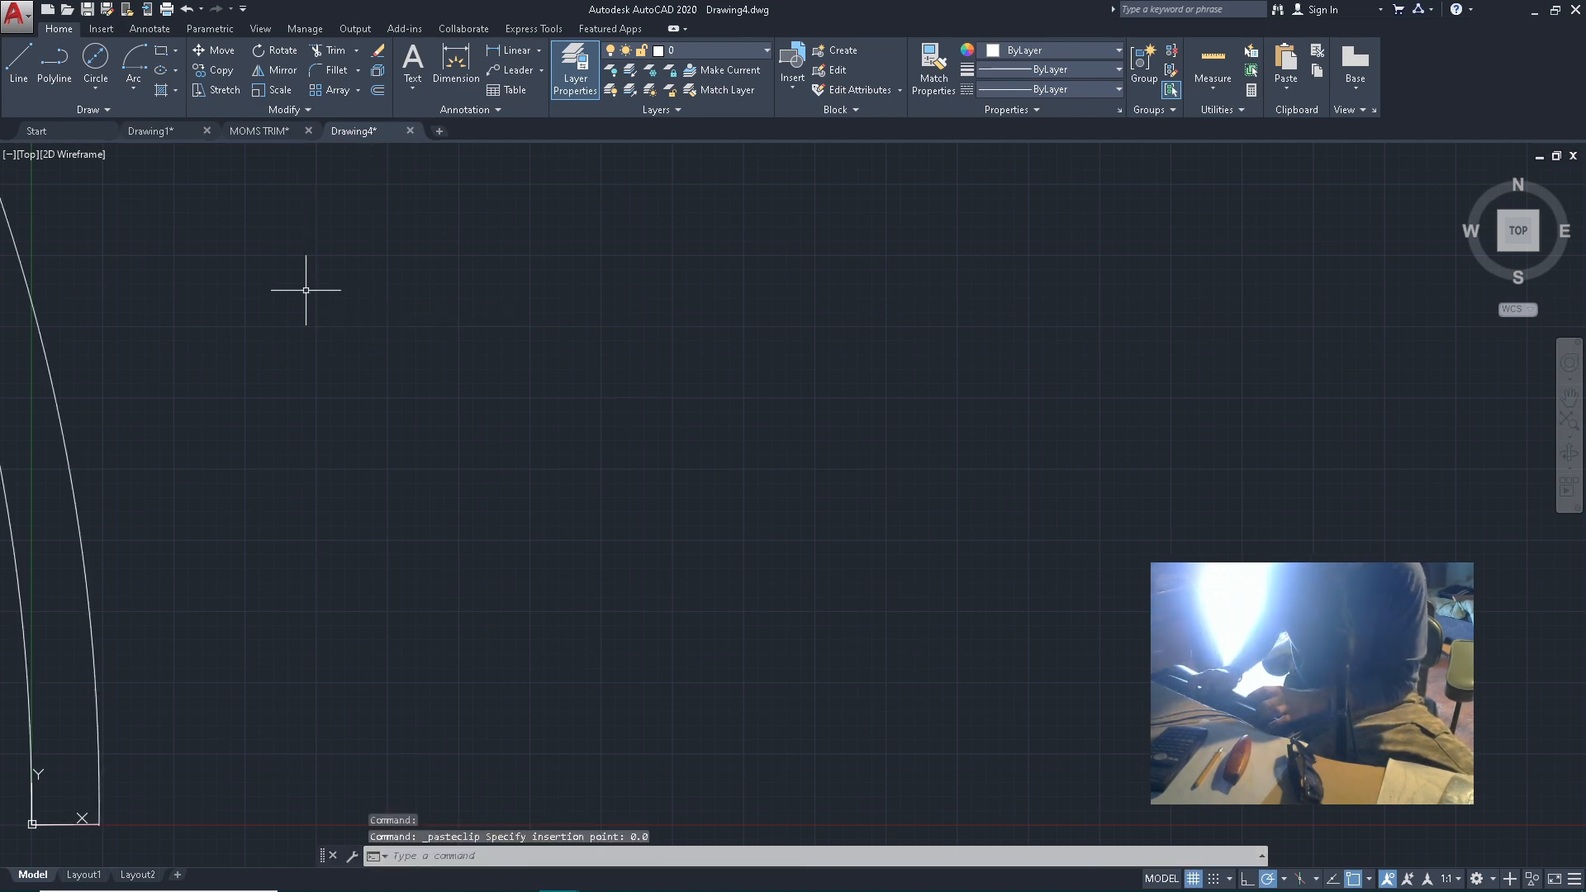
{"action": "type", "text": "z"}
{"action": "key", "text": "Return"}
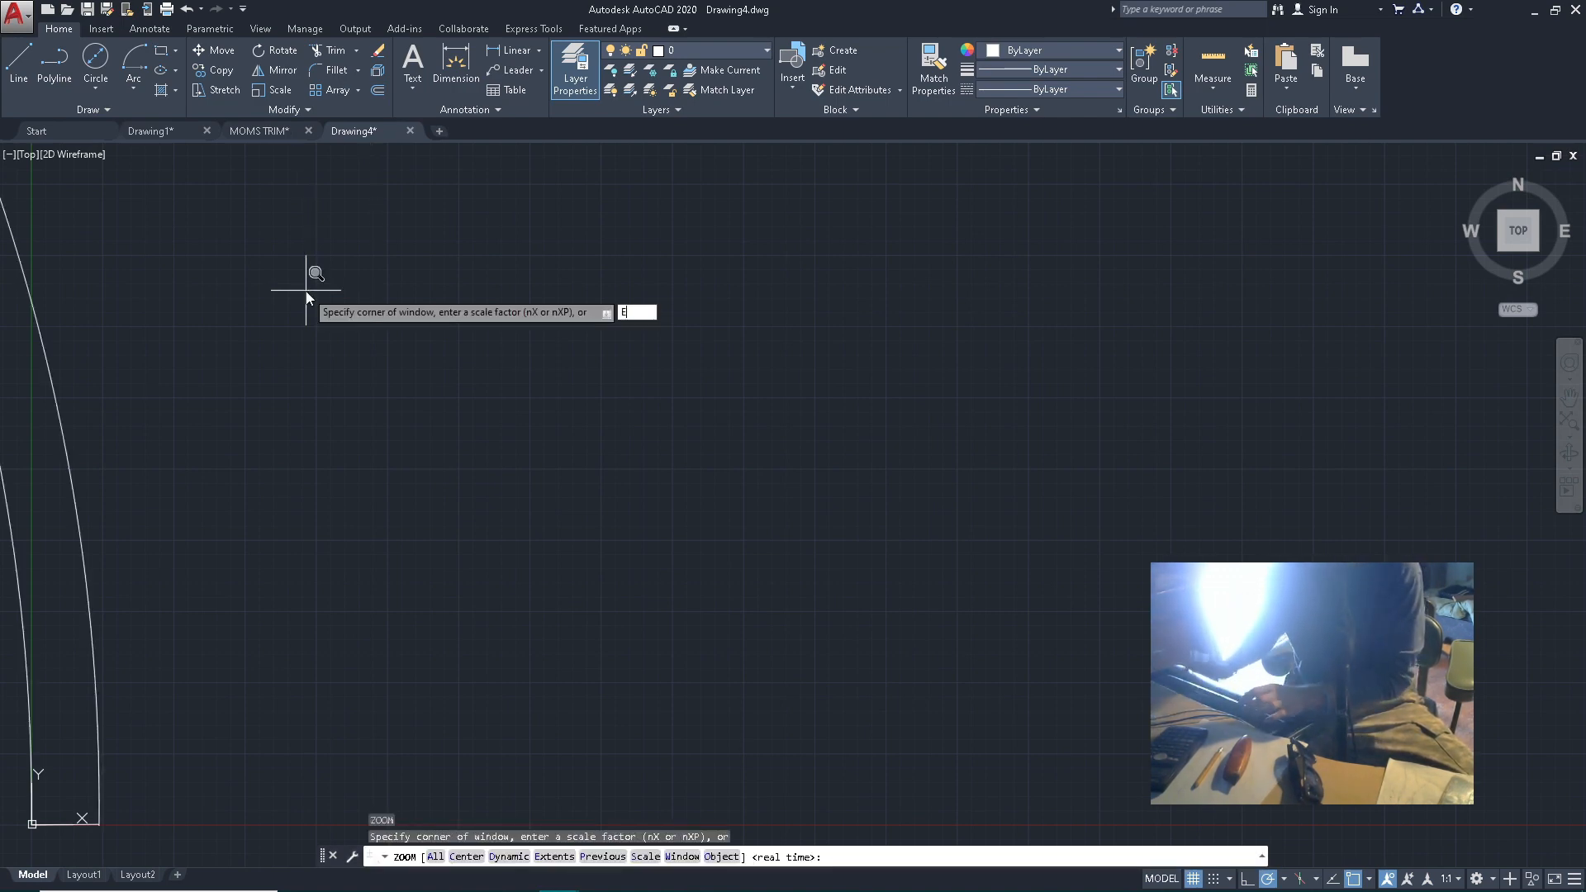
{"action": "type", "text": "E"}
{"action": "key", "text": "Return"}
{"action": "scroll", "coordinate": [767, 350], "scroll_direction": "down", "scroll_amount": 4}
{"action": "scroll", "coordinate": [743, 347], "scroll_direction": "up", "scroll_amount": 2}
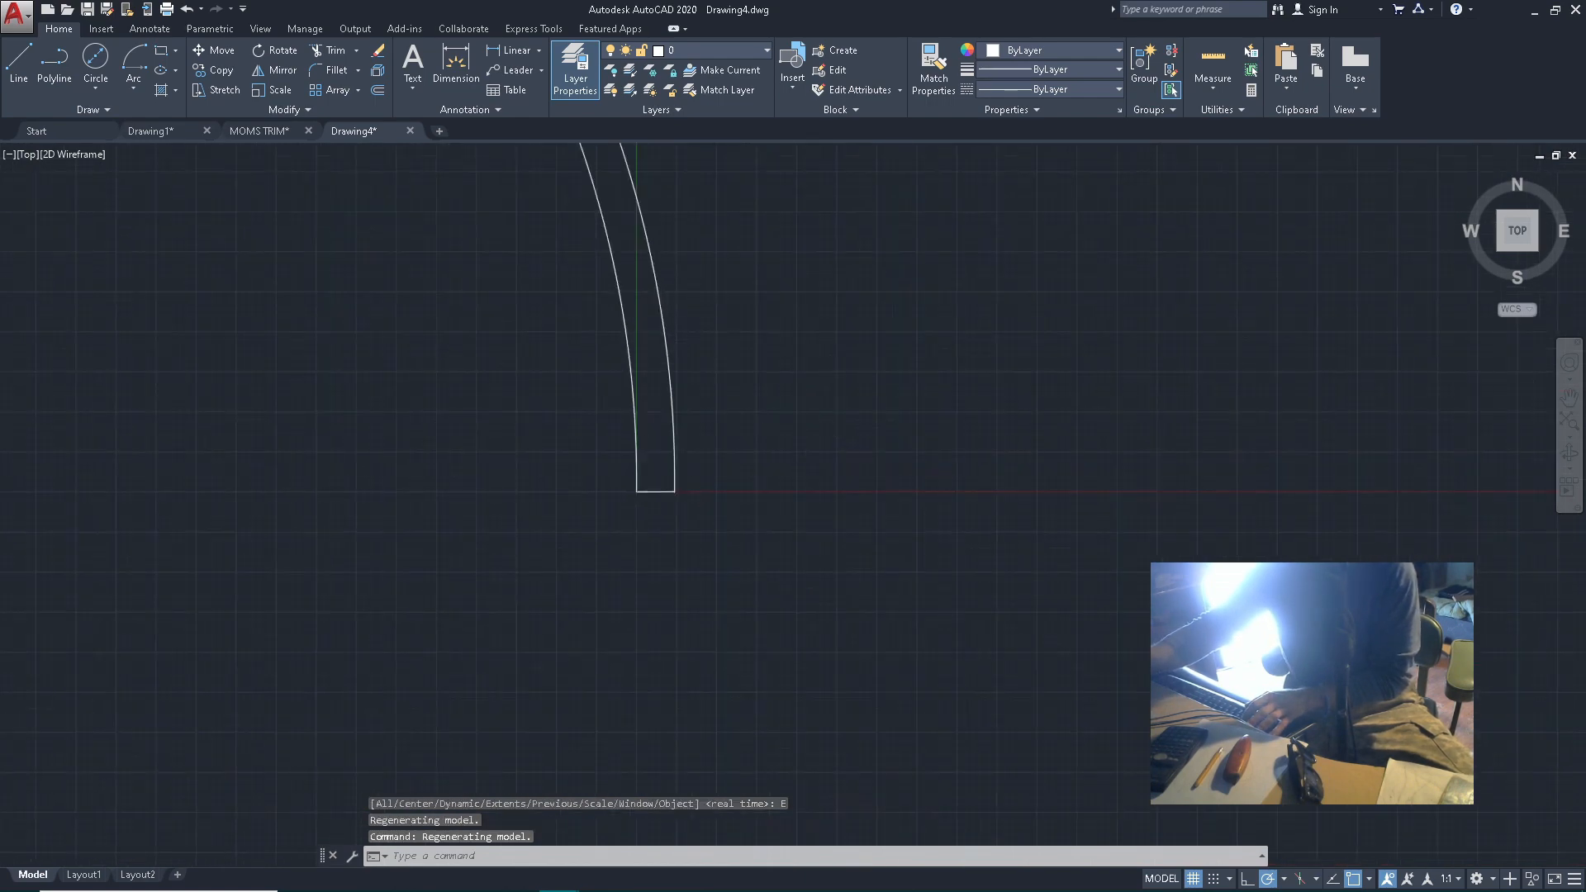
Add a vertical dimension from the inner arc's lower endpoint to the outer arc's upper endpoint, placed on the trim's inner side
{"action": "left_click", "coordinate": [464, 87]}
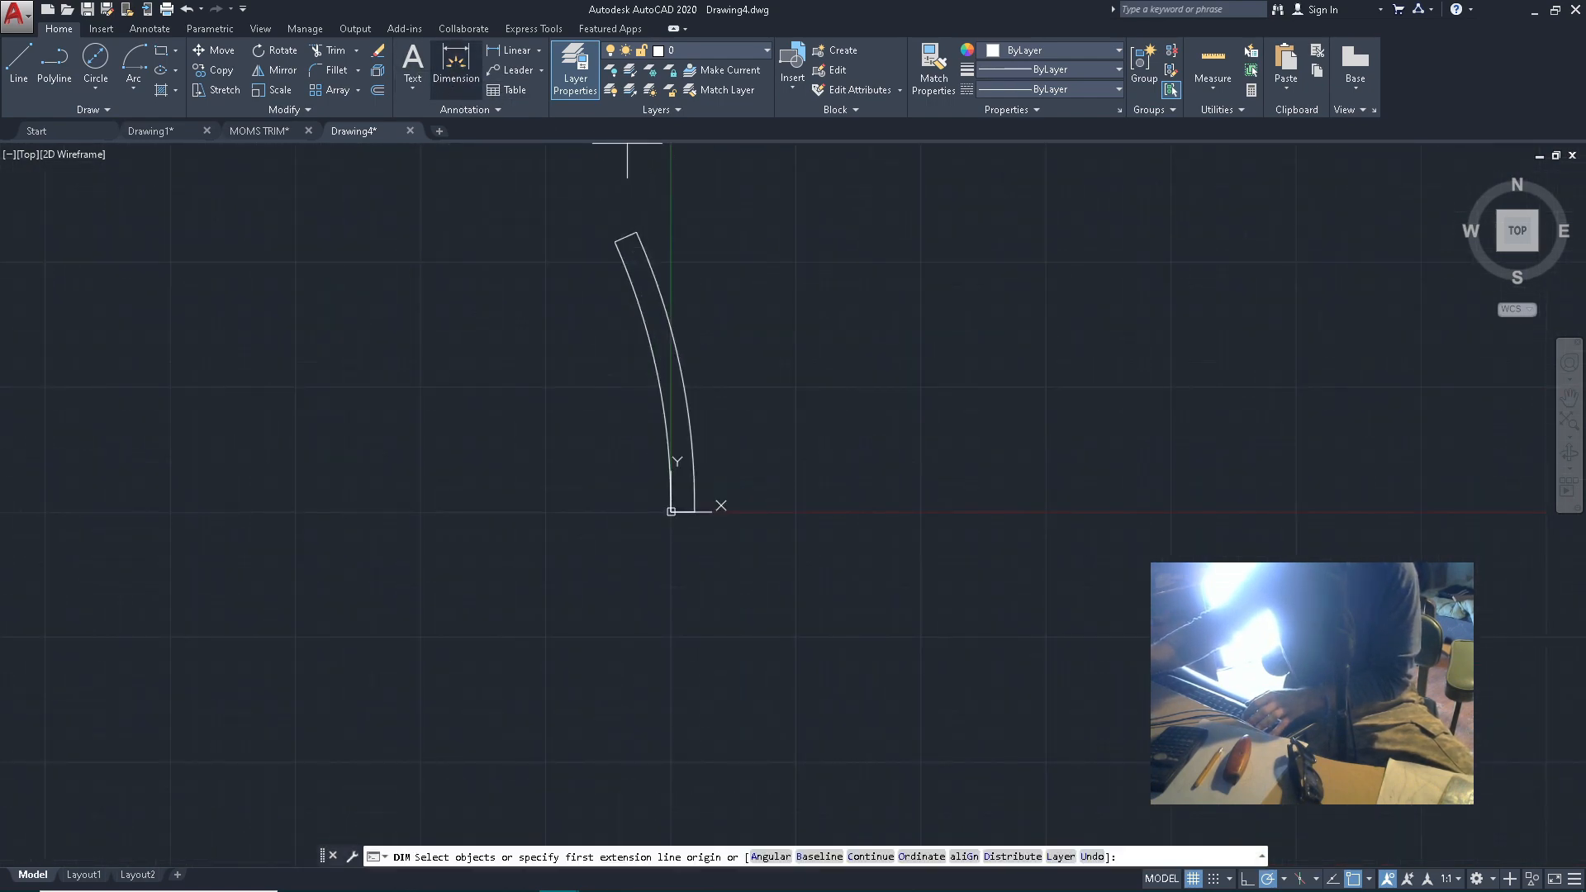
{"action": "scroll", "coordinate": [676, 512], "scroll_direction": "up", "scroll_amount": 3}
{"action": "left_click", "coordinate": [679, 526]}
{"action": "scroll", "coordinate": [661, 504], "scroll_direction": "down", "scroll_amount": 3}
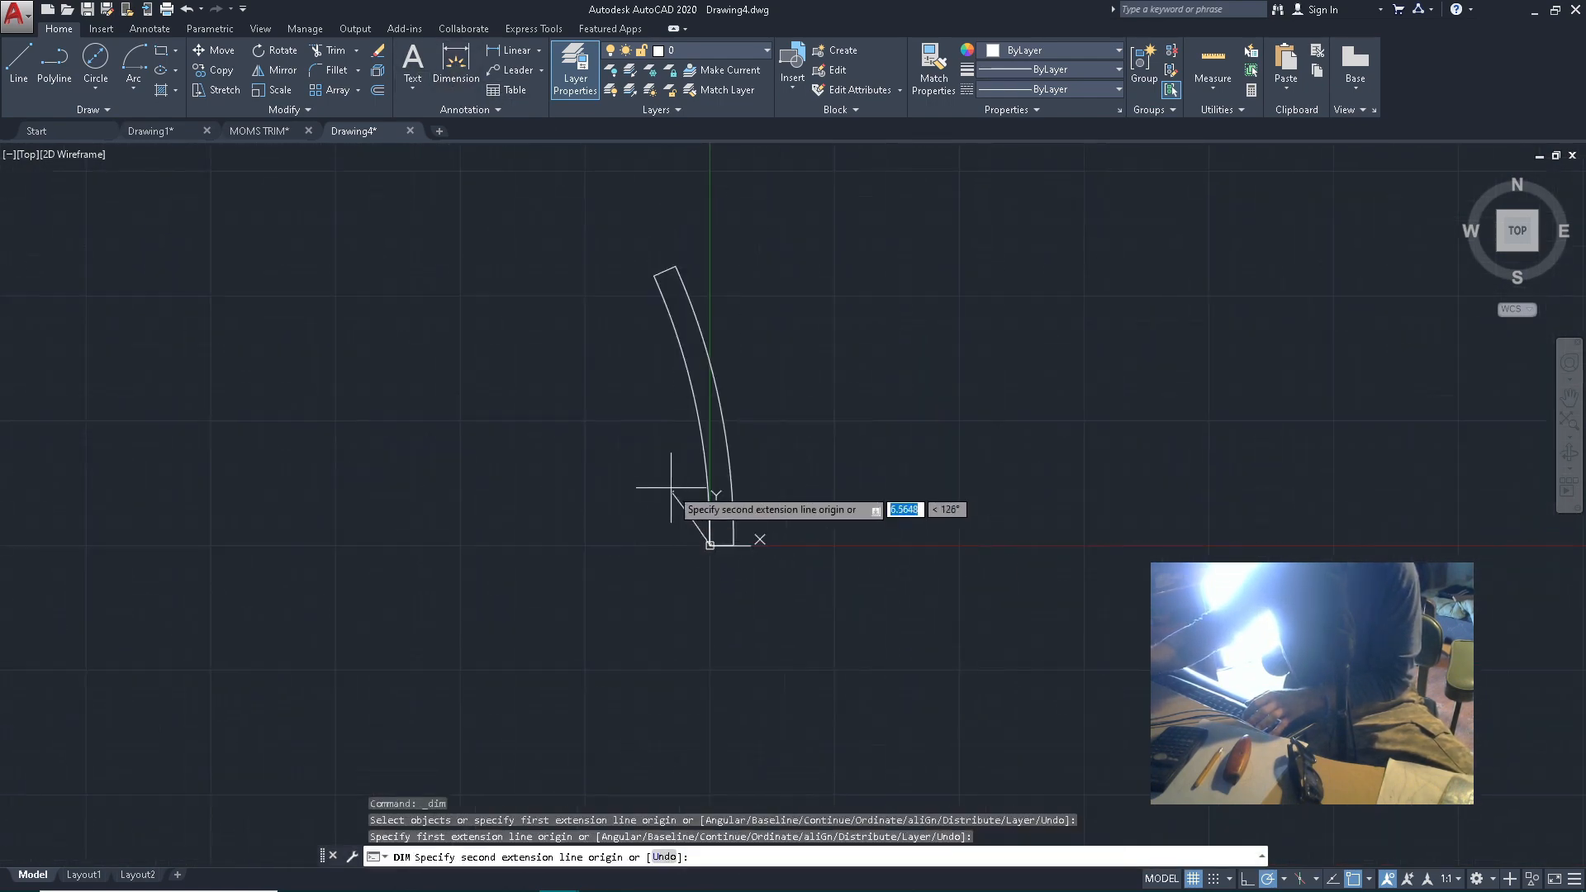
{"action": "scroll", "coordinate": [653, 388], "scroll_direction": "up", "scroll_amount": 3}
{"action": "left_click", "coordinate": [702, 433]}
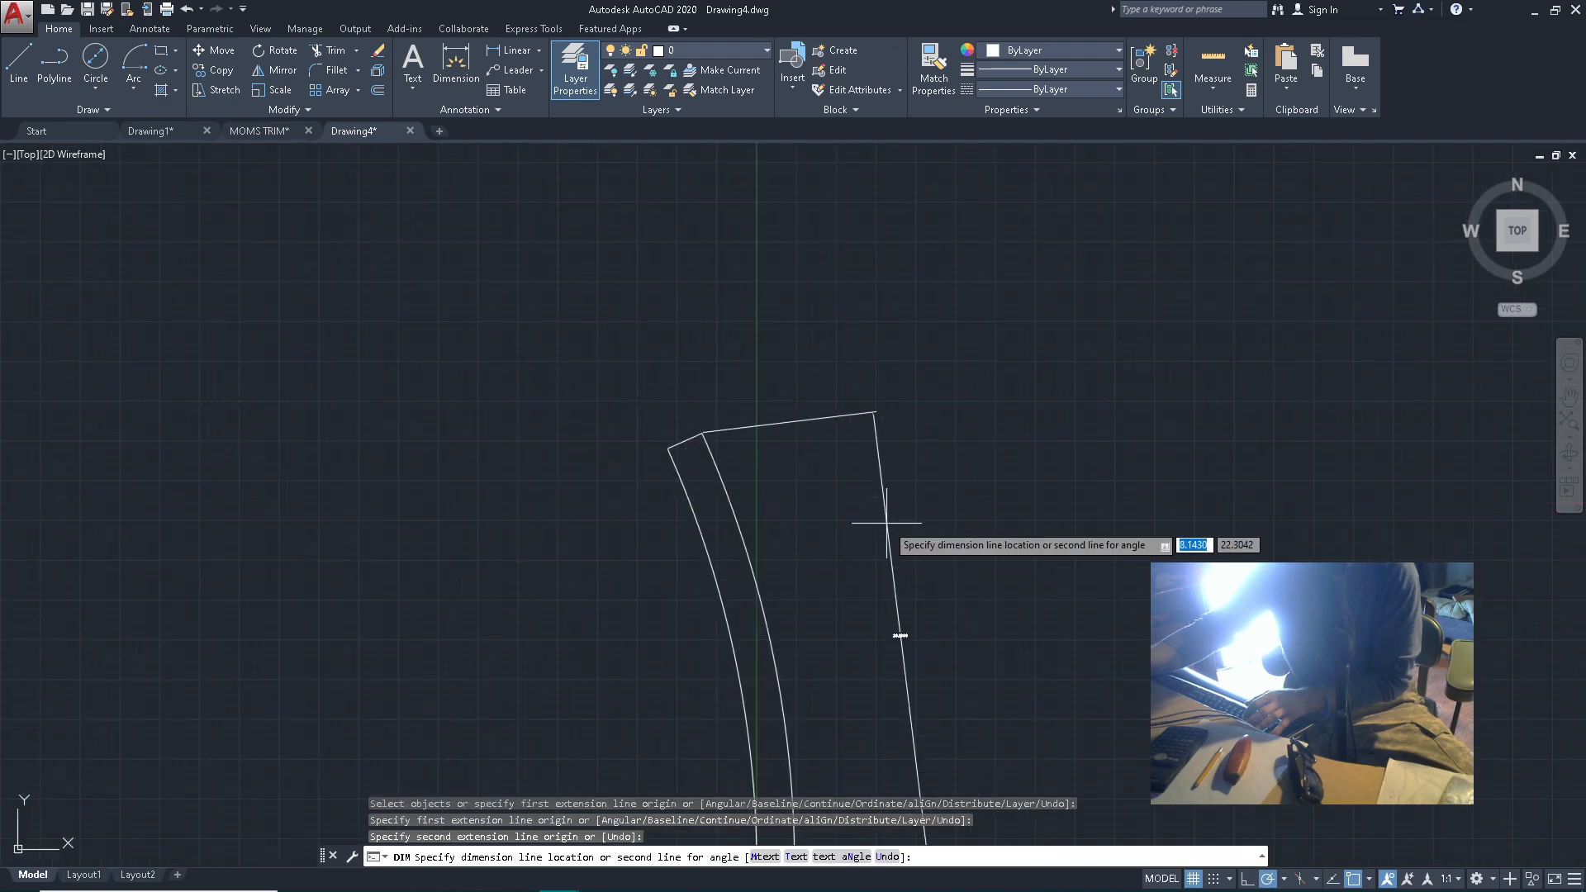
{"action": "scroll", "coordinate": [914, 637], "scroll_direction": "down", "scroll_amount": 4}
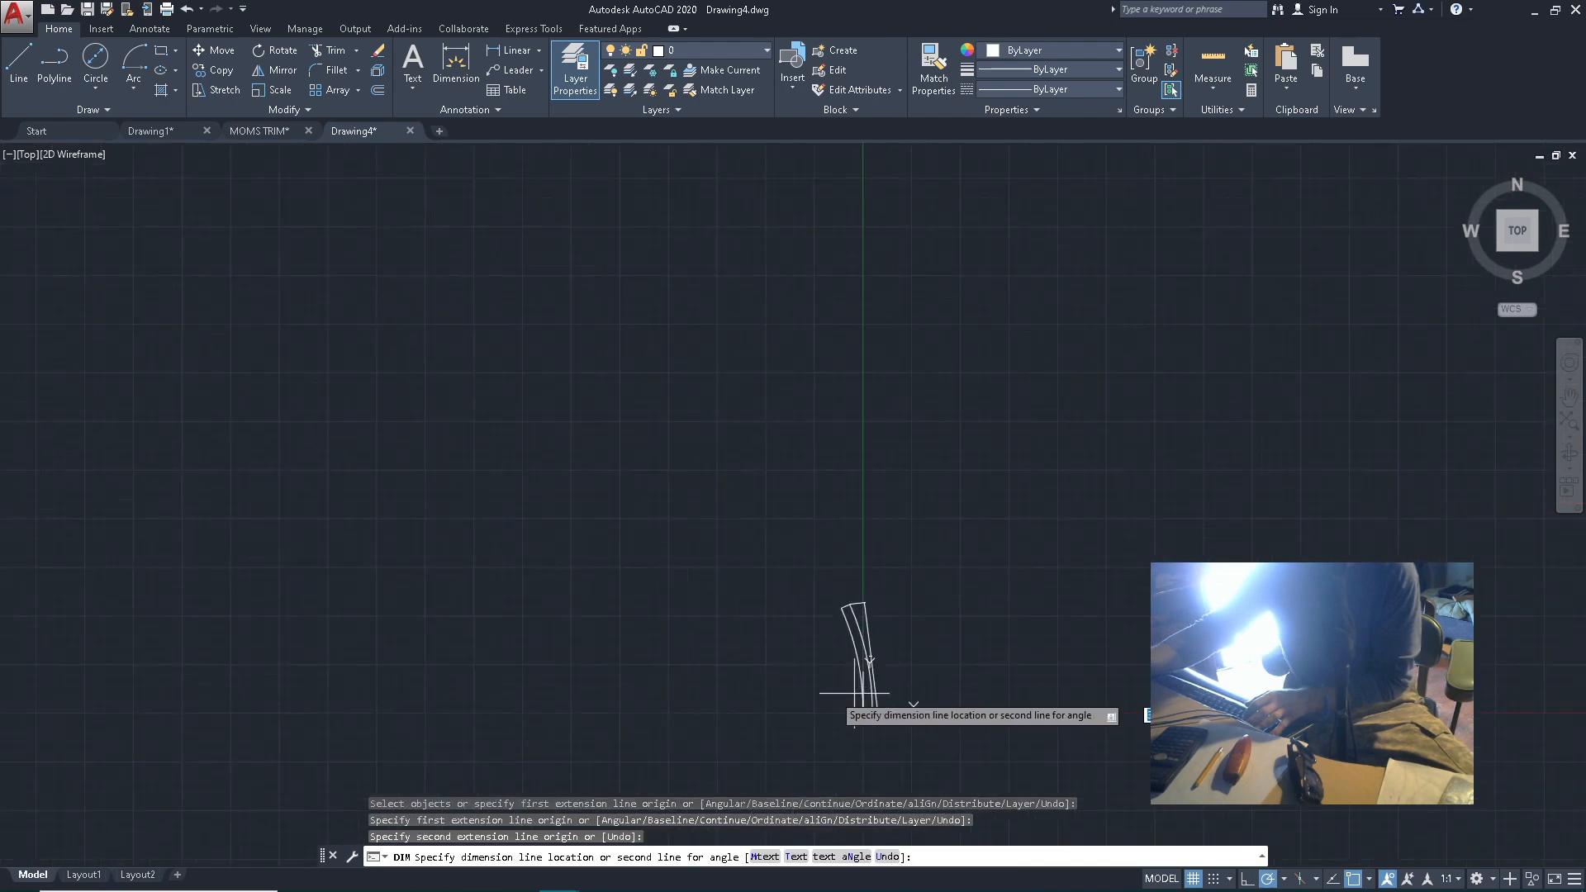
{"action": "left_click", "coordinate": [806, 579]}
{"action": "scroll", "coordinate": [825, 645], "scroll_direction": "up", "scroll_amount": 5}
{"action": "left_click", "coordinate": [602, 624]}
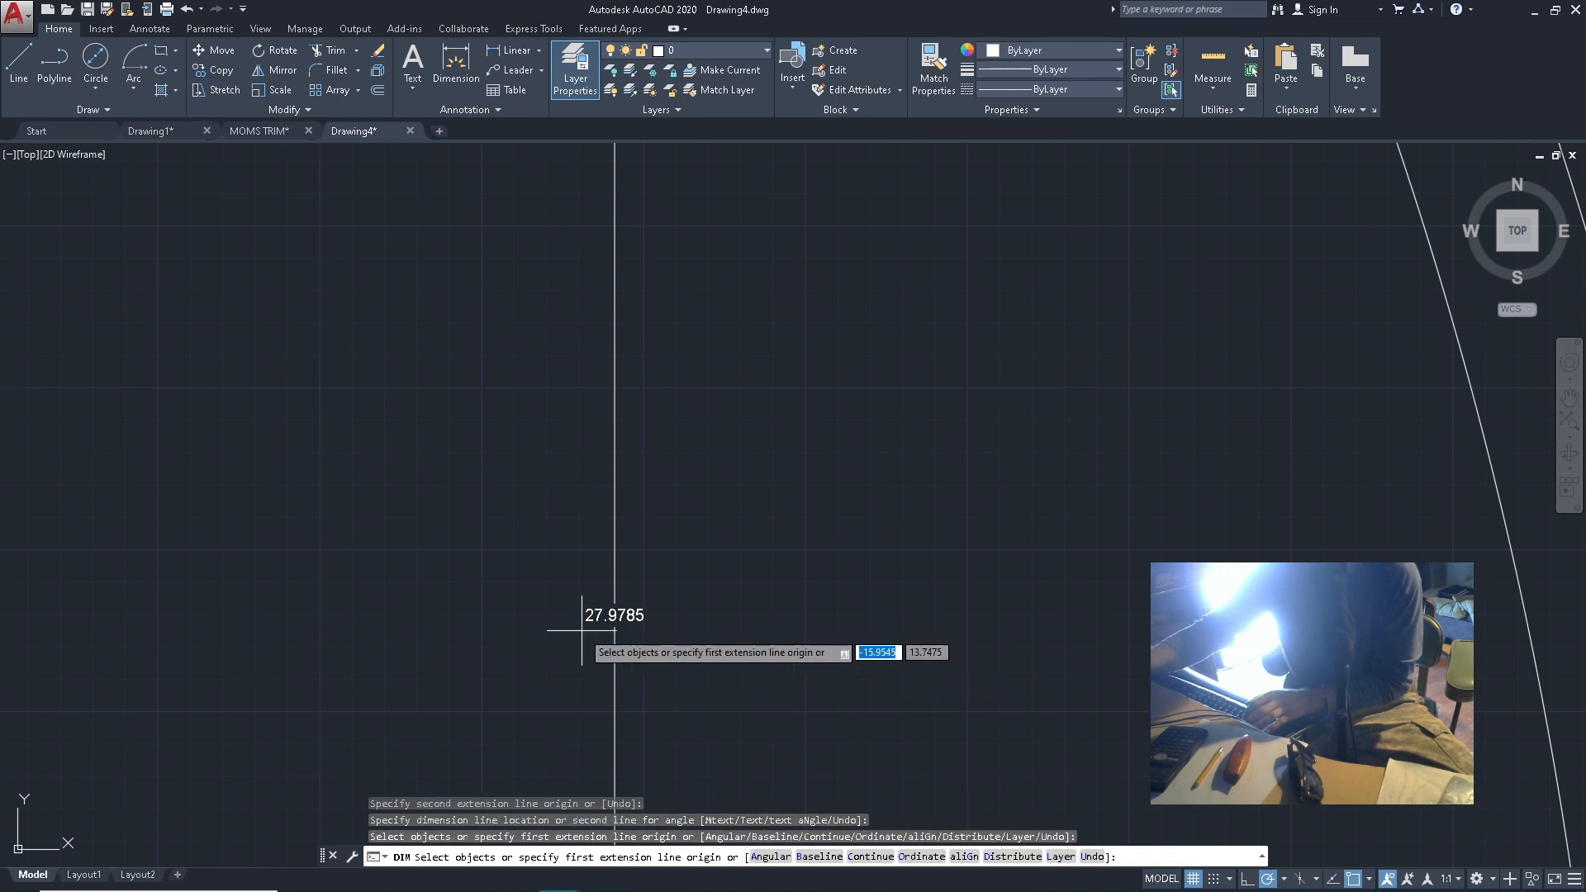
{"action": "scroll", "coordinate": [602, 624], "scroll_direction": "down", "scroll_amount": 5}
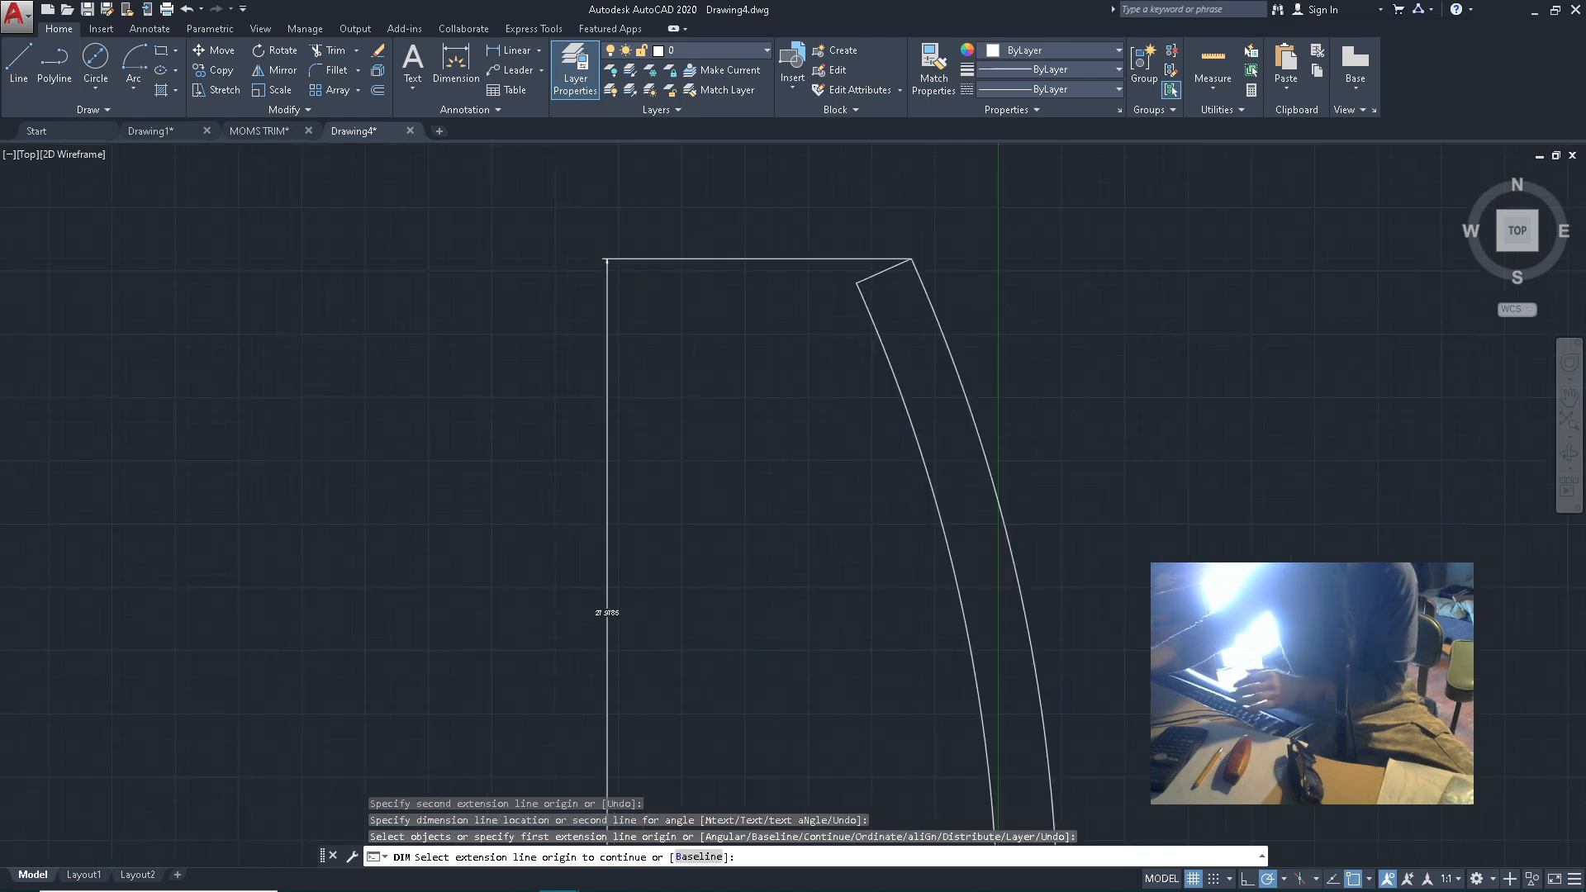
{"action": "key", "text": "Escape"}
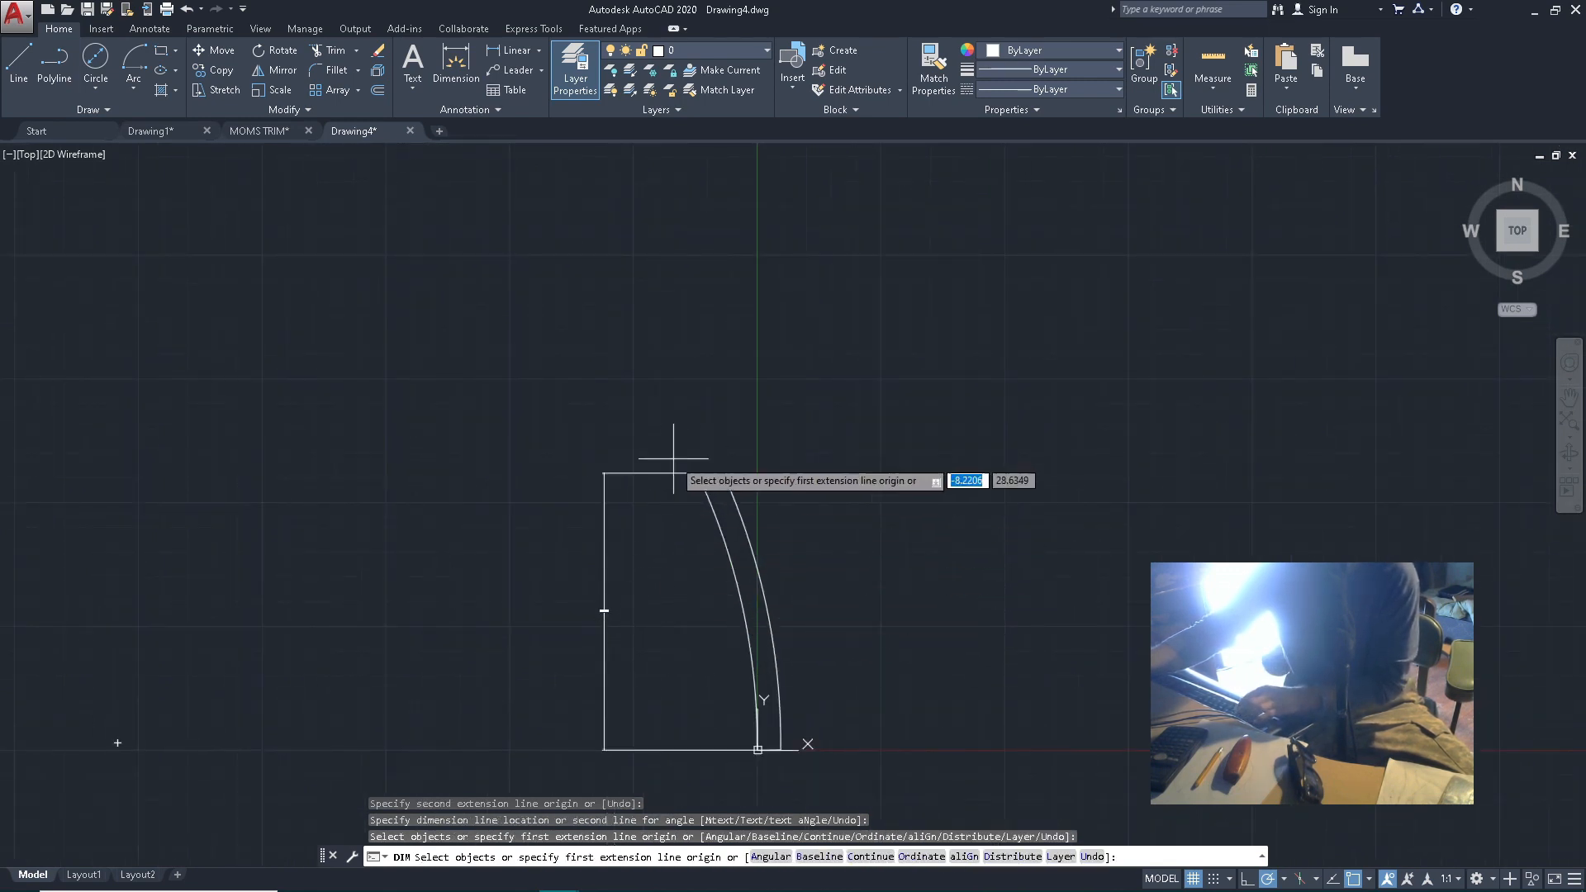
Dimension the slanted upper end line with an aligned dimension placed just below it, between the two arcs
{"action": "left_click", "coordinate": [460, 63]}
{"action": "scroll", "coordinate": [538, 318], "scroll_direction": "up", "scroll_amount": 5}
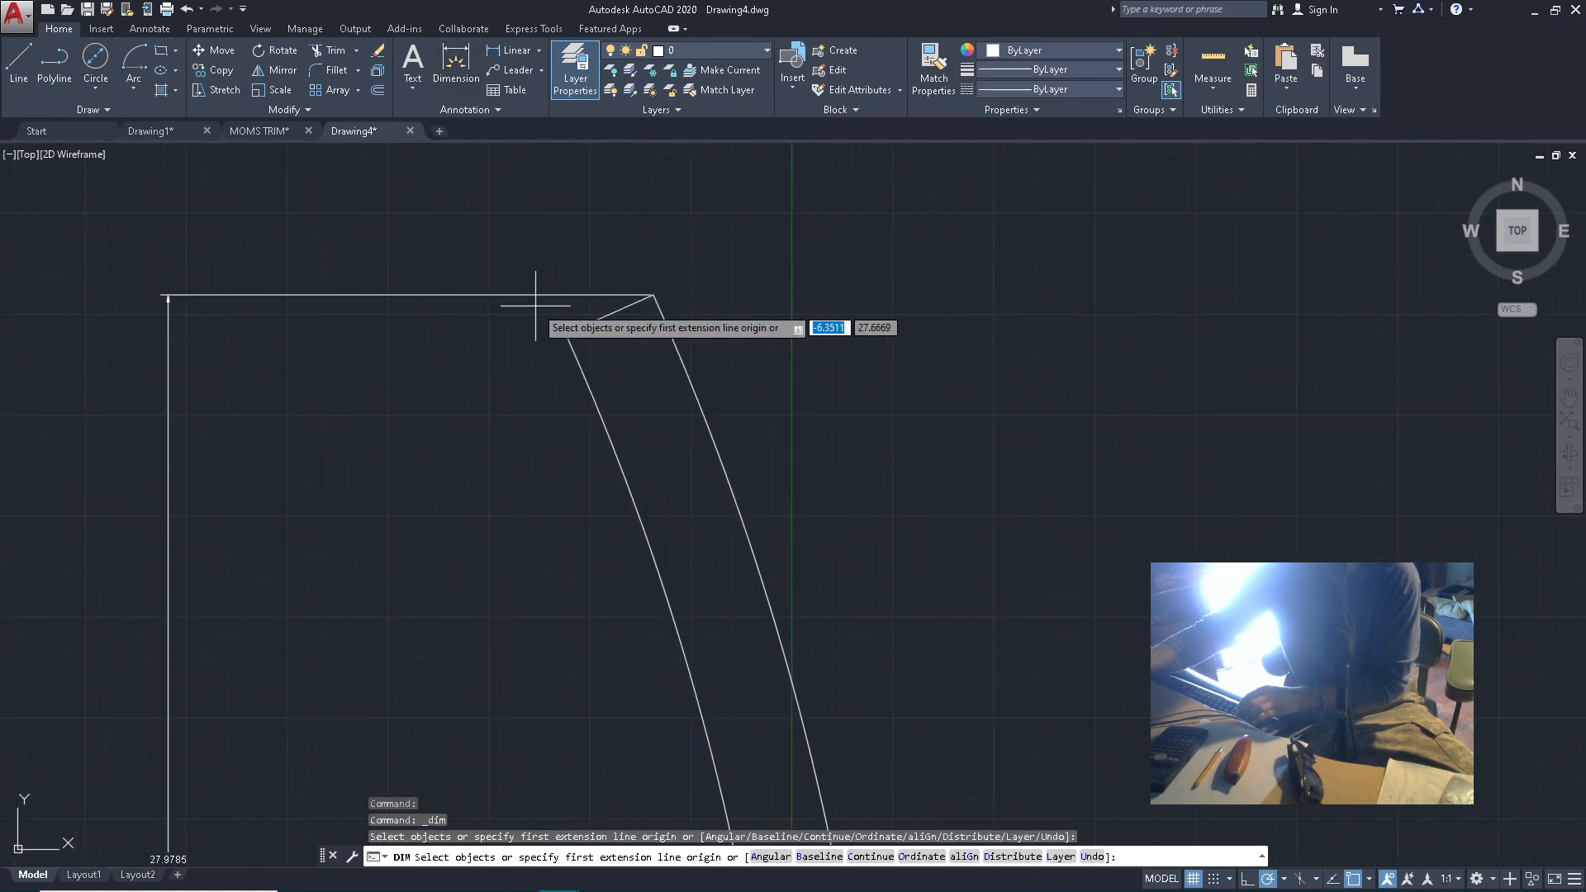
{"action": "left_click", "coordinate": [564, 285]}
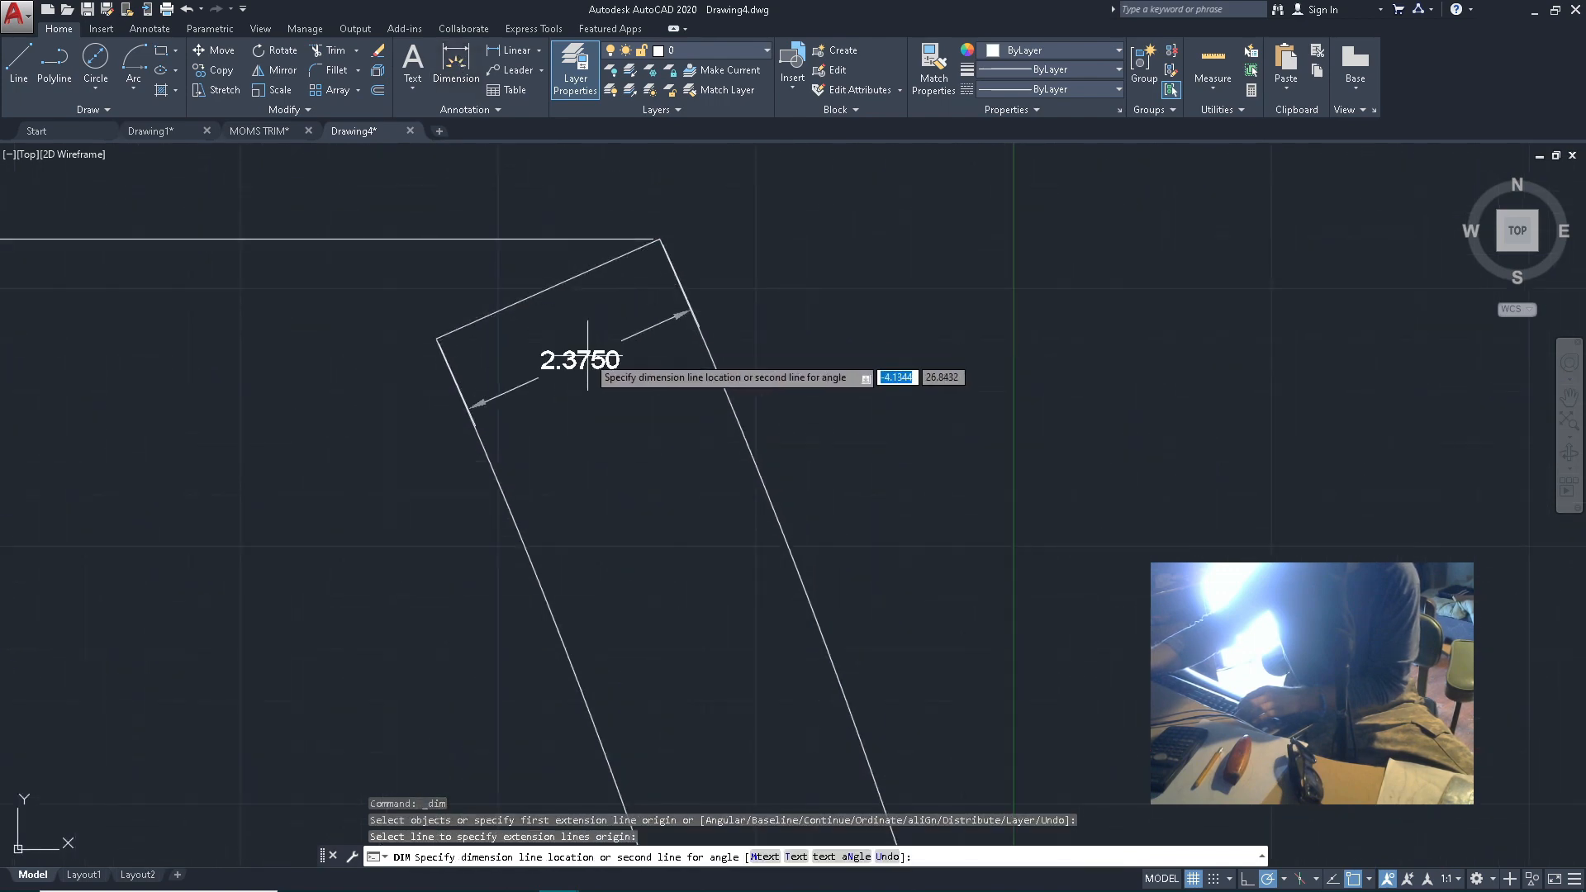
{"action": "left_click", "coordinate": [590, 385]}
{"action": "left_click", "coordinate": [464, 77]}
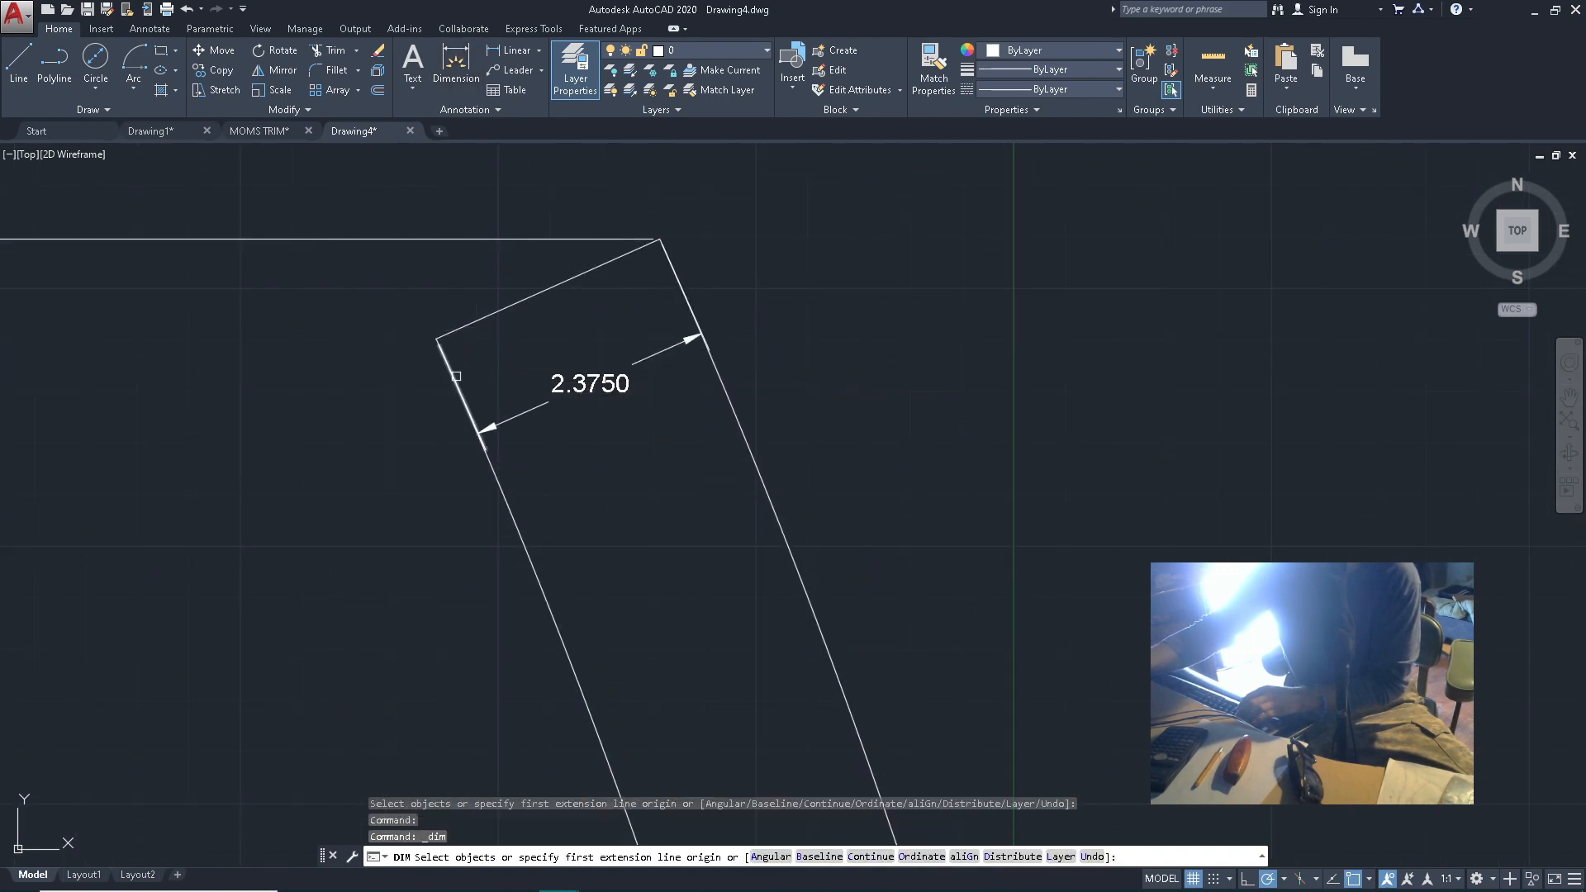
{"action": "left_click", "coordinate": [436, 339]}
{"action": "scroll", "coordinate": [485, 422], "scroll_direction": "down", "scroll_amount": 6}
{"action": "scroll", "coordinate": [493, 685], "scroll_direction": "down", "scroll_amount": 7}
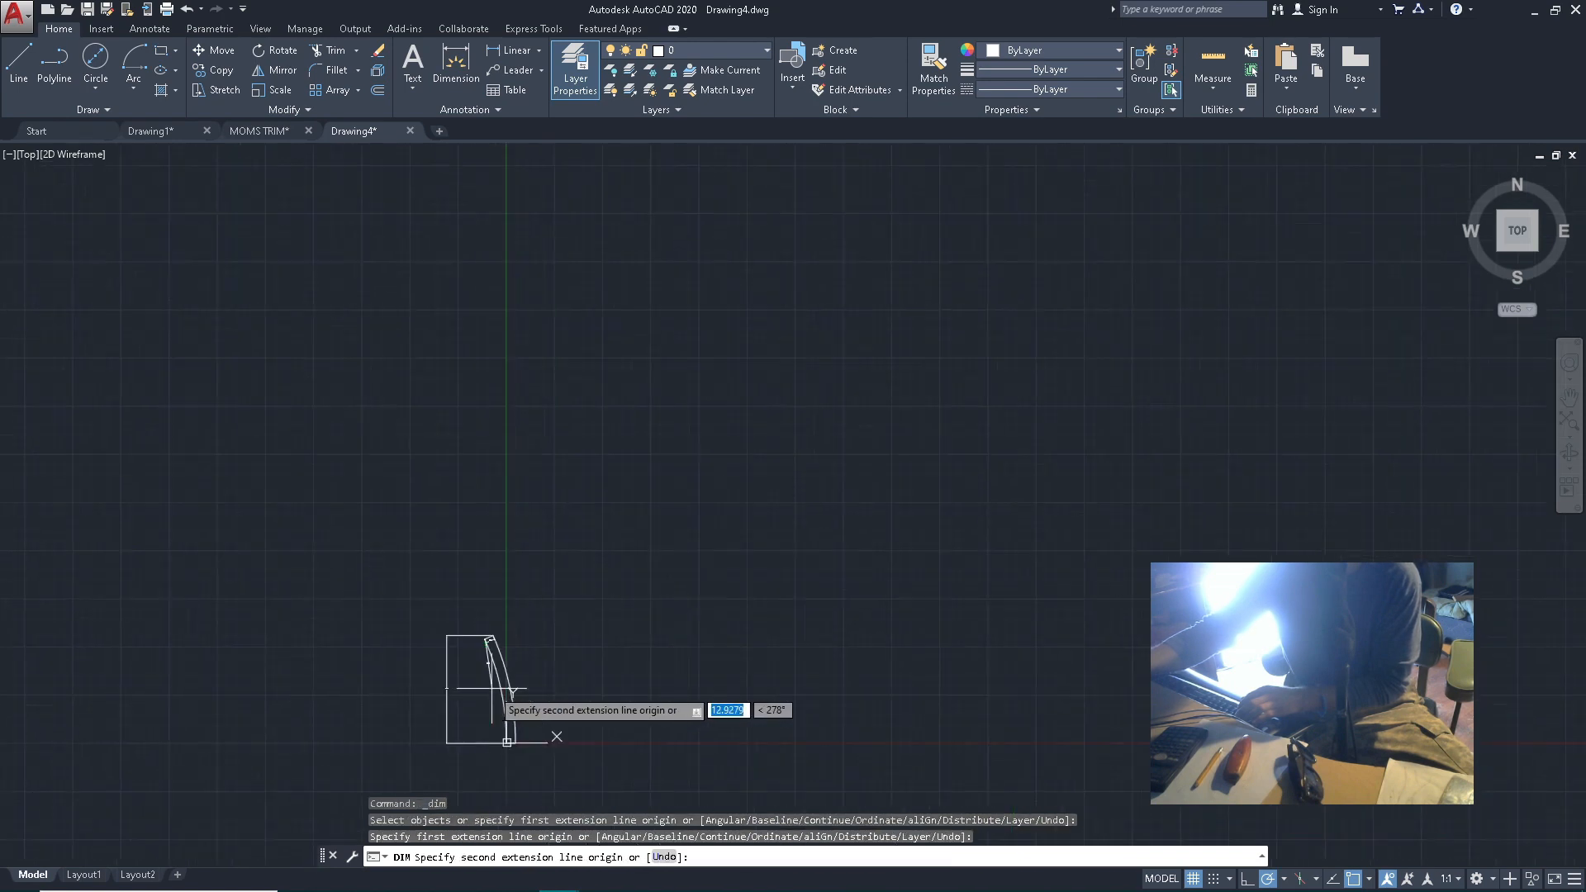
{"action": "middle_click_drag", "start_coordinate": [496, 691], "coordinate": [991, 281]}
{"action": "scroll", "coordinate": [506, 721], "scroll_direction": "up", "scroll_amount": 3}
{"action": "scroll", "coordinate": [837, 473], "scroll_direction": "down", "scroll_amount": 2}
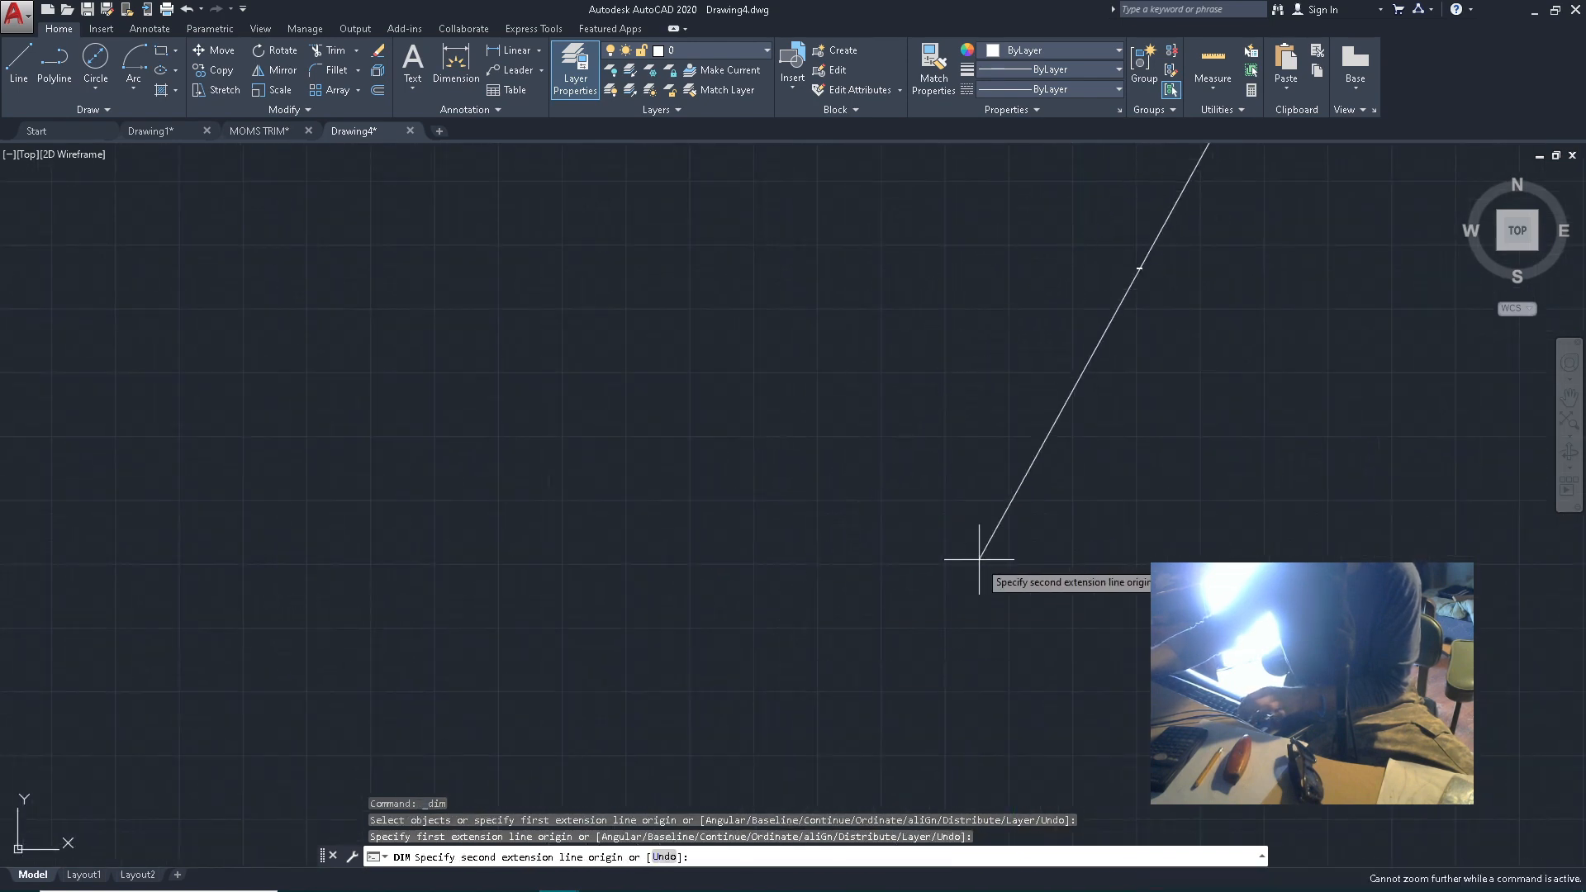
{"action": "key", "text": "Escape"}
{"action": "type", "text": "E"}
{"action": "key", "text": "Return"}
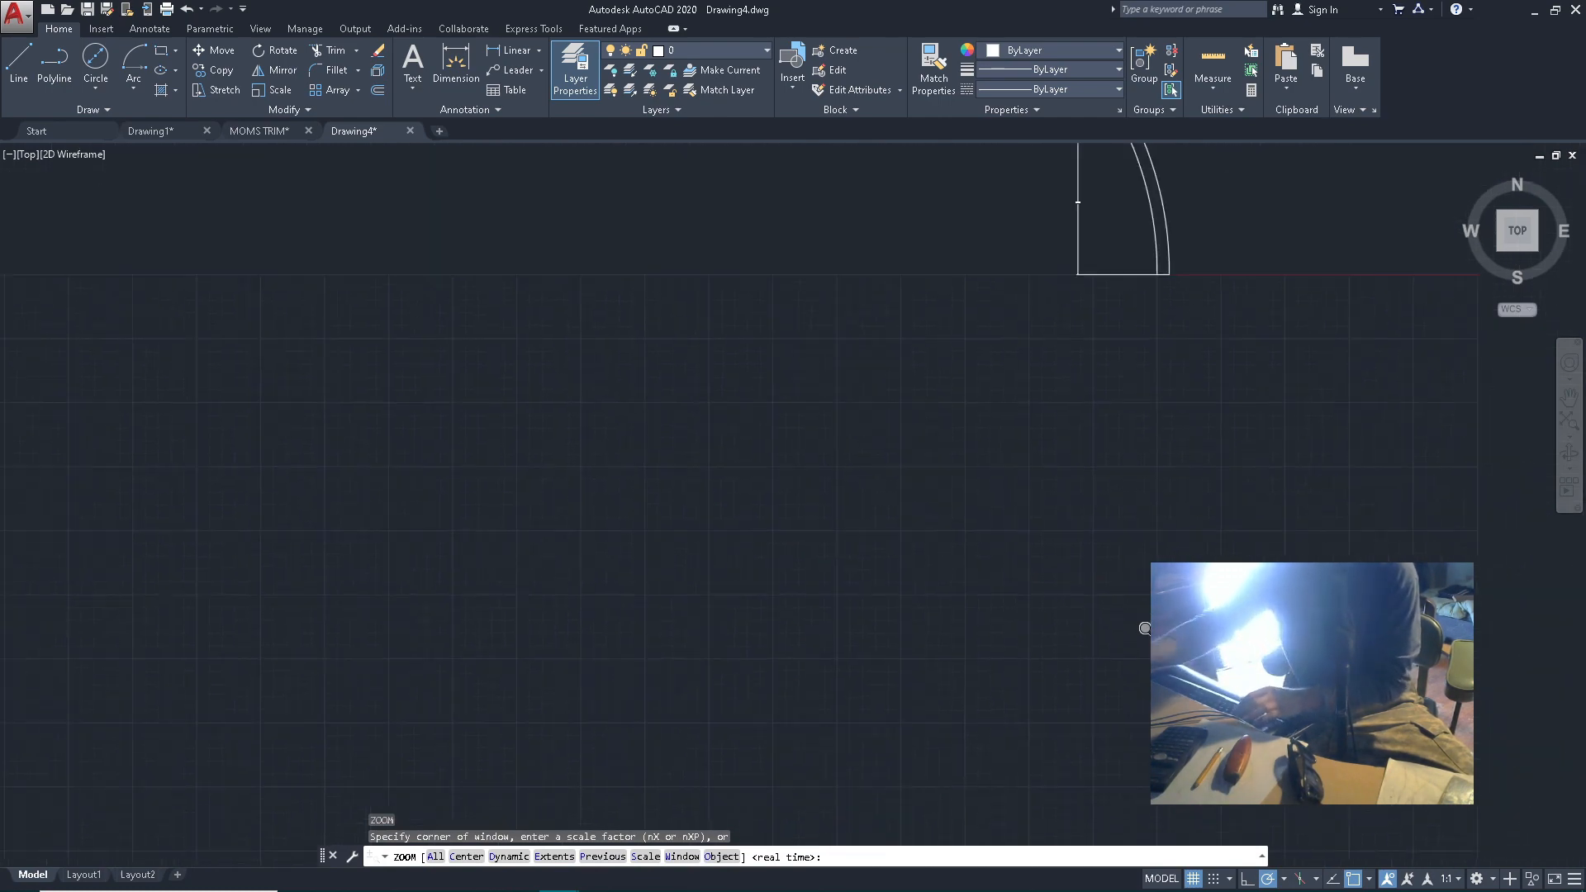
Add a vertical dimension between the inner arc's lower and upper endpoints, placed between the trim and the overall height dimension
{"action": "left_click", "coordinate": [442, 63]}
{"action": "scroll", "coordinate": [396, 443], "scroll_direction": "down", "scroll_amount": 5}
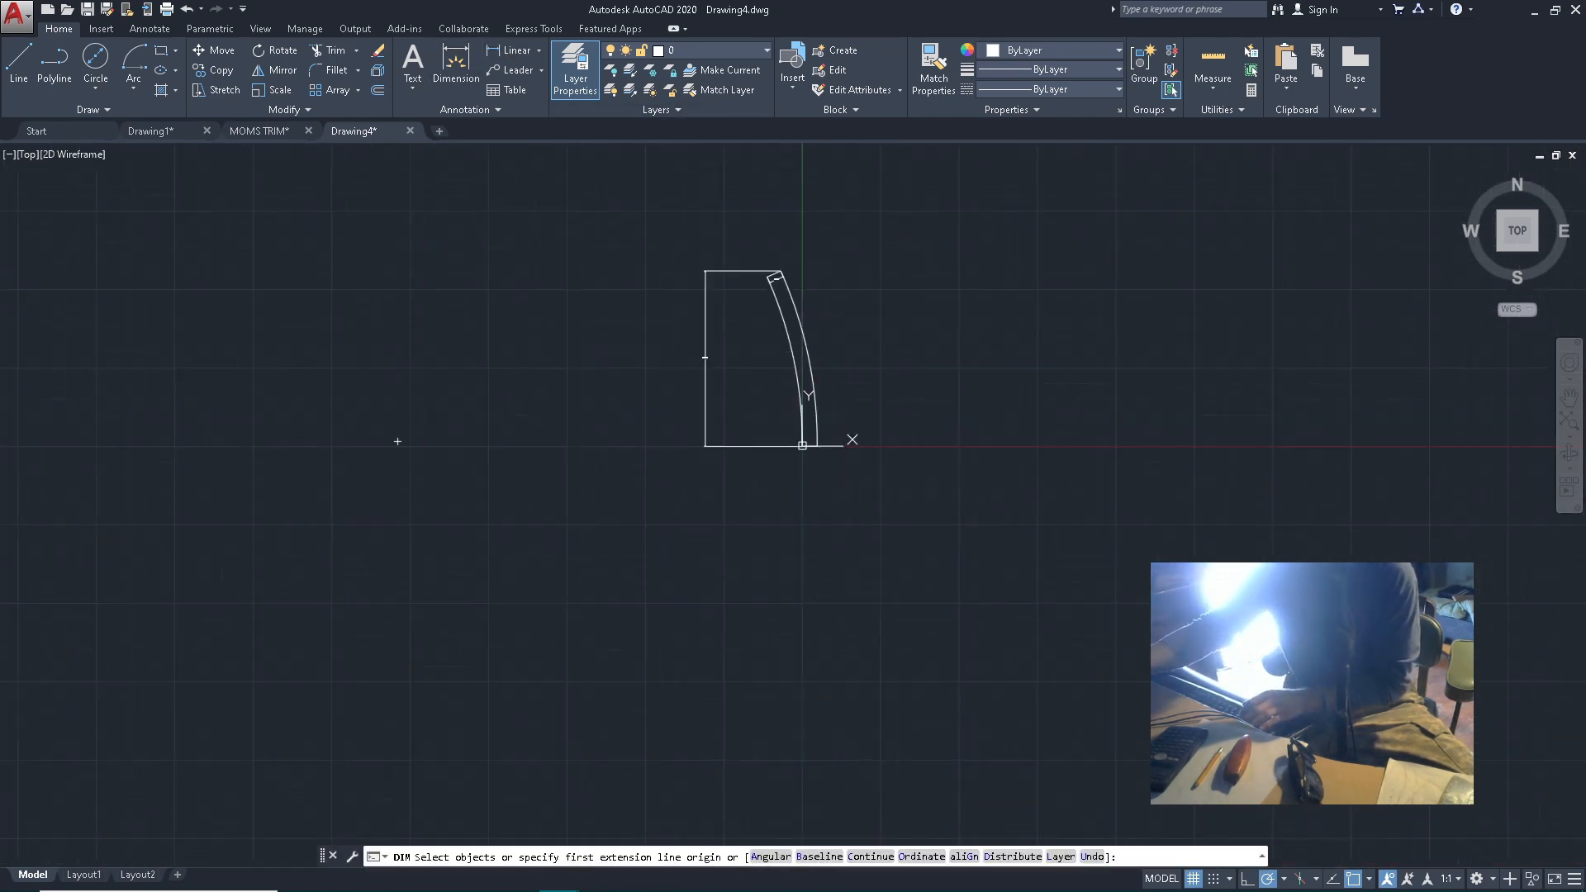
{"action": "scroll", "coordinate": [570, 363], "scroll_direction": "up", "scroll_amount": 8}
{"action": "left_click", "coordinate": [609, 421]}
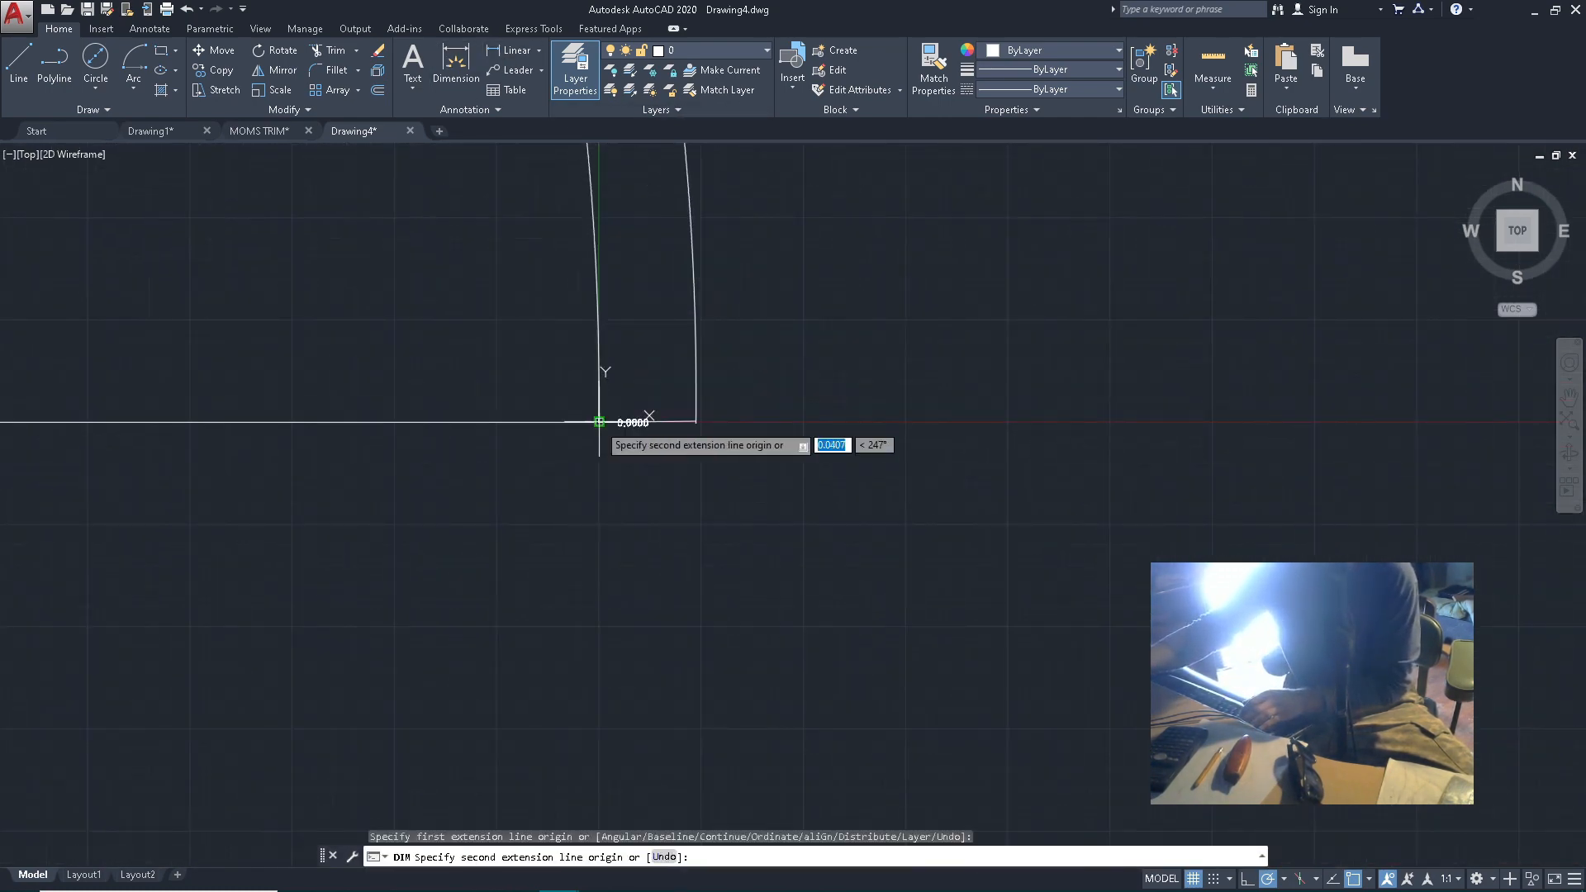
{"action": "scroll", "coordinate": [586, 289], "scroll_direction": "down", "scroll_amount": 6}
{"action": "scroll", "coordinate": [608, 298], "scroll_direction": "up", "scroll_amount": 5}
{"action": "scroll", "coordinate": [611, 311], "scroll_direction": "up", "scroll_amount": 2}
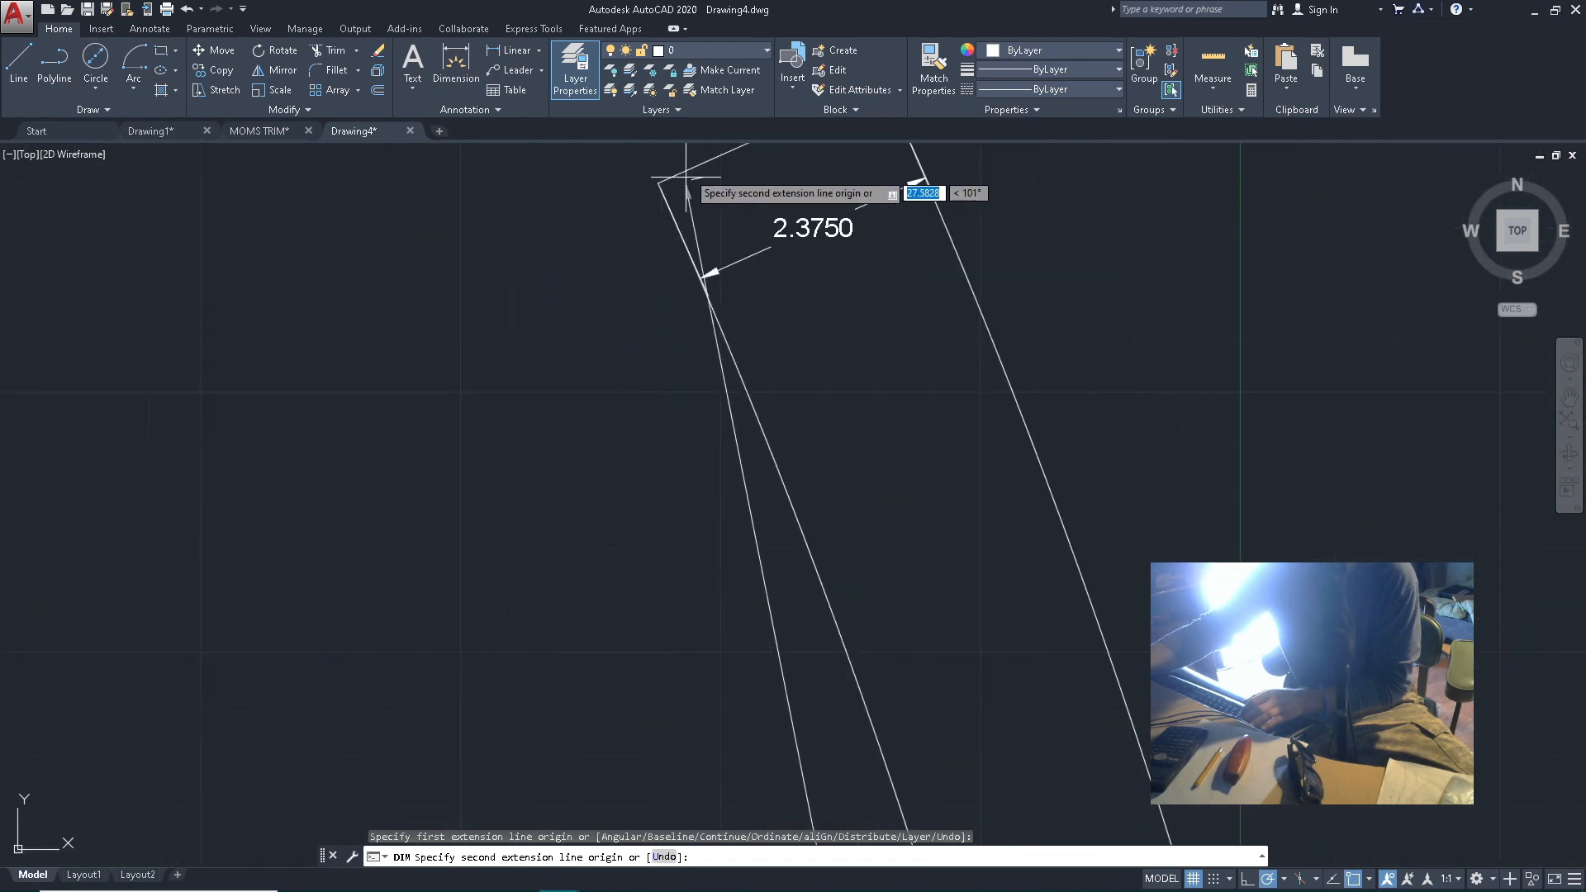
{"action": "left_click", "coordinate": [658, 184]}
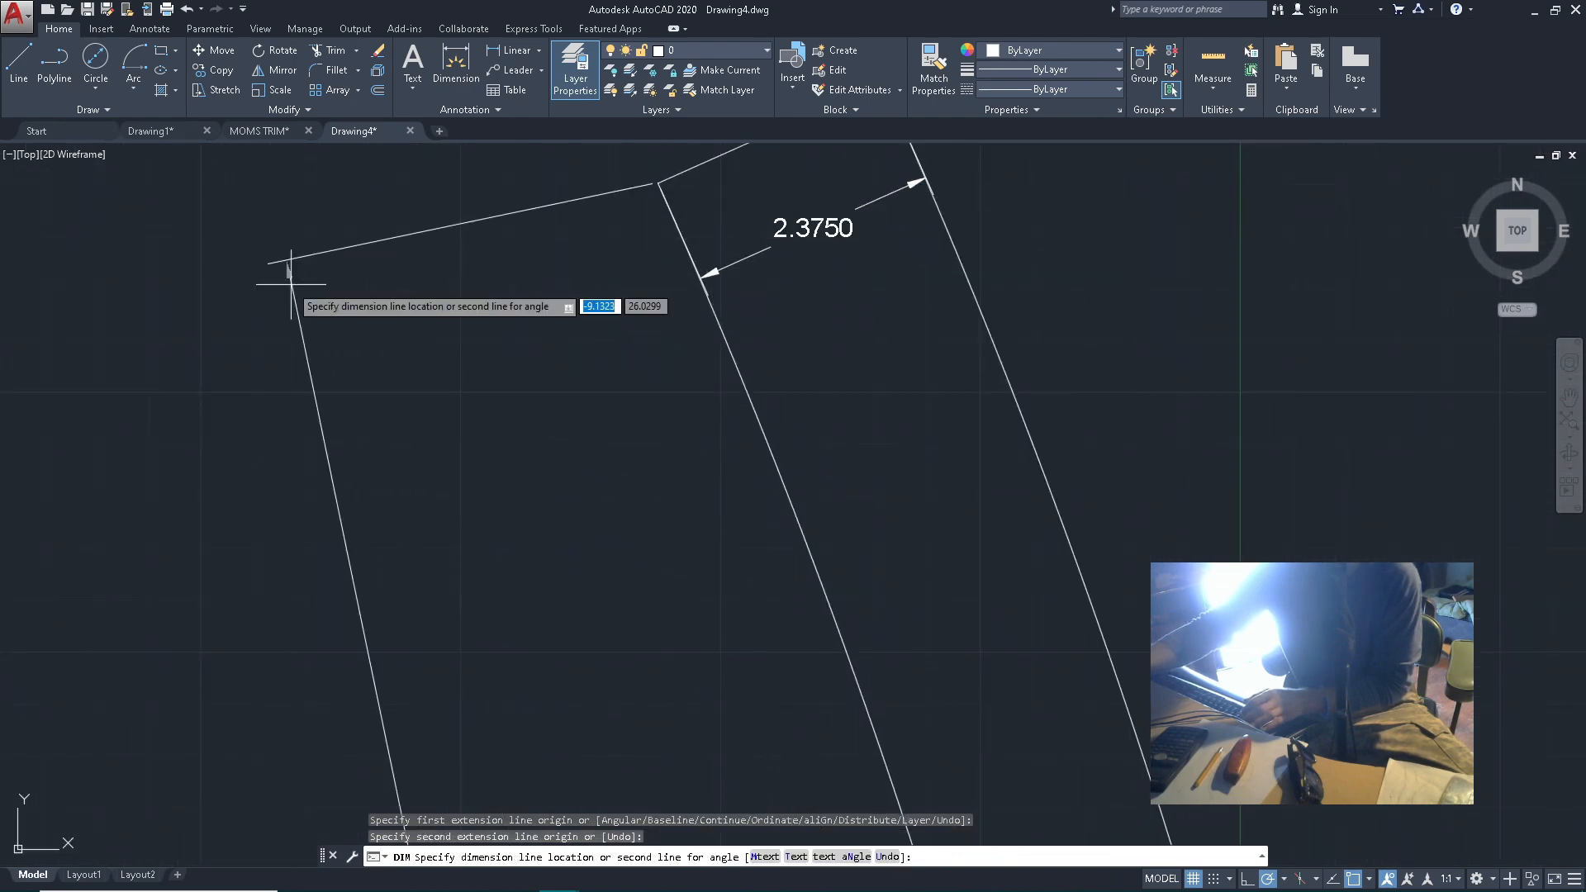
{"action": "left_click", "coordinate": [278, 230]}
{"action": "scroll", "coordinate": [435, 414], "scroll_direction": "down", "scroll_amount": 3}
{"action": "scroll", "coordinate": [421, 553], "scroll_direction": "down", "scroll_amount": 3}
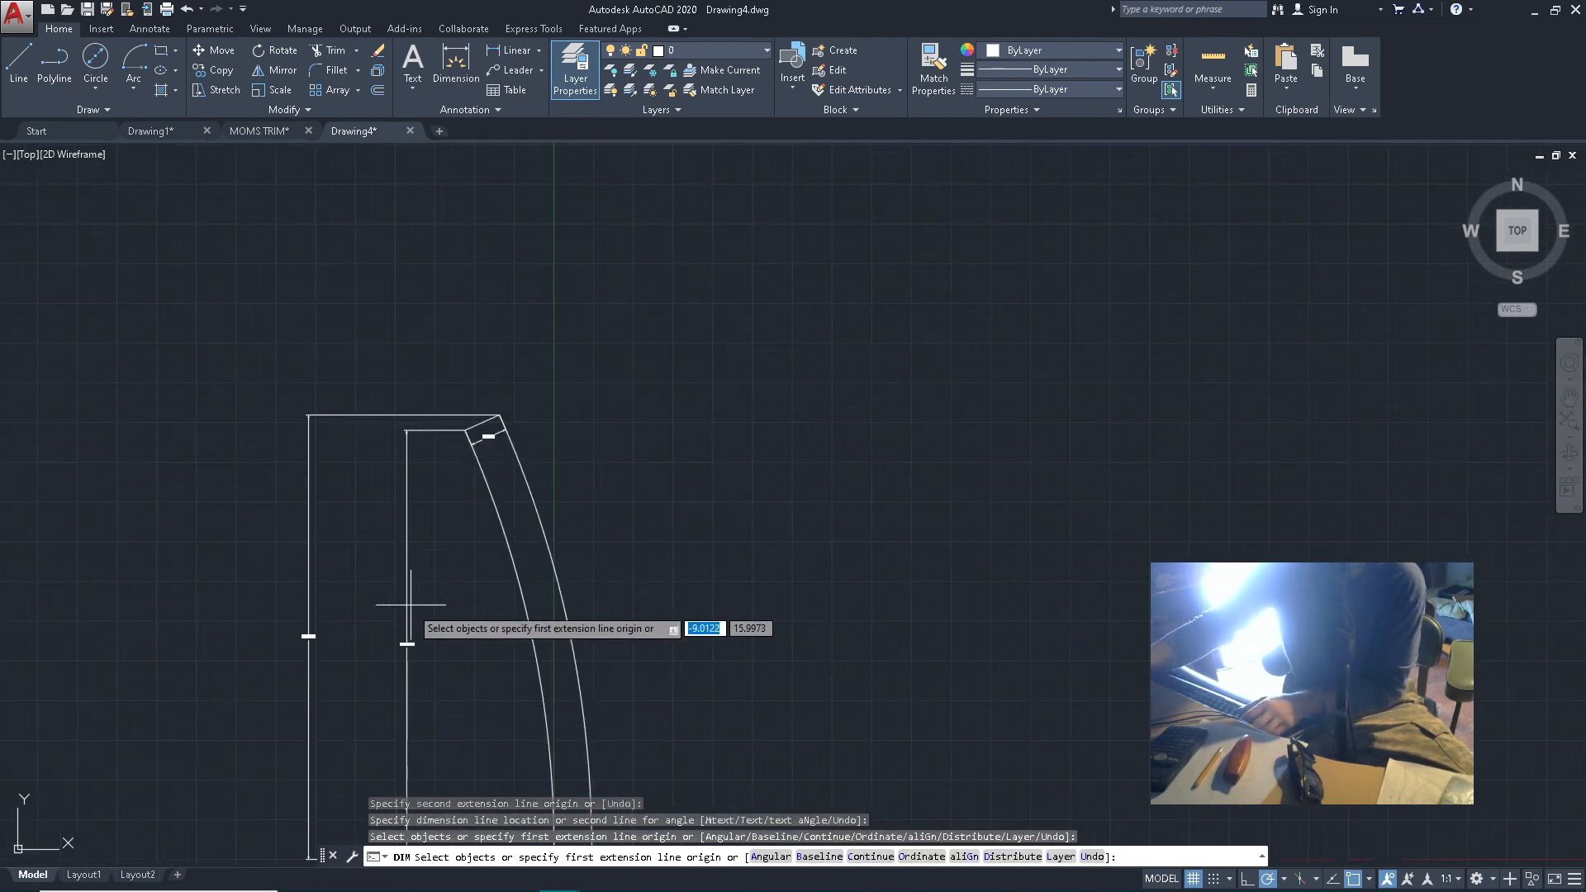
{"action": "scroll", "coordinate": [380, 636], "scroll_direction": "up", "scroll_amount": 6}
{"action": "key", "text": "Return"}
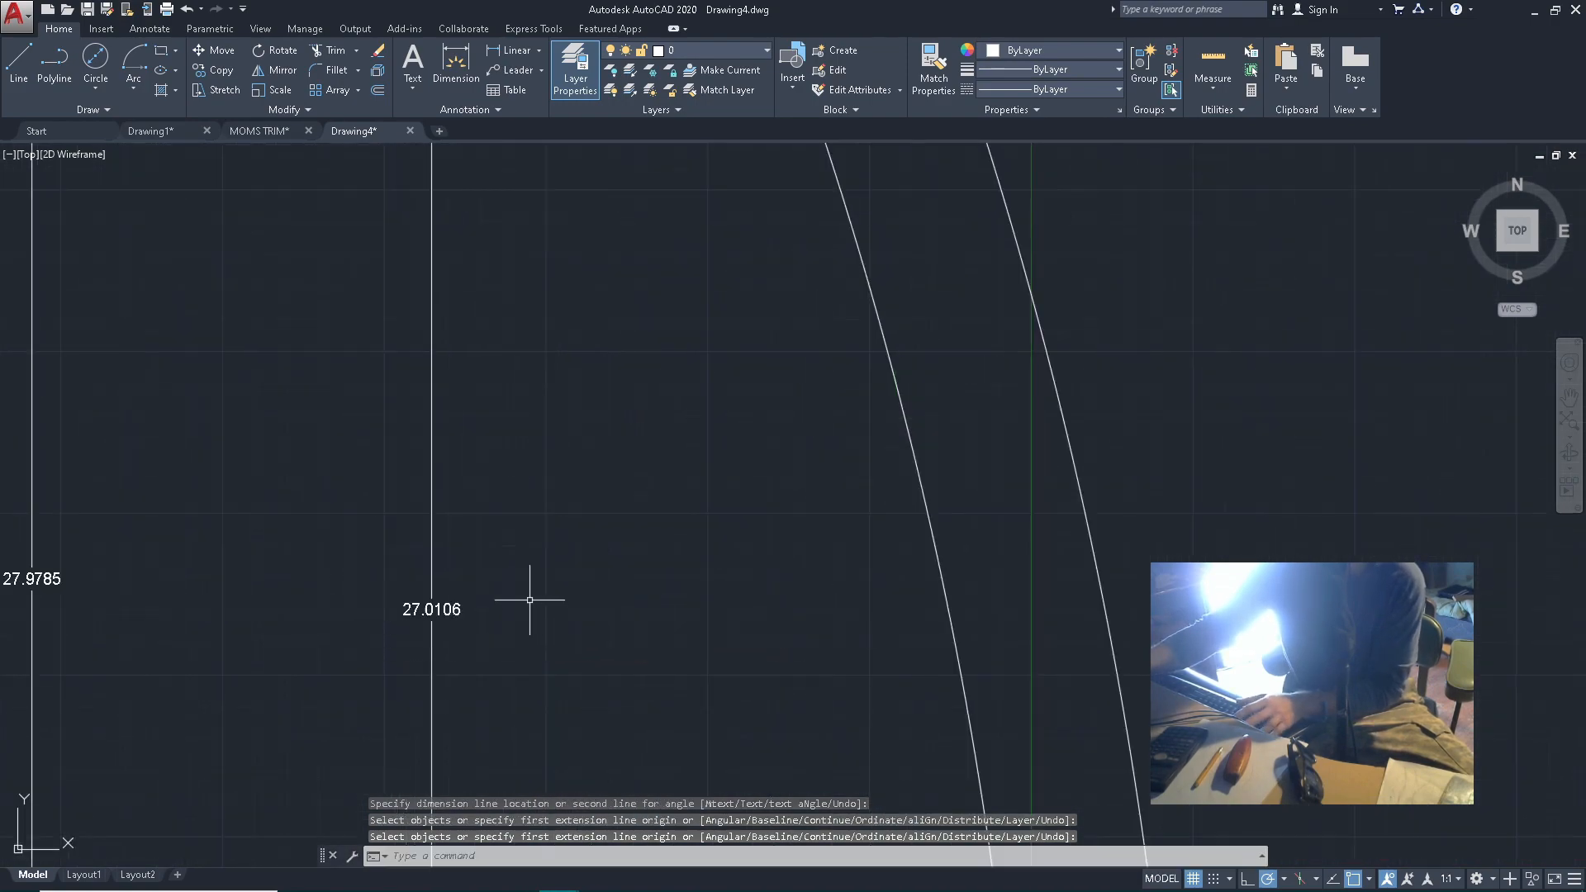
Examine the two vertical dimensions and the end-width dimension on the trim outline
{"action": "scroll", "coordinate": [478, 484], "scroll_direction": "down", "scroll_amount": 5}
{"action": "scroll", "coordinate": [586, 331], "scroll_direction": "up", "scroll_amount": 2}
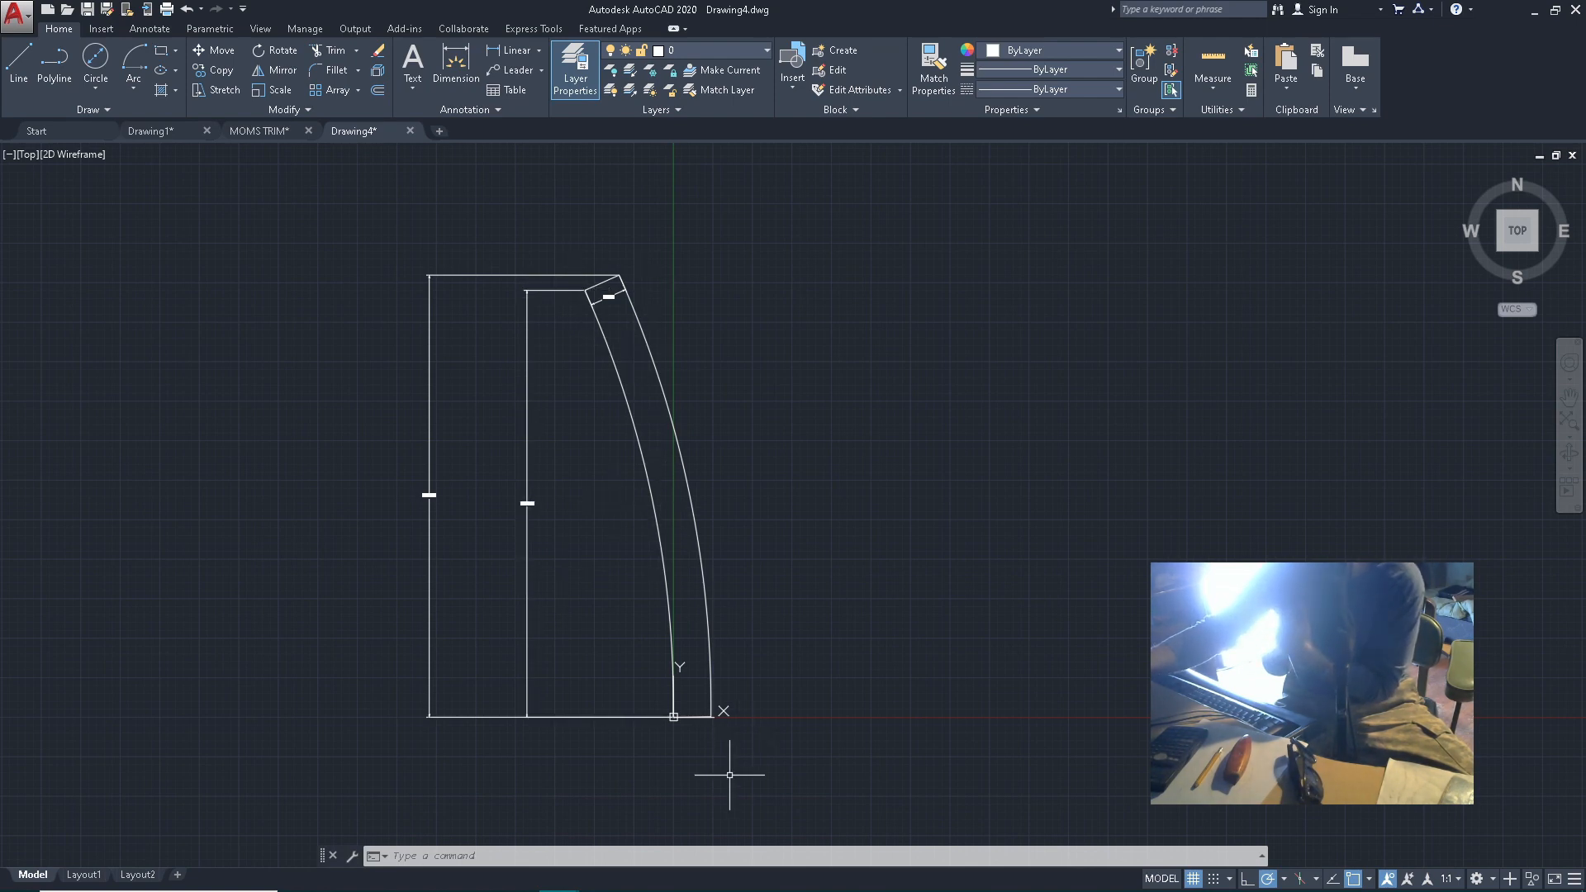
{"action": "scroll", "coordinate": [519, 462], "scroll_direction": "up", "scroll_amount": 5}
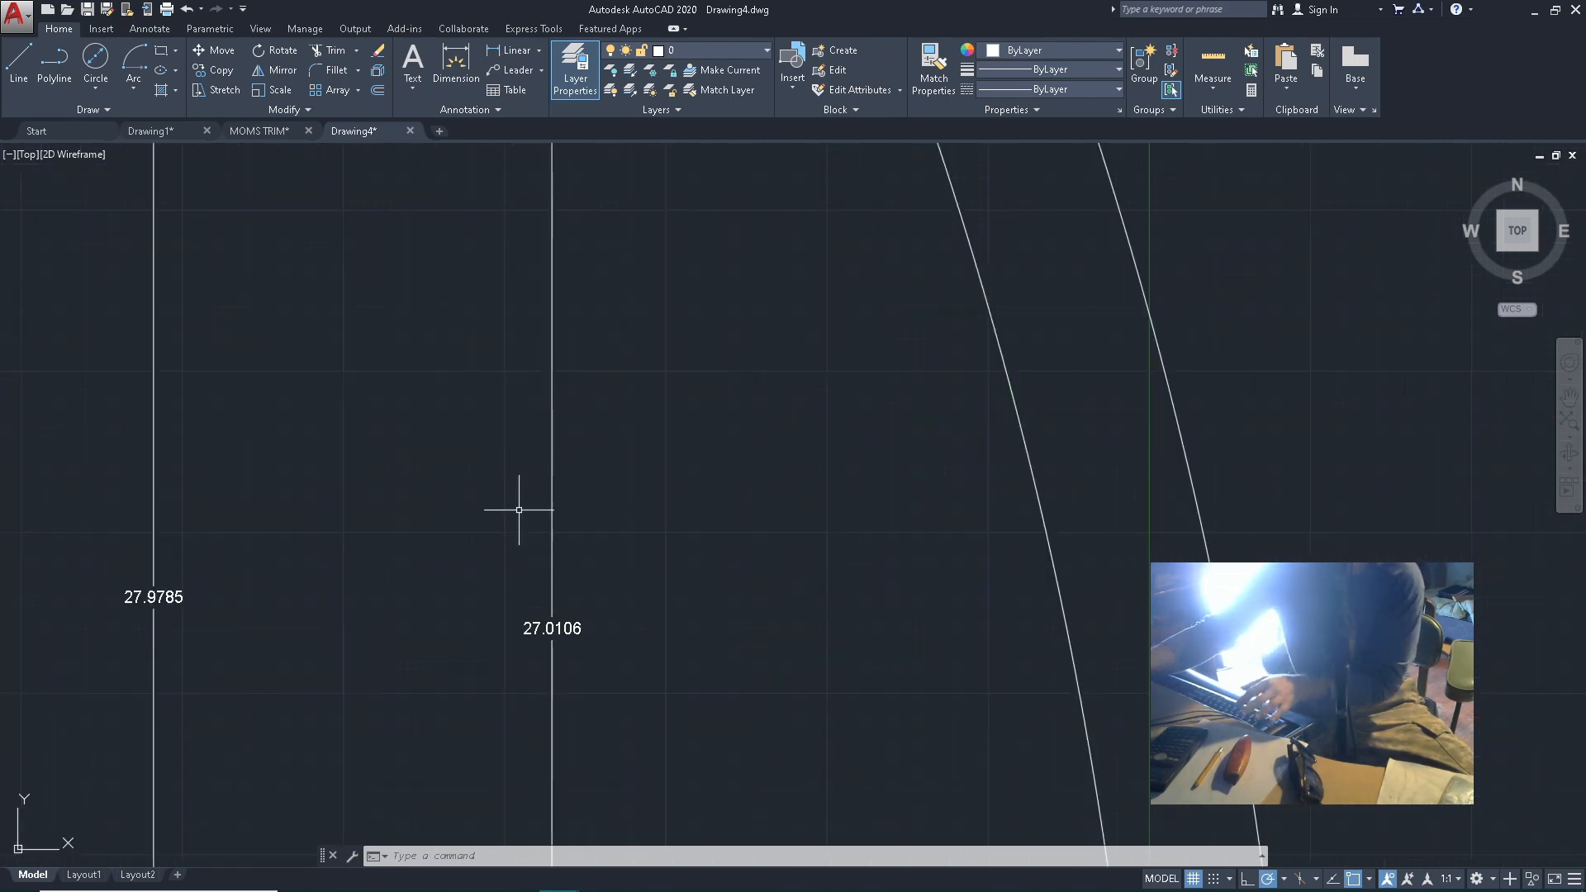
{"action": "scroll", "coordinate": [367, 627], "scroll_direction": "down", "scroll_amount": 4}
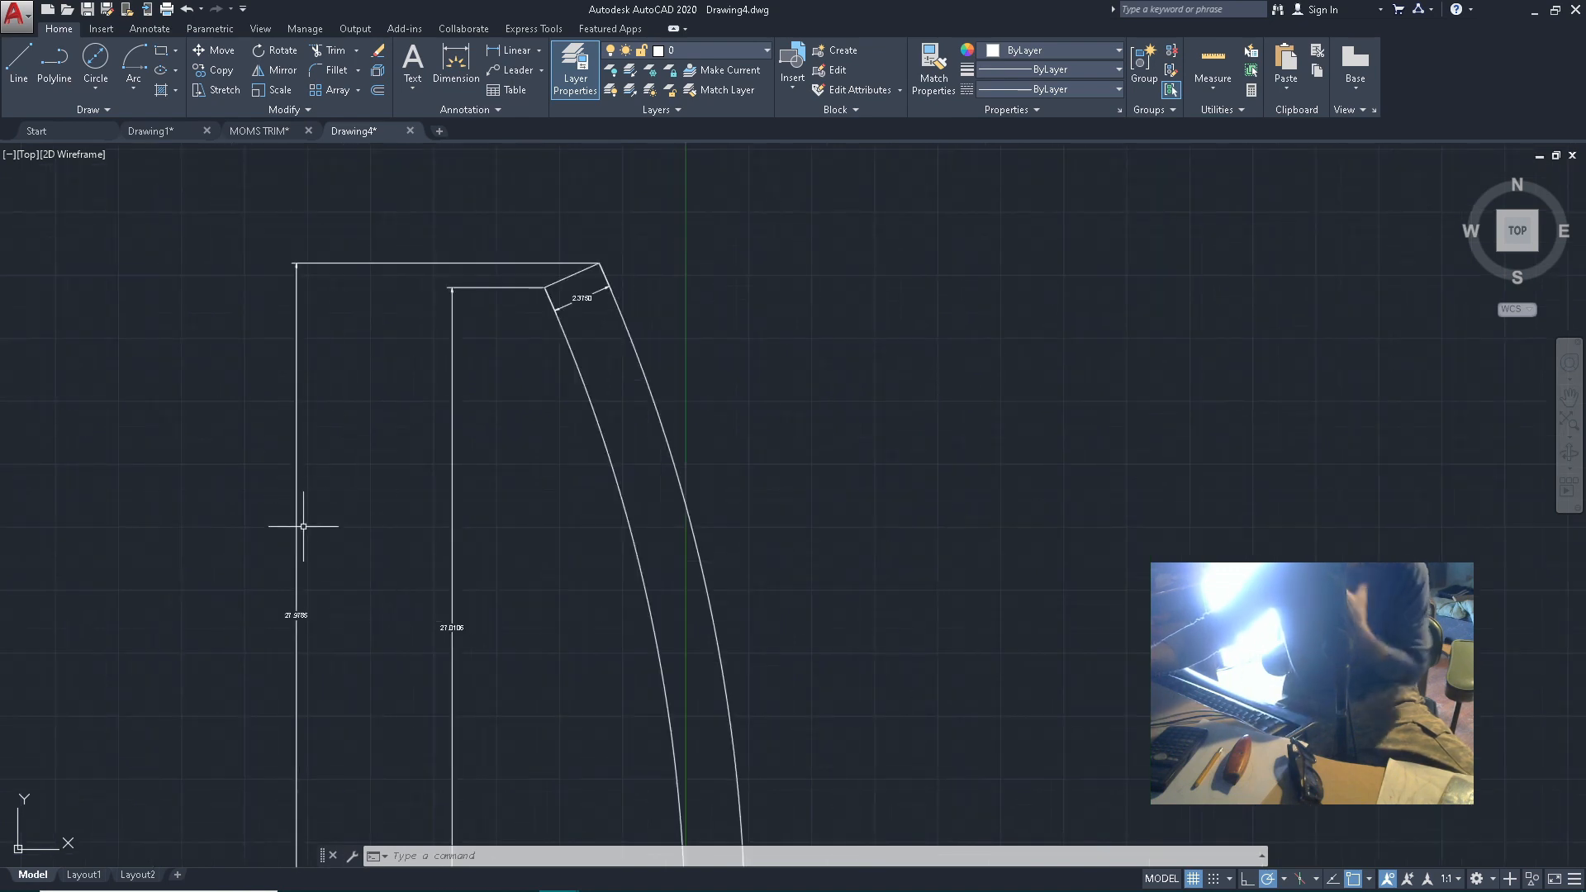
{"action": "scroll", "coordinate": [407, 673], "scroll_direction": "up", "scroll_amount": 2}
{"action": "scroll", "coordinate": [513, 489], "scroll_direction": "down", "scroll_amount": 5}
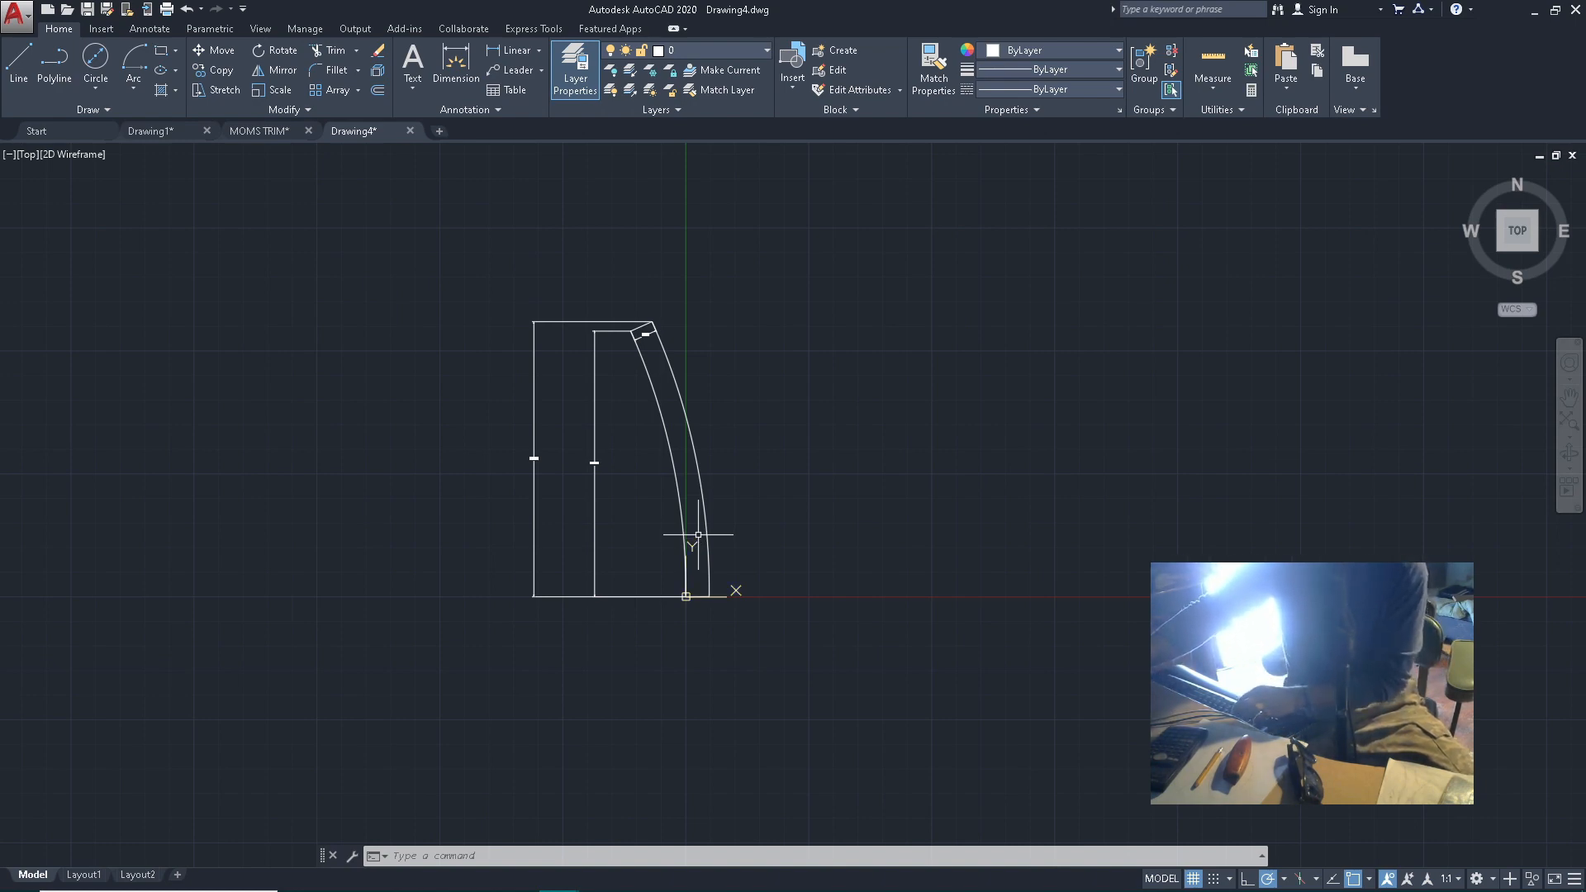
{"action": "scroll", "coordinate": [727, 450], "scroll_direction": "up", "scroll_amount": 2}
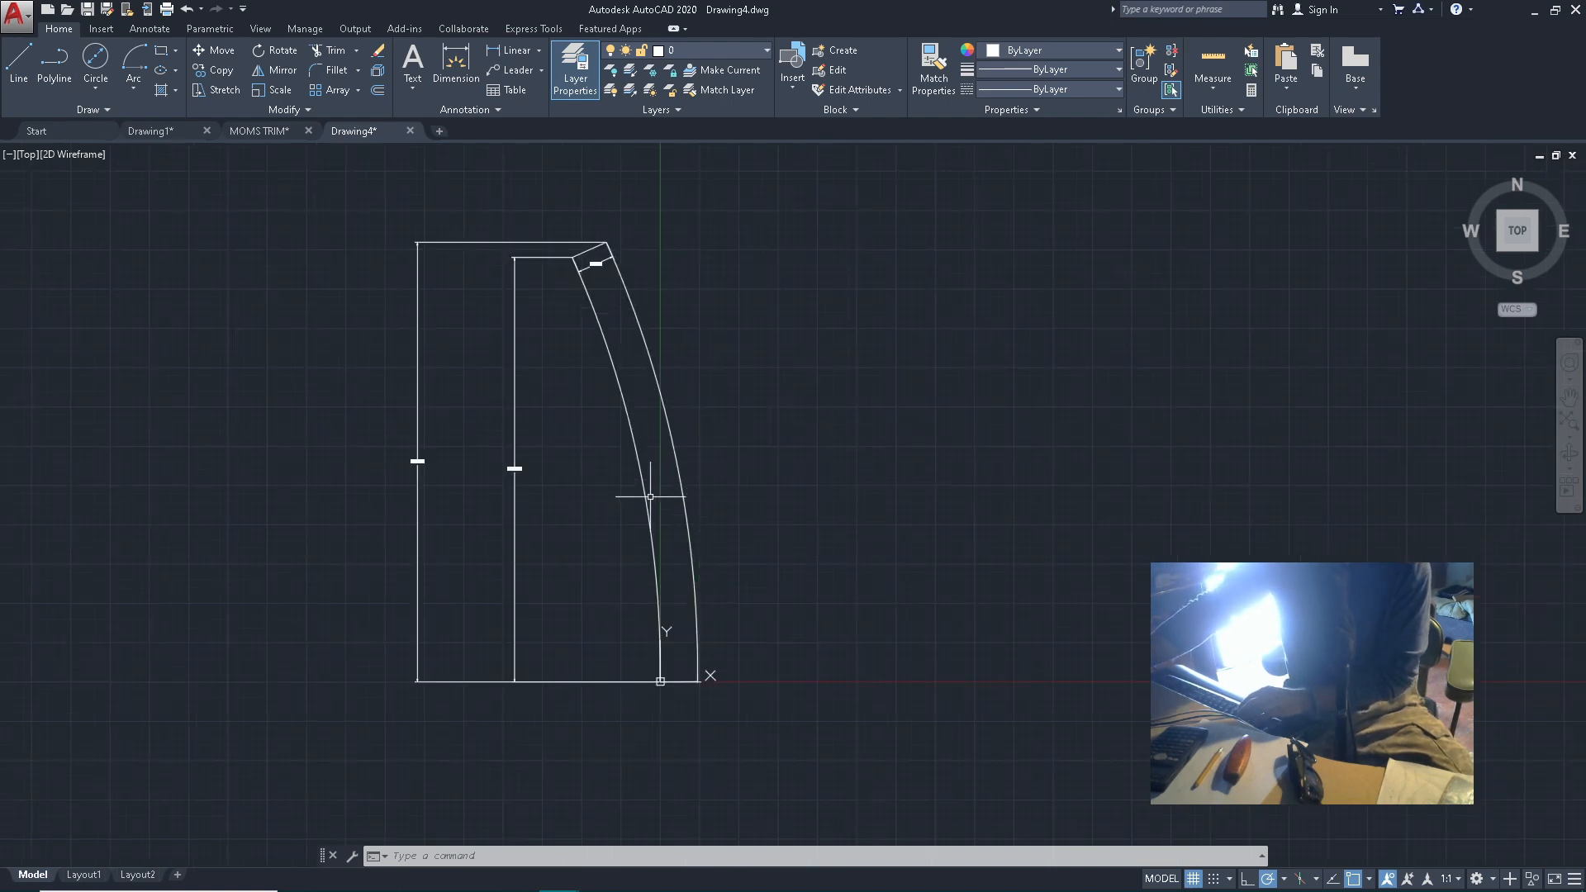
{"action": "scroll", "coordinate": [592, 240], "scroll_direction": "up", "scroll_amount": 4}
{"action": "scroll", "coordinate": [593, 410], "scroll_direction": "down", "scroll_amount": 6}
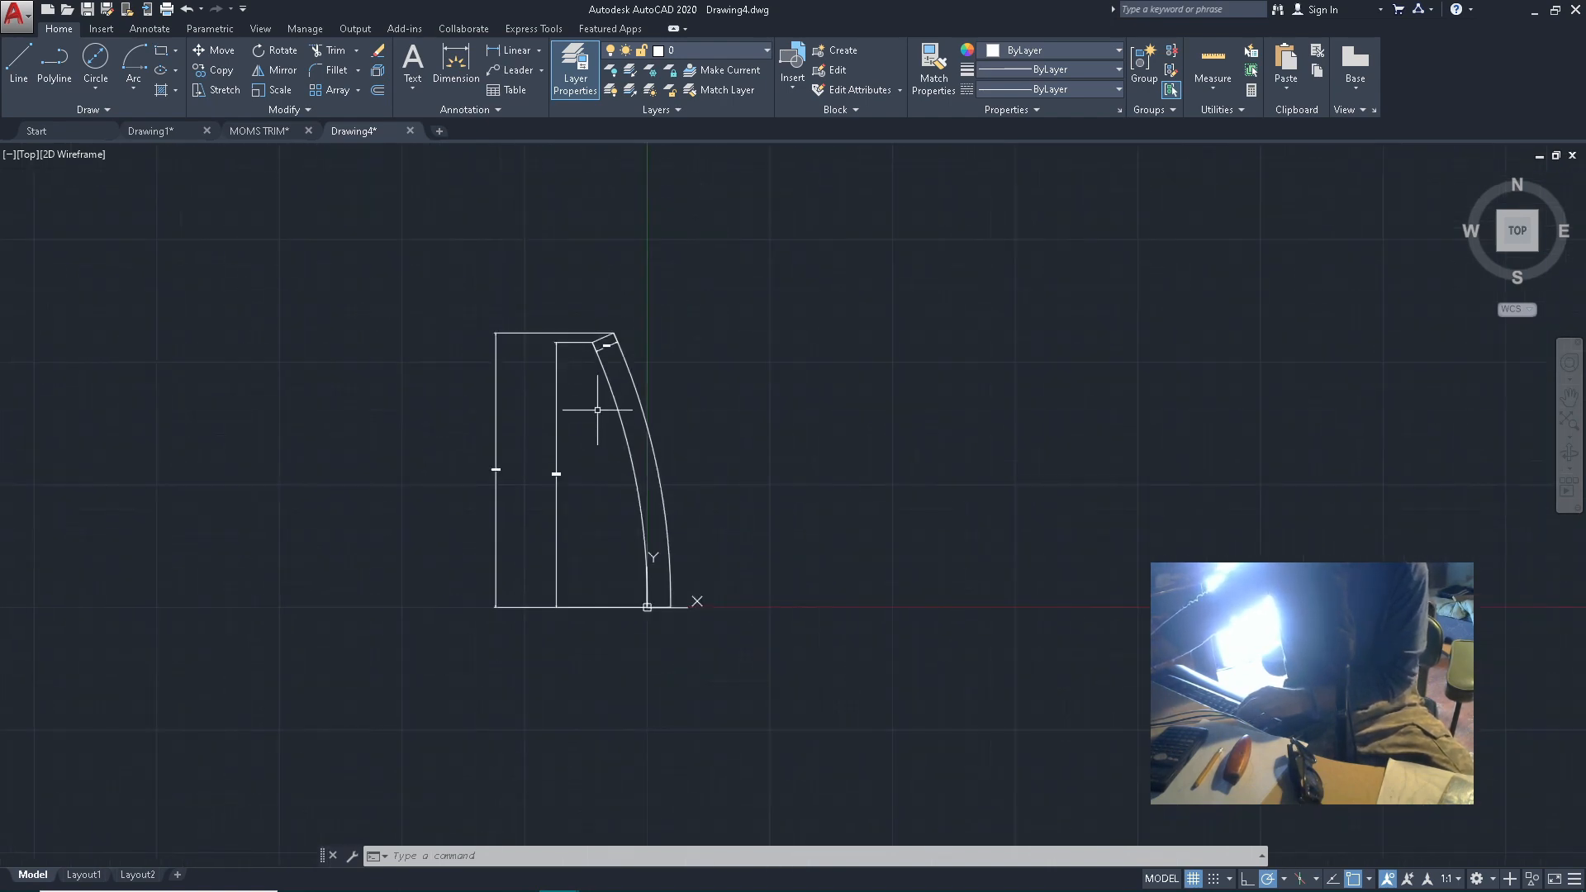